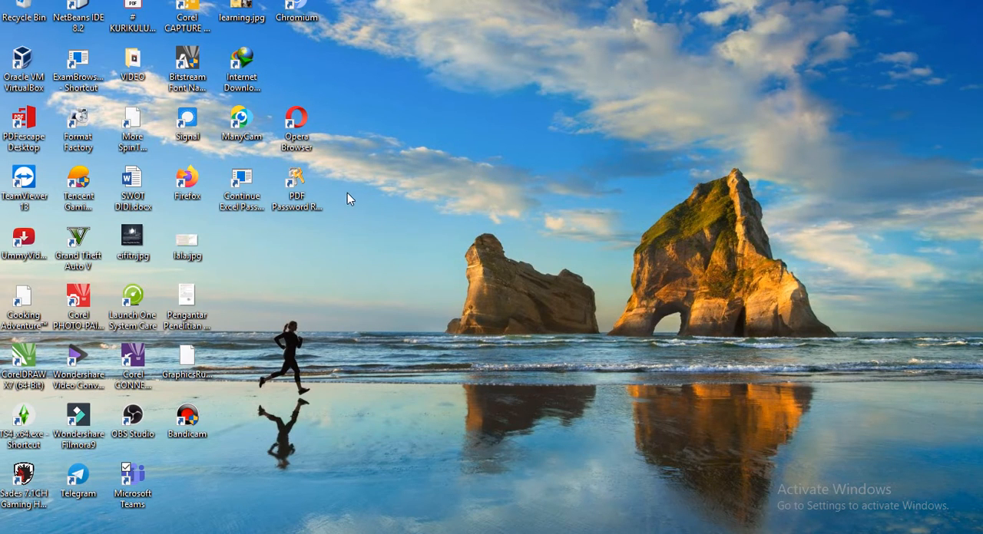
# Open Google Chrome and go to the school's e-learning site at gnsm.gnomio.com.
pyautogui.press('super')
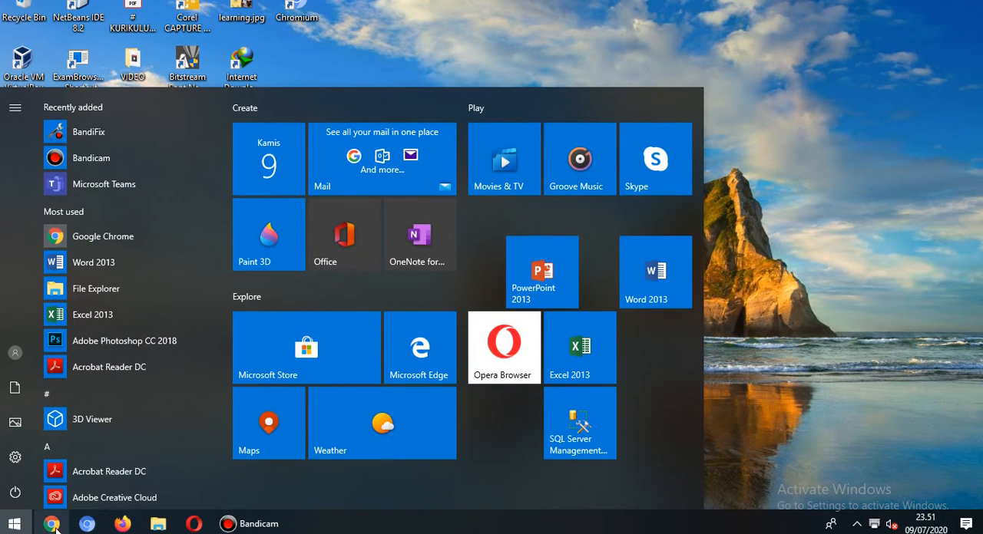
pyautogui.click(52, 524)
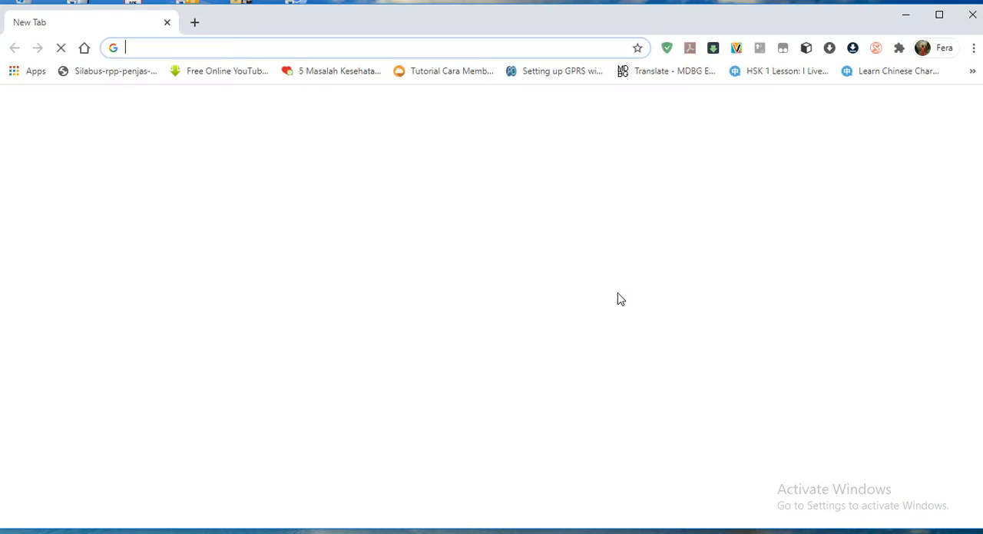
pyautogui.click(253, 43)
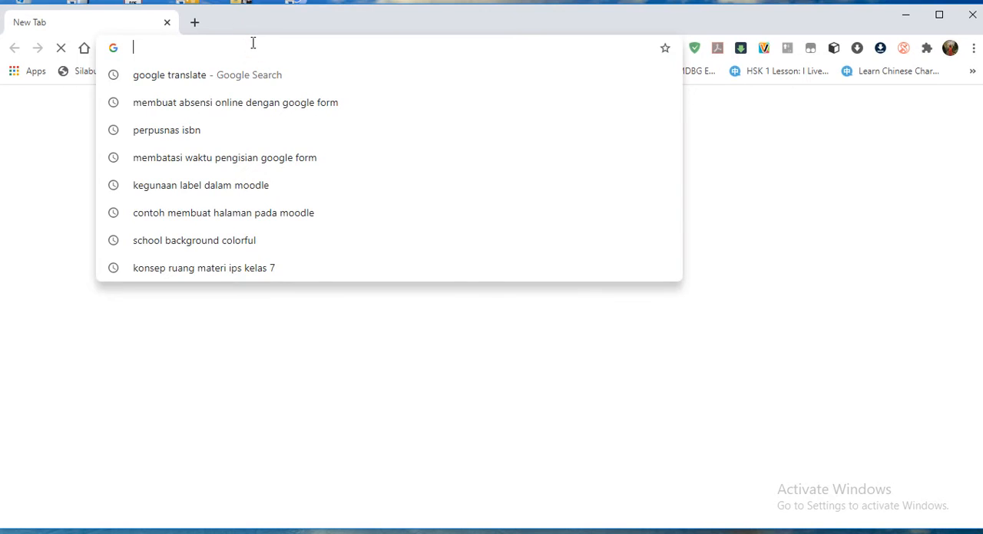
pyautogui.write('gnsm')
pyautogui.press('Return')
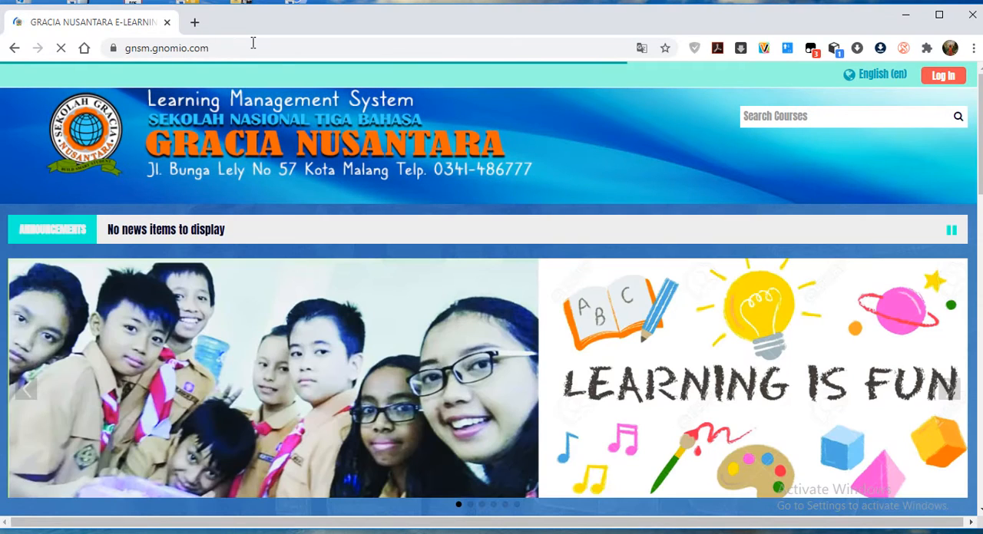
# Look over the site's public home page, including the site announcements and course categories.
pyautogui.scroll(-5, 486, 377)
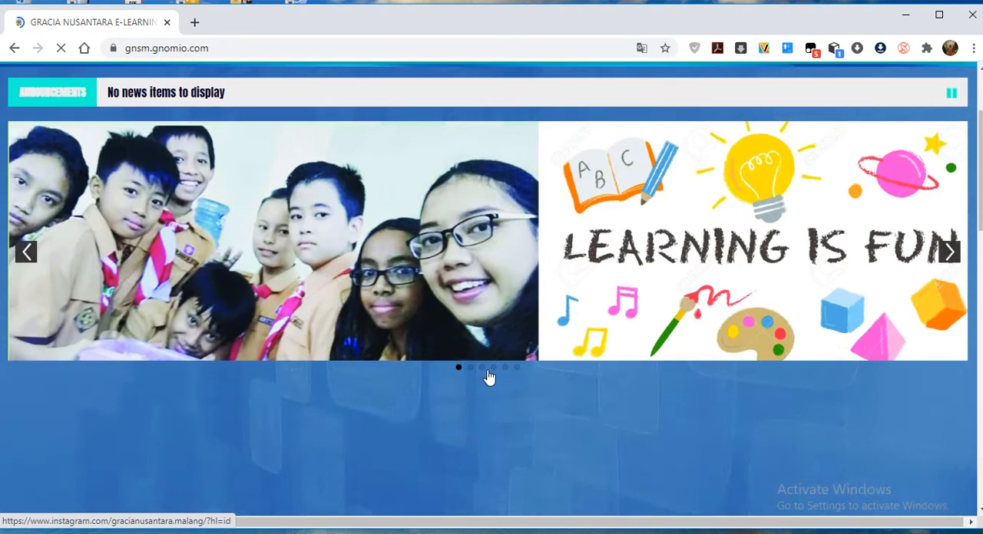
pyautogui.scroll(-7, 296, 344)
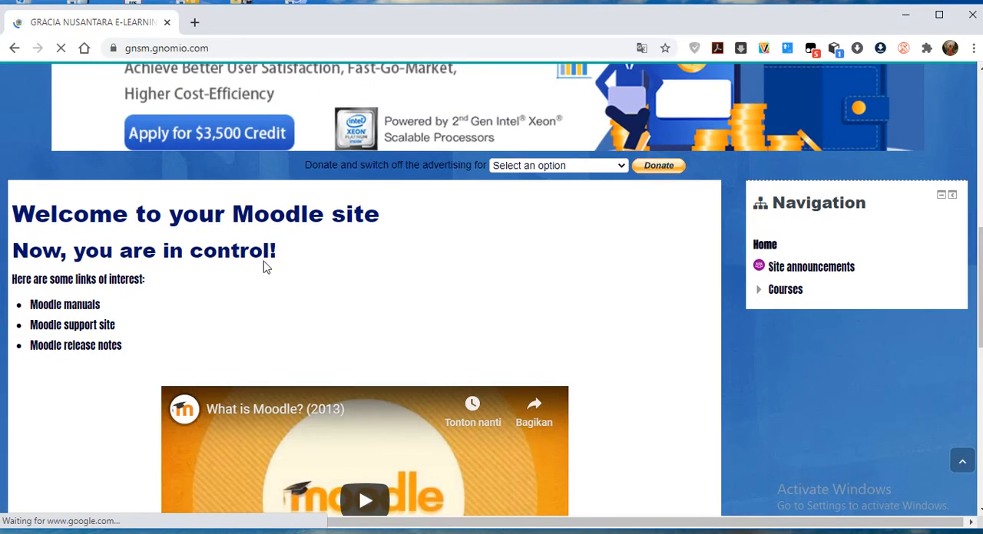
pyautogui.scroll(-3, 580, 297)
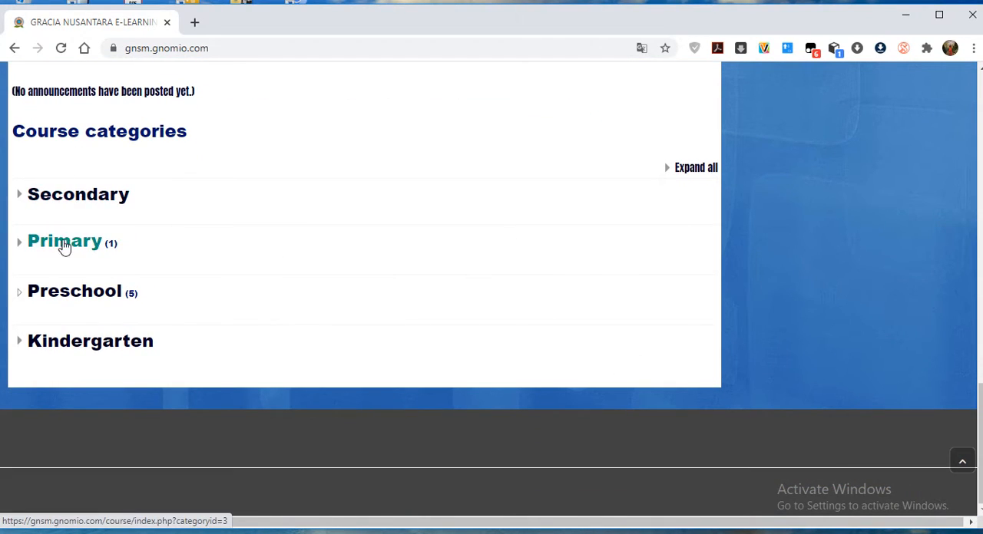
pyautogui.scroll(1, 538, 234)
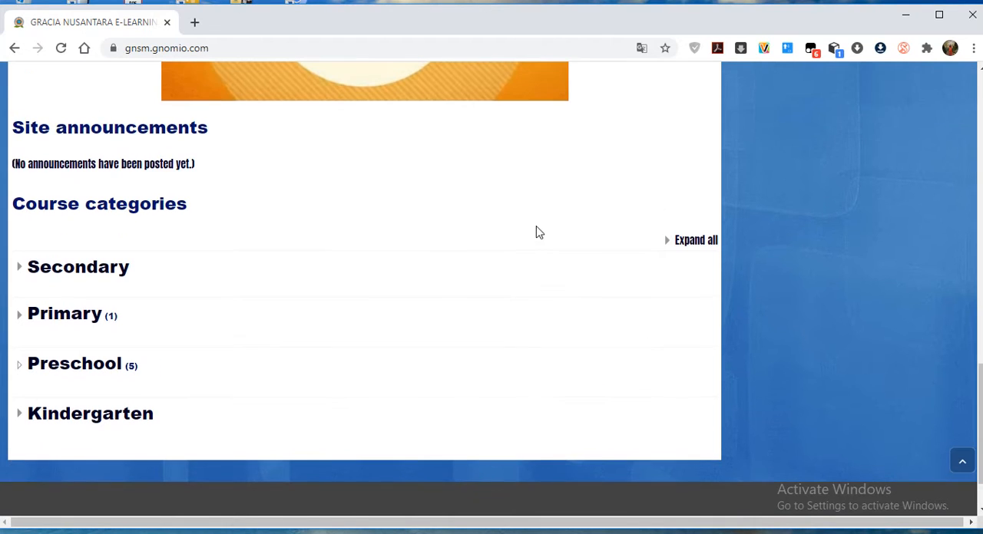
pyautogui.scroll(5, 540, 234)
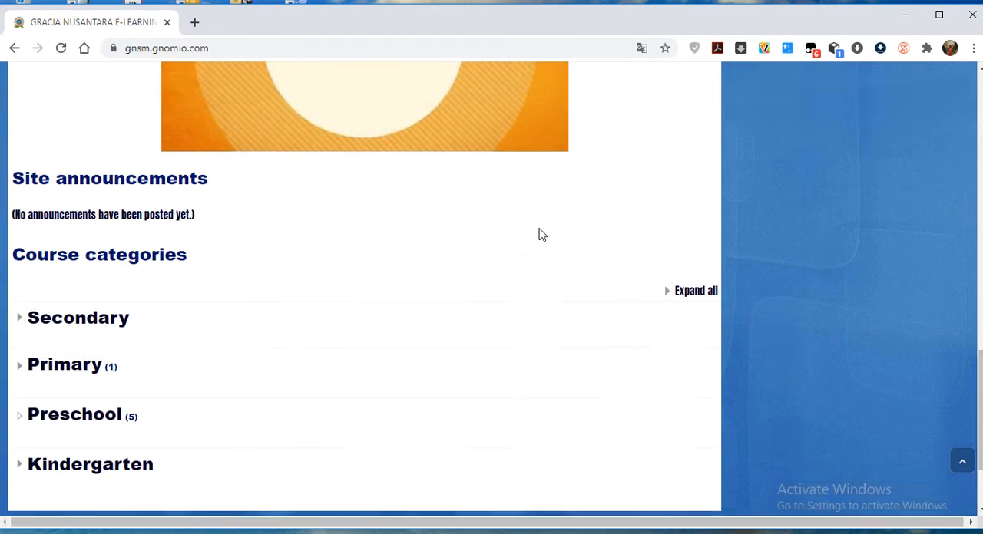
pyautogui.scroll(7, 541, 233)
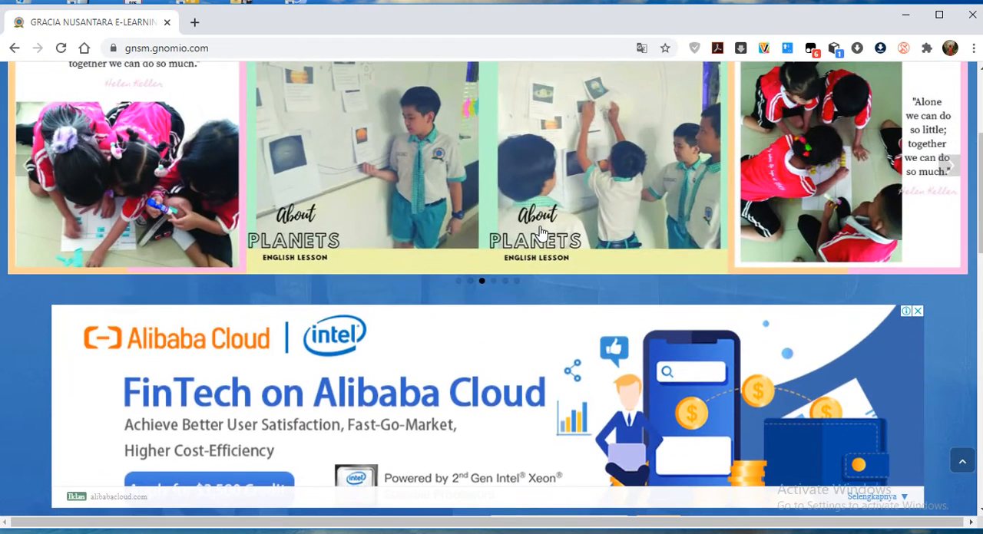
pyautogui.scroll(3, 541, 232)
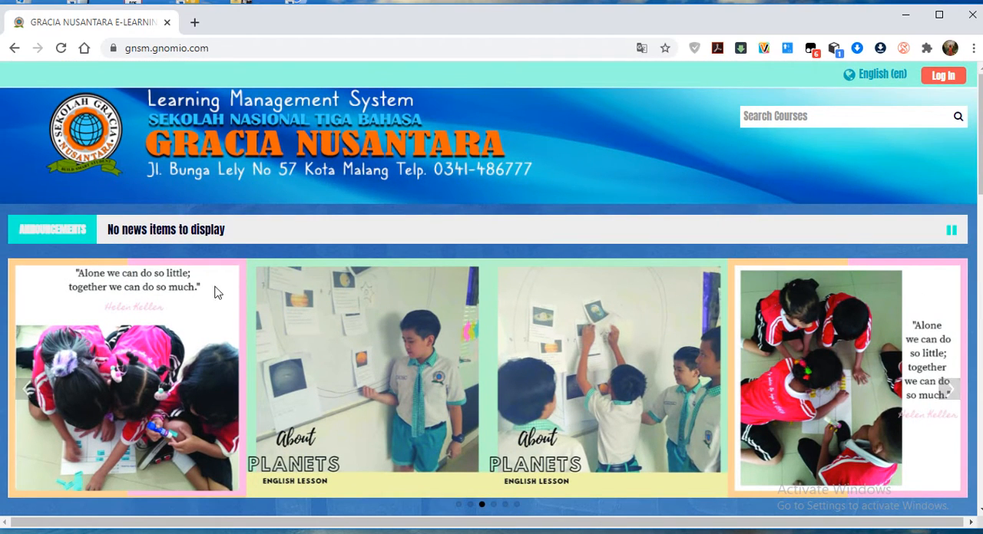
# Log in to the e-learning site with the teacher's username and account password.
pyautogui.click(942, 79)
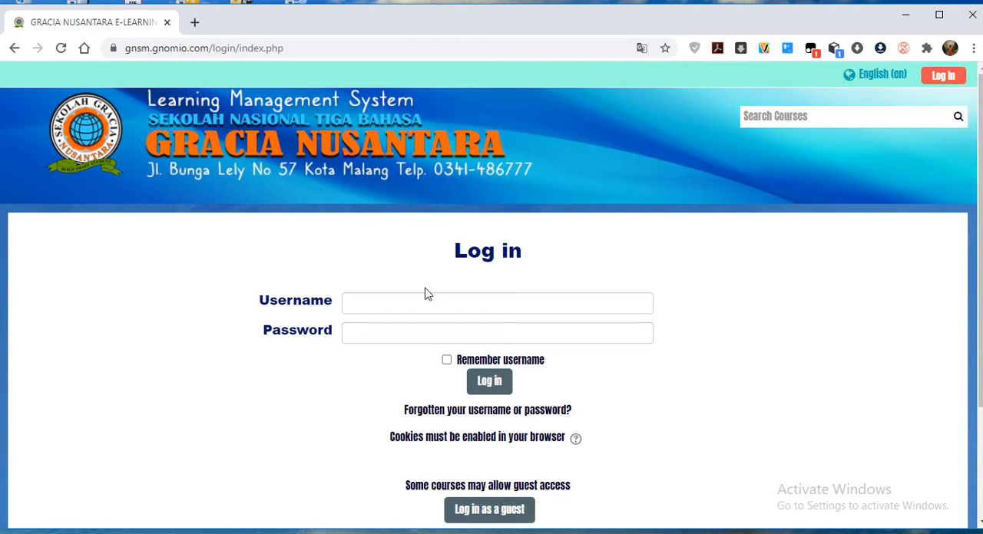
pyautogui.click(418, 304)
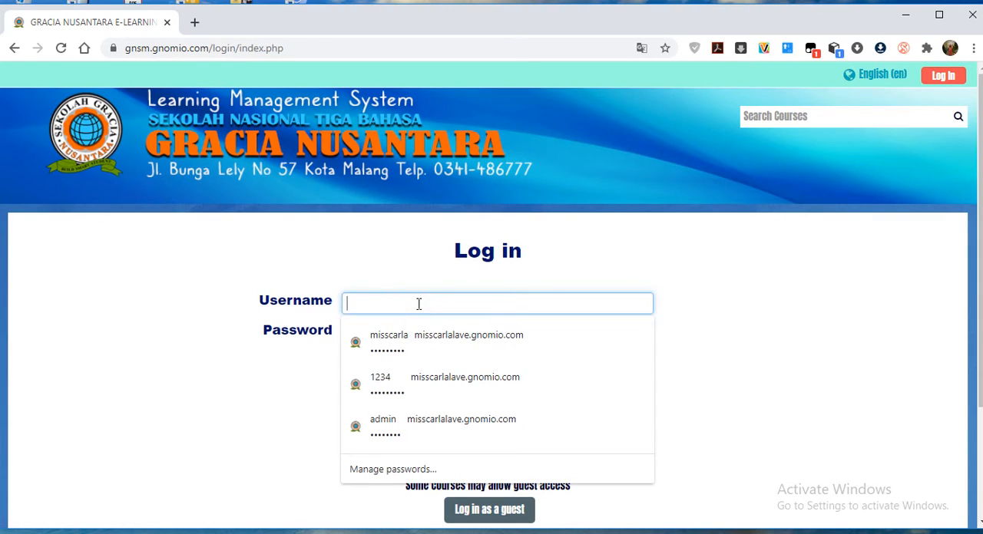
pyautogui.write('wi')
pyautogui.press('Down')
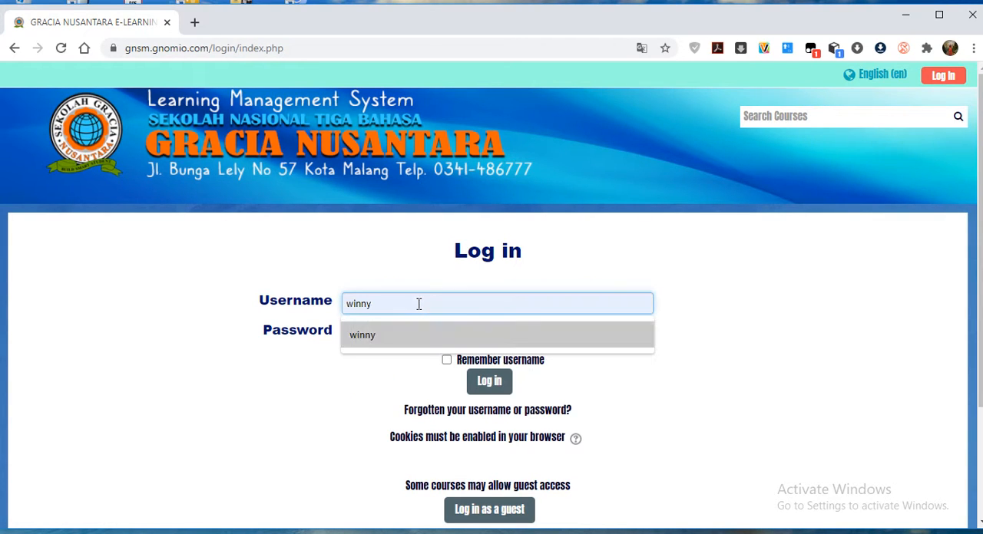
pyautogui.press('Return')
pyautogui.click(415, 332)
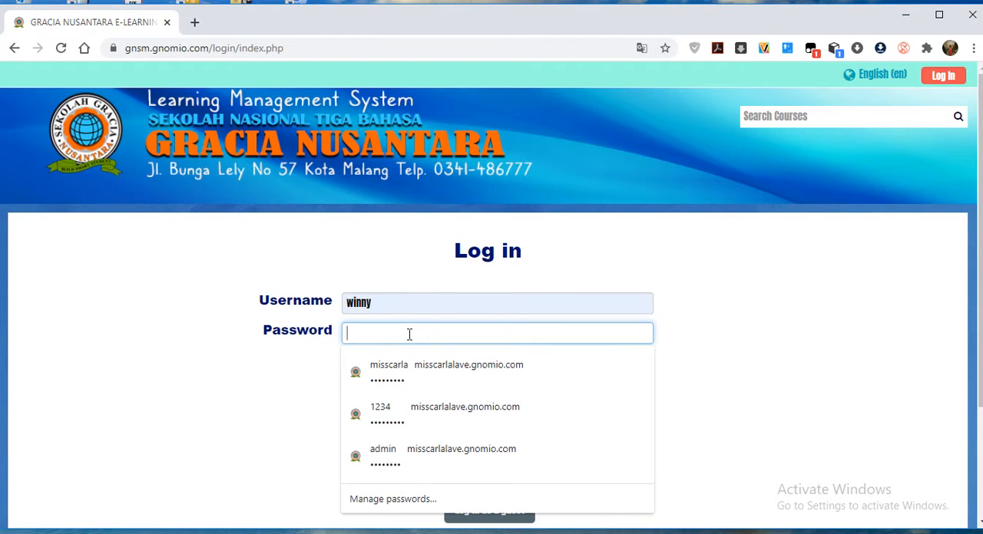
pyautogui.write('1')
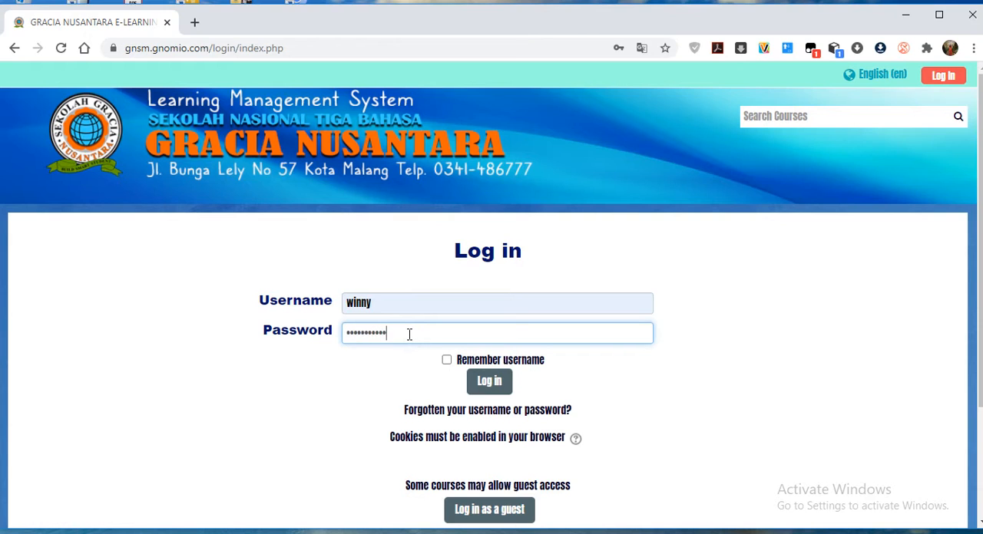
pyautogui.click(492, 388)
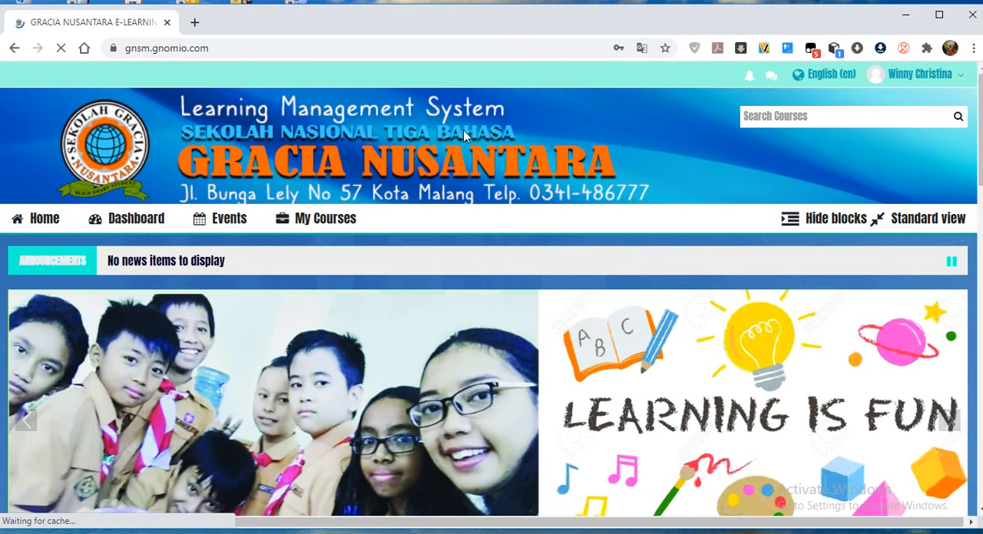
# Examine the logged-in home page's course categories, course cards and the list of enrolled courses.
pyautogui.scroll(-10, 358, 325)
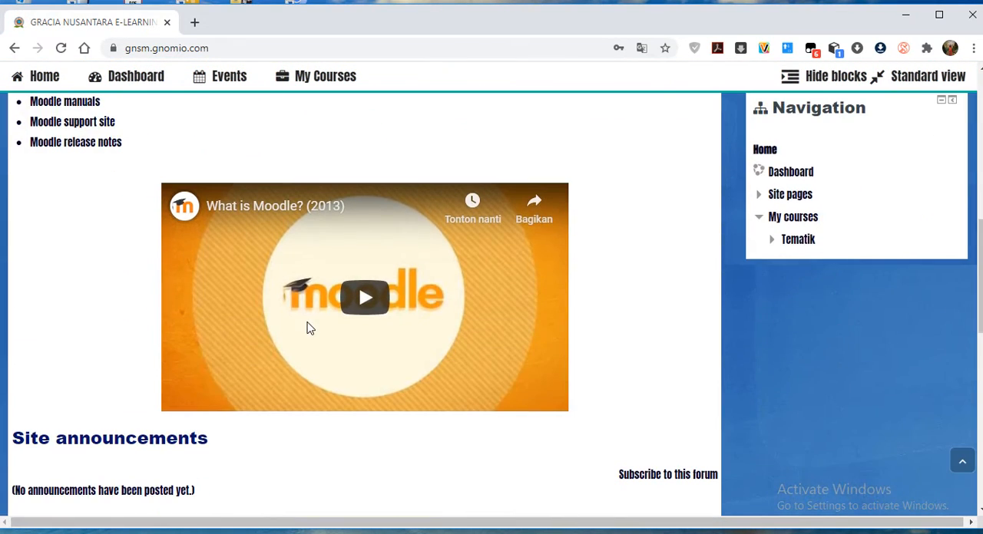
pyautogui.scroll(-10, 306, 328)
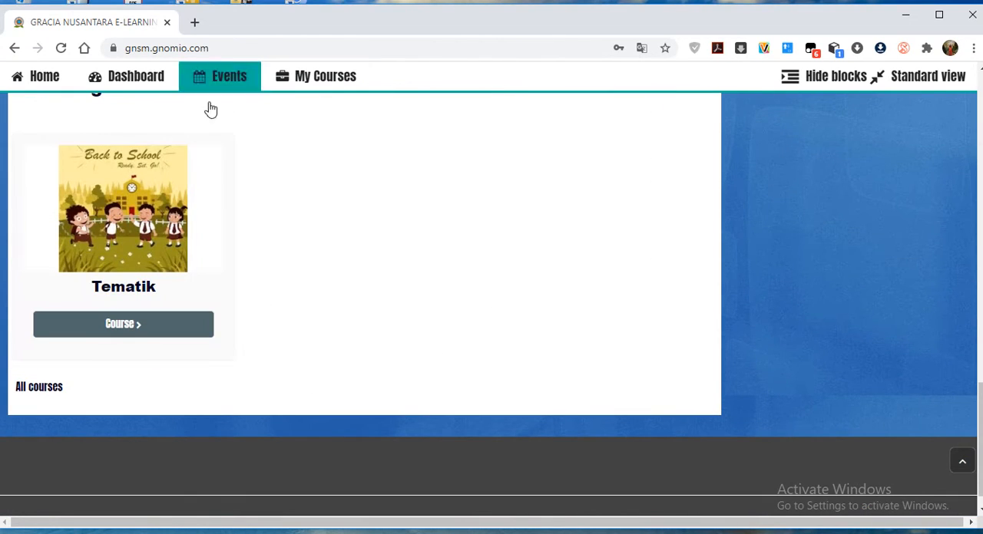
pyautogui.scroll(2, 390, 195)
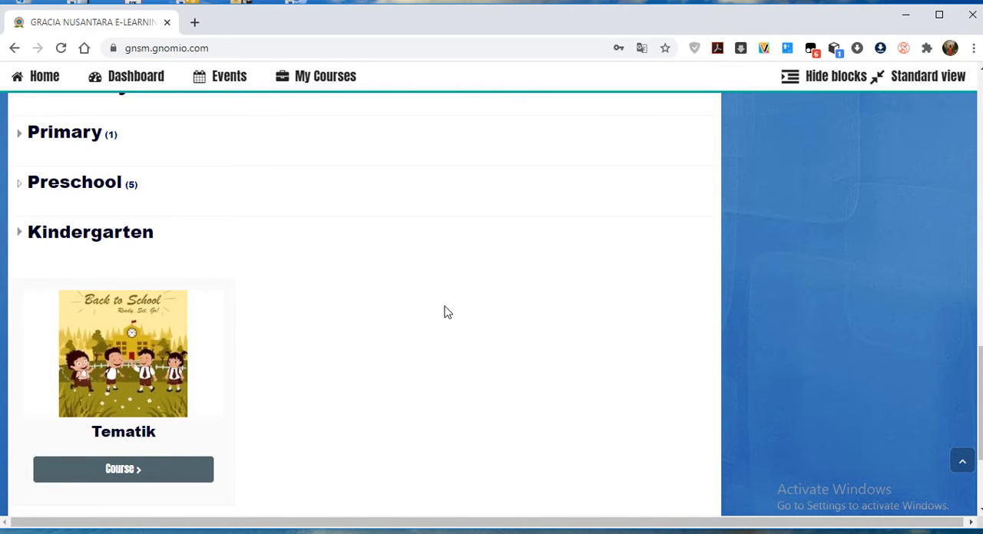
pyautogui.scroll(1, 448, 312)
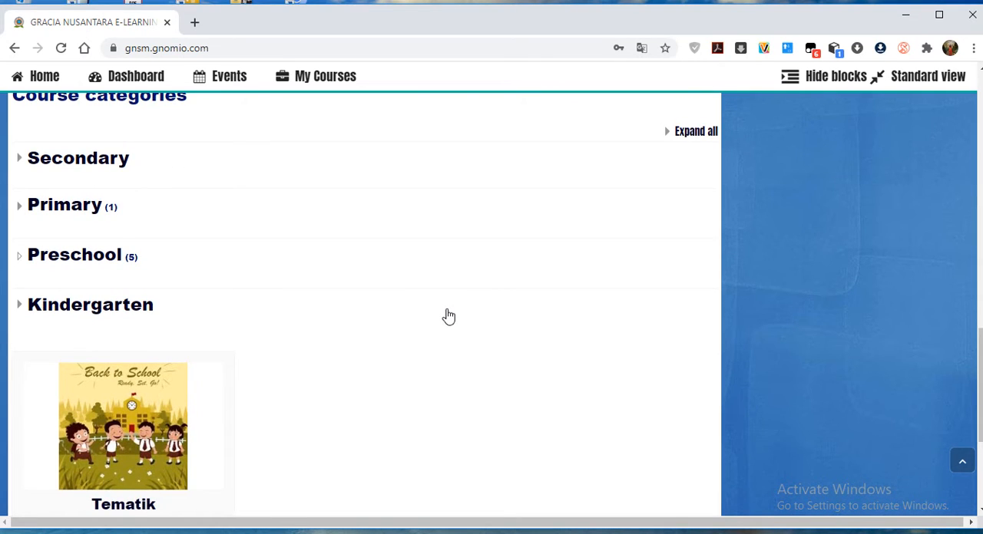
pyautogui.scroll(15, 448, 315)
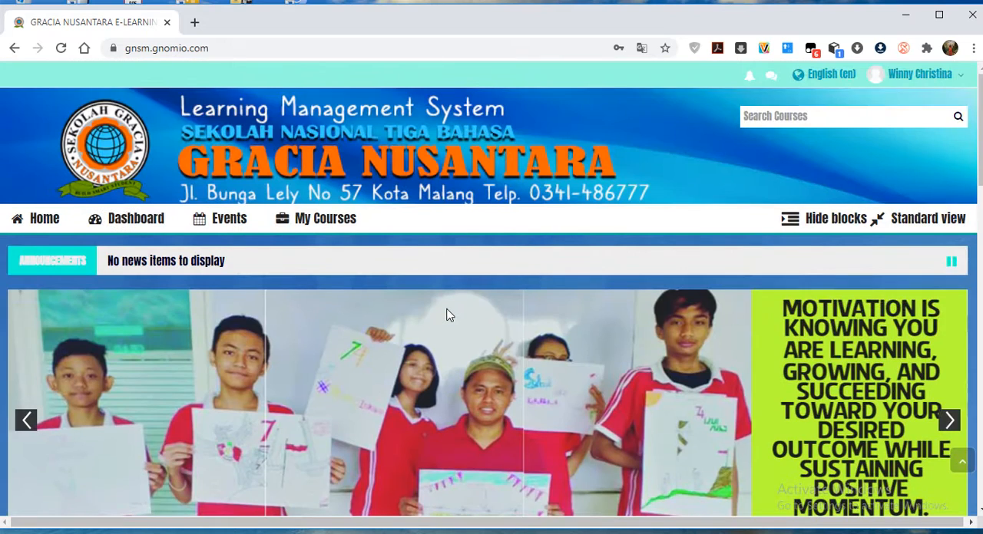
pyautogui.moveTo(320, 228)
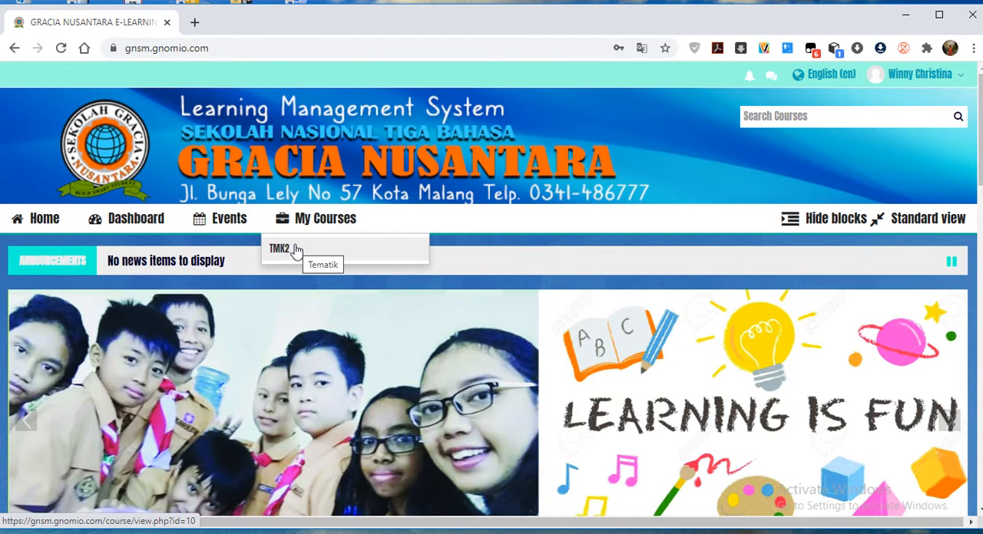
# Open the Tematik course (TMK2) from the enrolled courses.
pyautogui.scroll(-10, 360, 377)
pyautogui.scroll(-4, 360, 377)
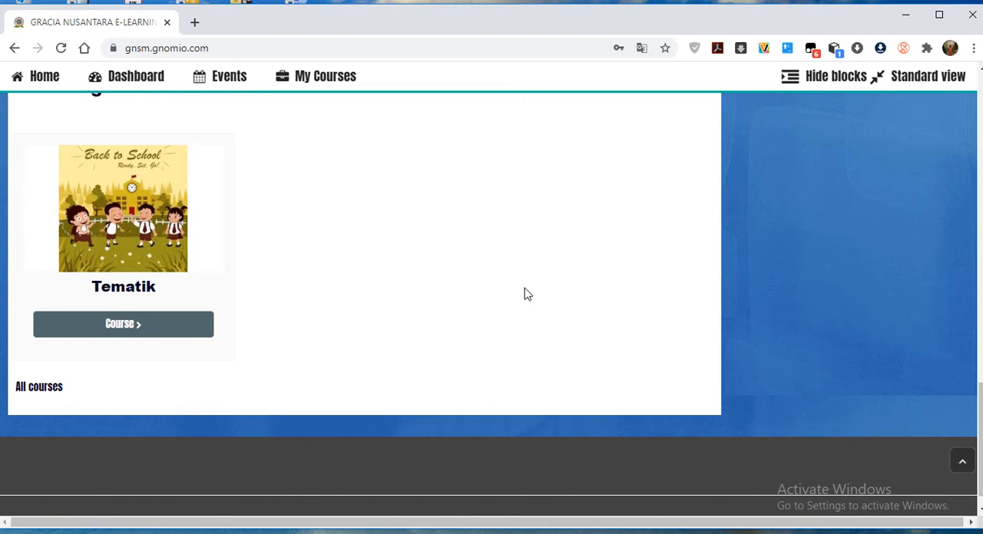
pyautogui.scroll(15, 524, 294)
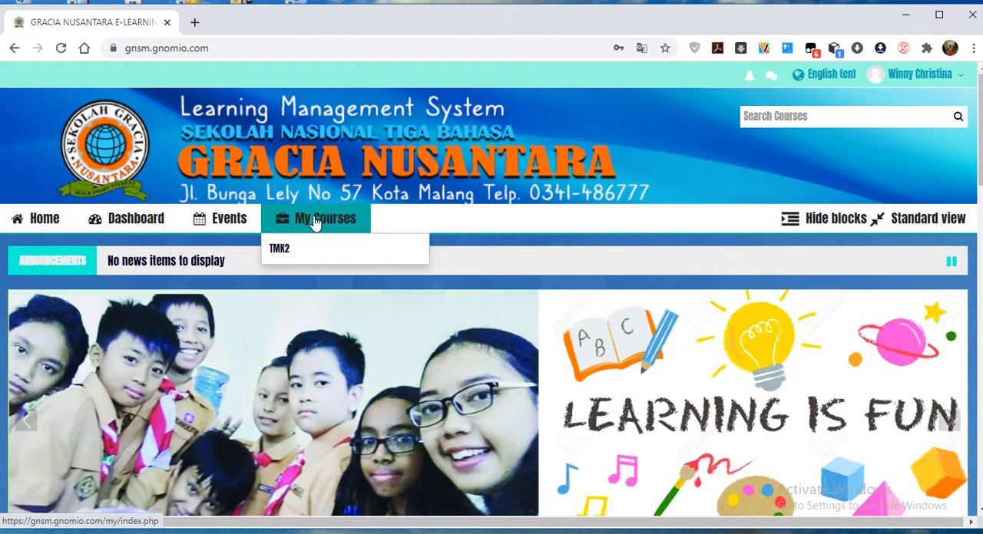
pyautogui.click(289, 253)
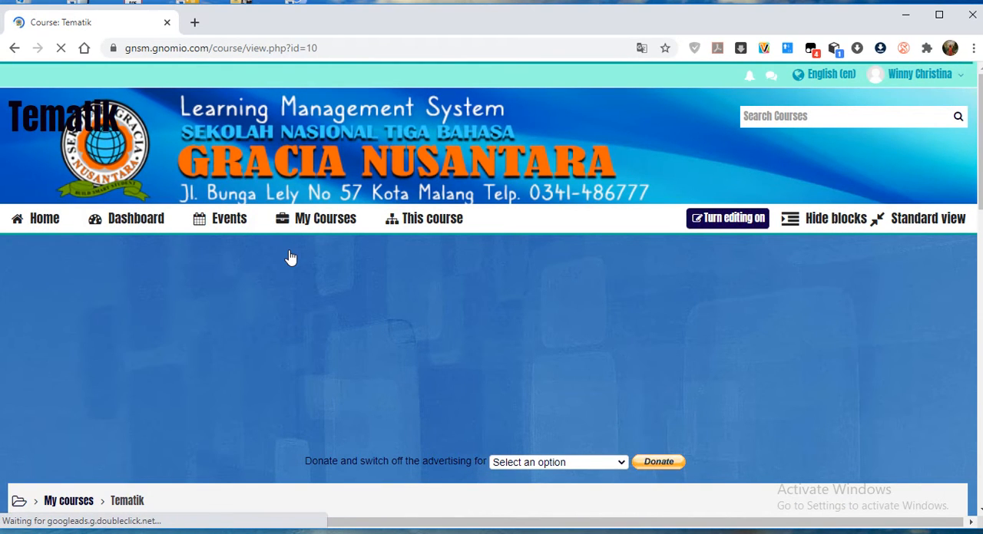
# Review the Tematik course page from the Announcements section through Topic 4, along with the course navigation and administration blocks.
pyautogui.scroll(-1, 342, 366)
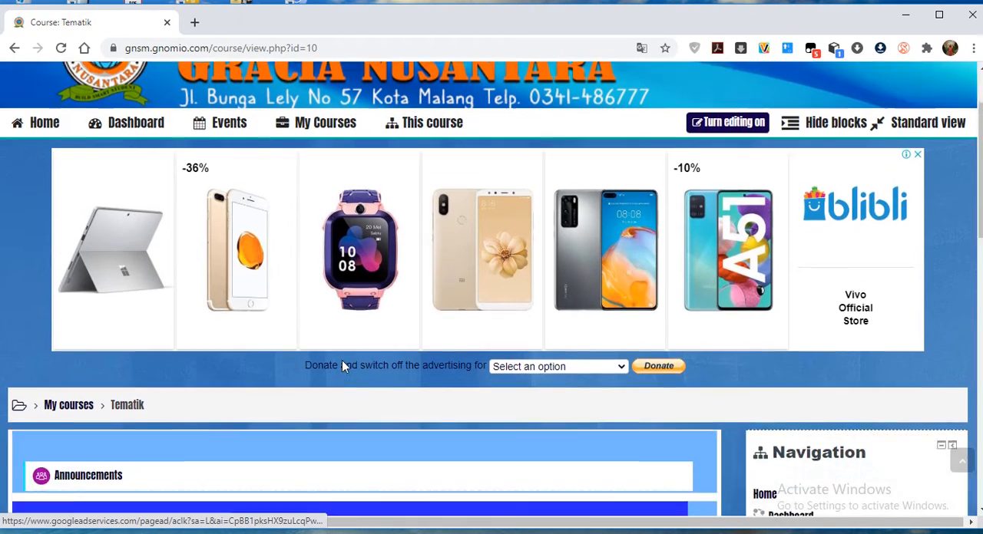
pyautogui.scroll(-2, 342, 365)
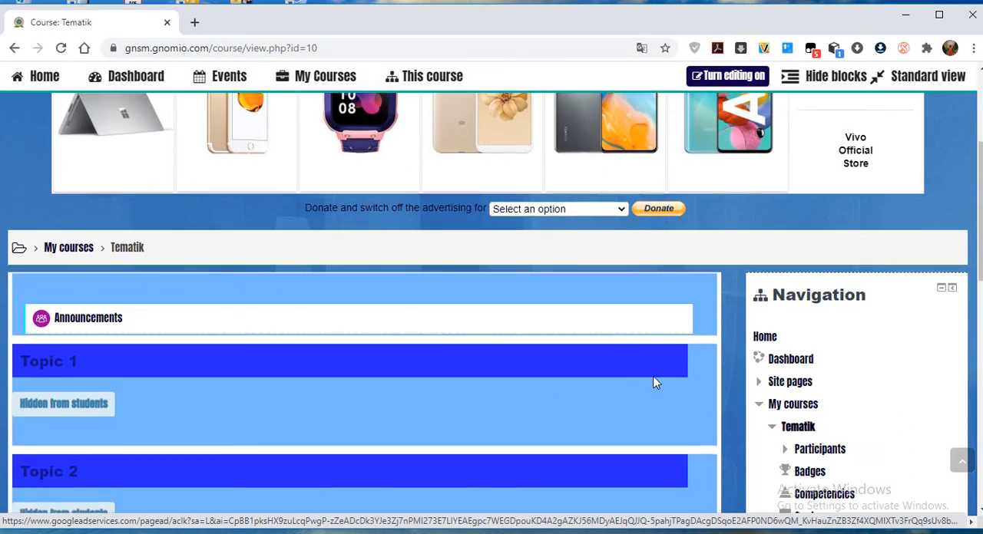
pyautogui.scroll(-2, 654, 383)
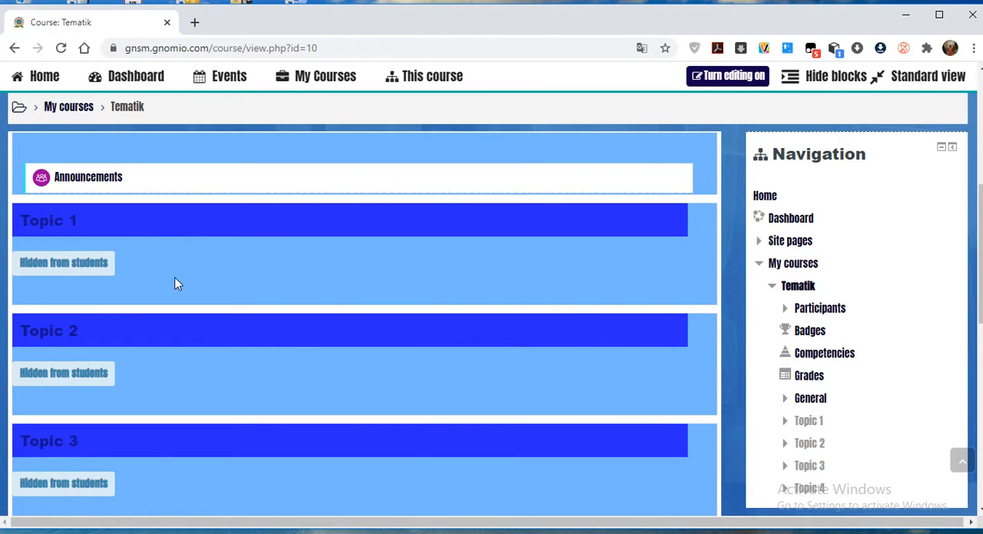
pyautogui.scroll(-2, 294, 280)
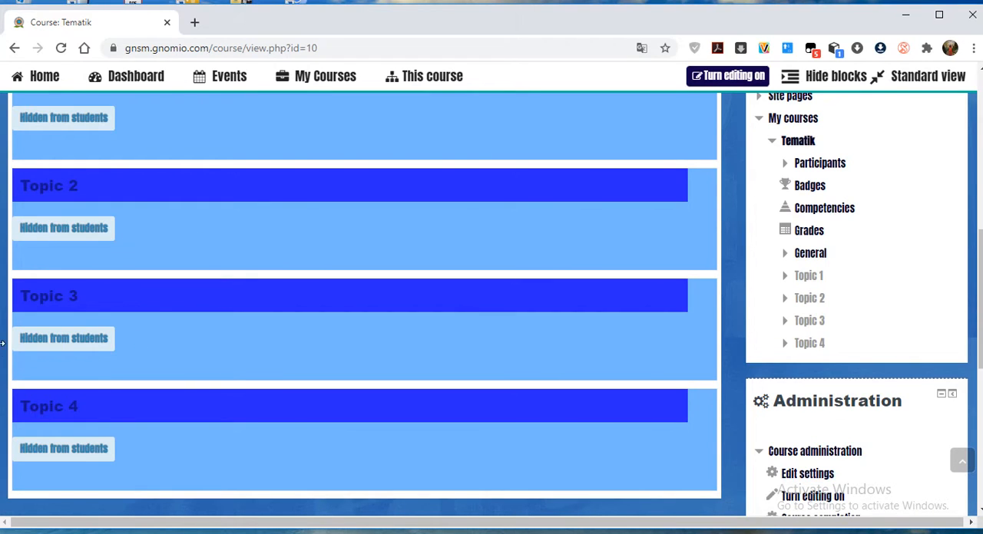
pyautogui.scroll(-2, 96, 457)
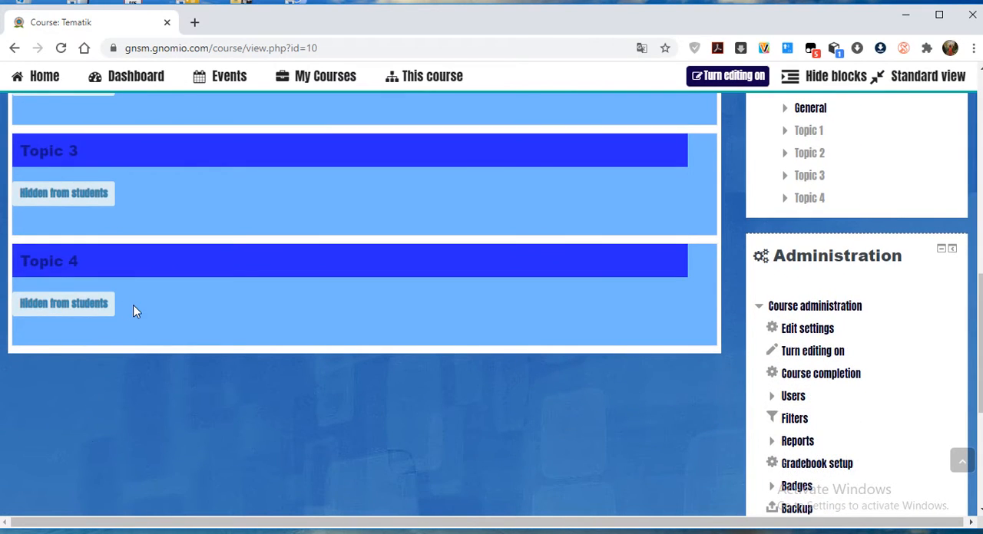
pyautogui.scroll(2, 130, 301)
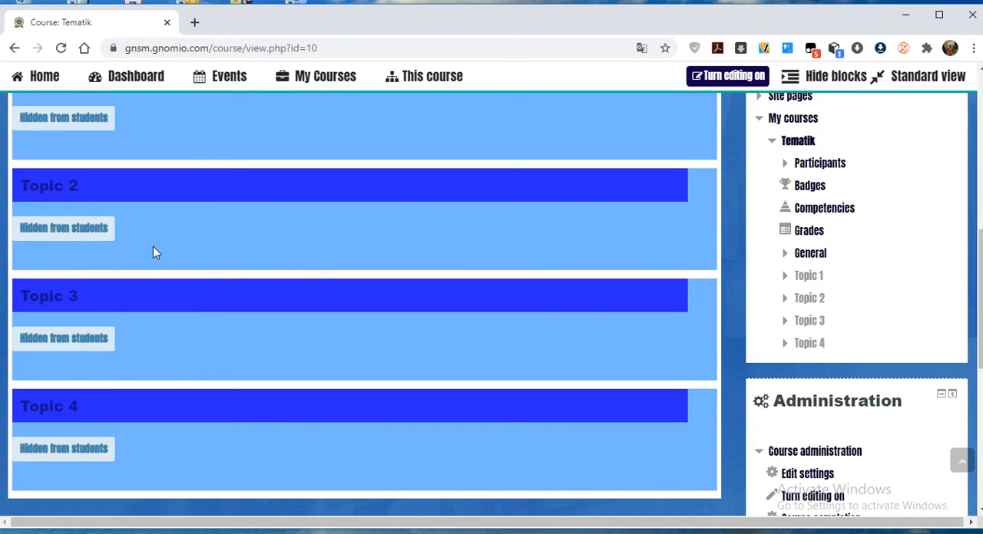
pyautogui.scroll(1, 153, 247)
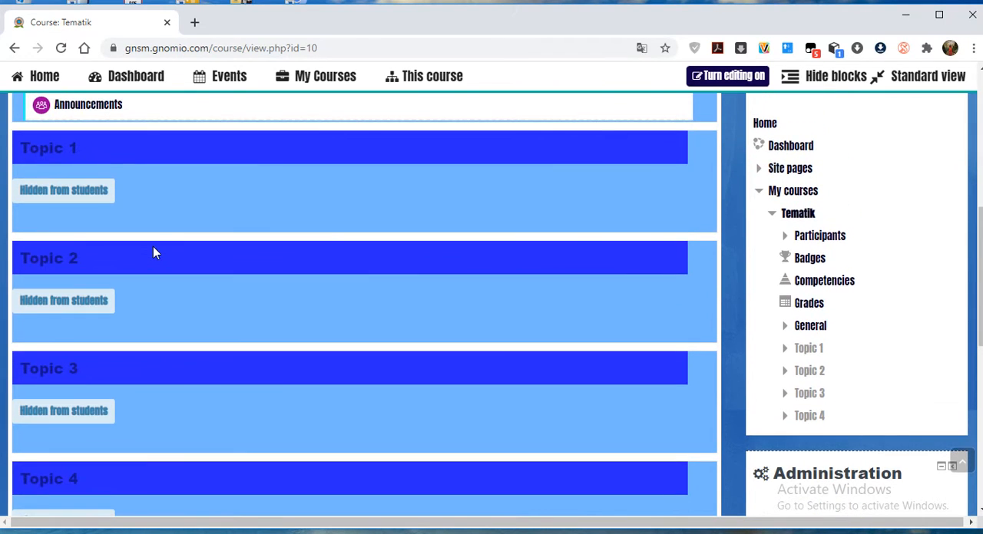
pyautogui.scroll(1, 92, 220)
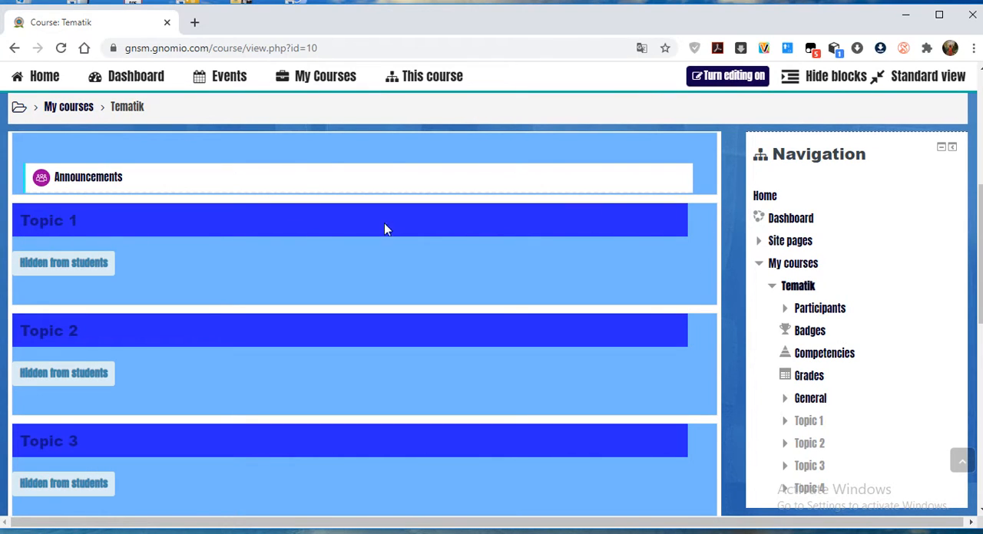
pyautogui.scroll(3, 398, 206)
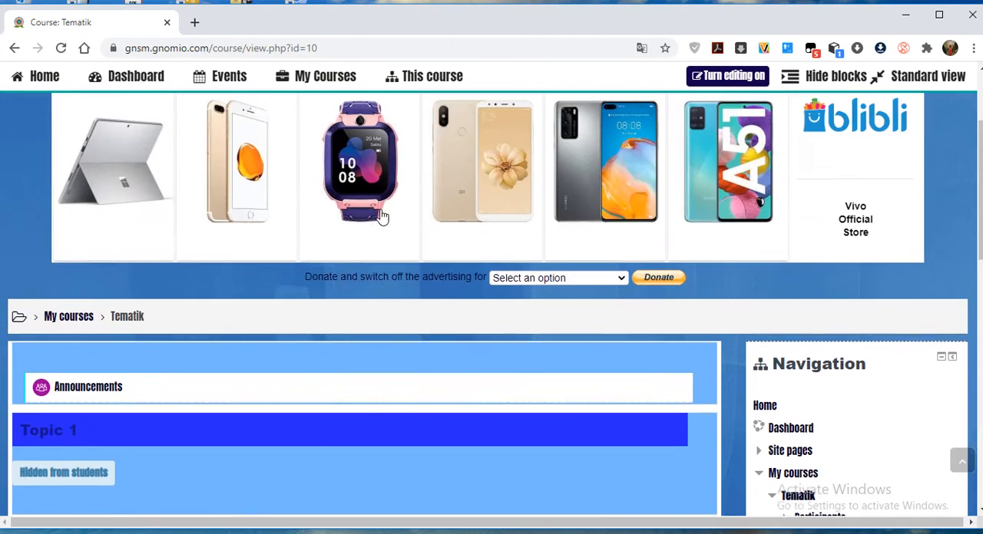
# Turn on editing for the Tematik course page.
pyautogui.scroll(-4, 306, 338)
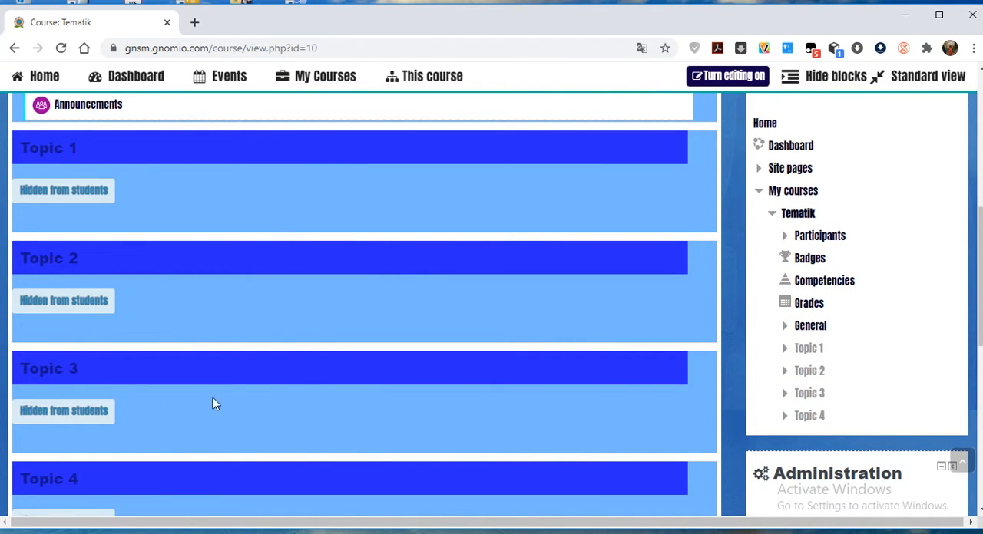
pyautogui.scroll(-6, 219, 405)
pyautogui.scroll(2, 215, 307)
pyautogui.scroll(7, 230, 230)
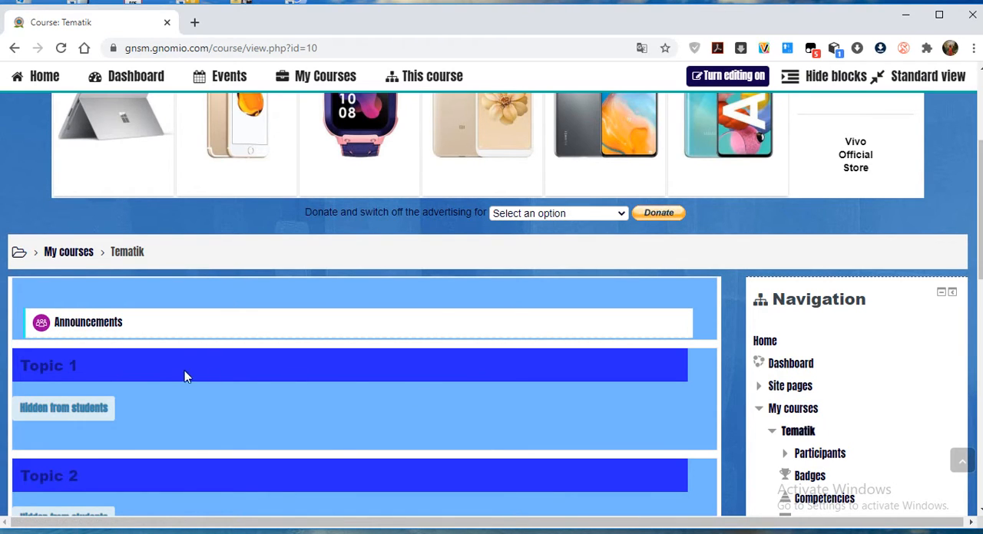
pyautogui.scroll(3, 231, 356)
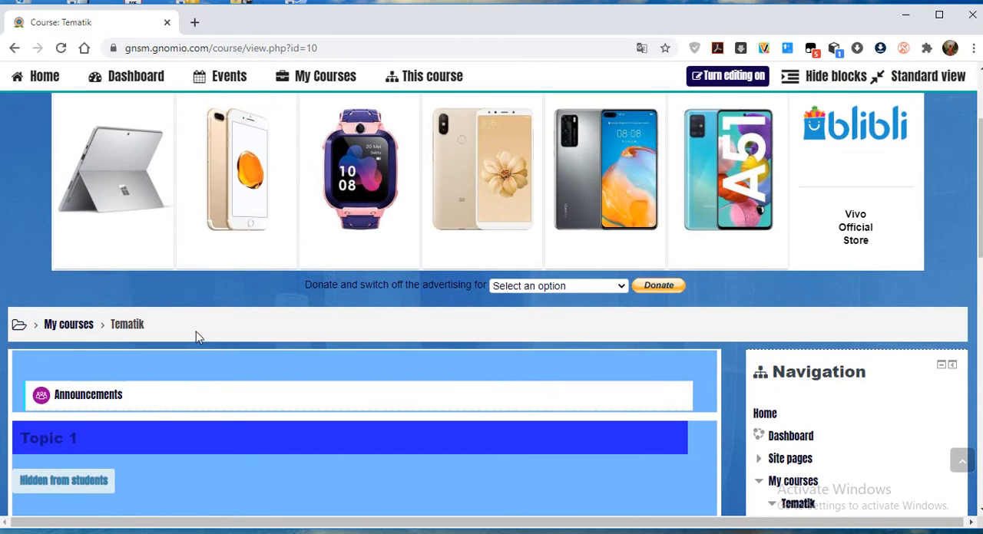
pyautogui.scroll(-4, 401, 379)
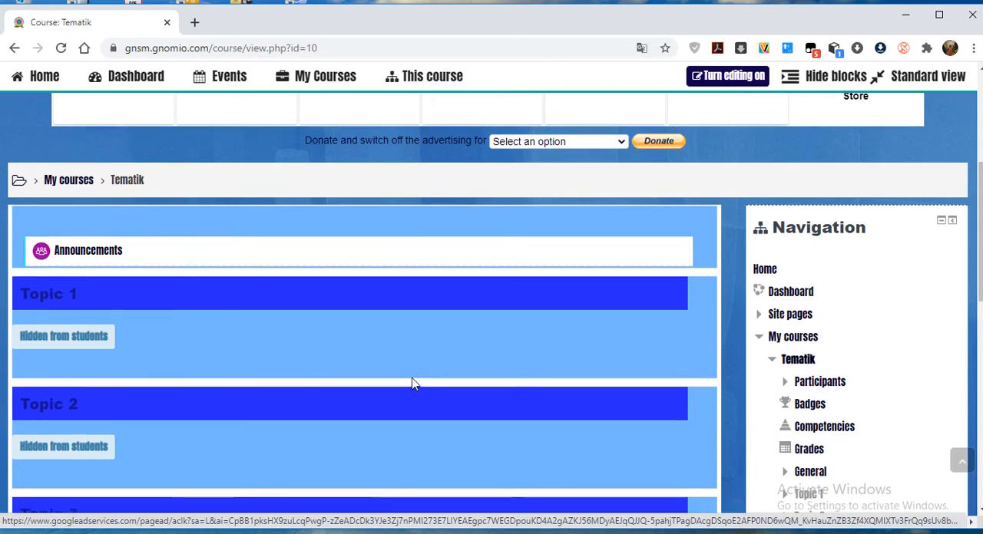
pyautogui.scroll(4, 412, 380)
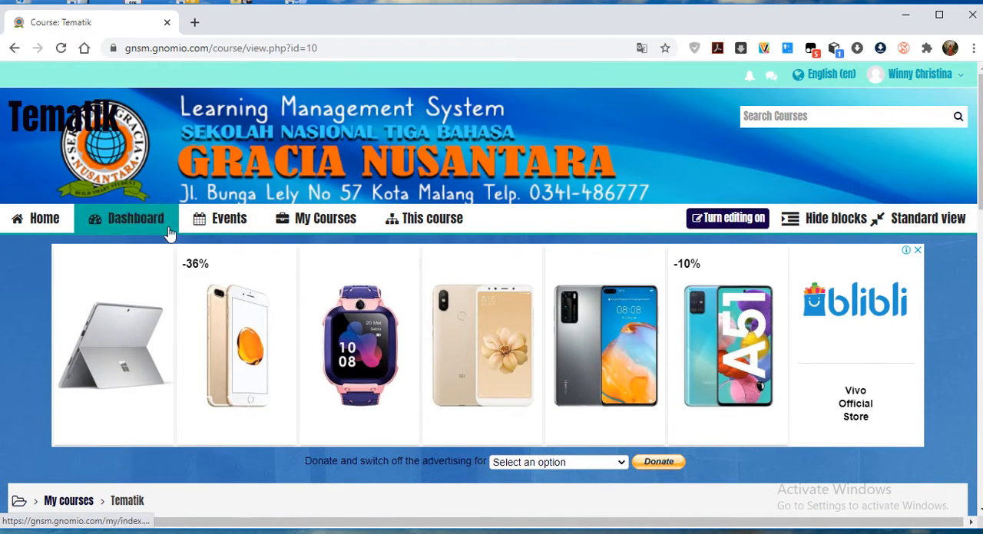
pyautogui.click(743, 221)
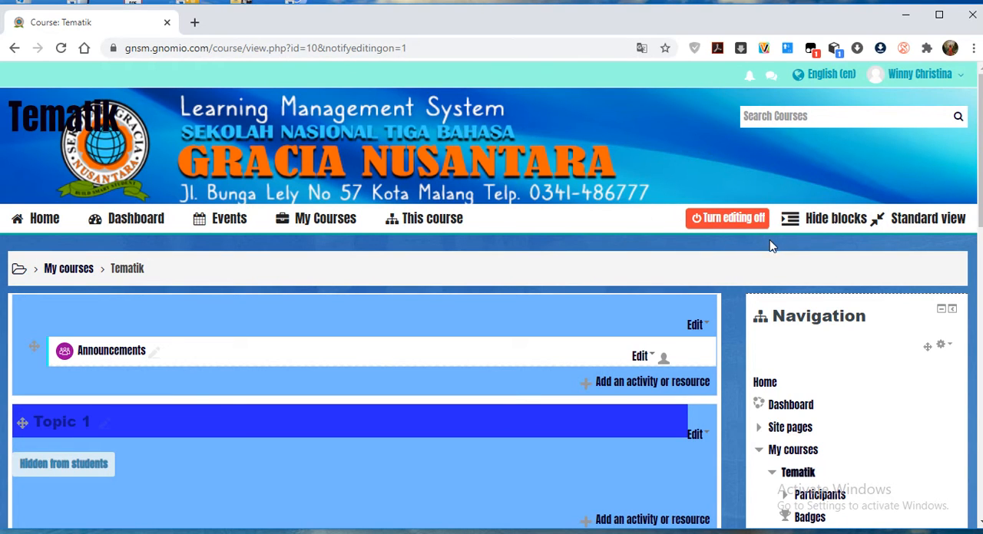
# Examine the General section's name, summary and access restriction settings, and leave them without saving.
pyautogui.scroll(-2, 296, 339)
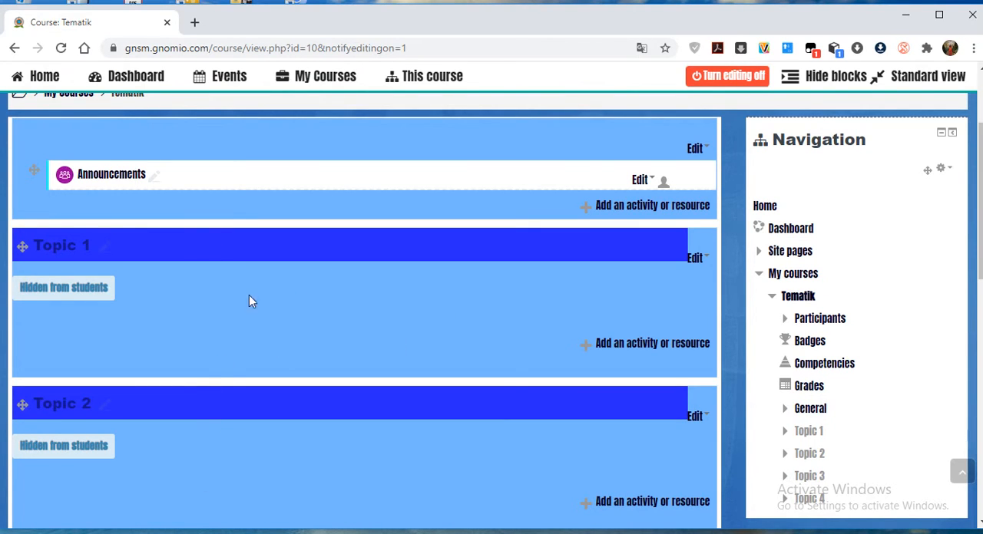
pyautogui.scroll(-1, 255, 352)
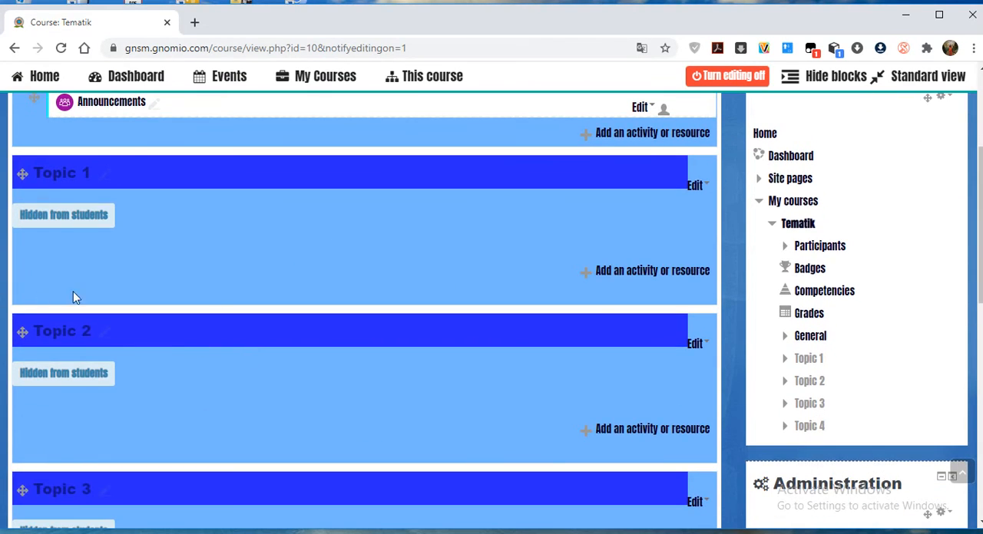
pyautogui.scroll(2, 260, 242)
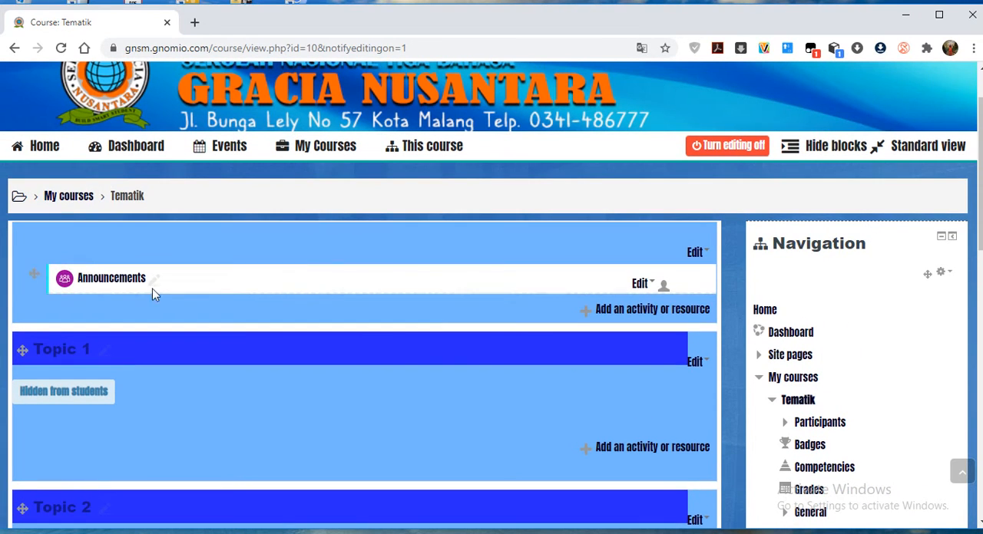
pyautogui.click(693, 254)
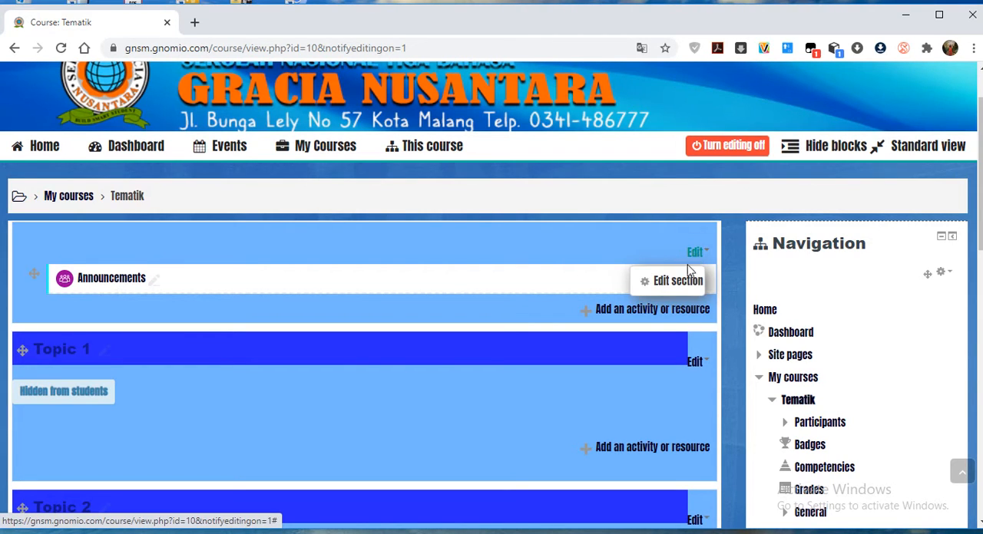
pyautogui.click(675, 281)
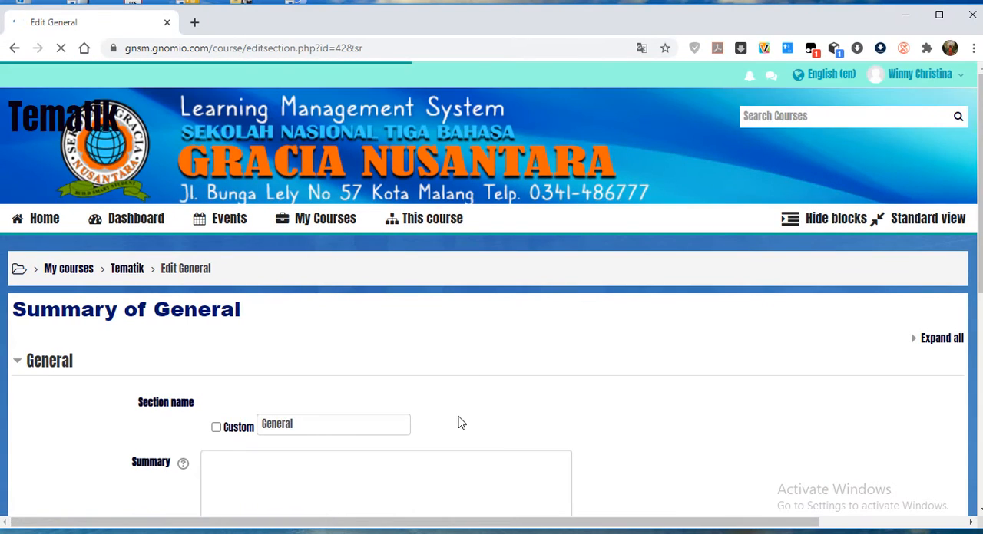
pyautogui.scroll(-2, 459, 422)
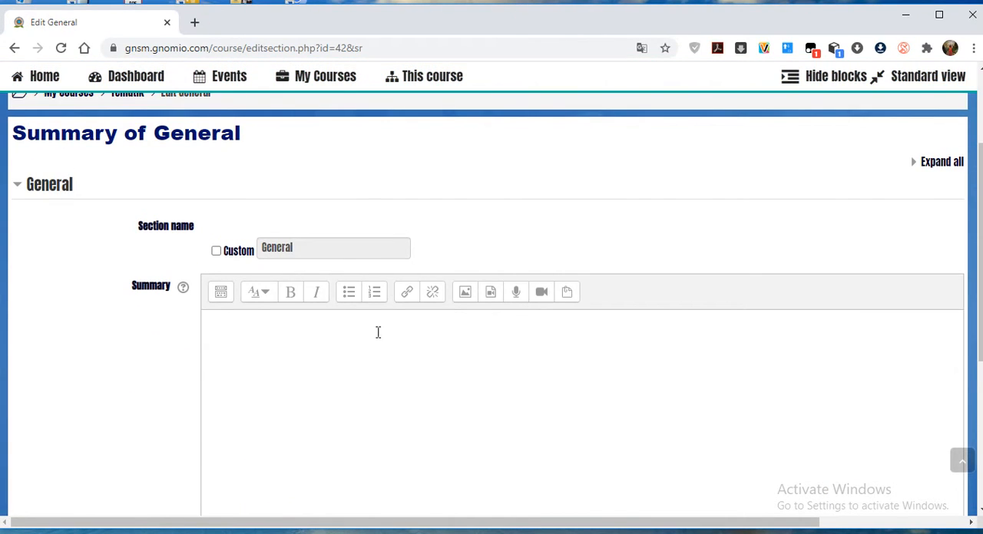
pyautogui.scroll(-2, 330, 295)
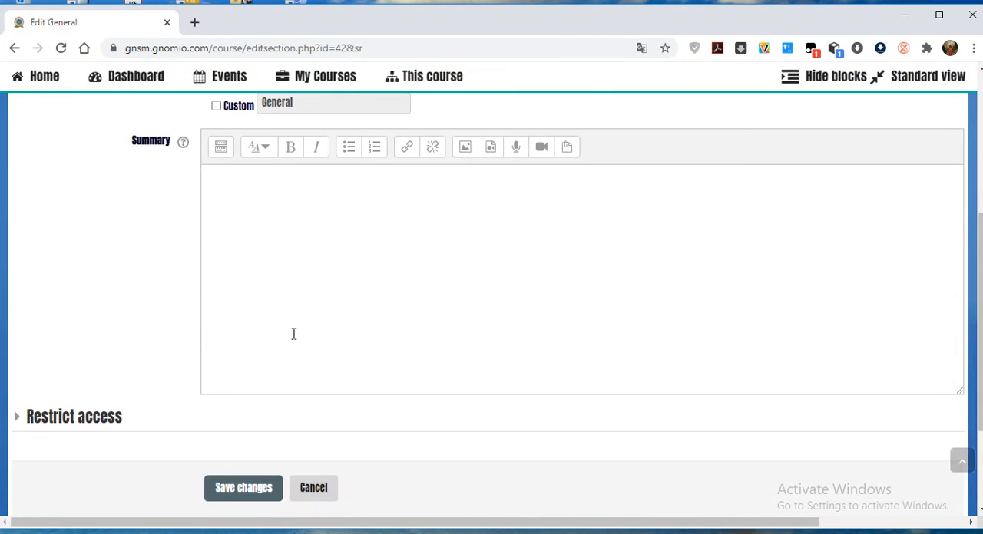
pyautogui.scroll(-2, 293, 334)
pyautogui.click(314, 343)
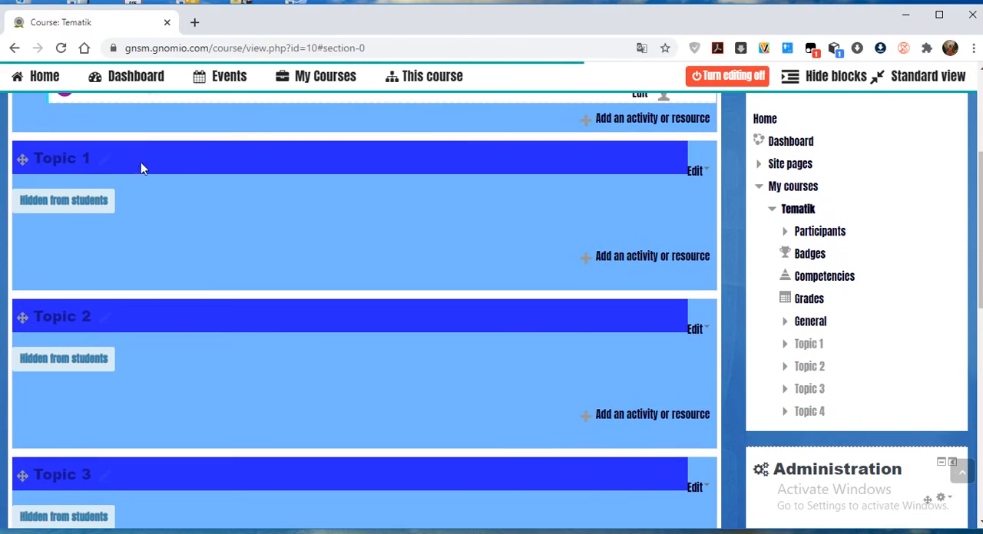
# Rename the Announcements forum as "Pengumuman".
pyautogui.scroll(3, 261, 246)
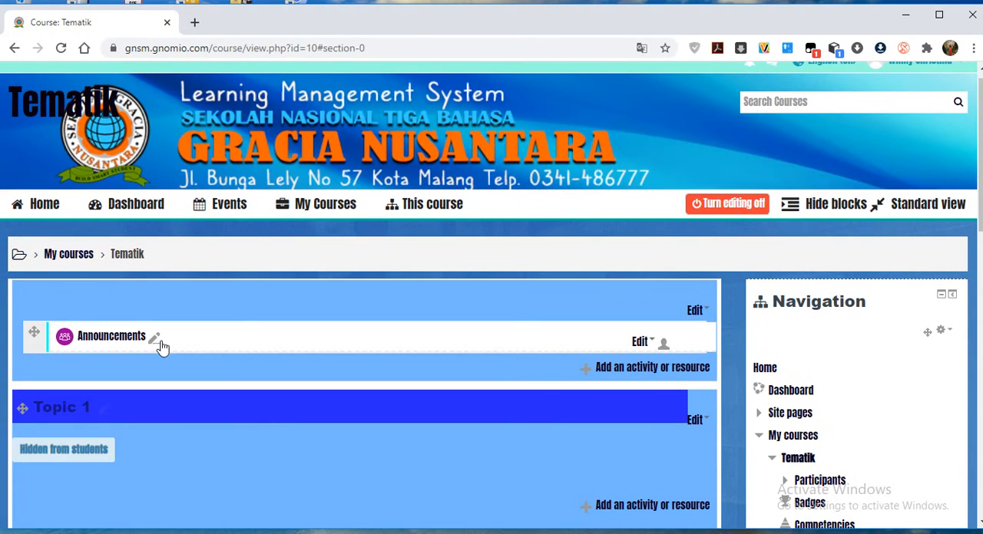
pyautogui.click(154, 342)
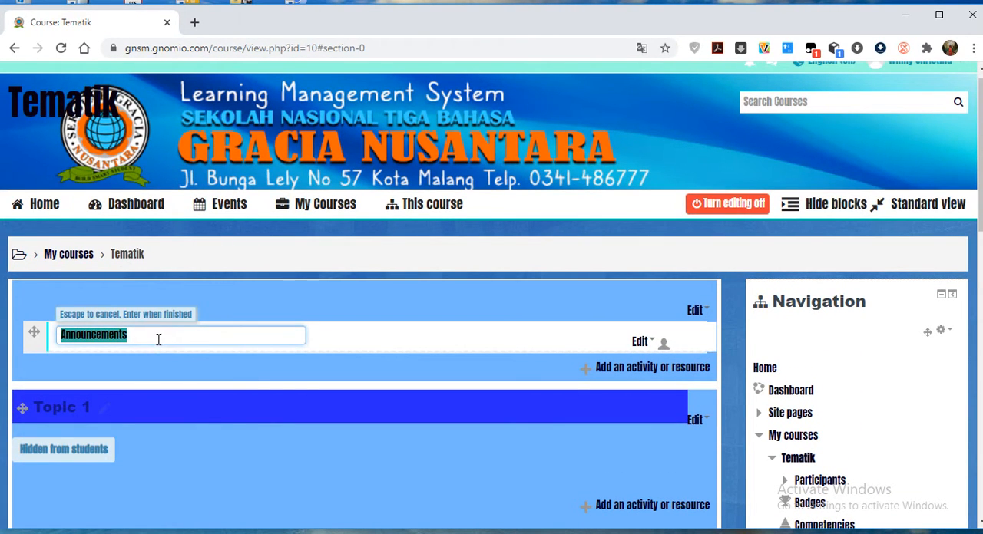
pyautogui.write('P')
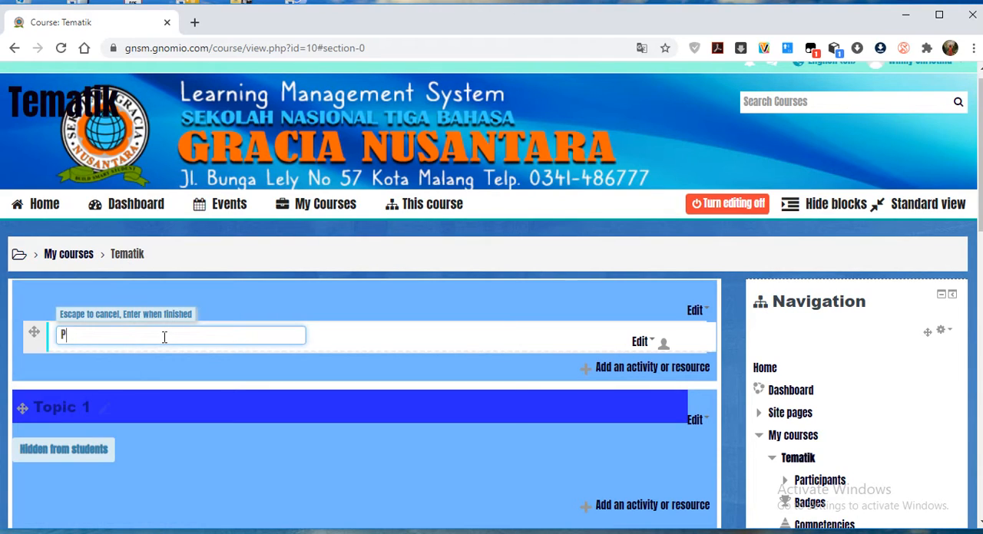
pyautogui.write('nengumuman')
pyautogui.press('Return')
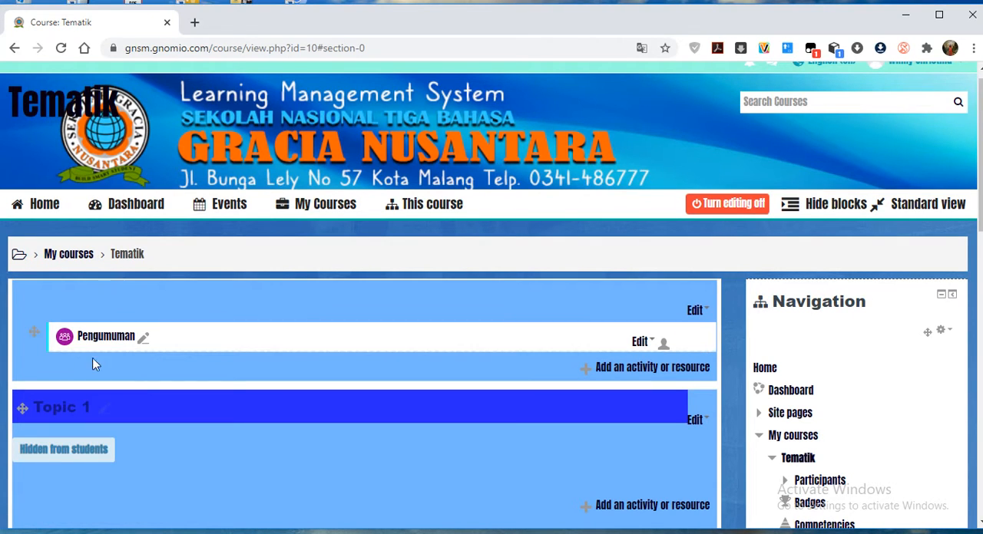
# Review the activities and resources that can be added to the General section, without adding any.
pyautogui.click(634, 369)
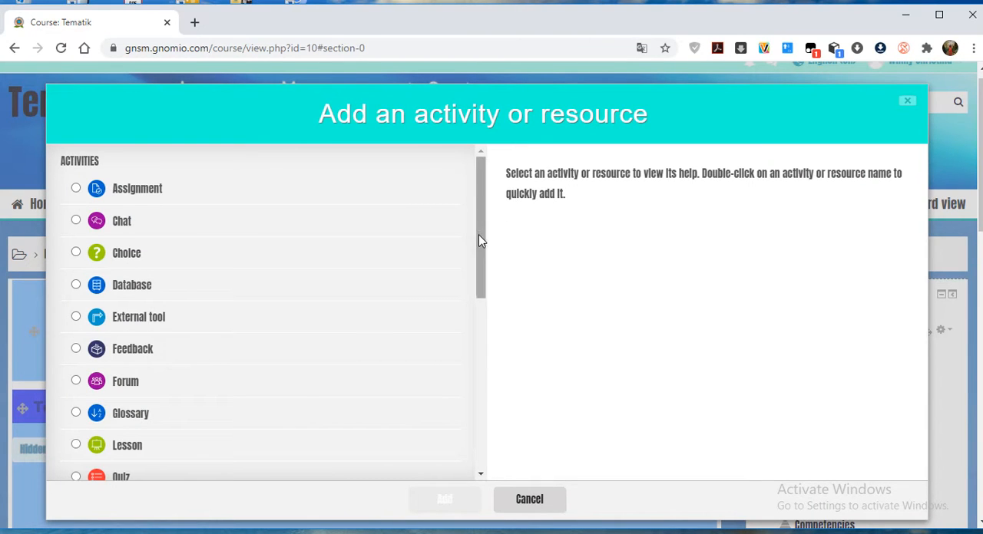
pyautogui.moveTo(479, 241); pyautogui.dragTo(489, 222)
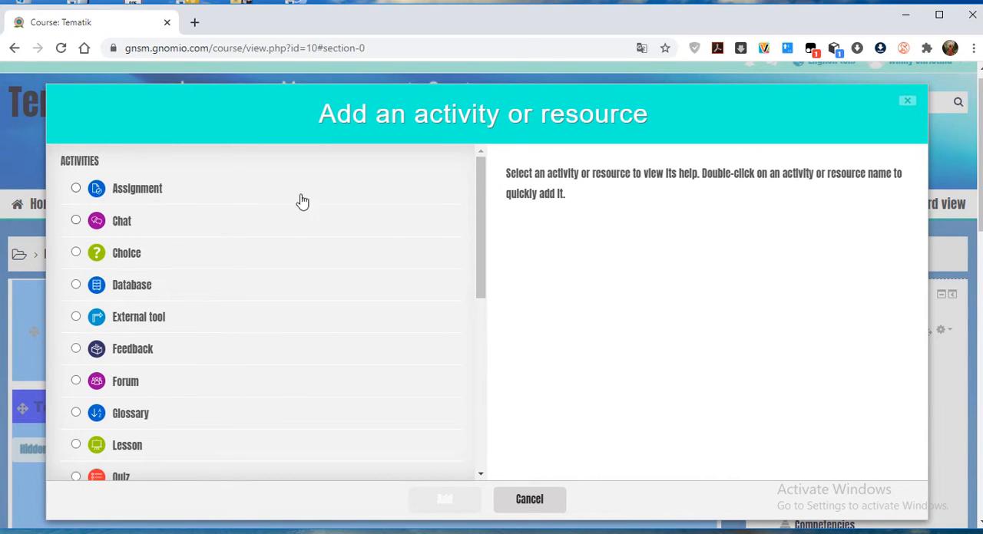
pyautogui.moveTo(480, 276); pyautogui.dragTo(473, 481)
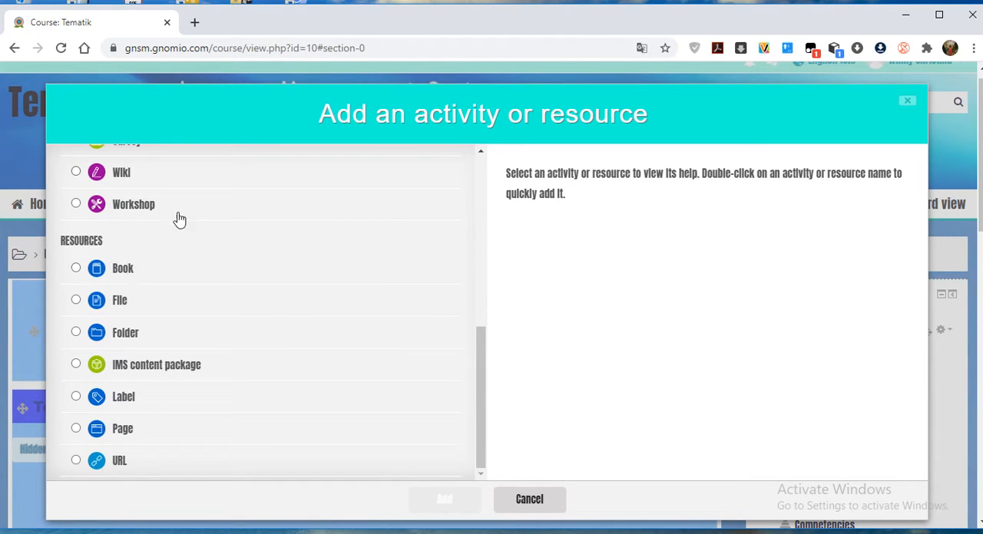
pyautogui.moveTo(482, 376); pyautogui.dragTo(474, 152)
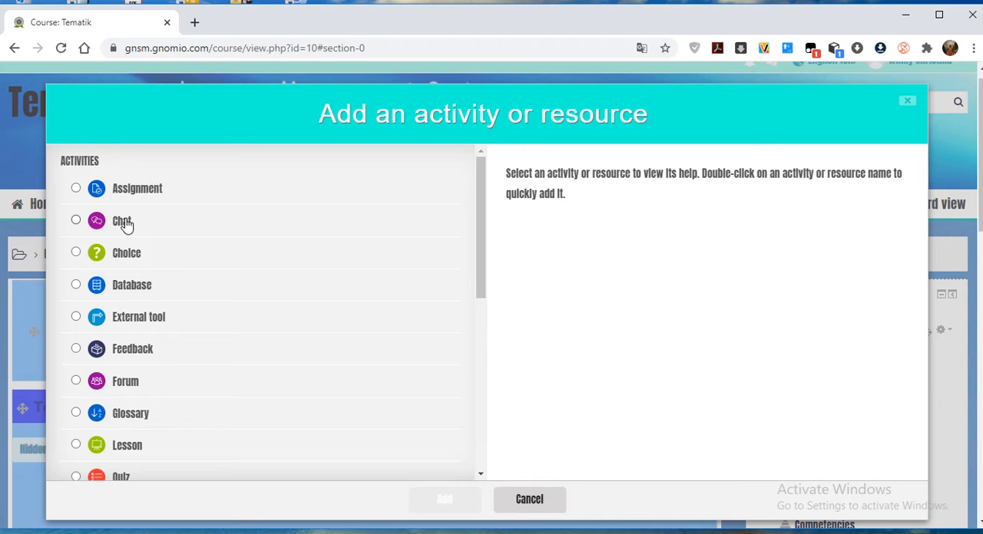
pyautogui.scroll(-2, 201, 321)
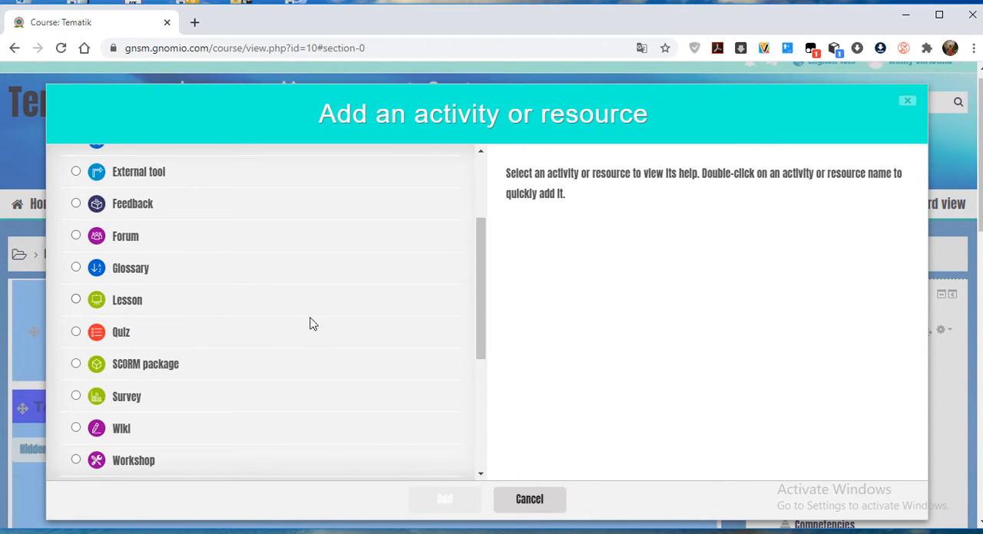
pyautogui.scroll(-3, 309, 323)
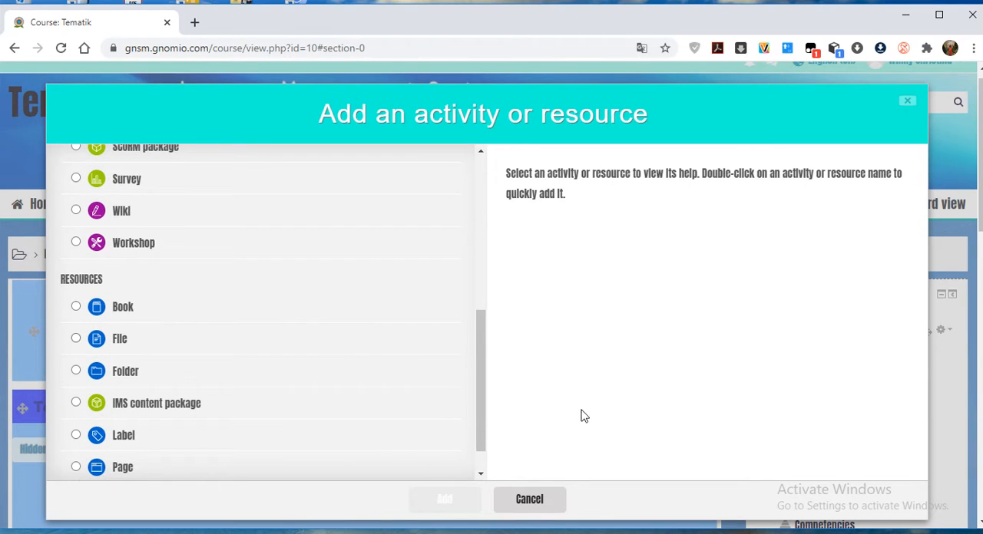
pyautogui.click(530, 501)
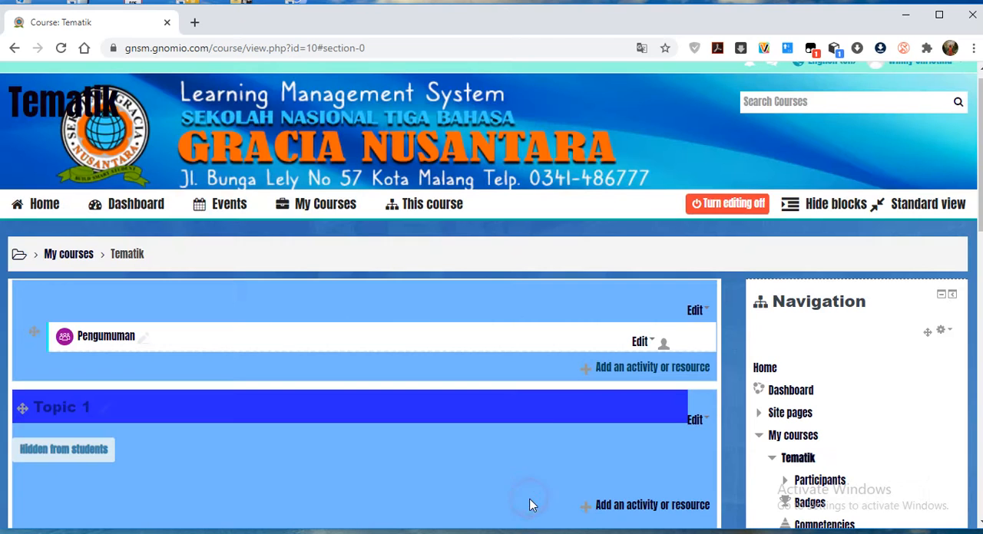
# Open the Tematik course's settings for editing.
pyautogui.scroll(-1, 340, 396)
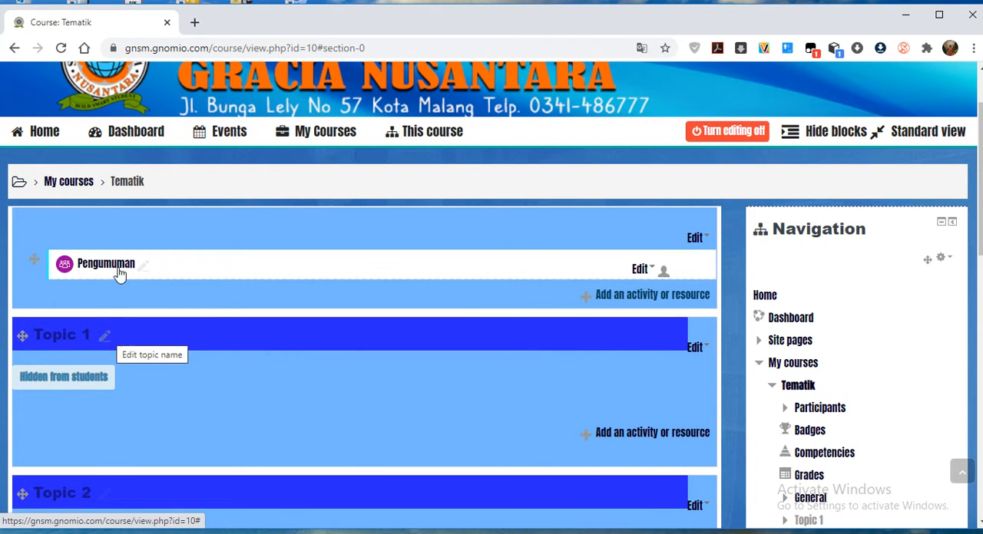
pyautogui.scroll(-3, 356, 377)
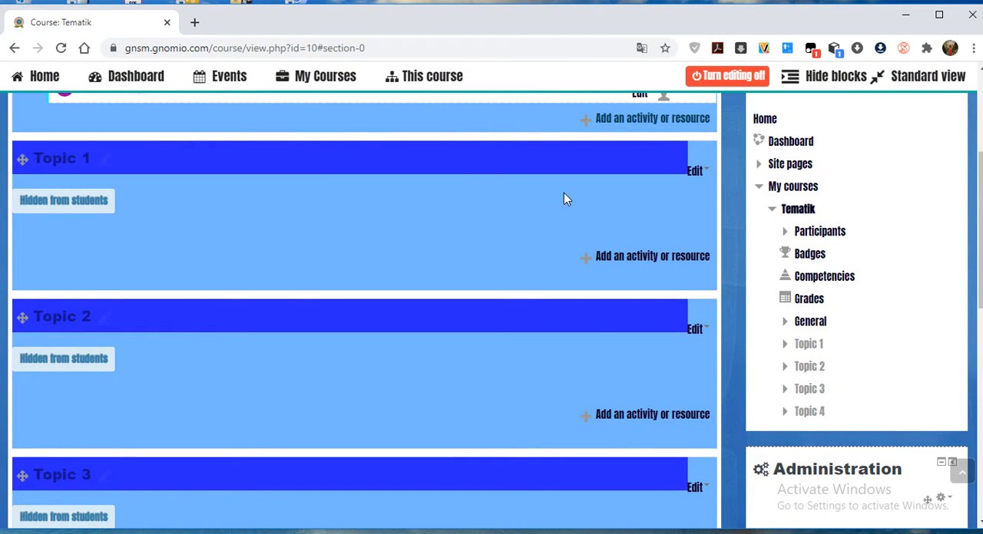
pyautogui.scroll(-3, 781, 267)
pyautogui.scroll(-2, 781, 268)
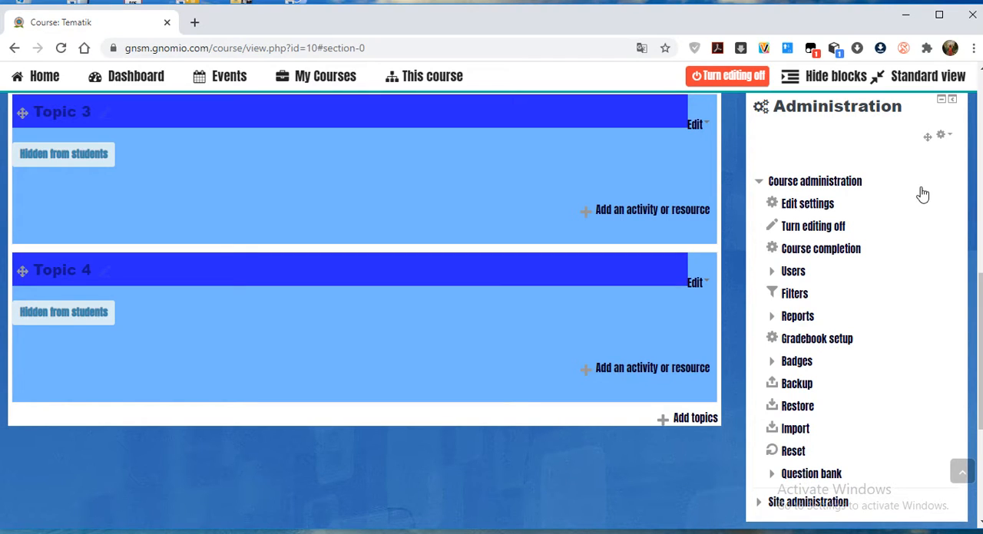
pyautogui.click(811, 206)
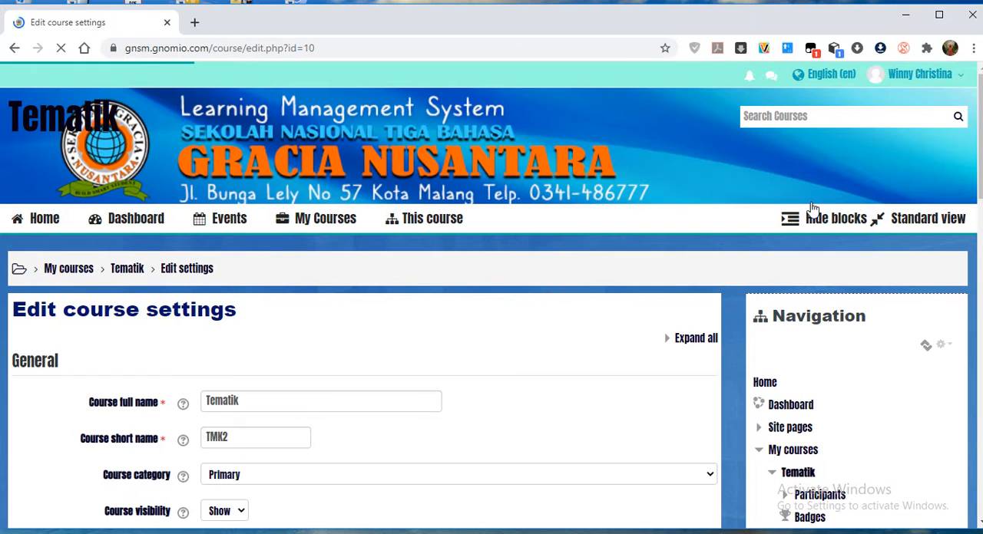
# Set the course full name to "Tematik Primary 2".
pyautogui.scroll(-1, 618, 231)
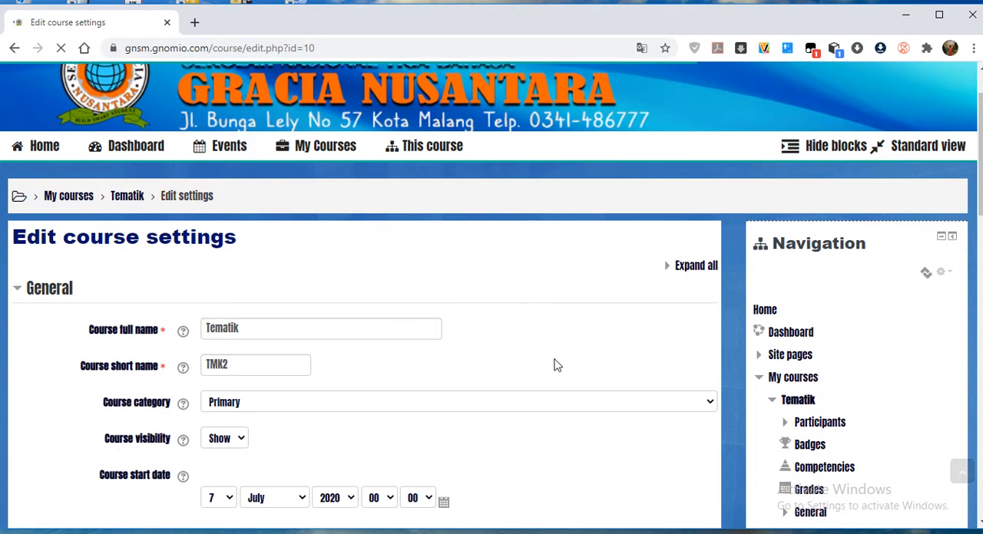
pyautogui.scroll(-2, 244, 346)
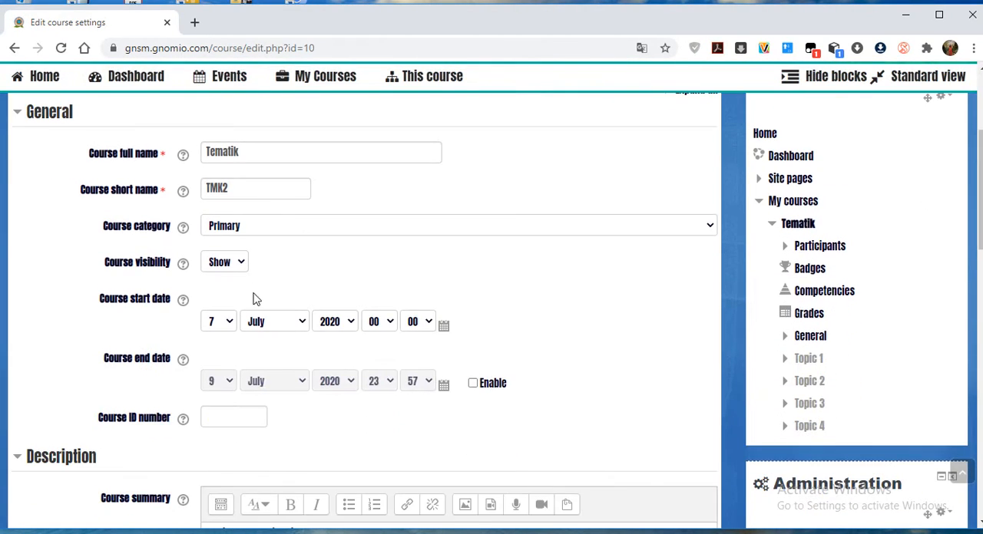
pyautogui.click(260, 157)
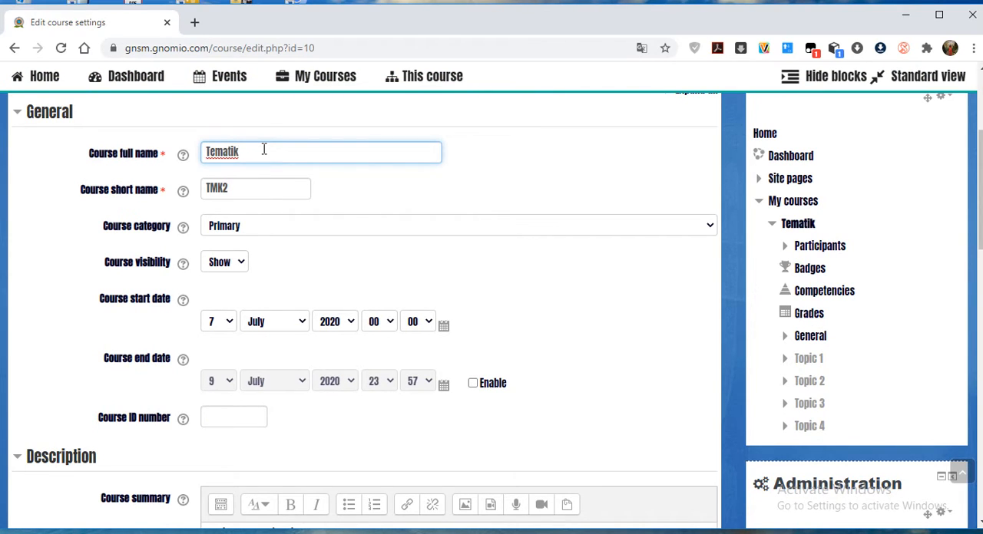
pyautogui.write('rimary 2')
# Check the course category choices, keep Primary, and set the course start date to 13 July 2020.
pyautogui.click(707, 227)
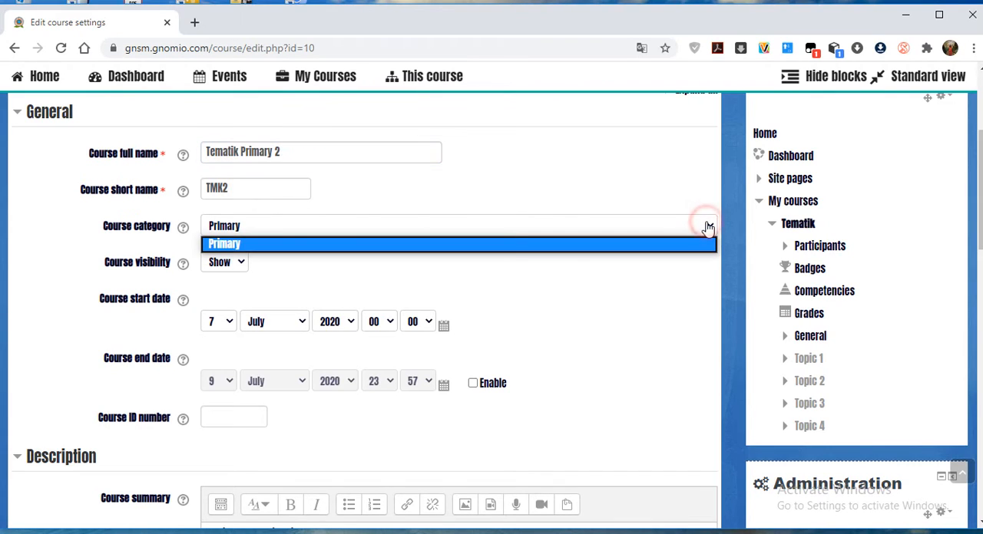
pyautogui.click(703, 225)
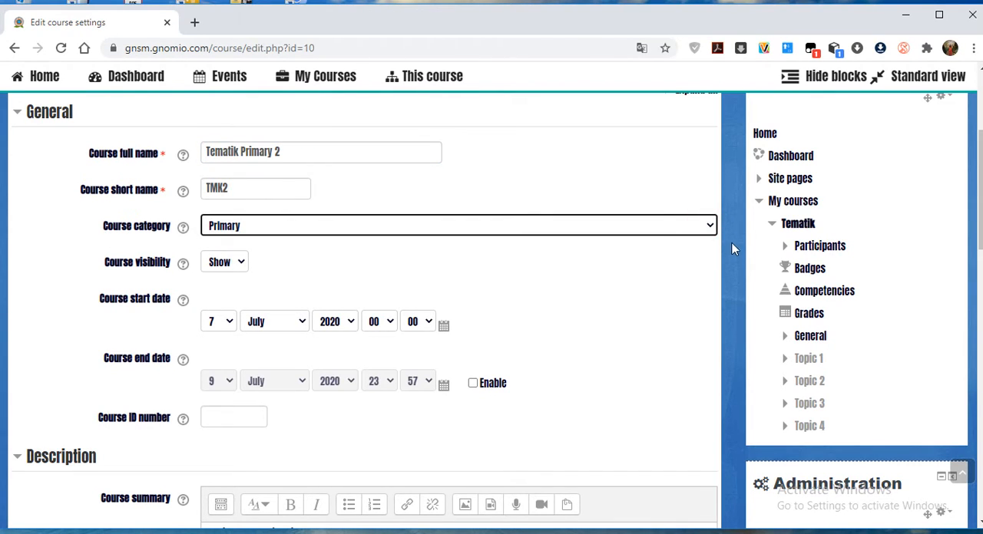
pyautogui.click(707, 226)
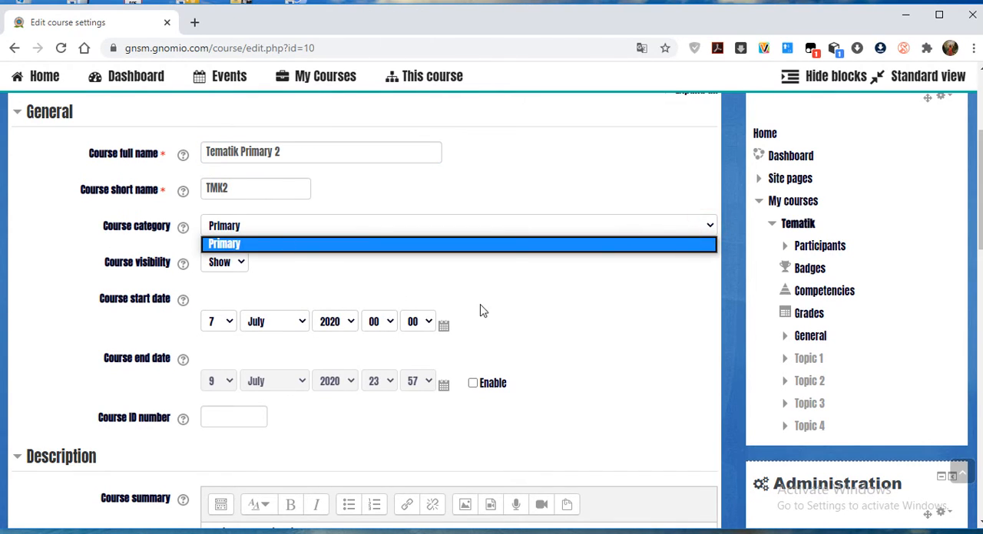
pyautogui.click(418, 278)
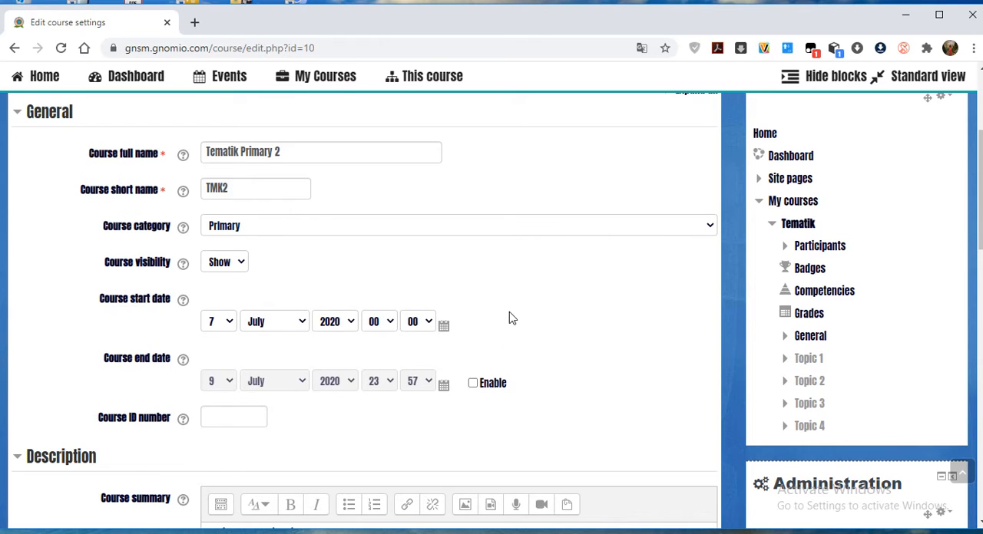
pyautogui.click(226, 322)
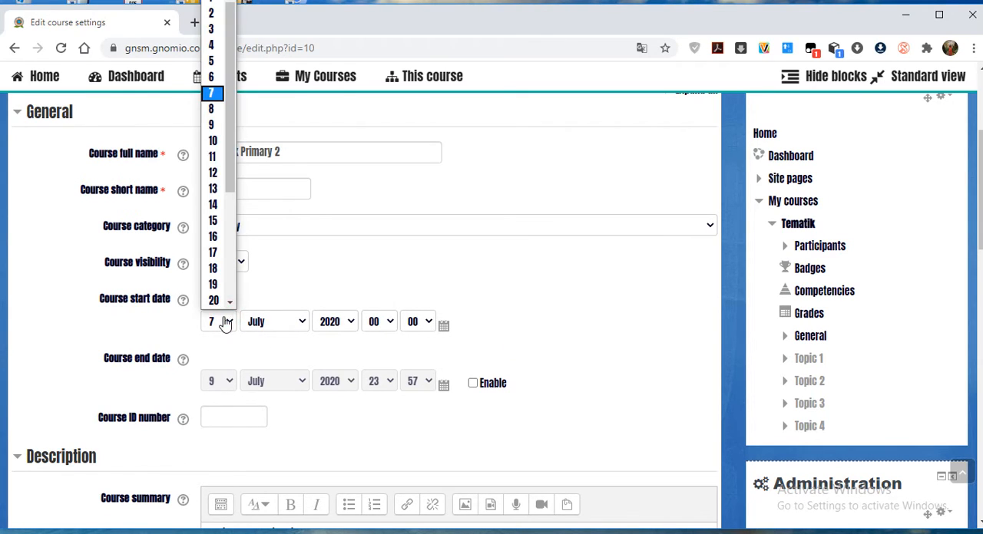
pyautogui.click(214, 190)
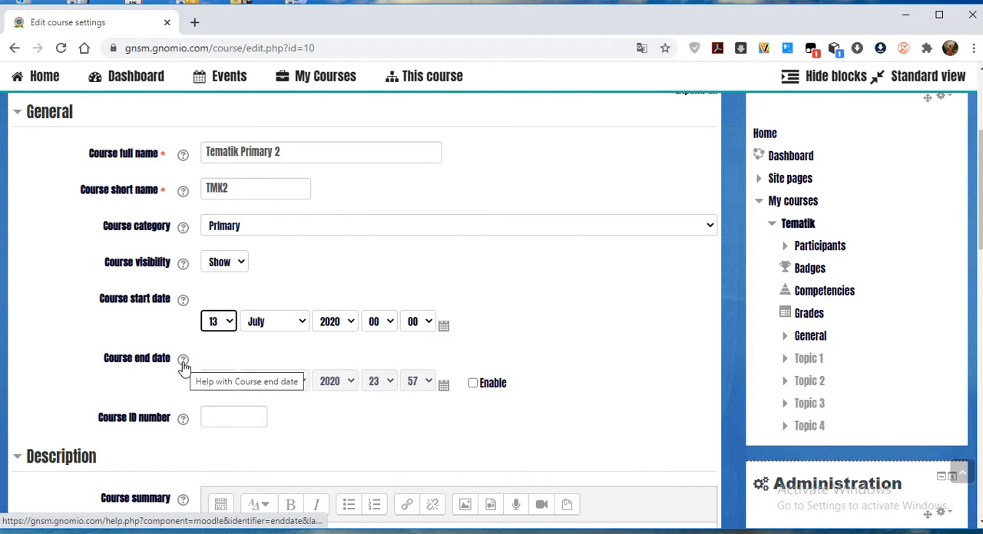
pyautogui.click(485, 390)
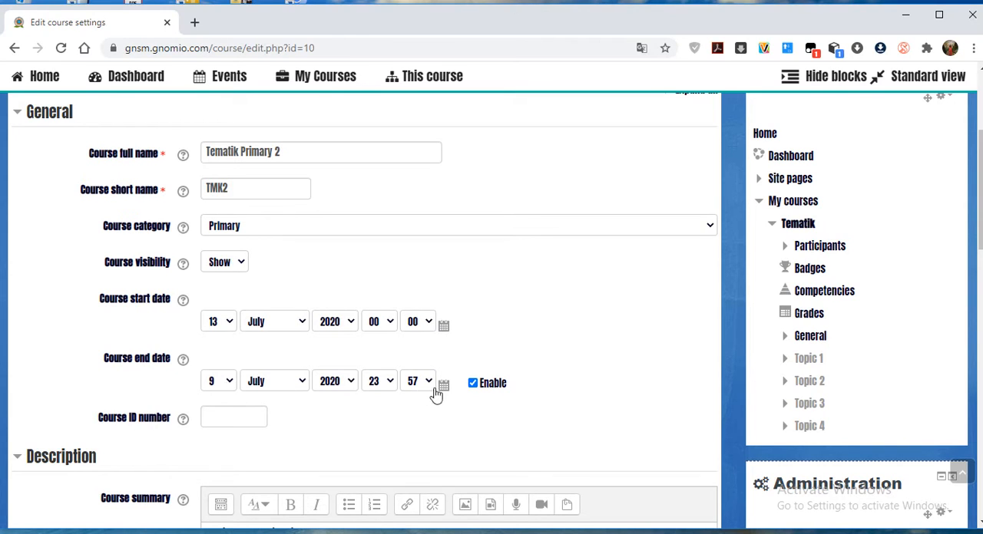
pyautogui.click(473, 384)
pyautogui.click(473, 384)
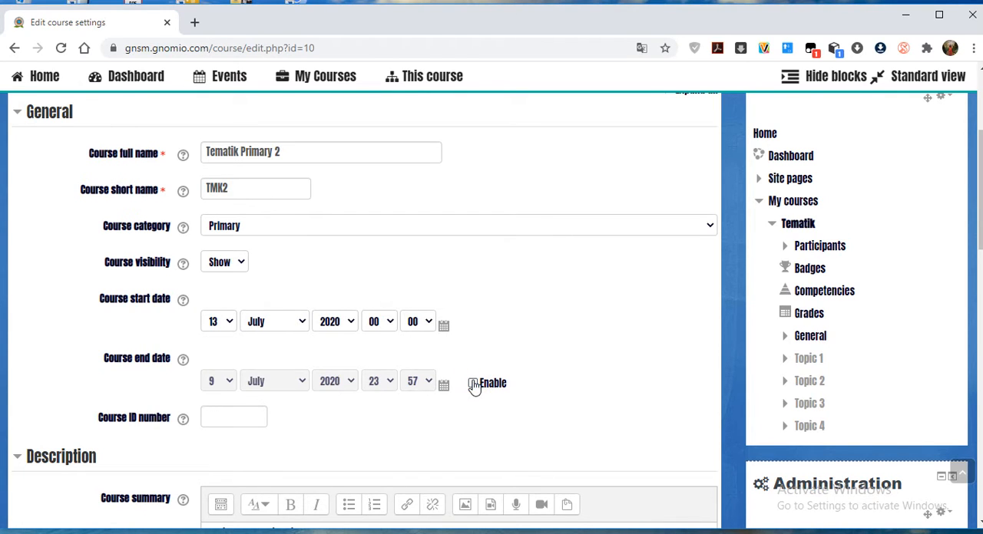
# Upload the image tematik2.jpg from the computer's Pictures folder as the course summary file.
pyautogui.scroll(-3, 470, 390)
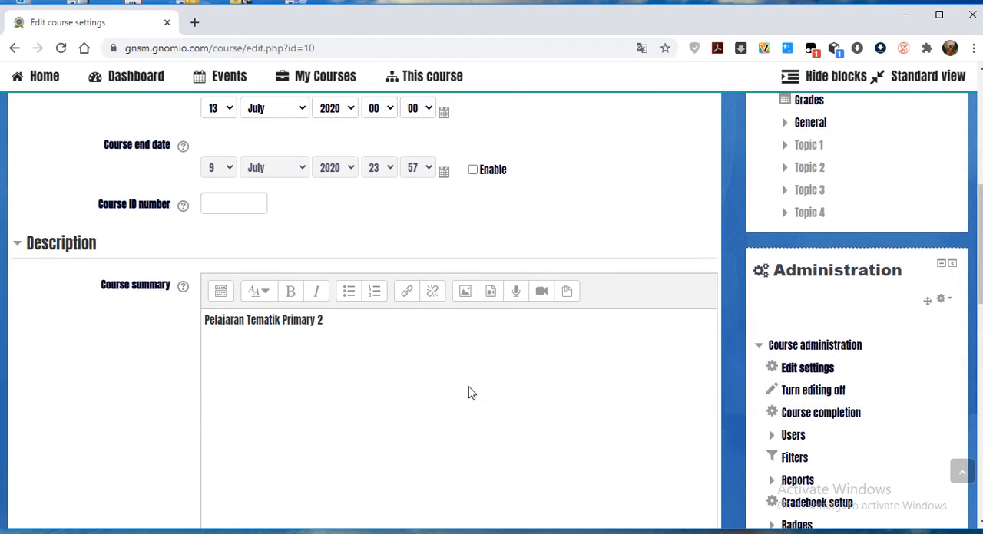
pyautogui.click(232, 199)
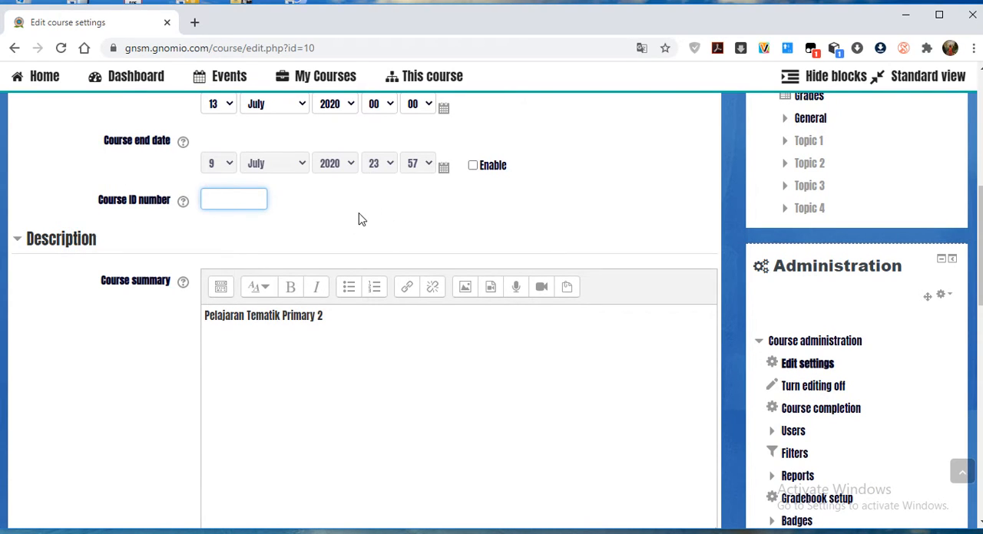
pyautogui.scroll(-1, 358, 220)
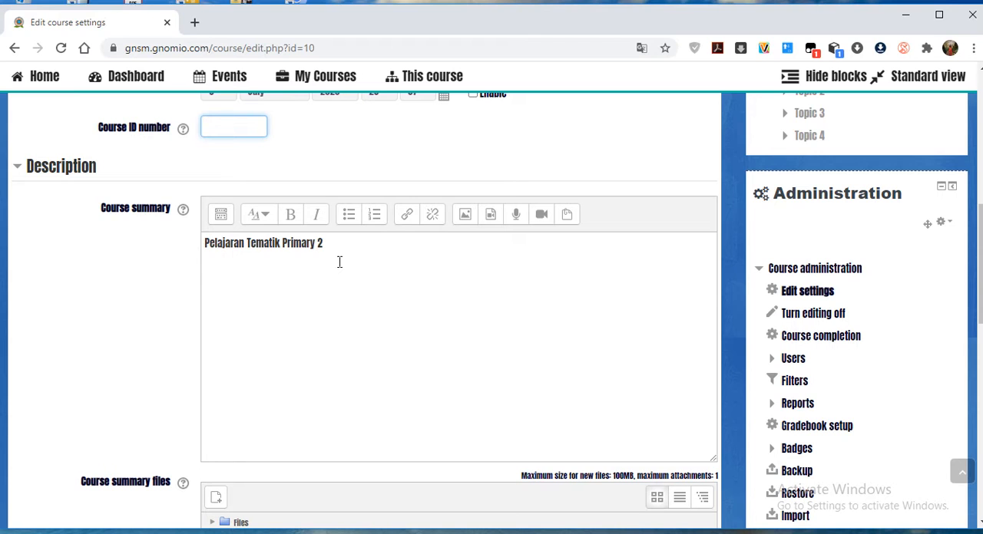
pyautogui.scroll(-2, 336, 323)
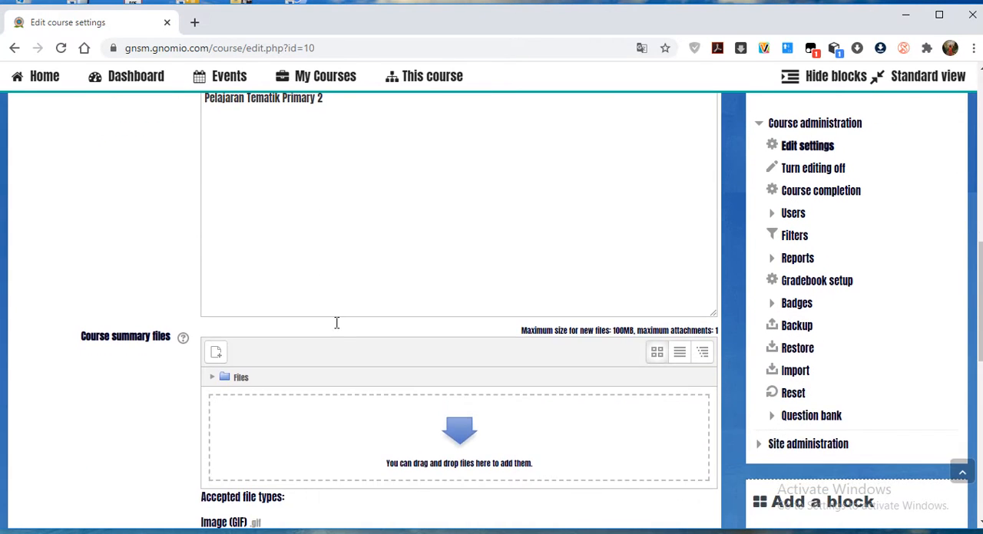
pyautogui.scroll(-1, 336, 322)
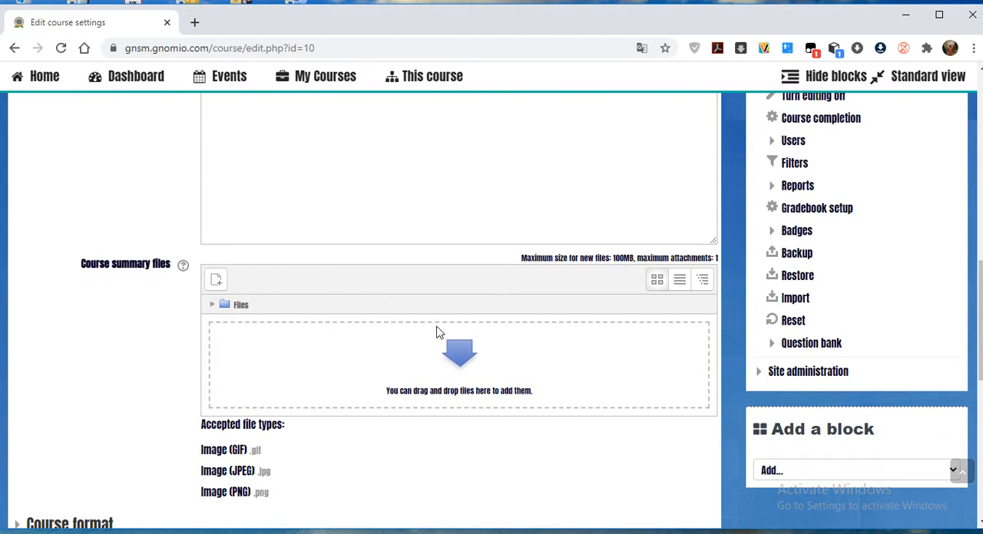
pyautogui.click(461, 357)
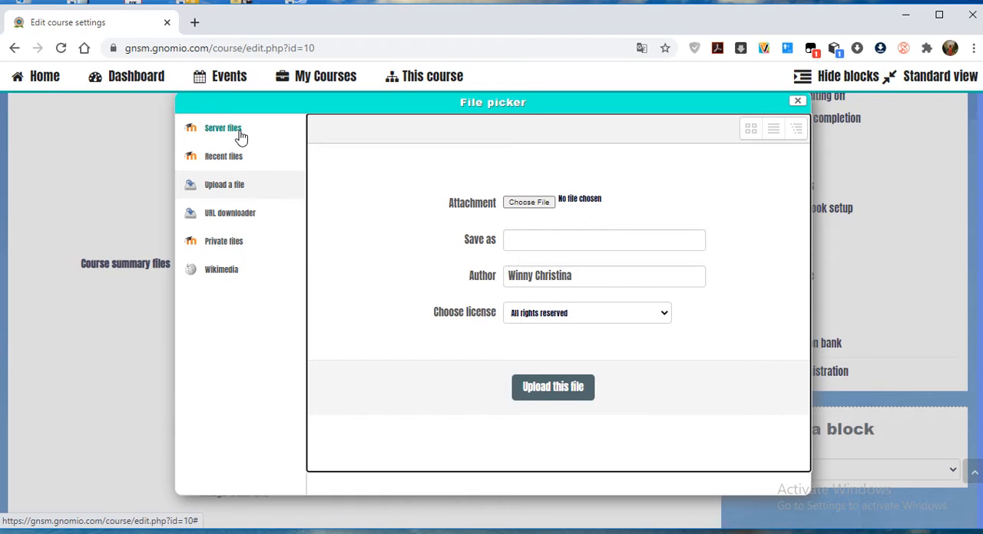
pyautogui.click(239, 191)
pyautogui.click(516, 204)
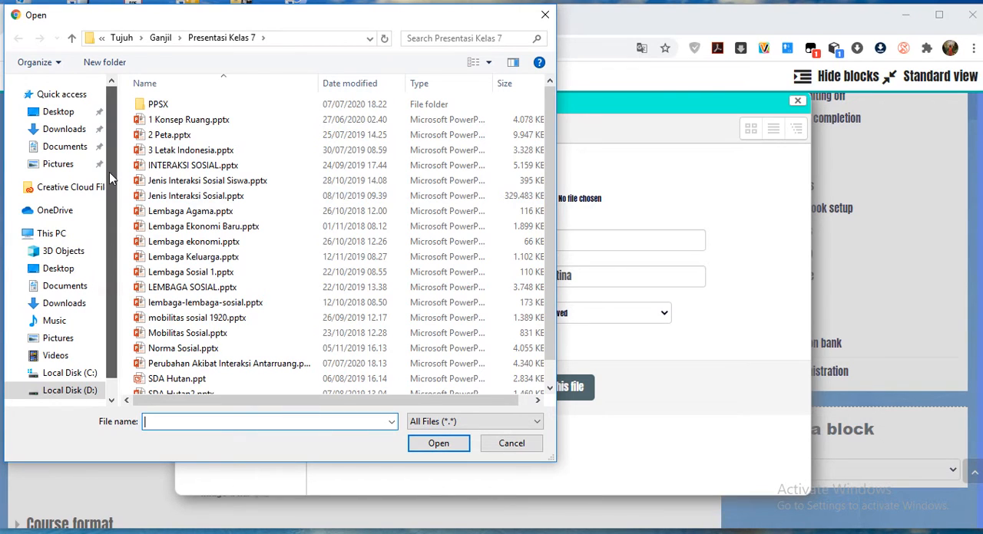
pyautogui.click(80, 167)
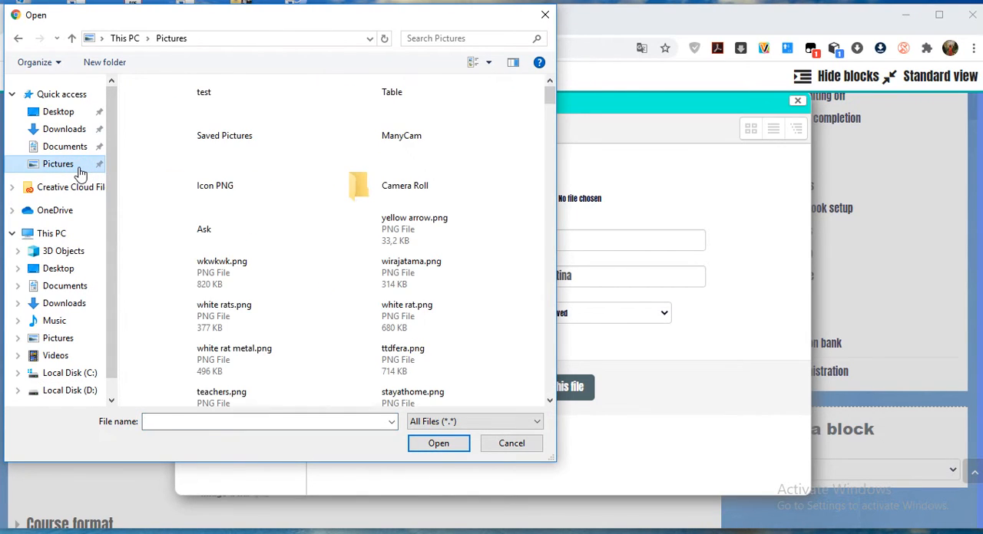
pyautogui.click(260, 422)
pyautogui.write('te')
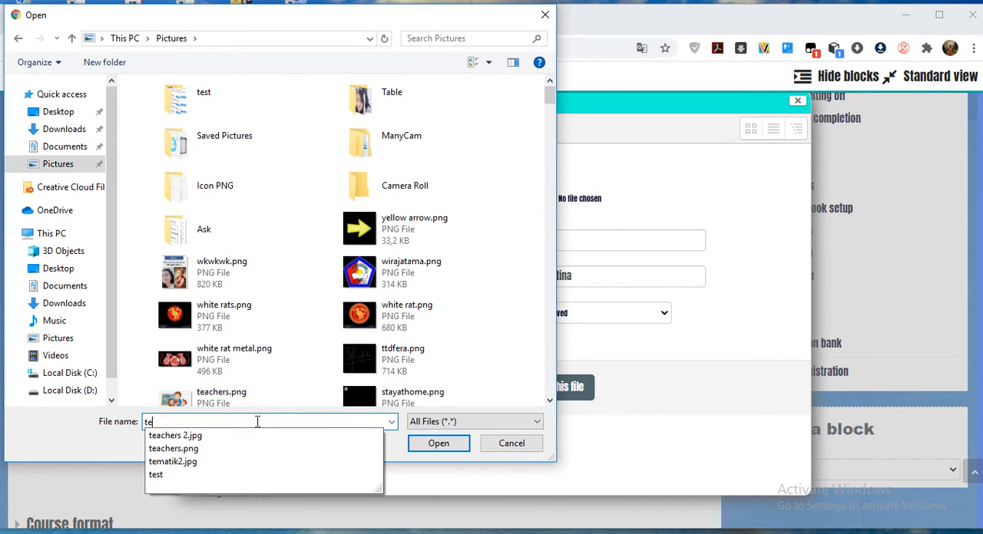
pyautogui.click(191, 462)
pyautogui.click(421, 448)
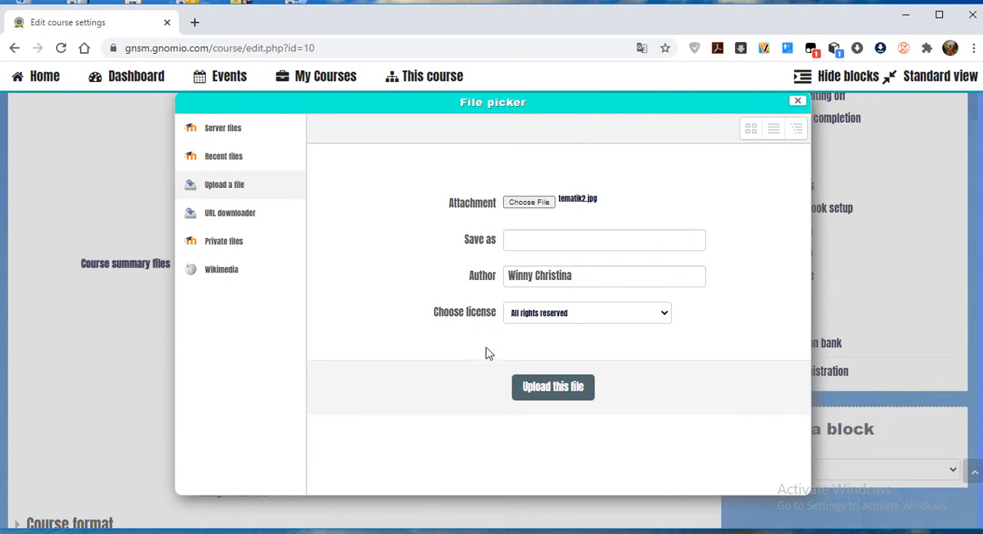
pyautogui.click(543, 393)
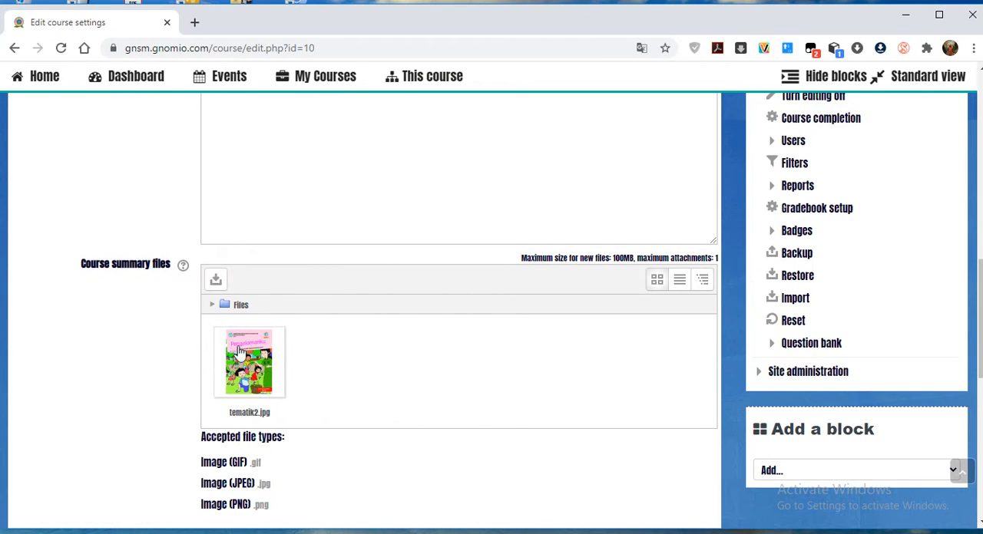
# Save the course settings and look over the topics on the Tematik Primary 2 course page.
pyautogui.scroll(-3, 380, 363)
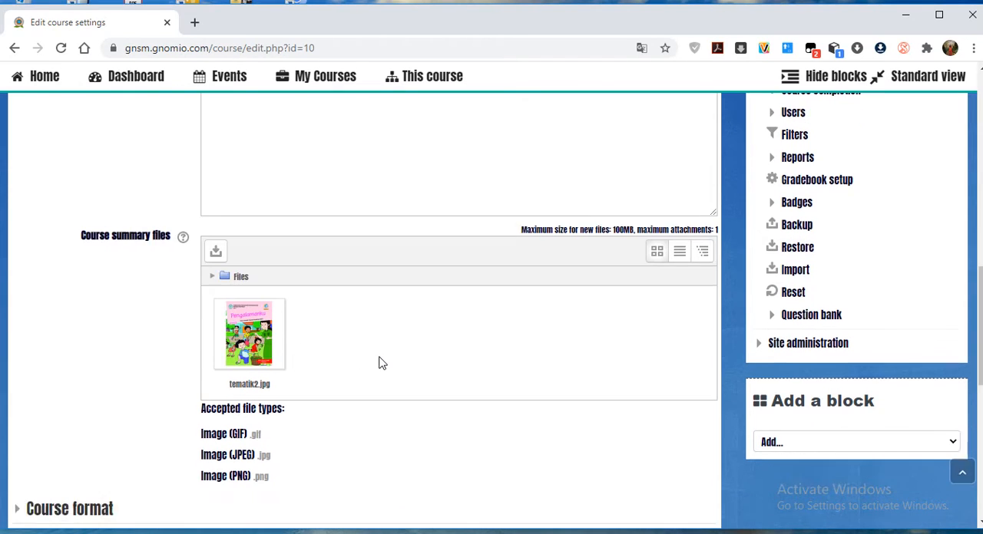
pyautogui.scroll(-3, 332, 257)
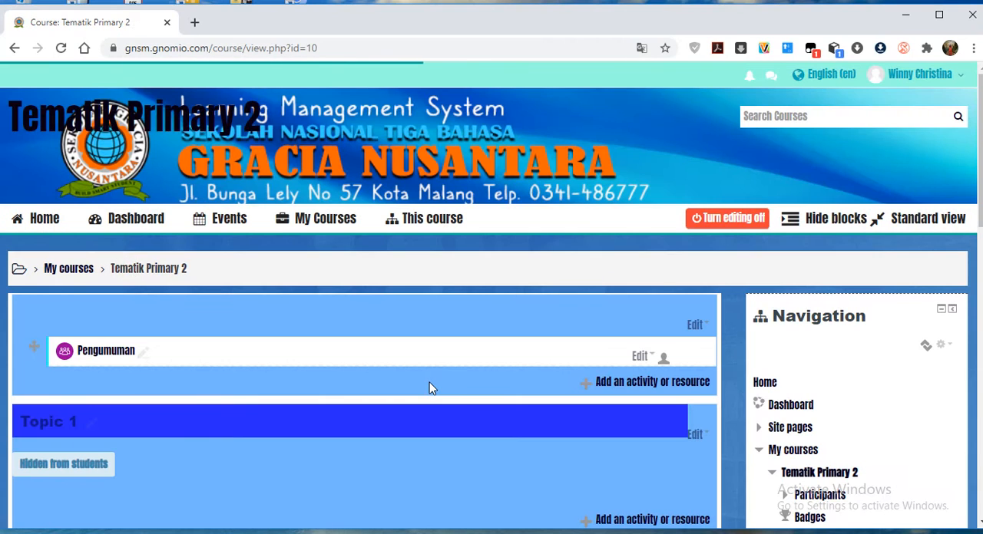
pyautogui.scroll(-4, 342, 411)
pyautogui.scroll(-7, 343, 417)
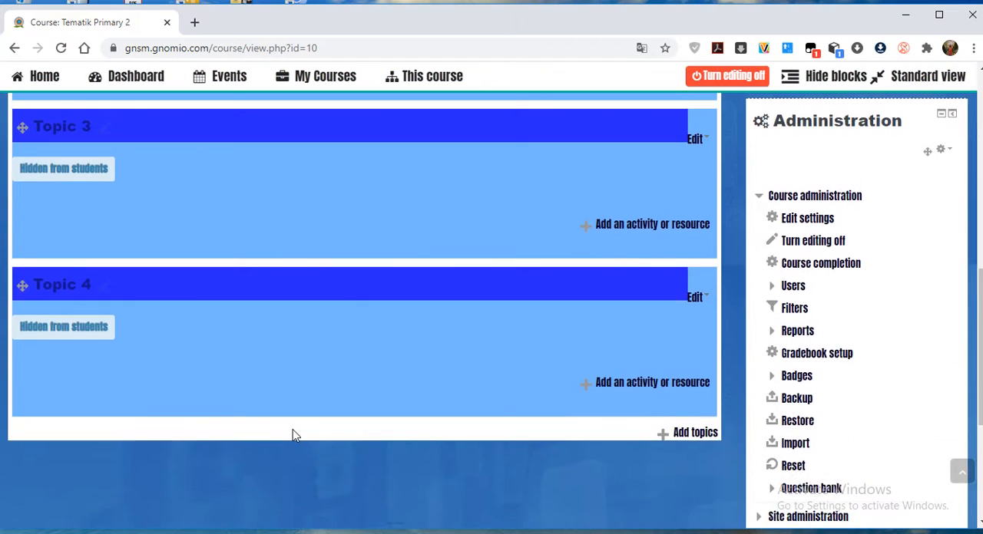
pyautogui.scroll(10, 212, 299)
pyautogui.scroll(2, 204, 276)
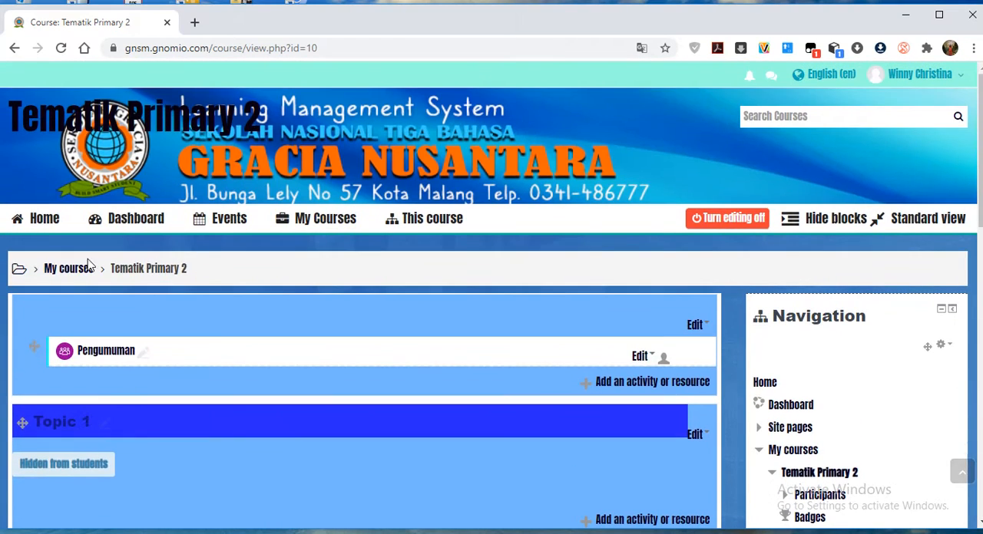
# Go to the site home page and examine how the Tematik Primary 2 course is listed with its cover image.
pyautogui.click(45, 221)
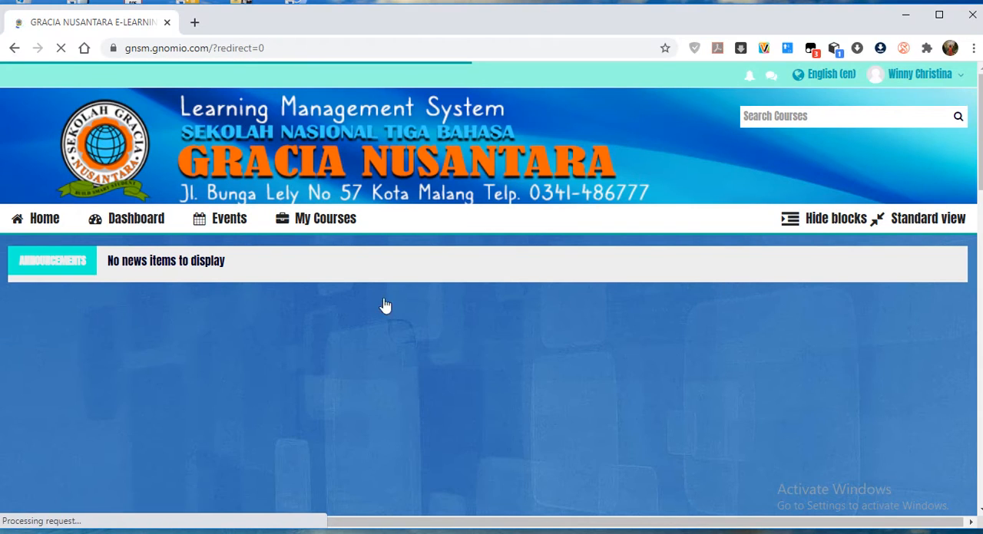
pyautogui.scroll(-8, 496, 347)
pyautogui.scroll(-7, 496, 347)
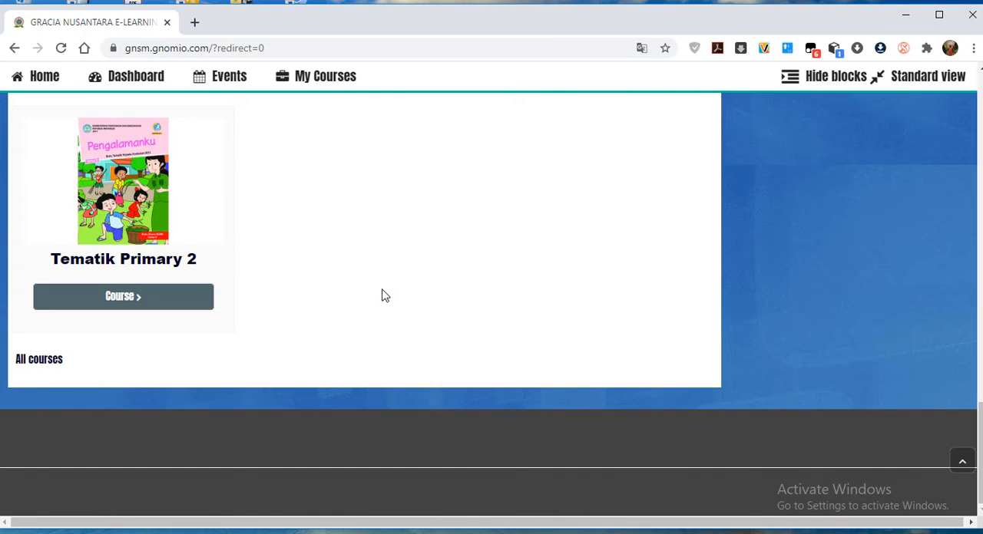
pyautogui.scroll(2, 388, 300)
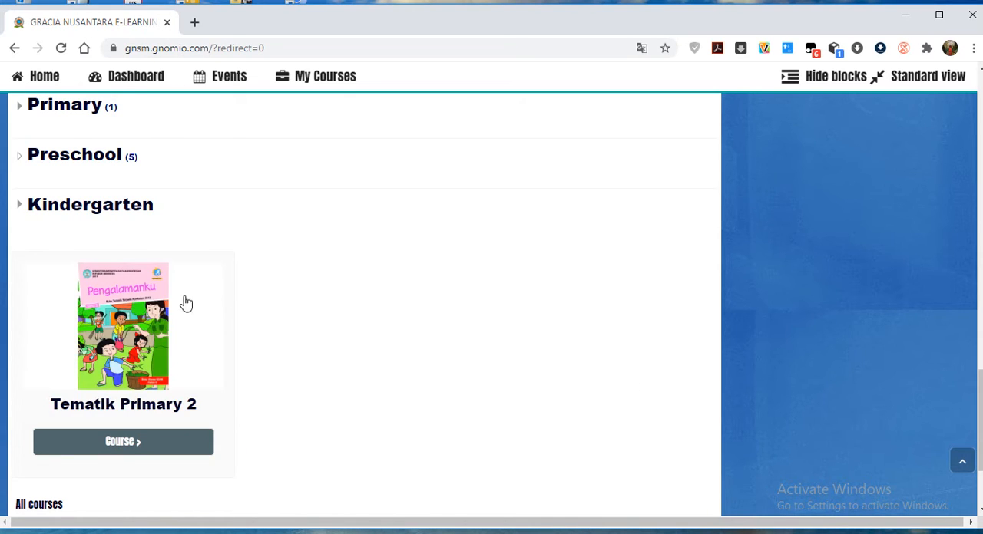
pyautogui.scroll(15, 496, 324)
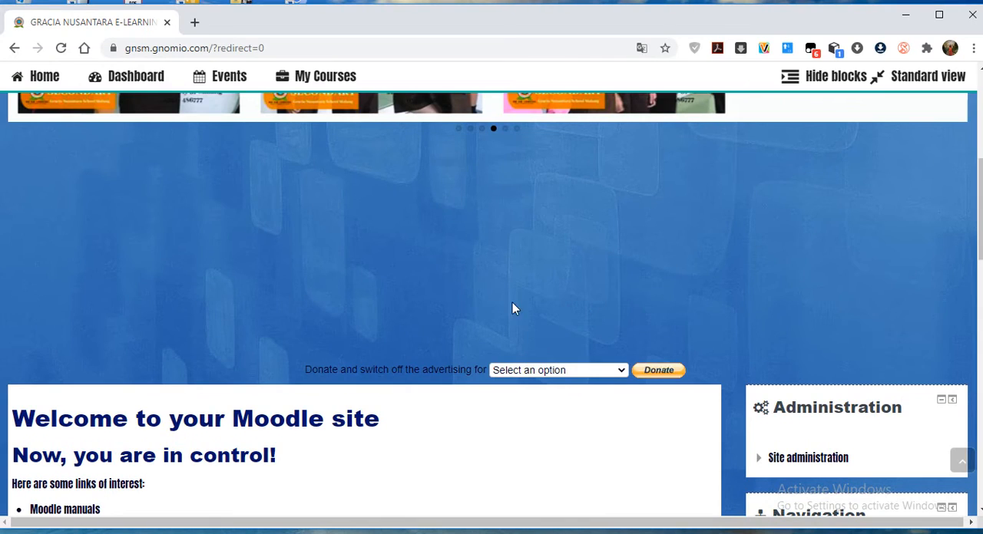
pyautogui.scroll(-4, 393, 327)
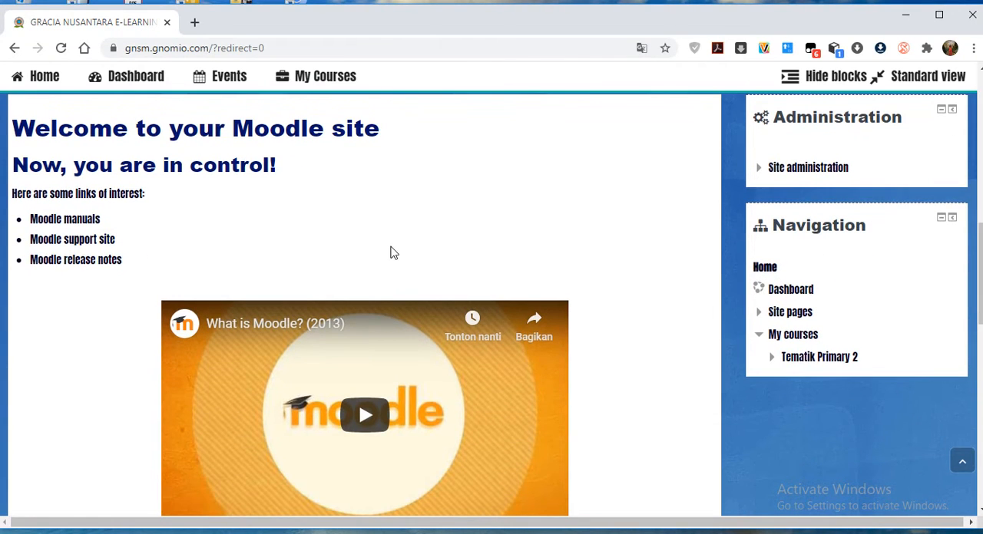
pyautogui.scroll(4, 389, 248)
# Return to the TMK2 course from the enrolled courses and reopen its settings for editing.
pyautogui.moveTo(321, 86)
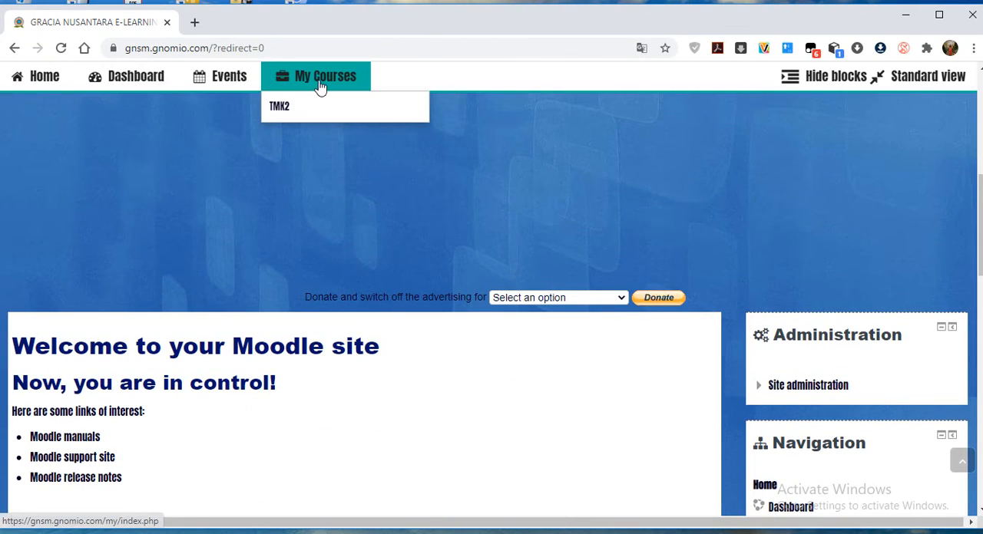
pyautogui.click(285, 109)
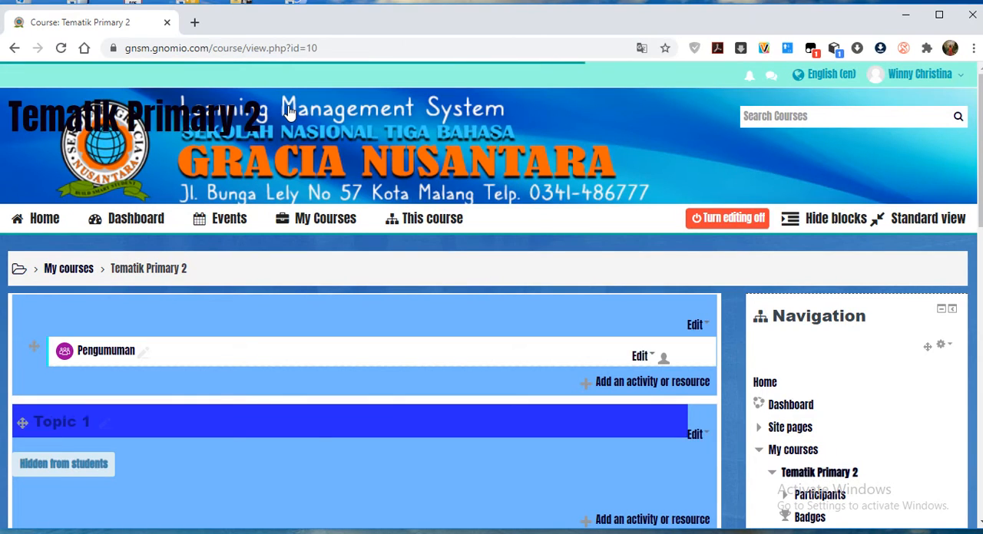
pyautogui.scroll(-3, 192, 369)
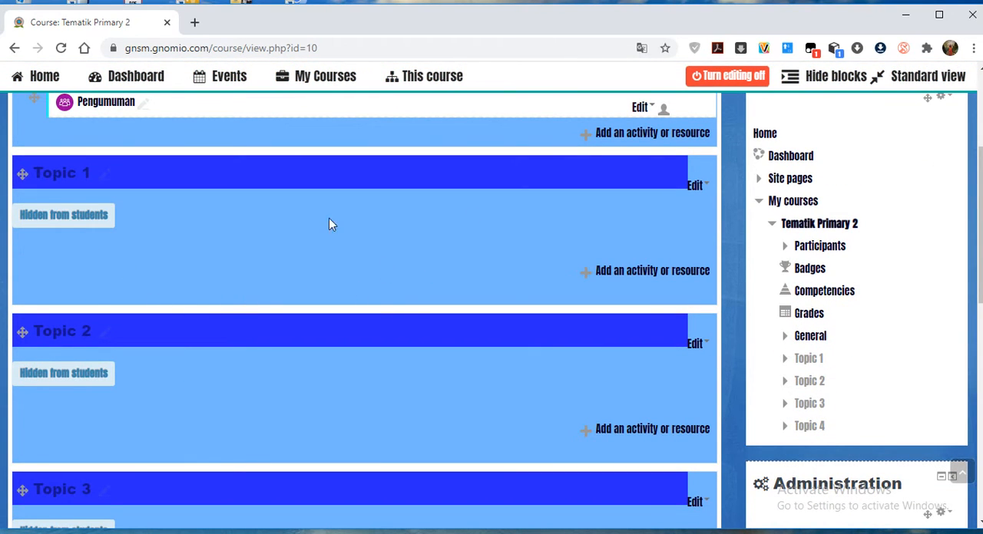
pyautogui.scroll(-4, 929, 308)
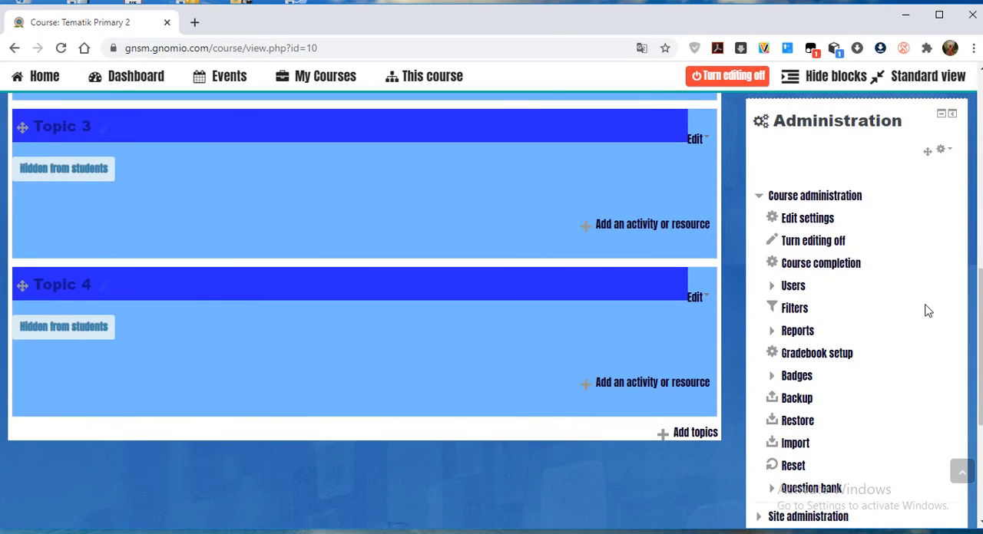
pyautogui.scroll(-2, 917, 315)
pyautogui.scroll(2, 909, 334)
pyautogui.scroll(8, 636, 146)
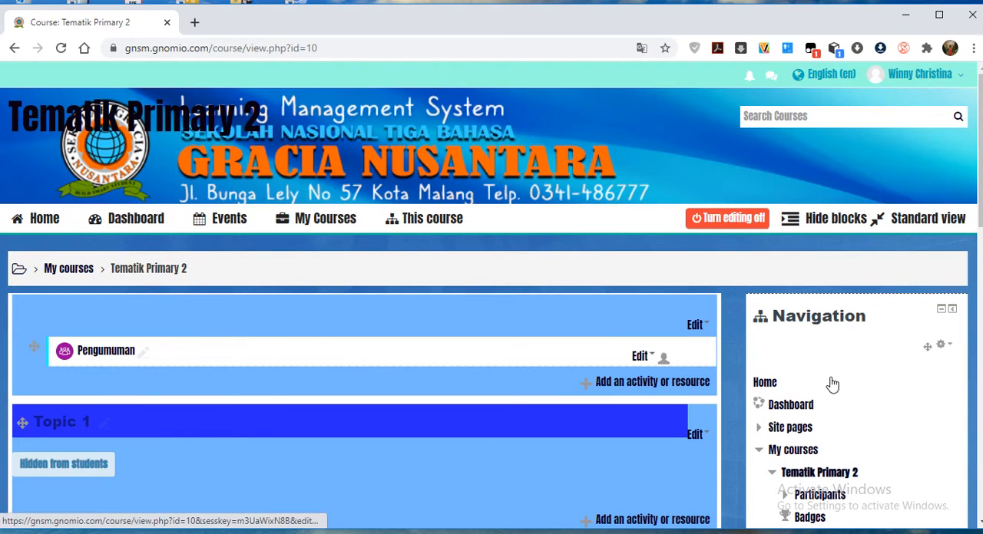
pyautogui.scroll(-10, 829, 380)
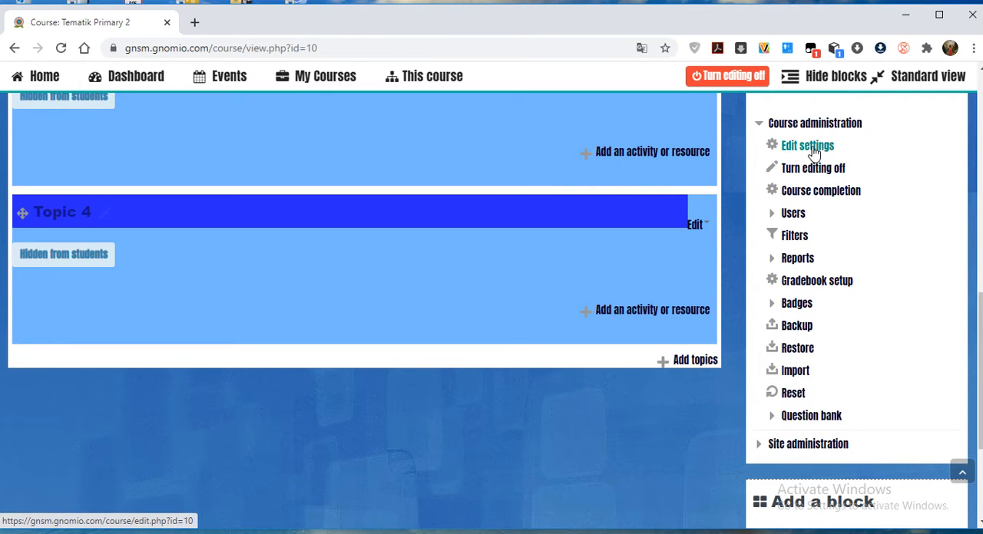
pyautogui.scroll(2, 911, 175)
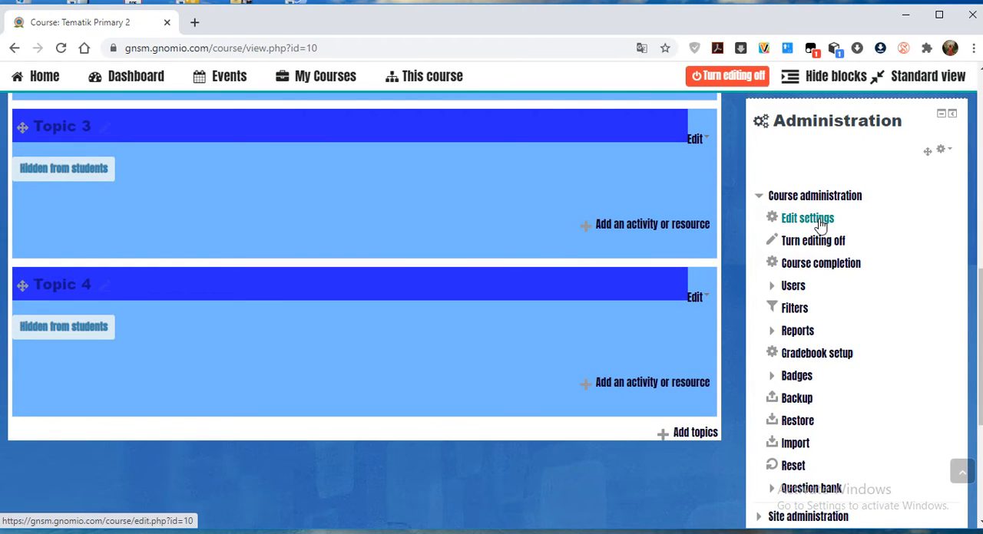
pyautogui.click(821, 223)
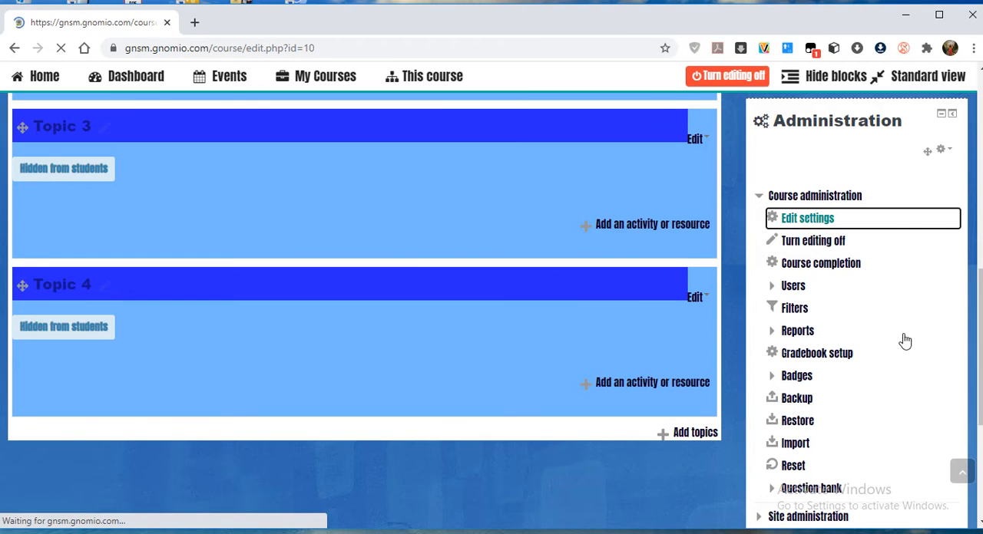
# Expand the Course format settings and examine the list of available course formats.
pyautogui.scroll(-5, 345, 412)
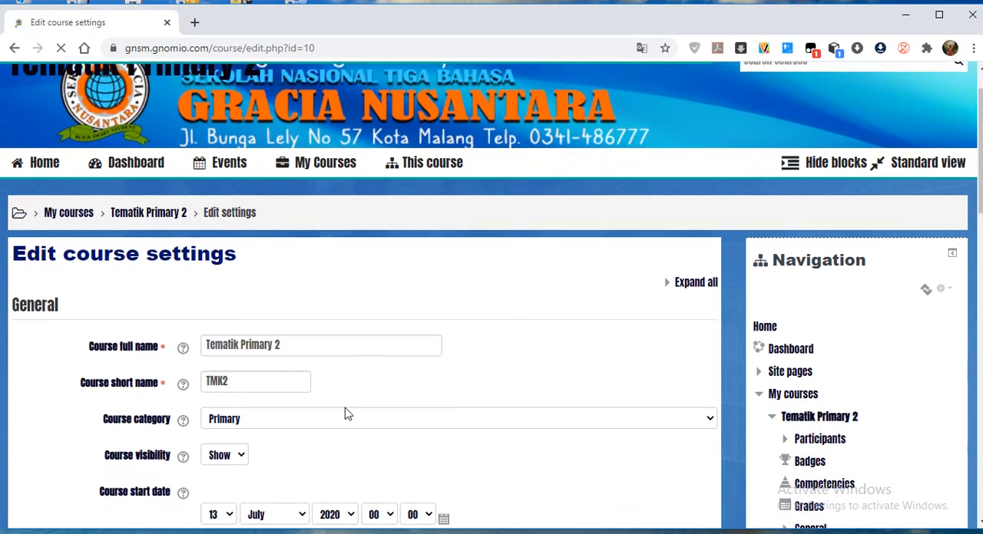
pyautogui.scroll(-9, 345, 413)
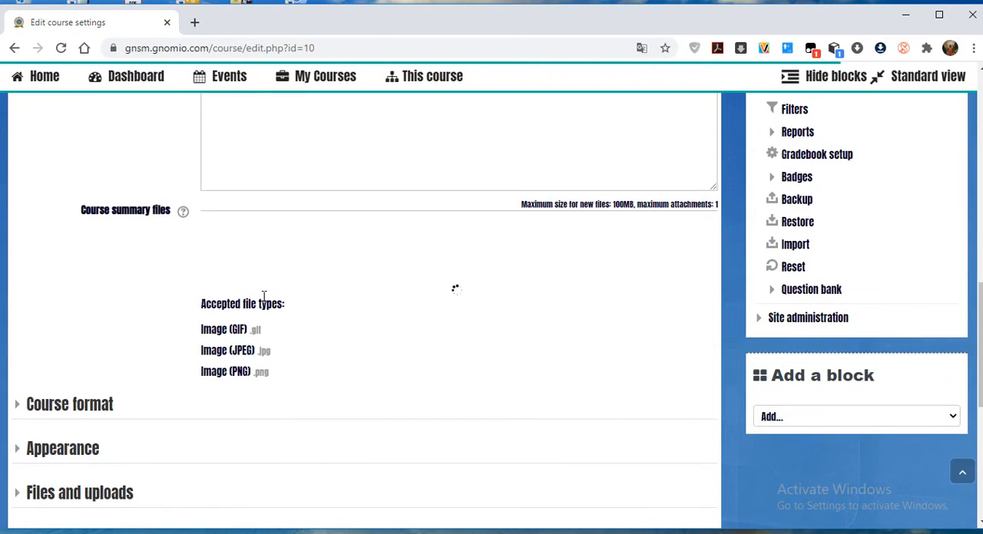
pyautogui.scroll(1, 259, 307)
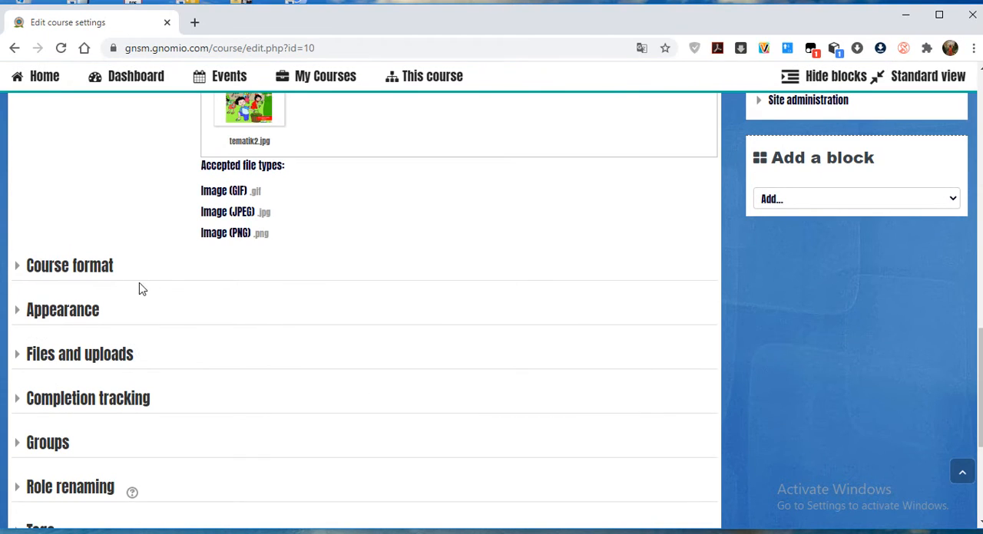
pyautogui.click(56, 270)
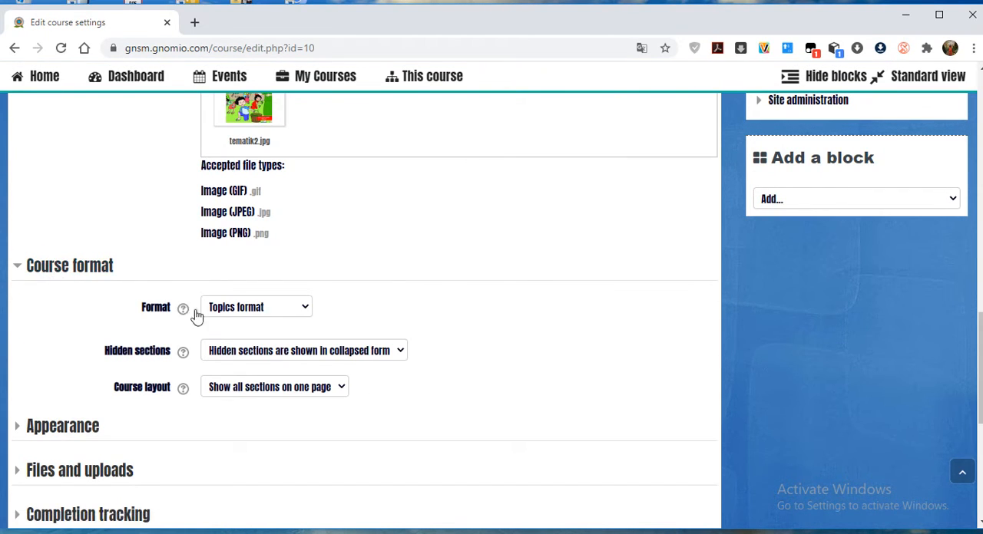
pyautogui.click(302, 309)
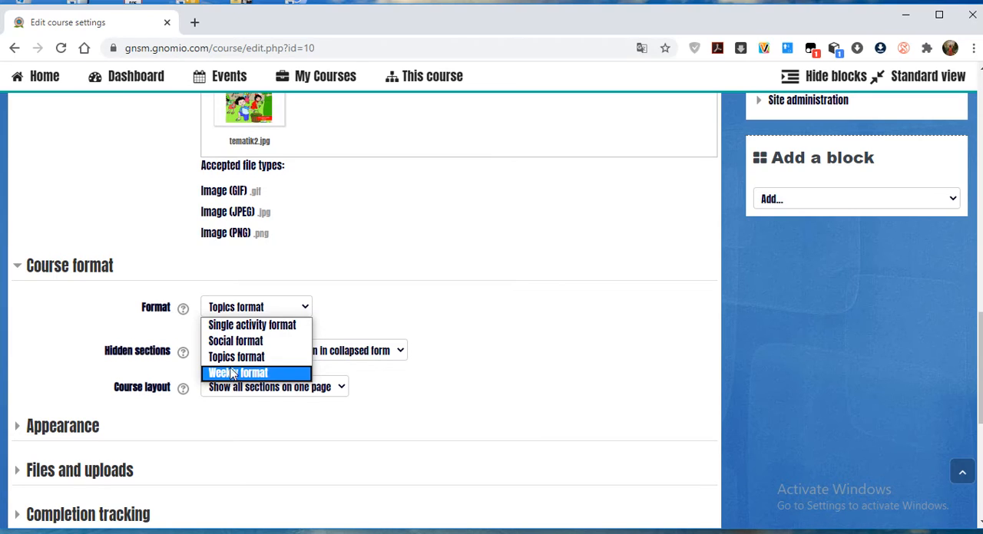
pyautogui.click(479, 358)
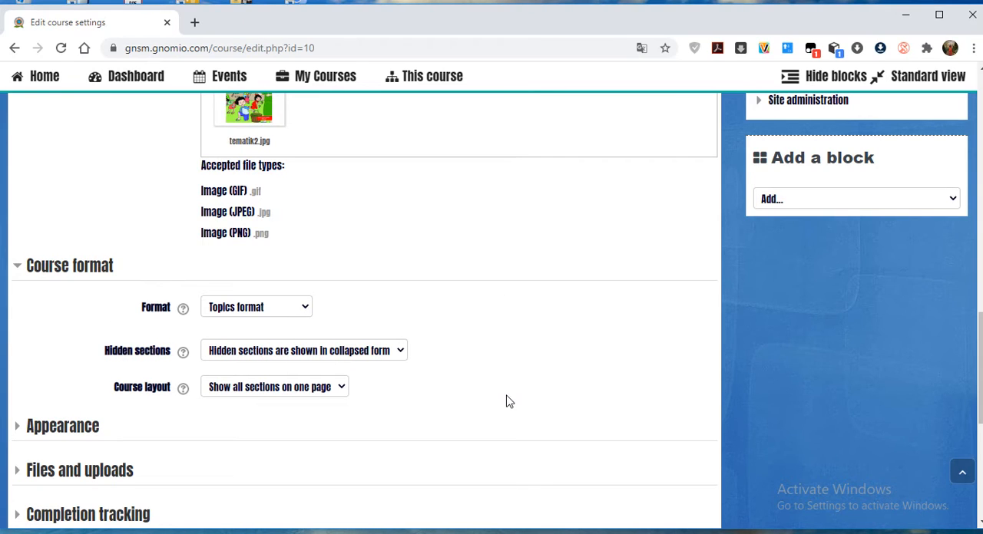
# Expand the Appearance settings and review the language, calendar, announcements, gradebook and activity report options.
pyautogui.scroll(-1, 492, 388)
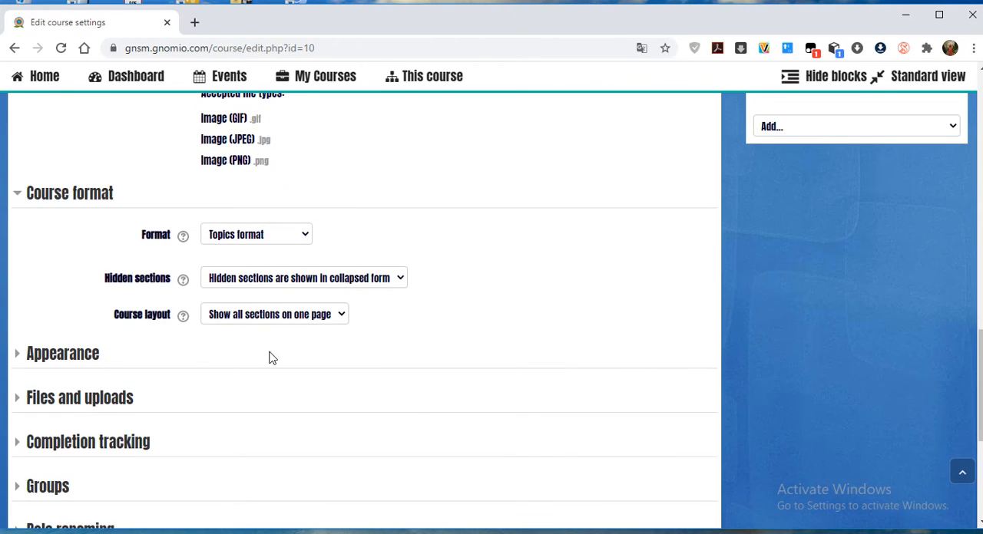
pyautogui.click(36, 353)
pyautogui.scroll(-2, 558, 397)
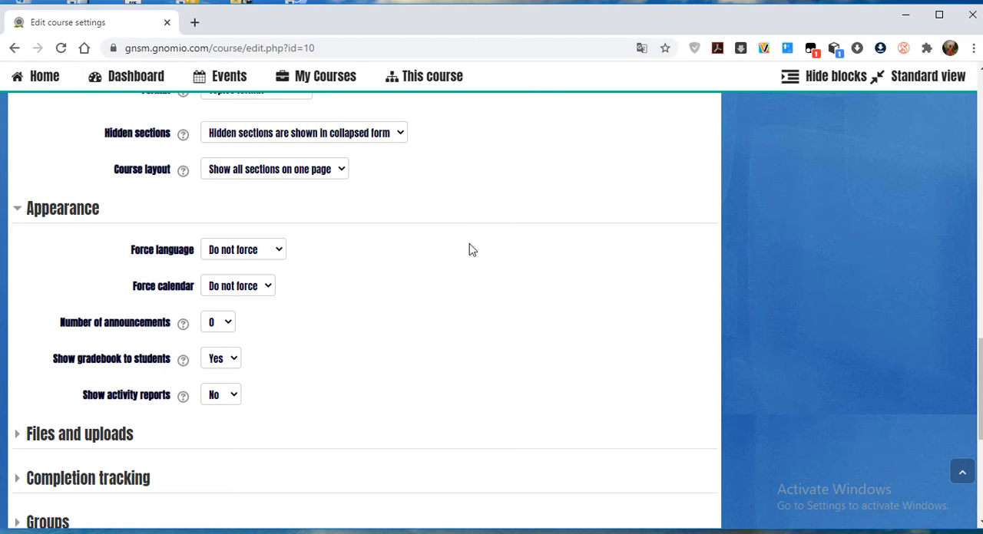
pyautogui.scroll(-2, 358, 373)
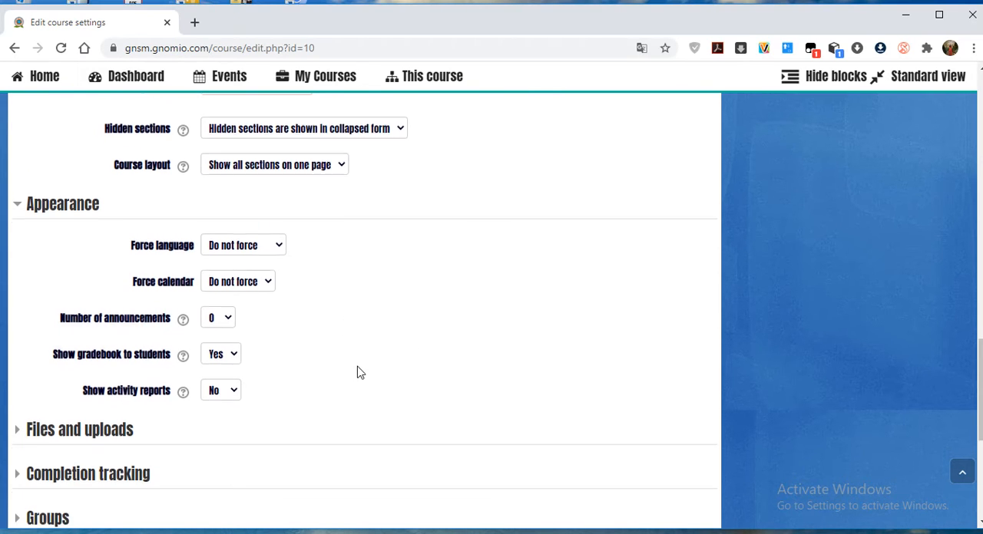
# Check the maximum upload size choices under Files and uploads, and save and display the course.
pyautogui.click(83, 291)
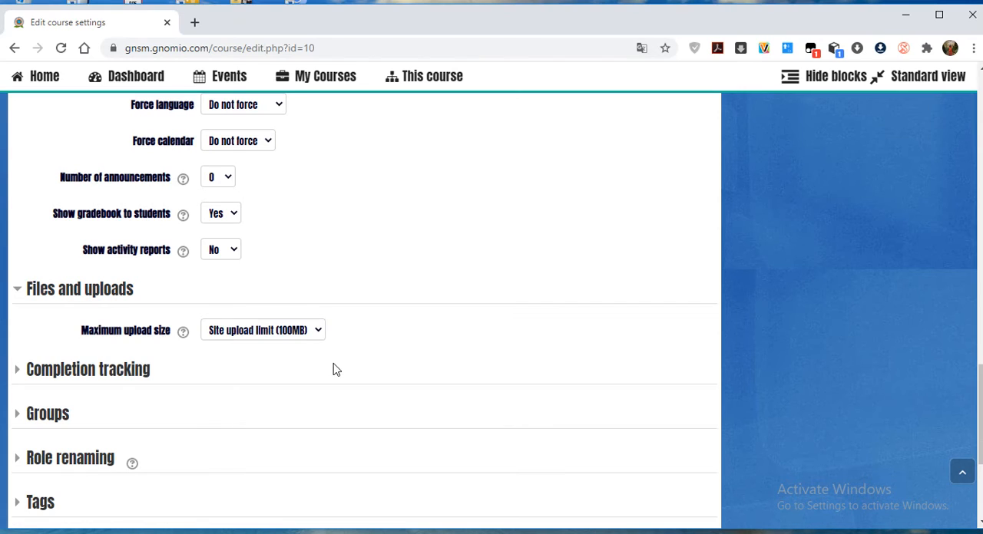
pyautogui.click(318, 333)
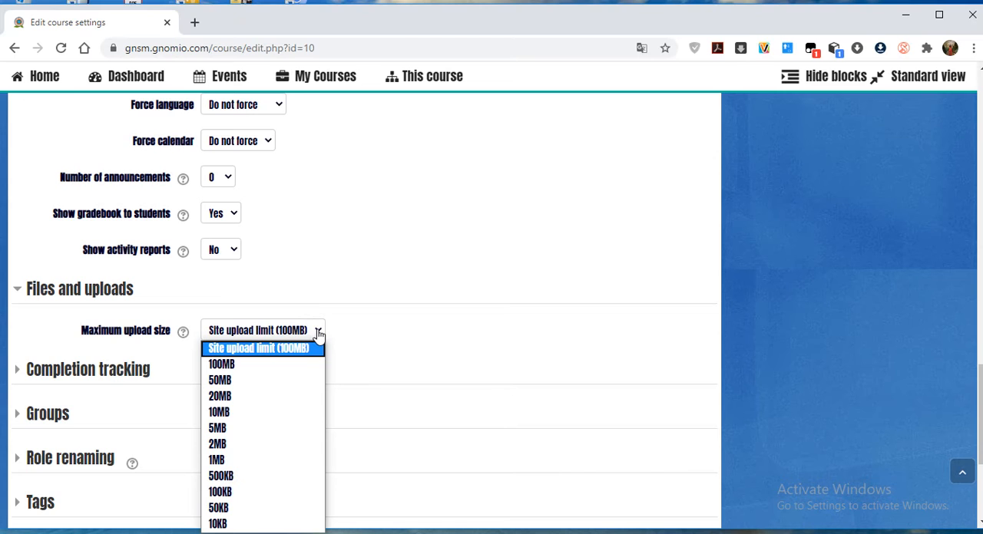
pyautogui.click(318, 332)
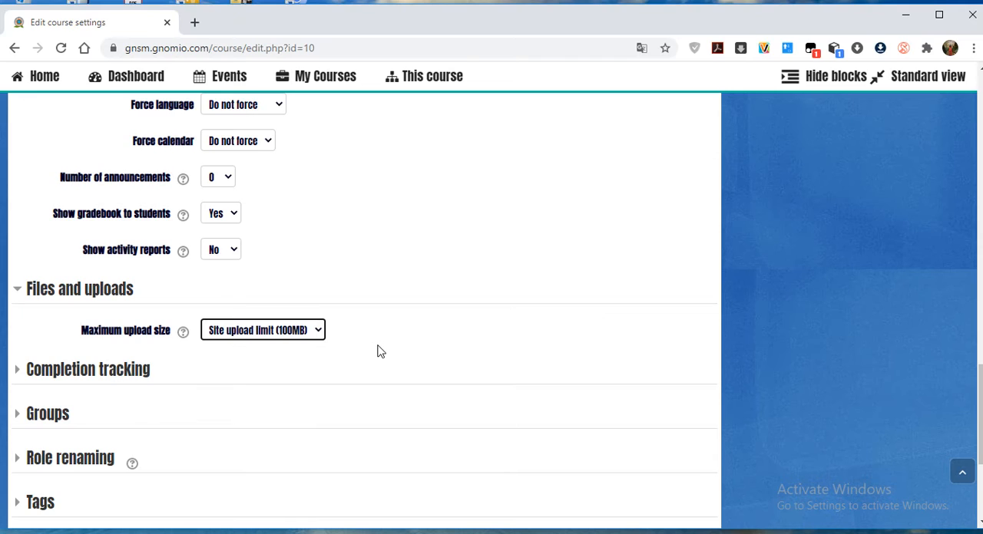
pyautogui.scroll(-2, 377, 351)
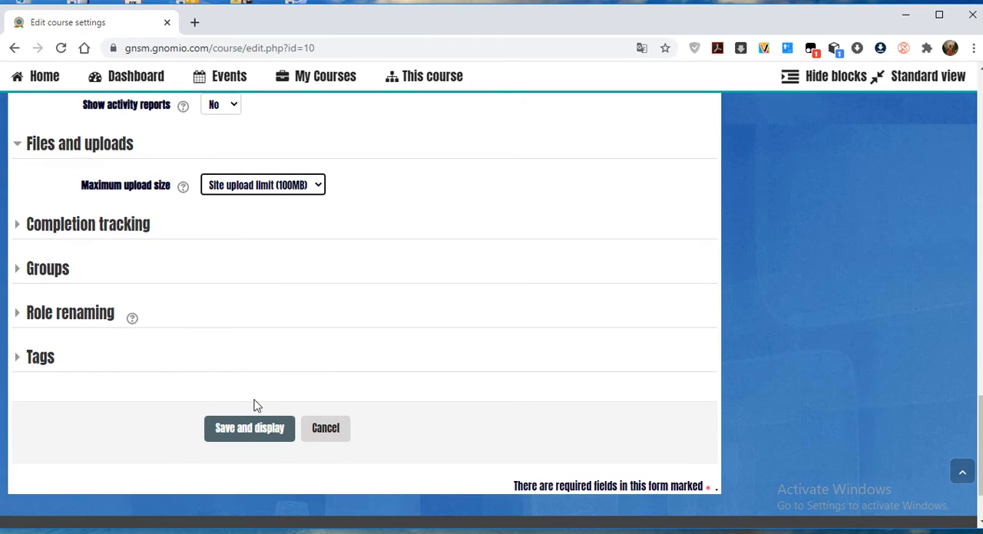
pyautogui.click(236, 431)
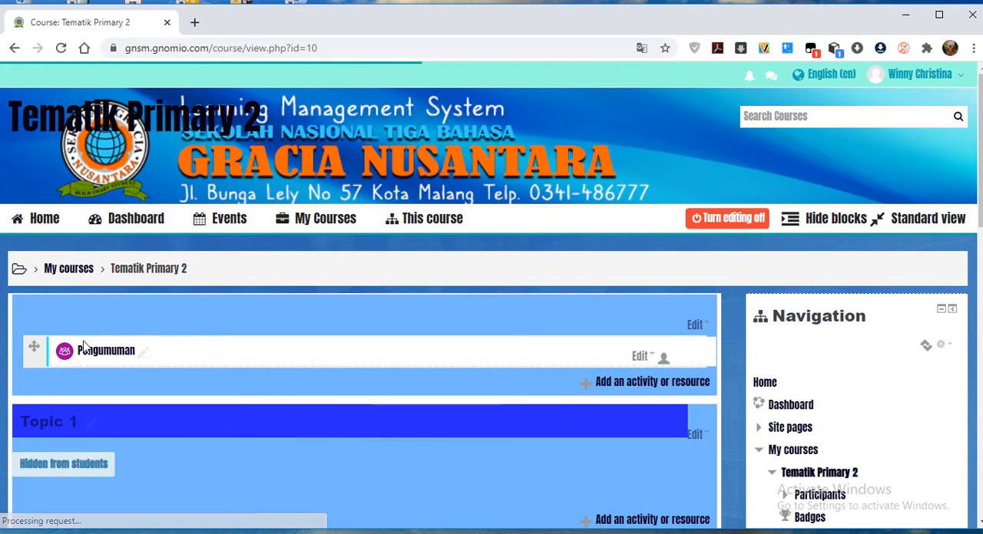
# Open the participants list of the Tematik Primary 2 course.
pyautogui.scroll(-2, 707, 310)
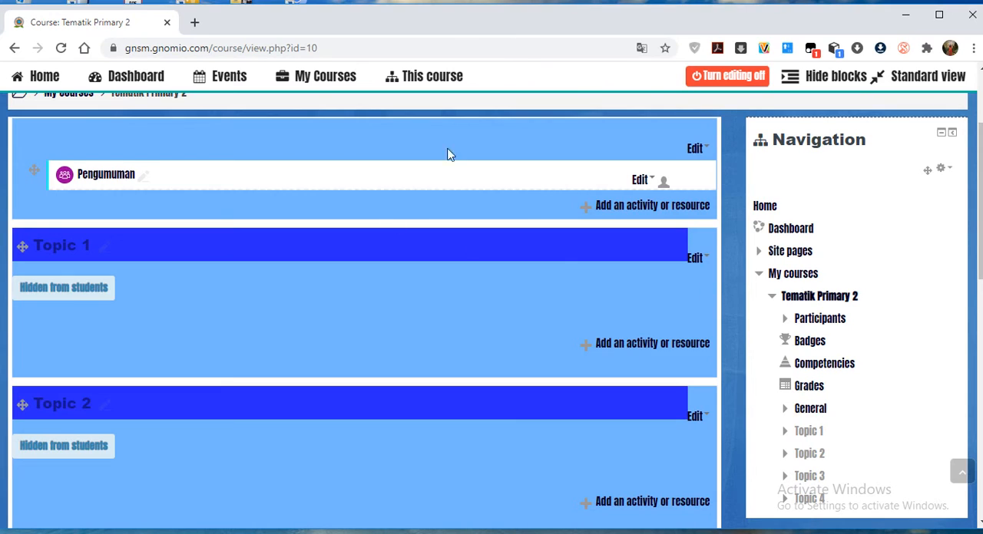
pyautogui.scroll(-1, 905, 192)
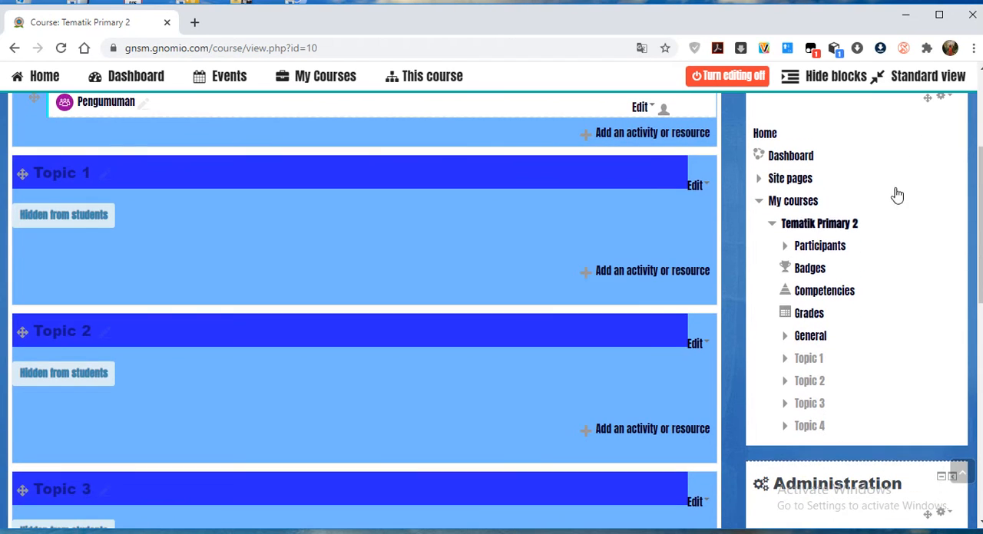
pyautogui.click(820, 247)
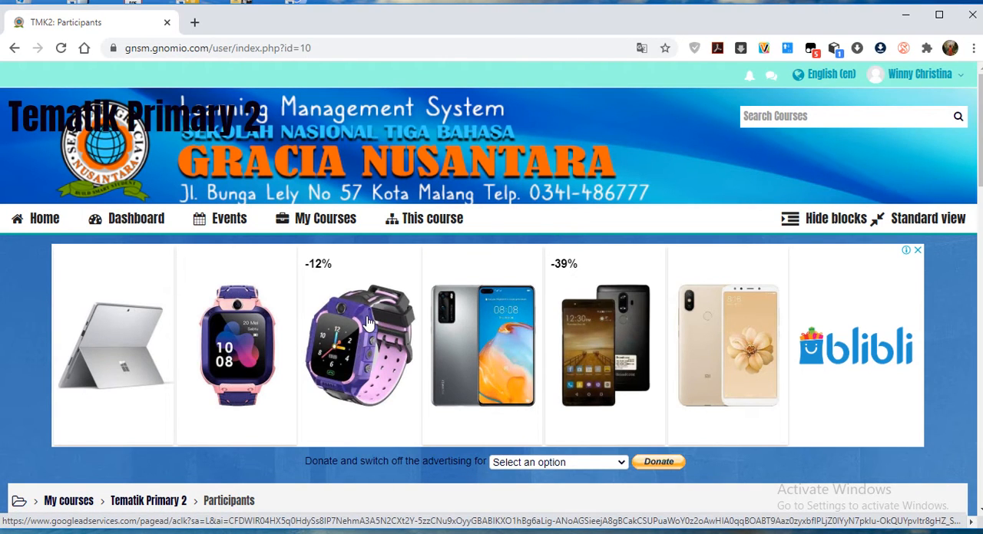
pyautogui.scroll(-5, 268, 351)
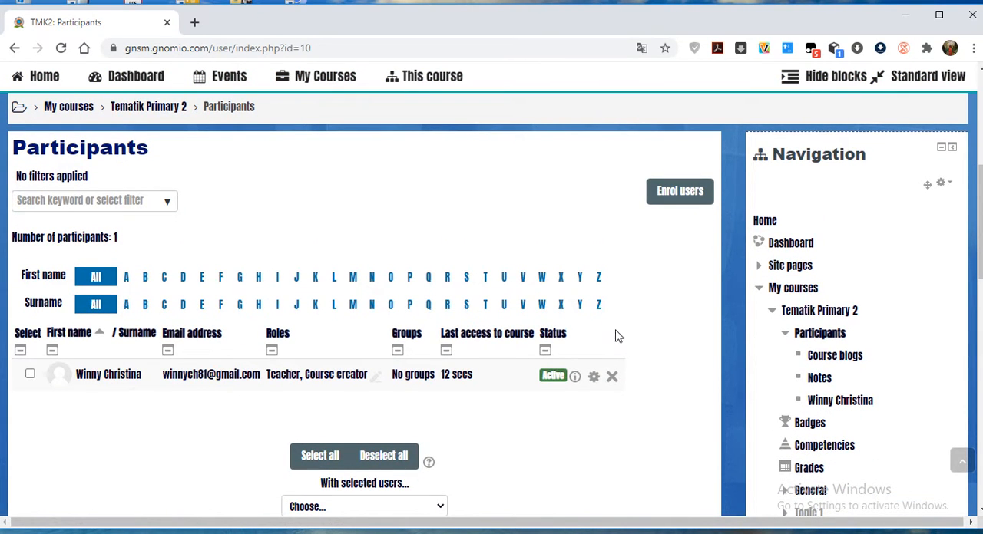
# Open the user enrolment options and look at the list of users available for enrolment.
pyautogui.click(679, 192)
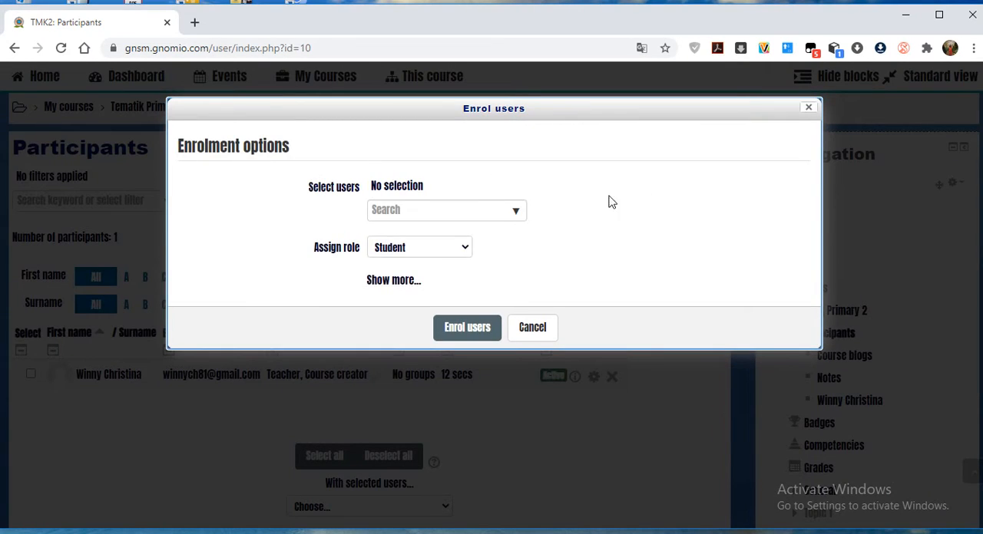
pyautogui.click(516, 212)
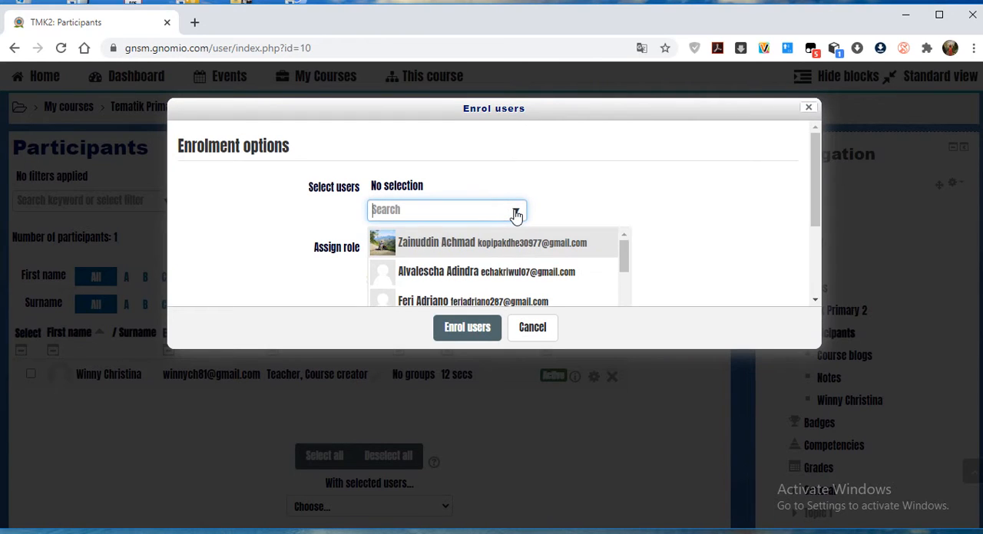
pyautogui.click(623, 259)
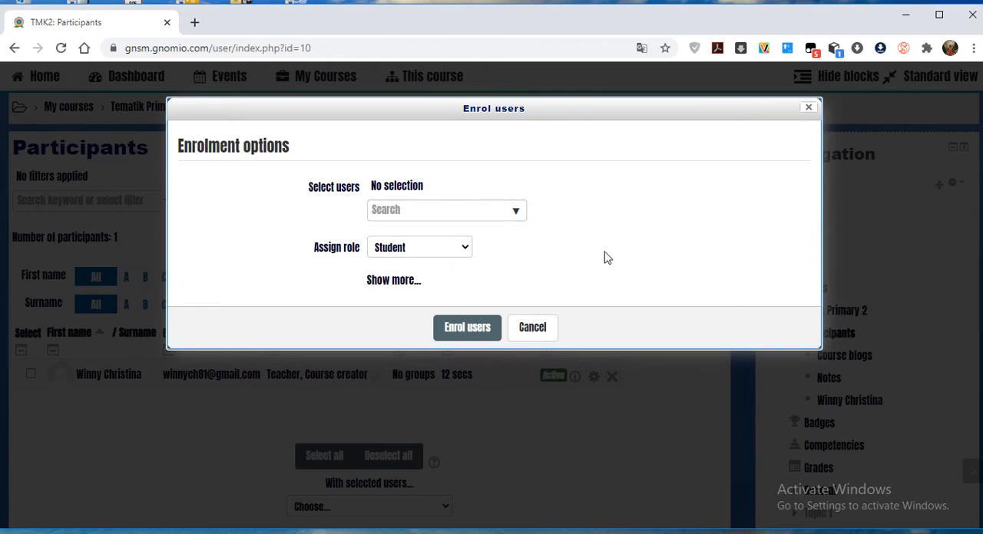
# Search for two users by first name in the enrolment options and cancel the enrolment.
pyautogui.click(418, 210)
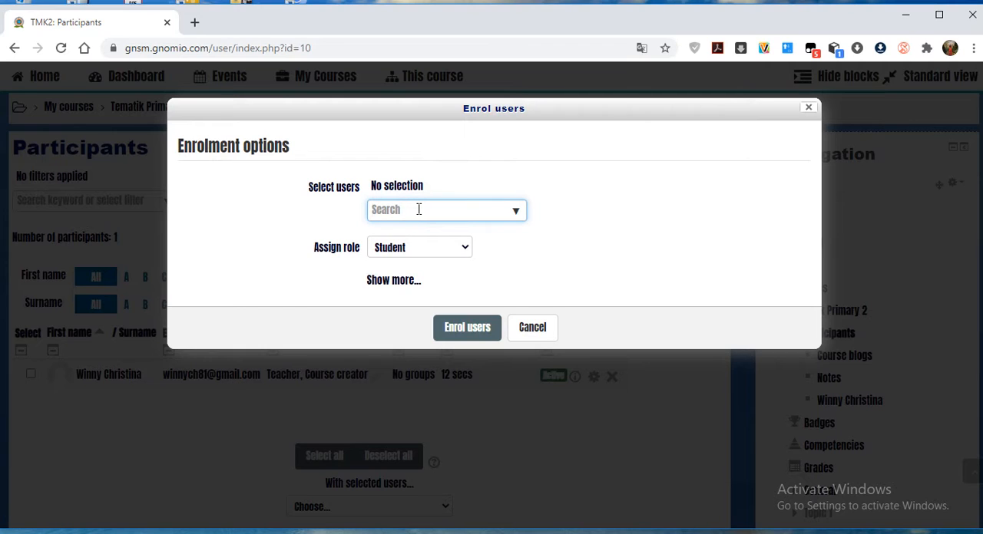
pyautogui.write('tika')
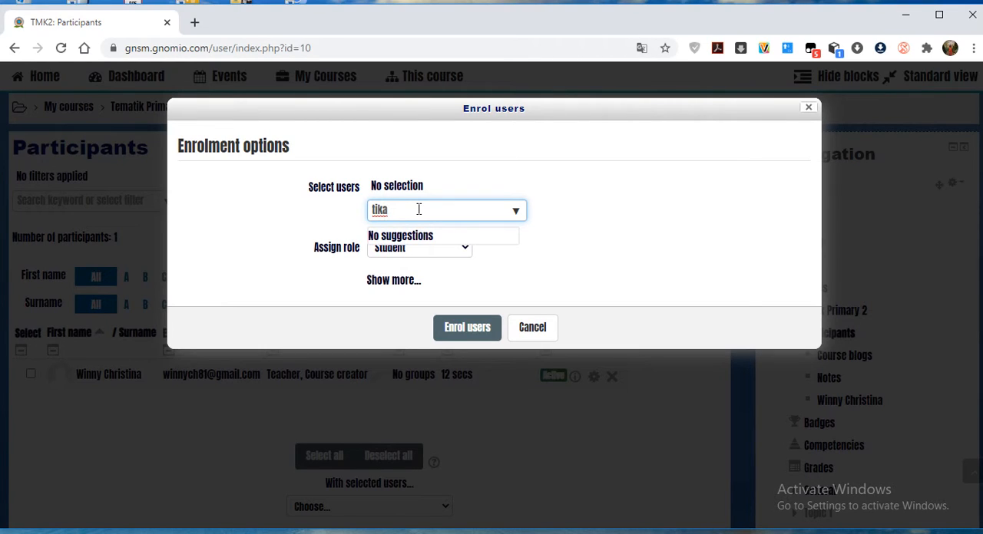
pyautogui.press('BackSpace')
pyautogui.press('BackSpace')
pyautogui.press('BackSpace')
pyautogui.press('BackSpace')
pyautogui.write('nena')
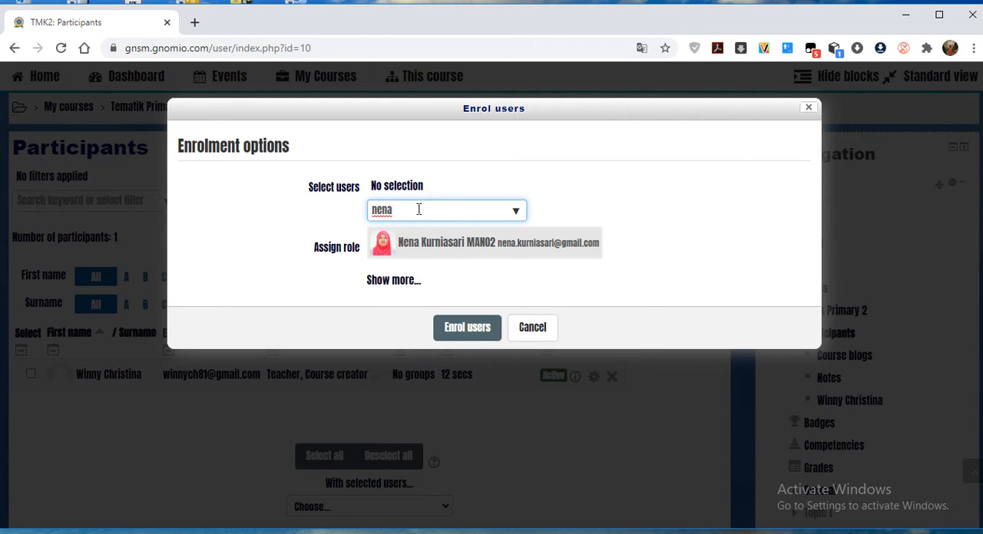
pyautogui.click(667, 222)
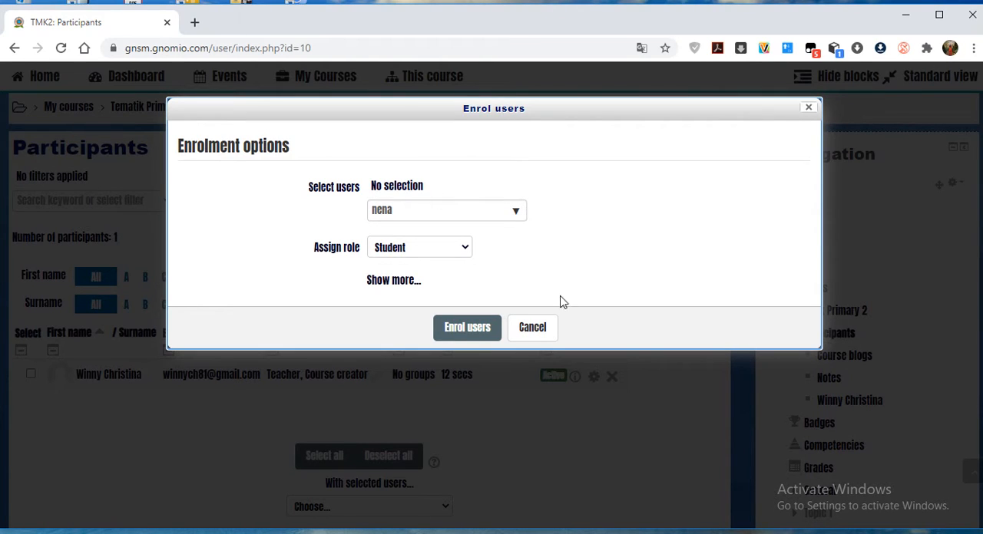
pyautogui.click(542, 332)
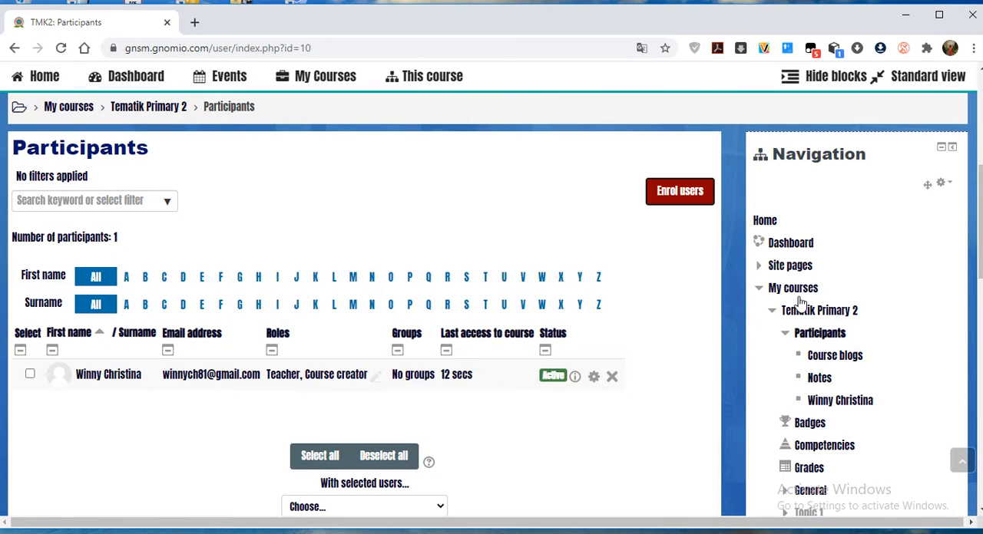
# Return from the participants list to the Tematik Primary 2 course page.
pyautogui.scroll(-2, 867, 389)
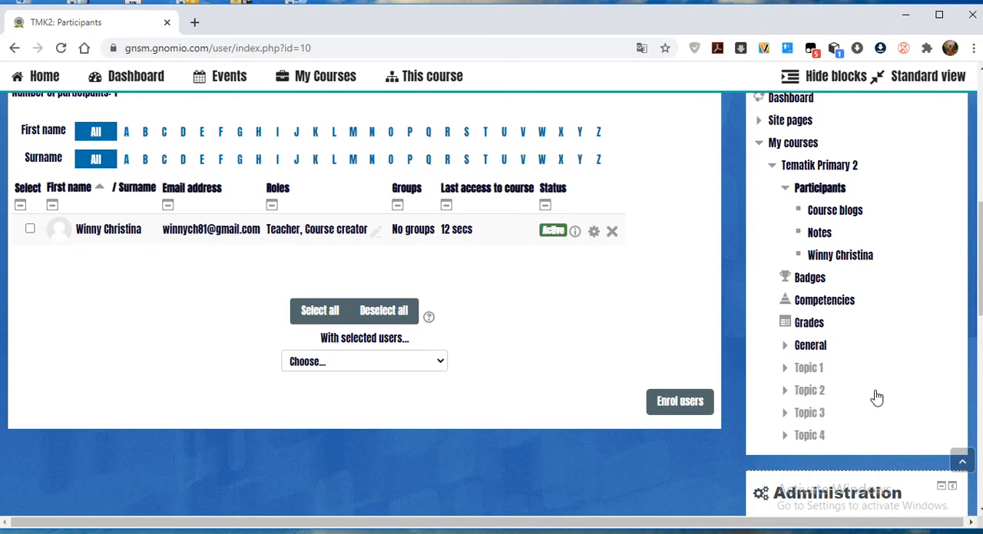
pyautogui.scroll(2, 880, 229)
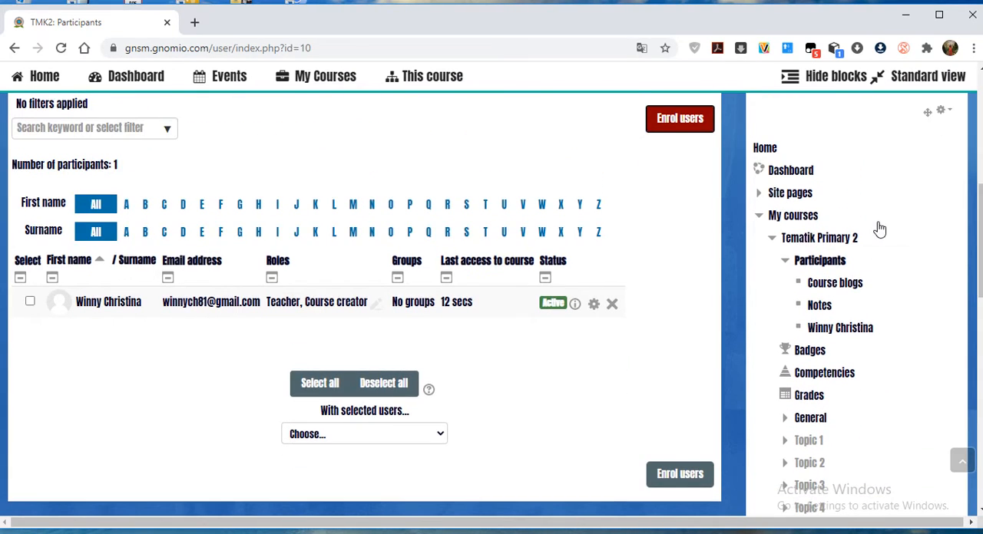
pyautogui.scroll(2, 879, 228)
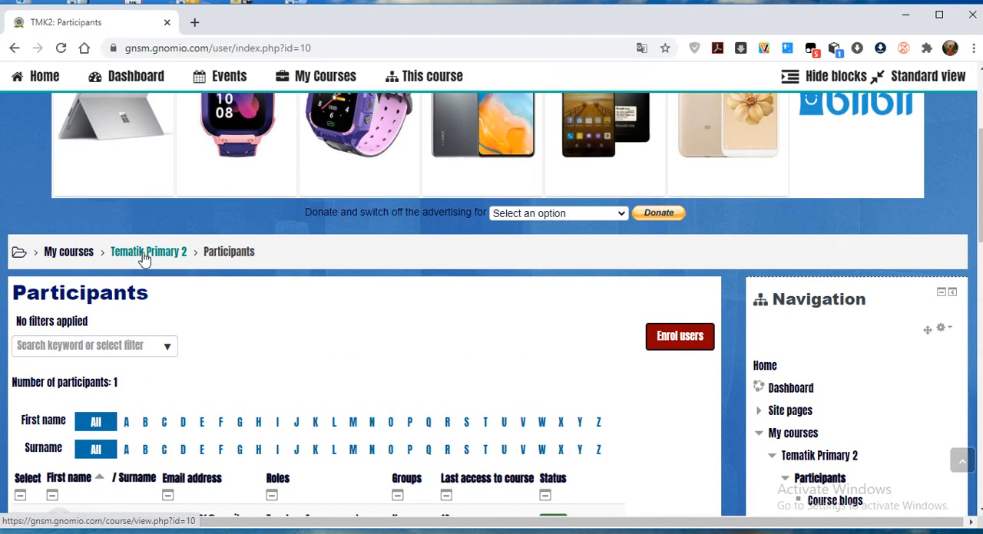
pyautogui.click(143, 253)
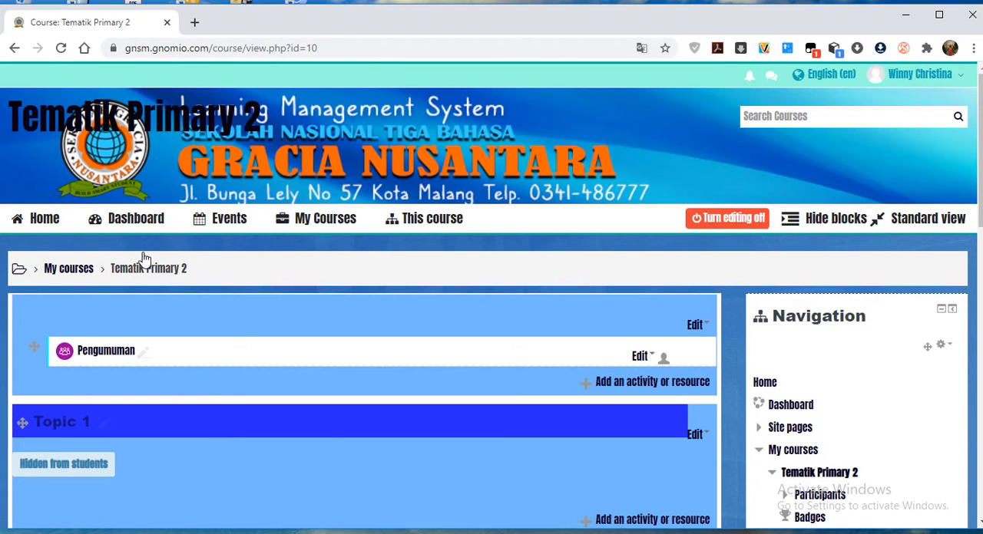
# Rename the Topic 1 section as "Indahnya Kebersamaan".
pyautogui.scroll(-2, 233, 413)
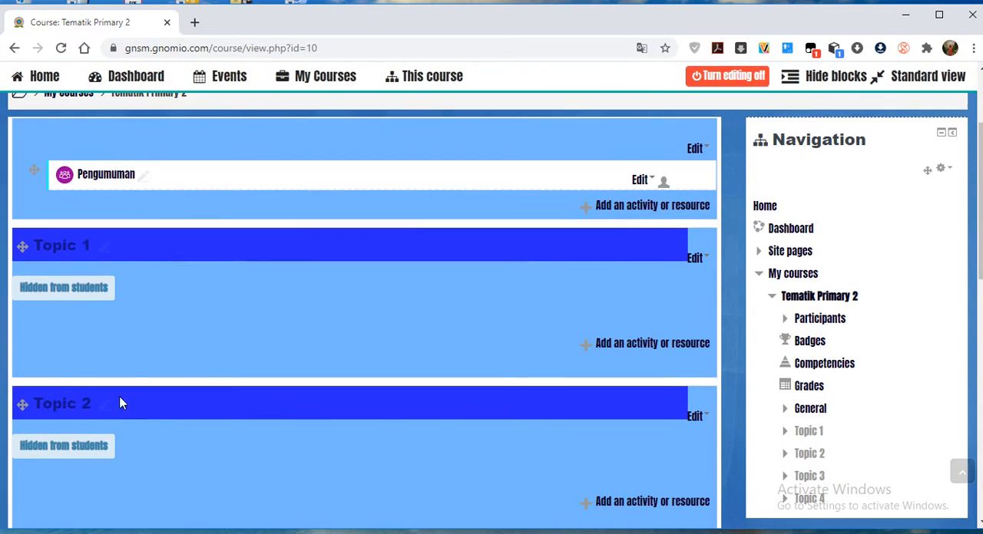
pyautogui.click(105, 246)
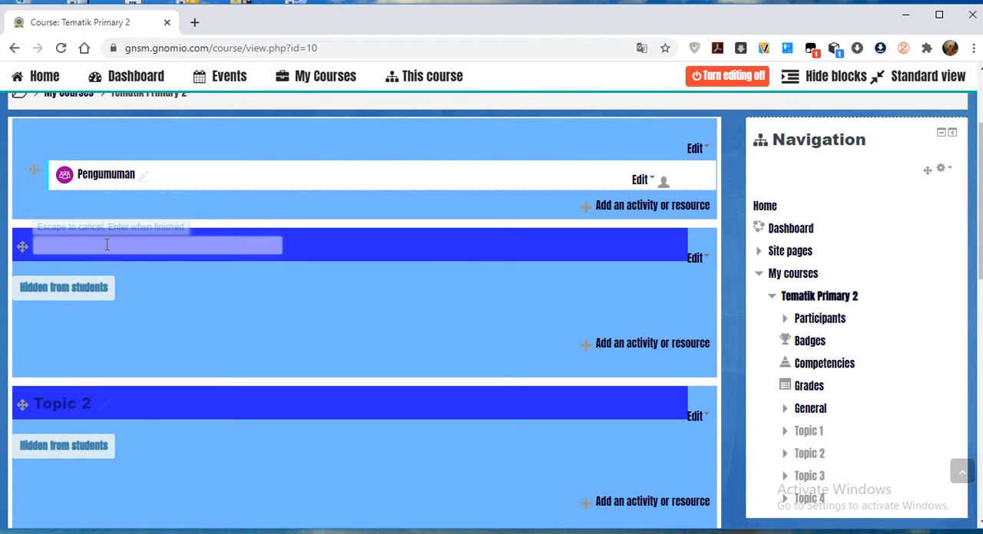
pyautogui.write('Indahnya Kebersamaan')
pyautogui.press('Return')
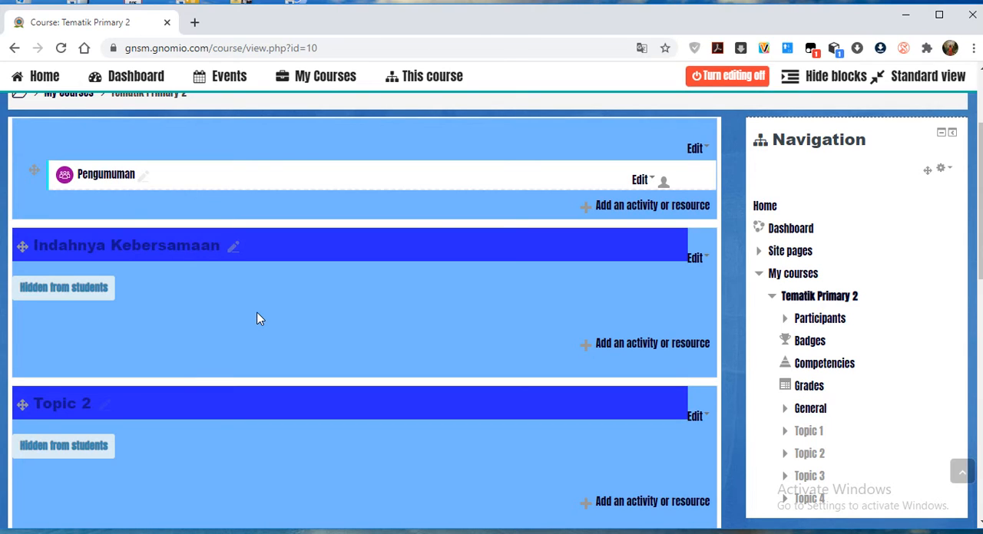
pyautogui.scroll(-1, 257, 319)
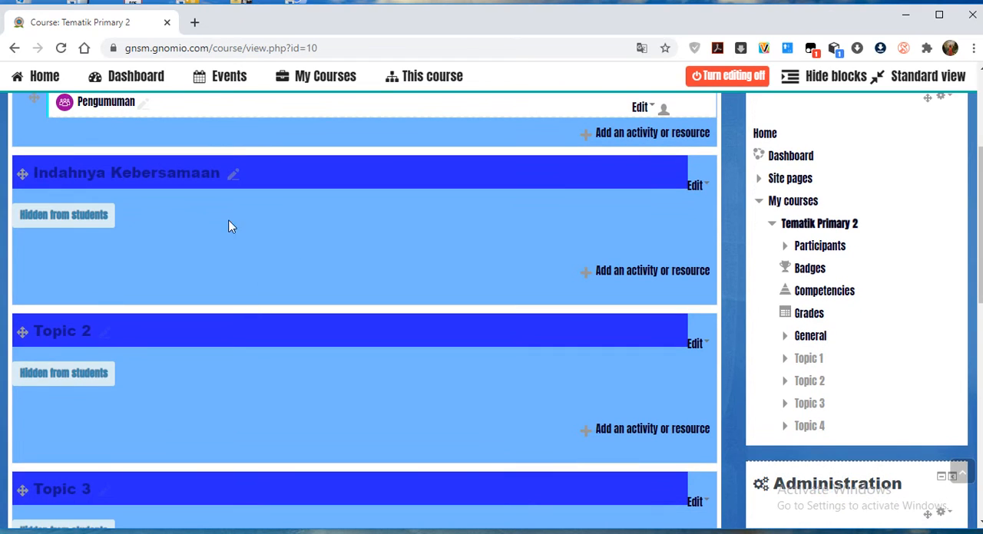
pyautogui.scroll(1, 249, 238)
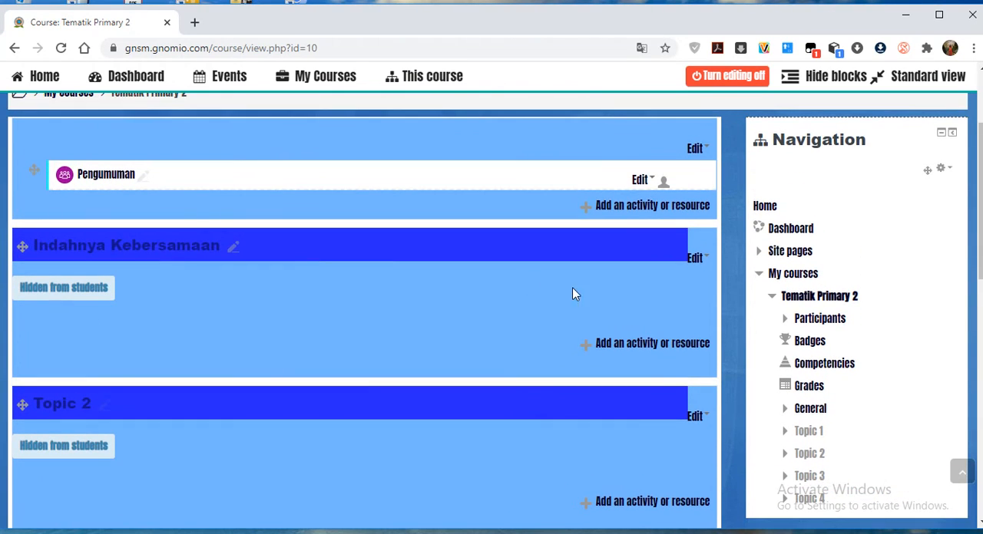
# Open the edit options of the Indahnya Kebersamaan section and look over the remaining topic sections of the course.
pyautogui.click(697, 259)
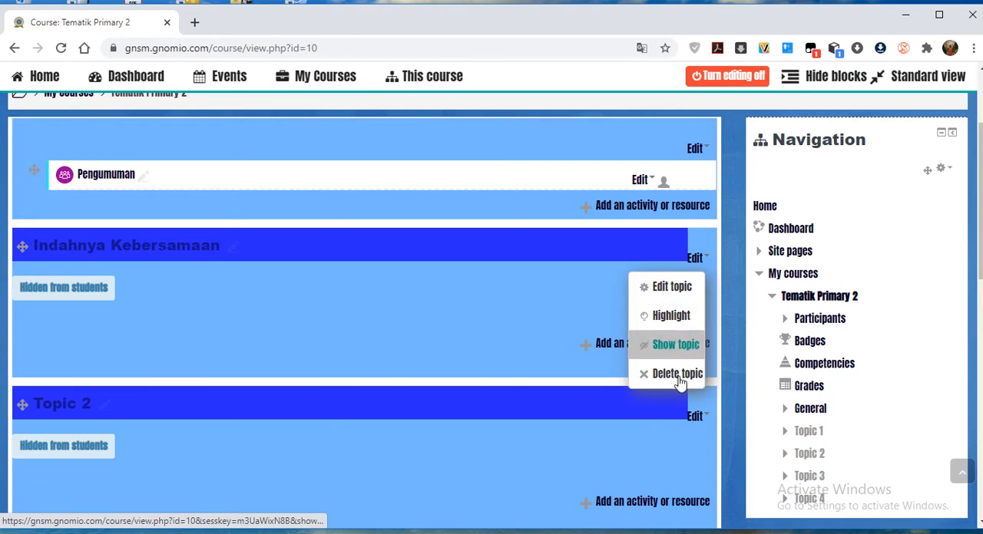
pyautogui.click(231, 287)
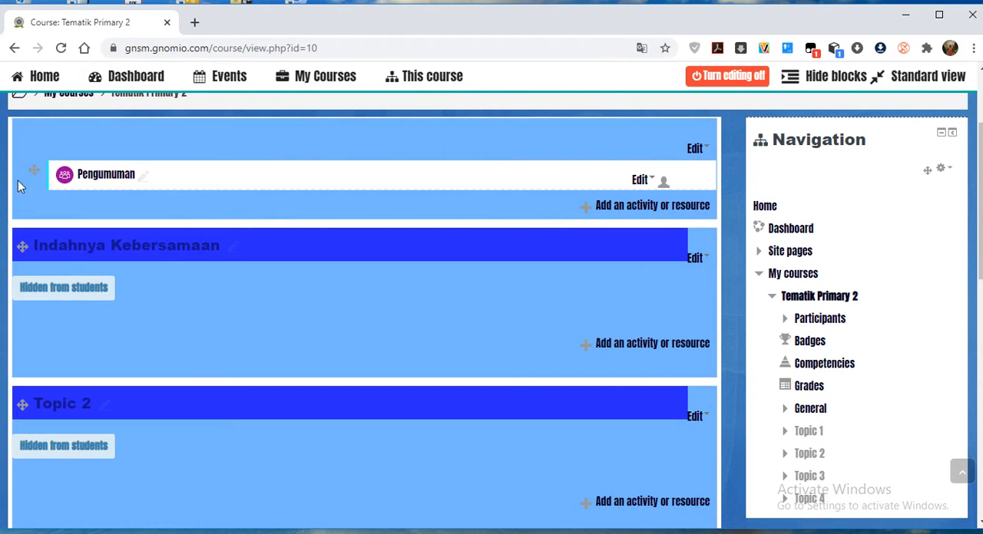
pyautogui.scroll(-1, 151, 318)
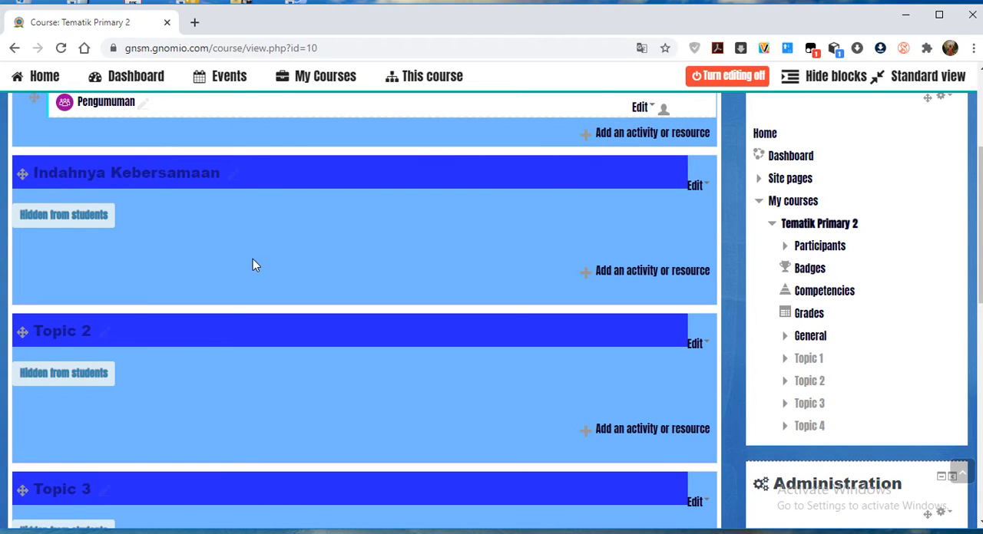
pyautogui.scroll(-2, 172, 351)
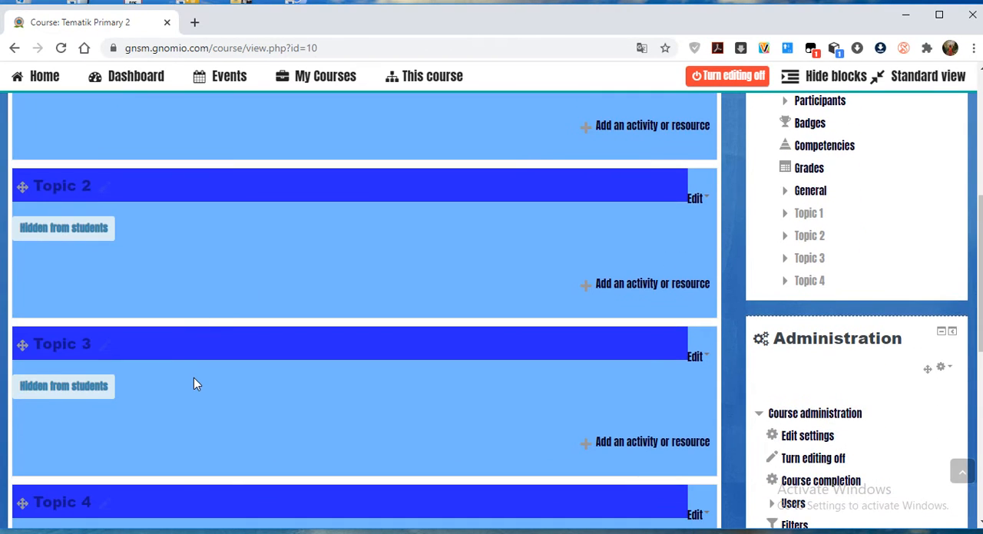
pyautogui.scroll(-2, 193, 384)
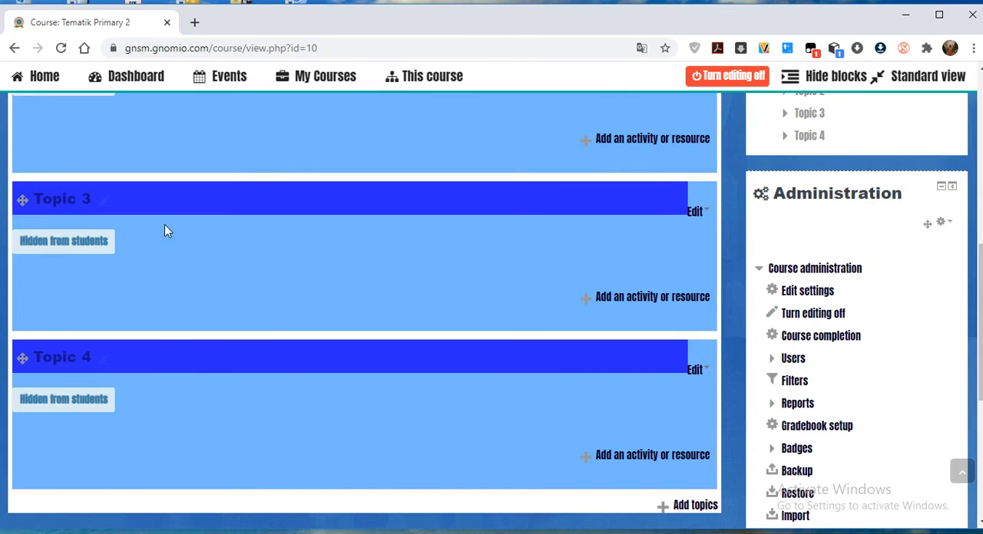
pyautogui.scroll(-1, 155, 397)
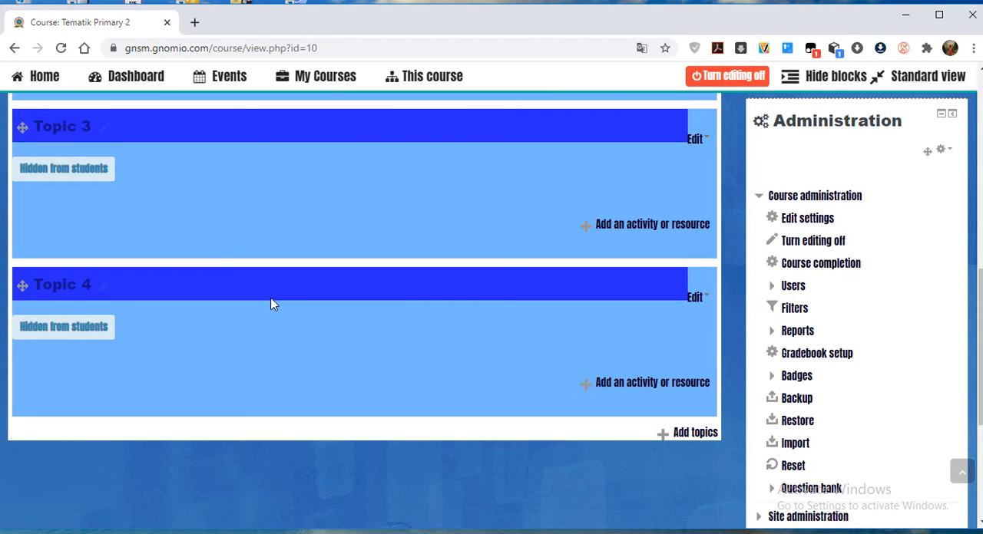
# Add 1 new topic section at the end of the course, after Topic 4.
pyautogui.click(696, 434)
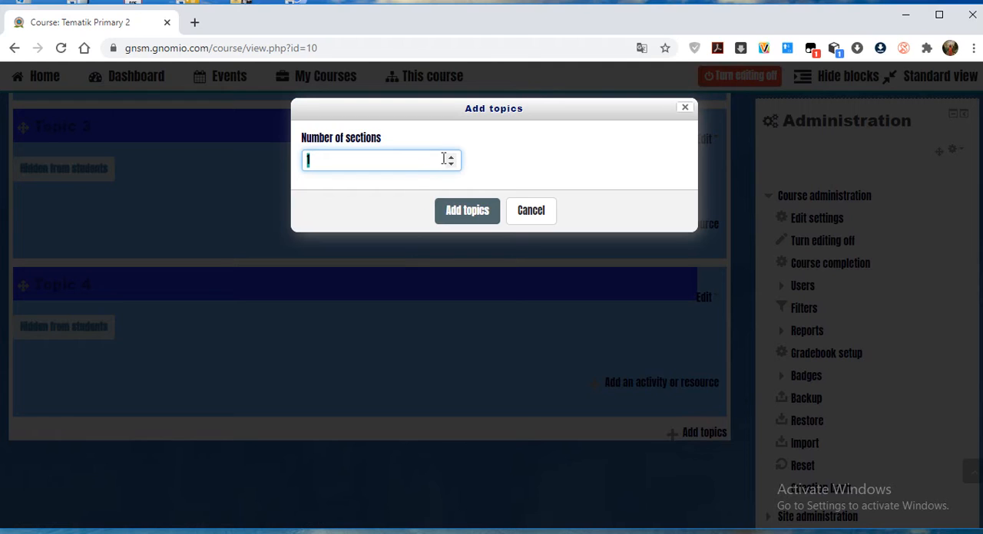
pyautogui.click(544, 214)
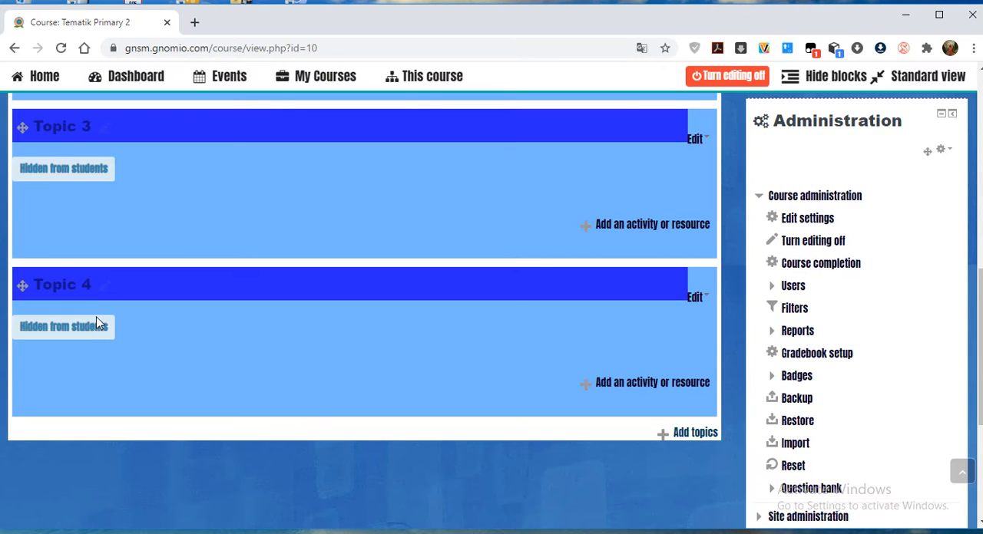
pyautogui.scroll(-3, 170, 184)
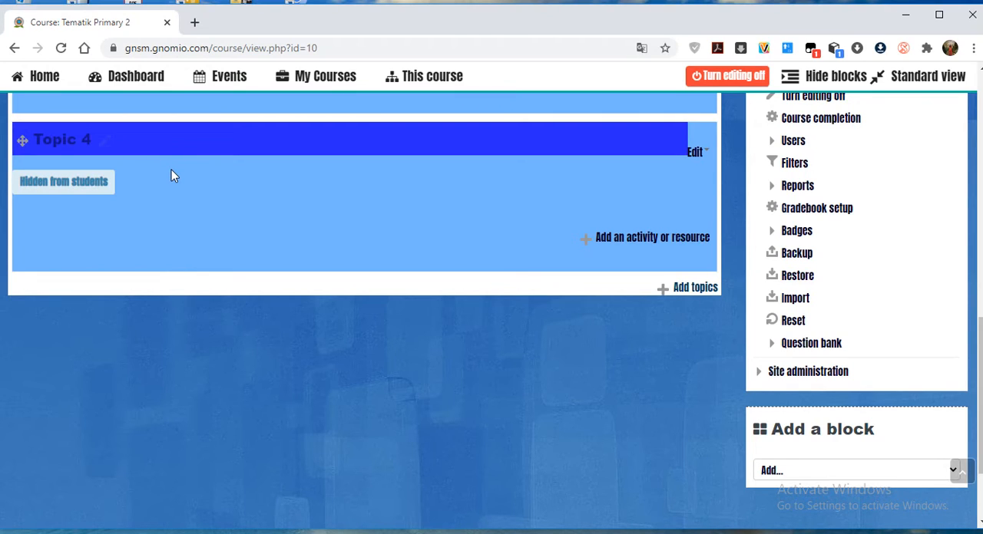
pyautogui.click(685, 289)
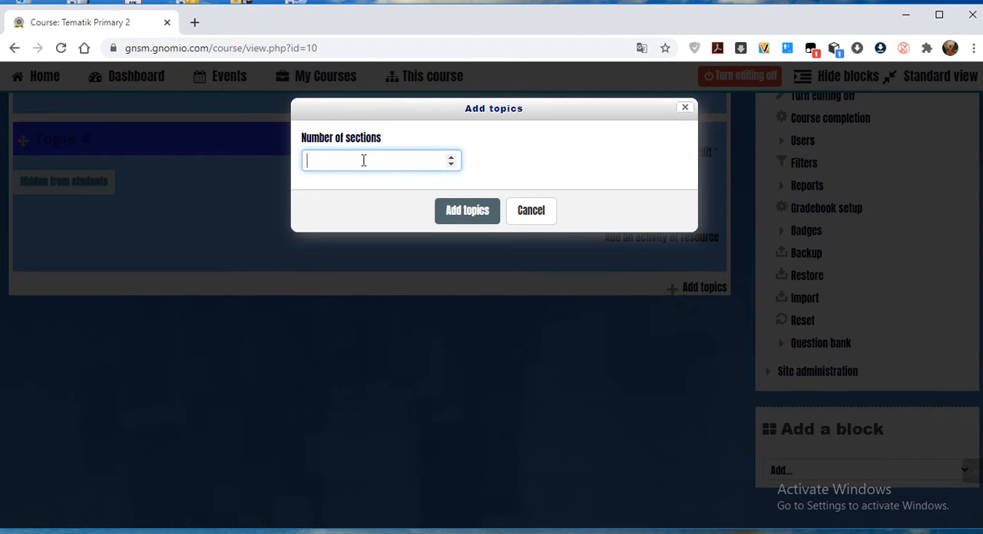
pyautogui.write('1')
pyautogui.click(452, 222)
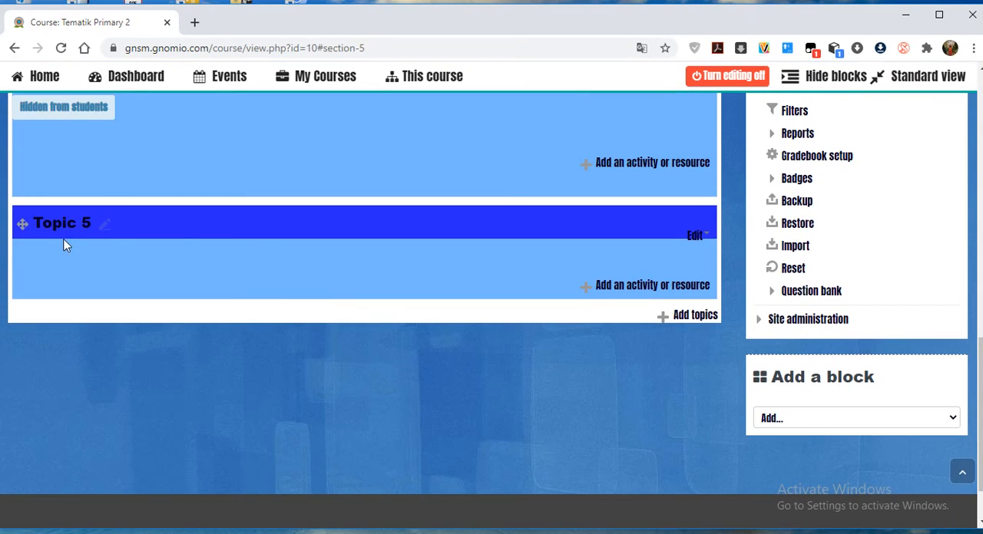
# Rename the Topic 5 section as "Perangkat Pembelajaran".
pyautogui.click(106, 223)
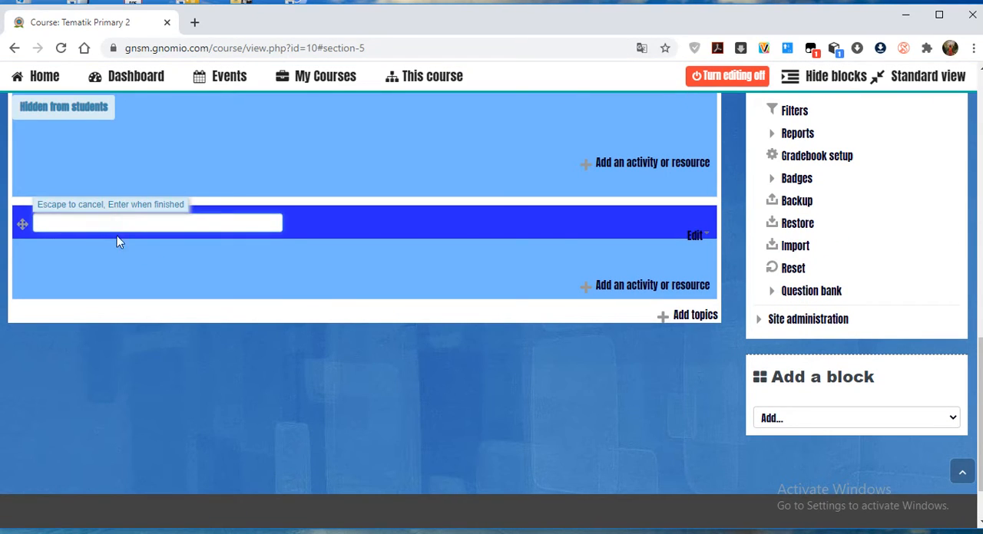
pyautogui.write('Perangkat Pembelajaran')
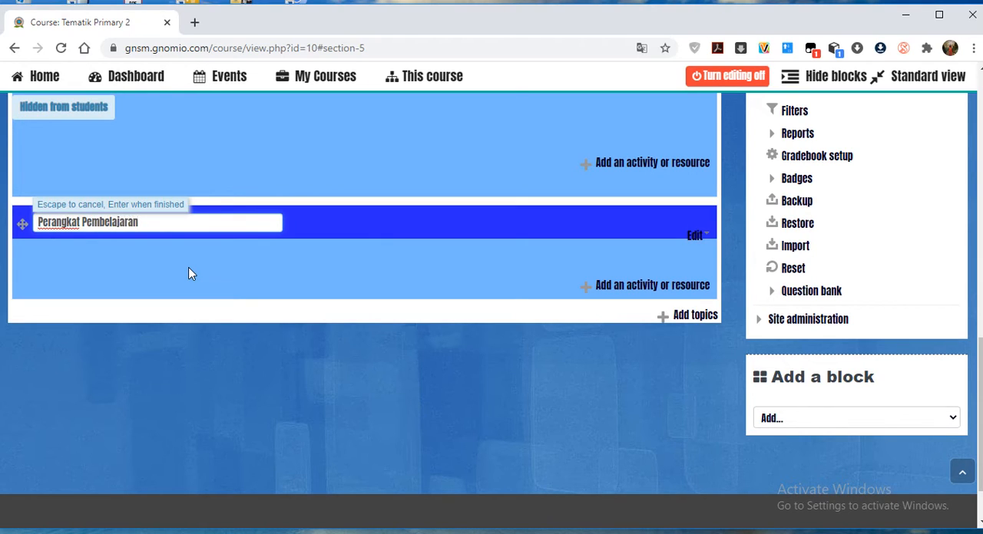
pyautogui.press('Return')
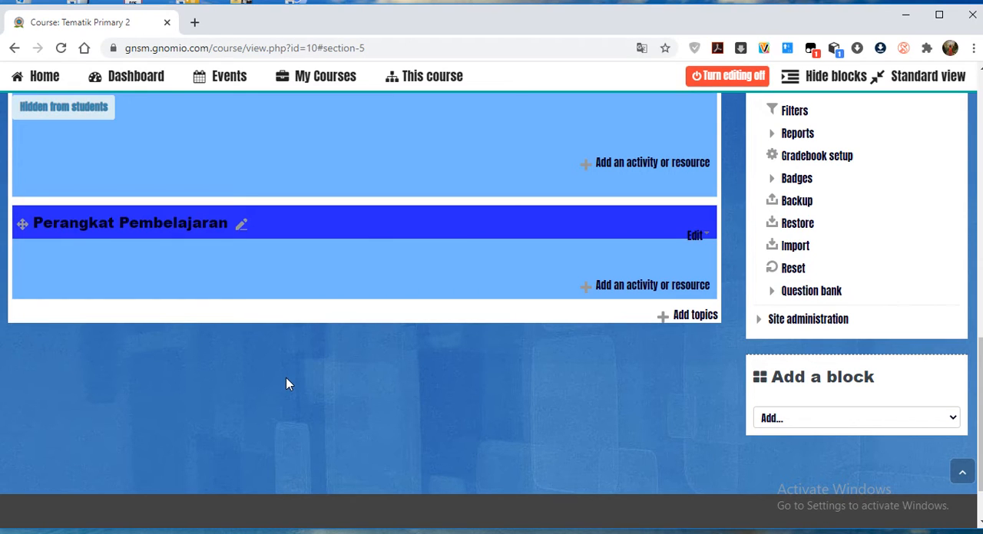
# Read the Assignment activity's help and start adding a new Assignment to the Indahnya Kebersamaan section.
pyautogui.scroll(4, 274, 366)
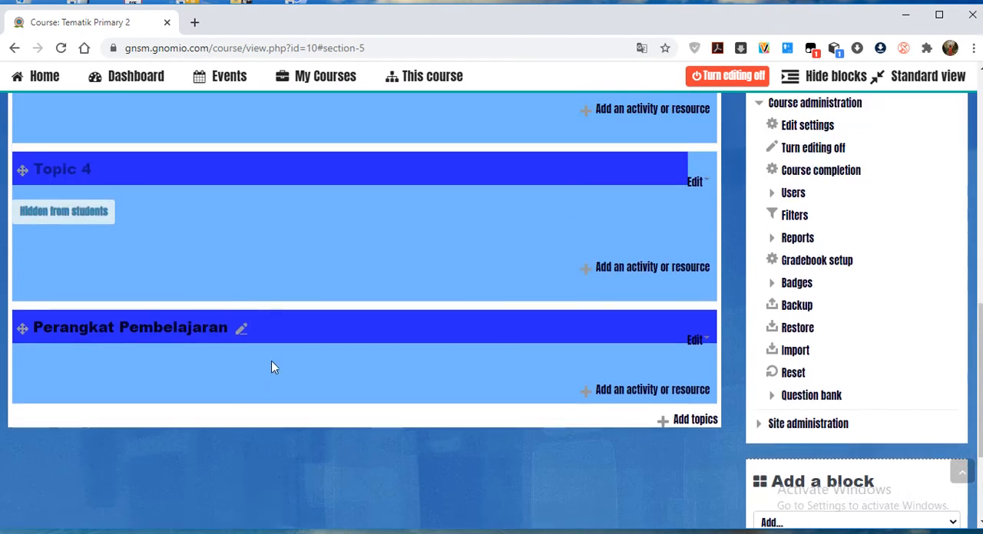
pyautogui.scroll(5, 202, 238)
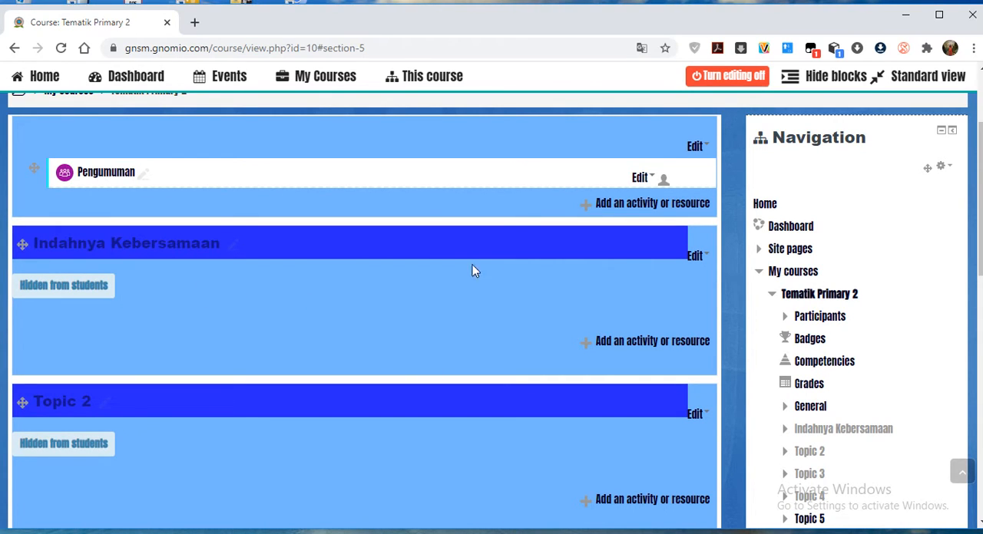
pyautogui.scroll(-1, 73, 349)
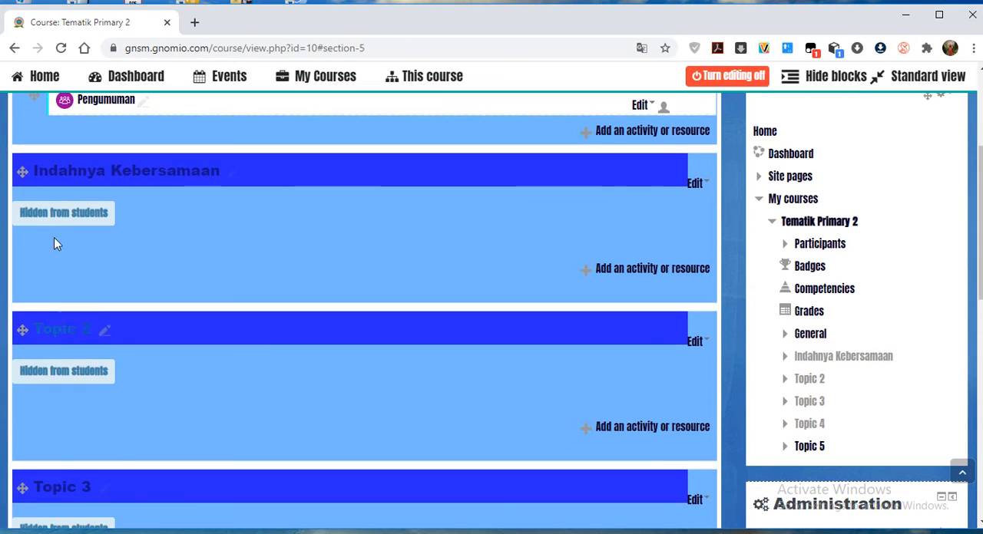
pyautogui.click(623, 272)
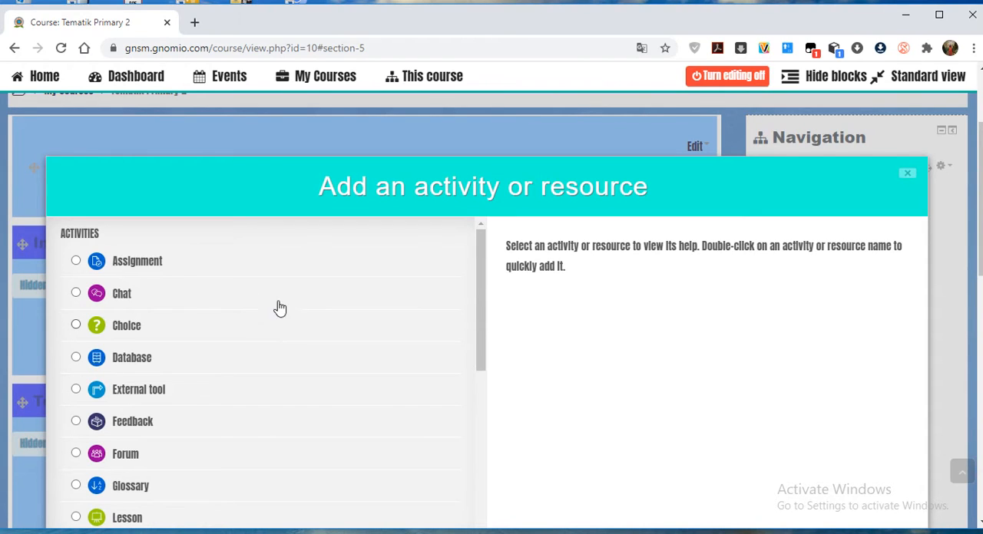
pyautogui.click(145, 262)
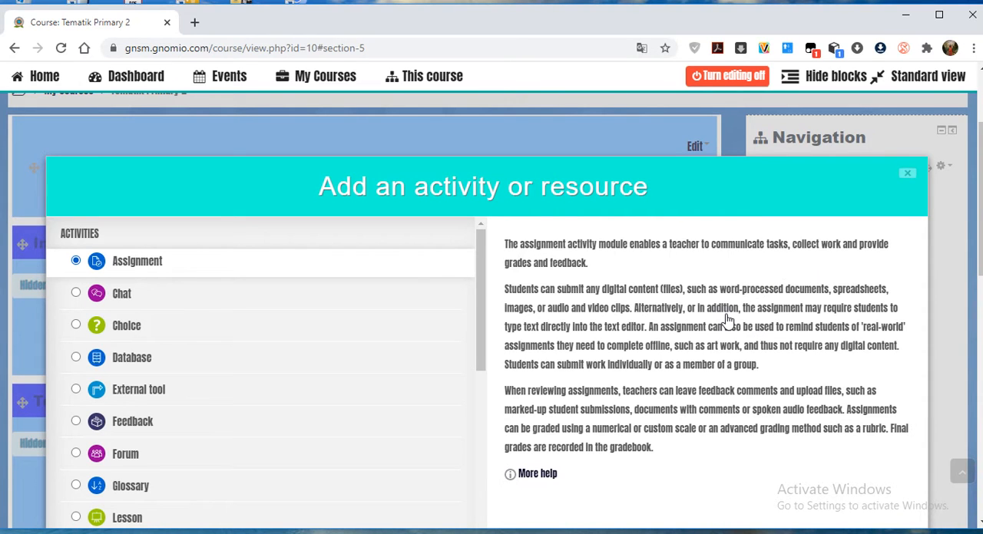
pyautogui.scroll(-1, 691, 331)
pyautogui.scroll(-2, 685, 332)
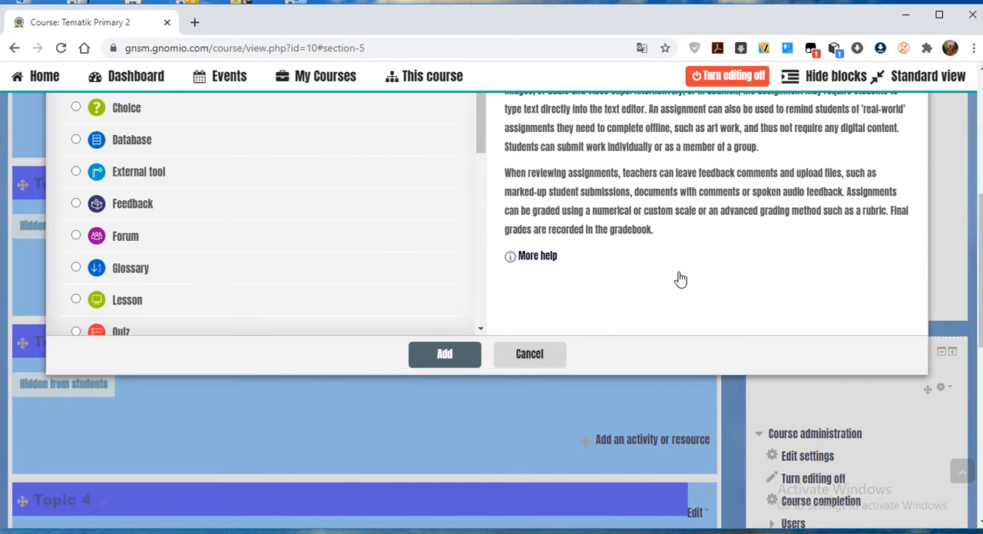
pyautogui.scroll(2, 681, 278)
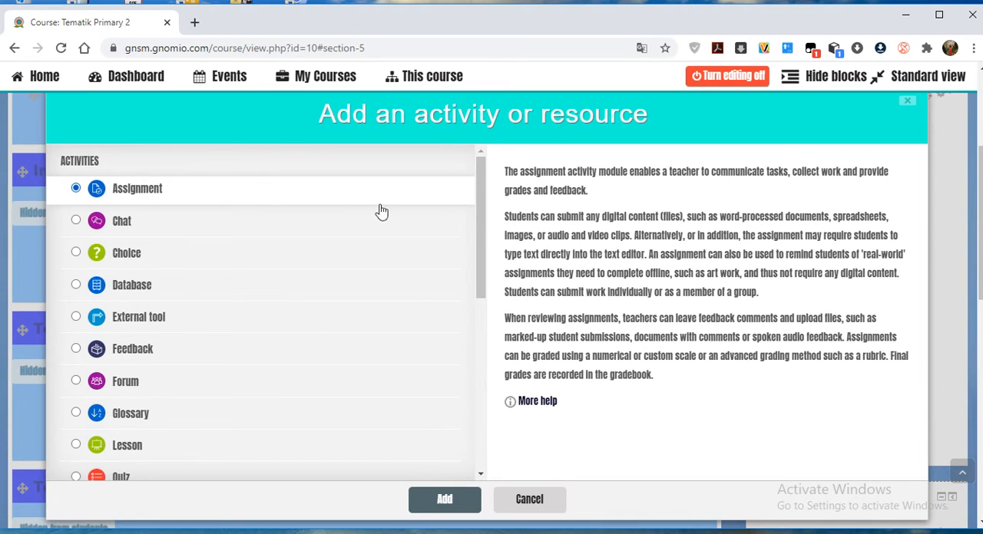
pyautogui.click(428, 491)
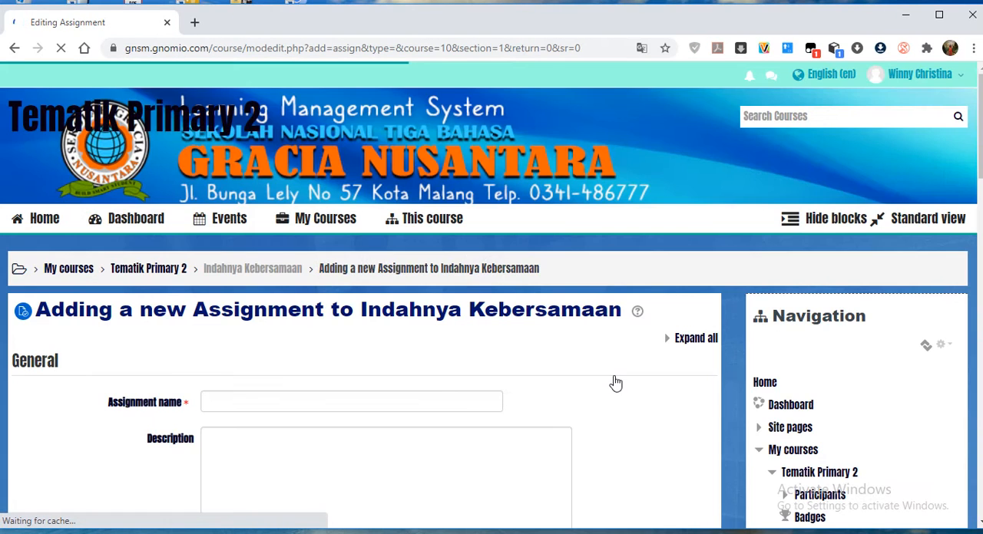
# Name the new assignment "Perkenalan".
pyautogui.scroll(-3, 599, 387)
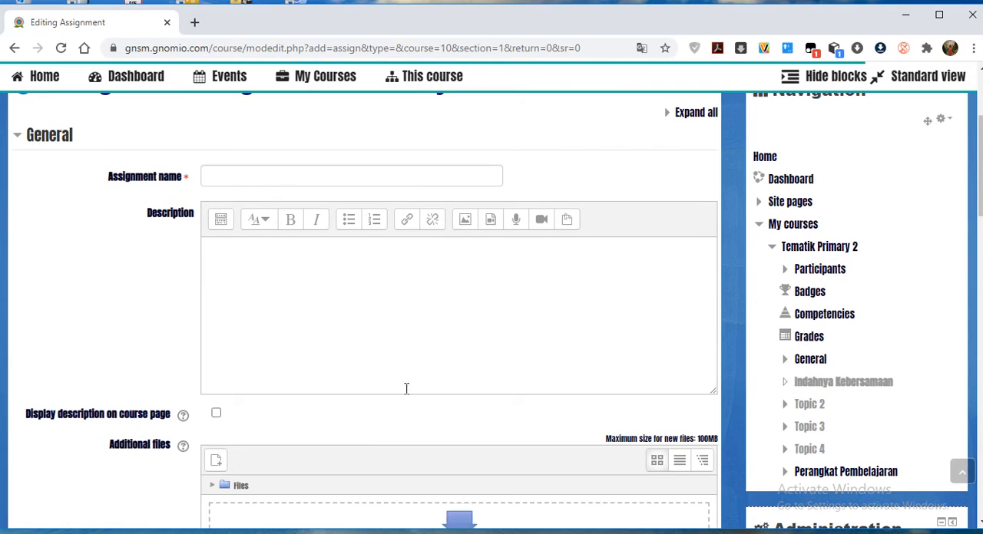
pyautogui.click(239, 178)
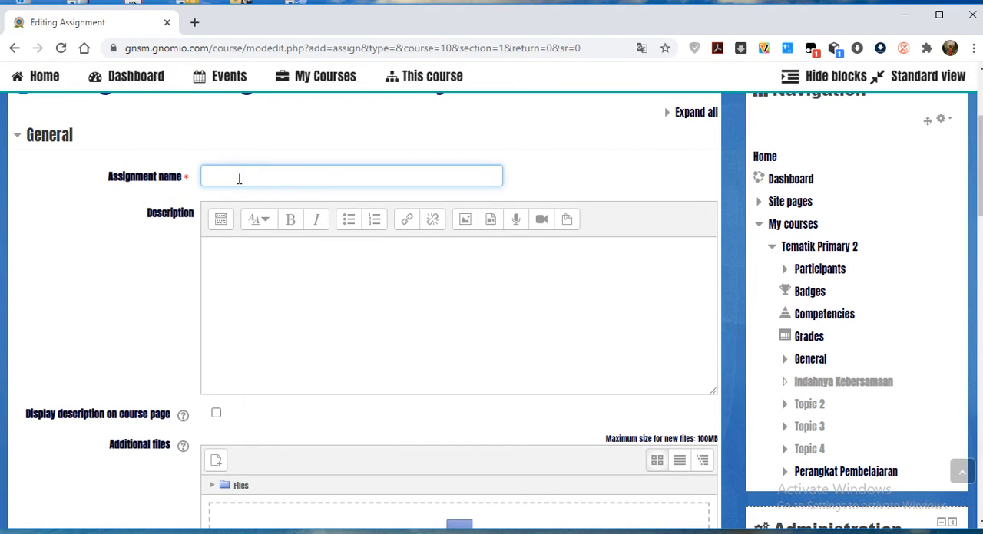
pyautogui.write('Perkenalan')
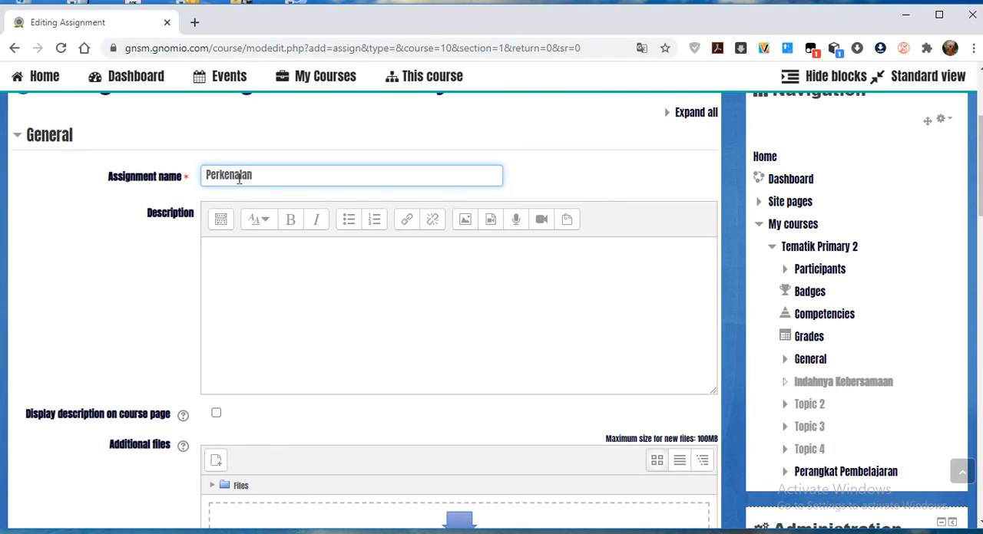
# Enter the assignment description "Buatlah video perkenalan dirimu selama 1 menit dalam bentuk video yang menarik" and enable displaying it on the course page.
pyautogui.click(241, 254)
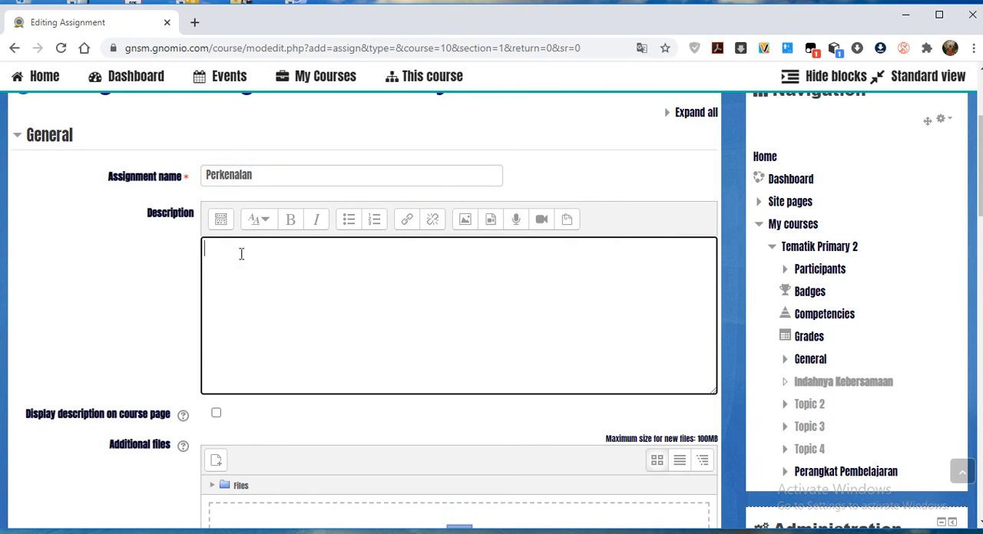
pyautogui.write('Buatlah video perkenalan dirimu s')
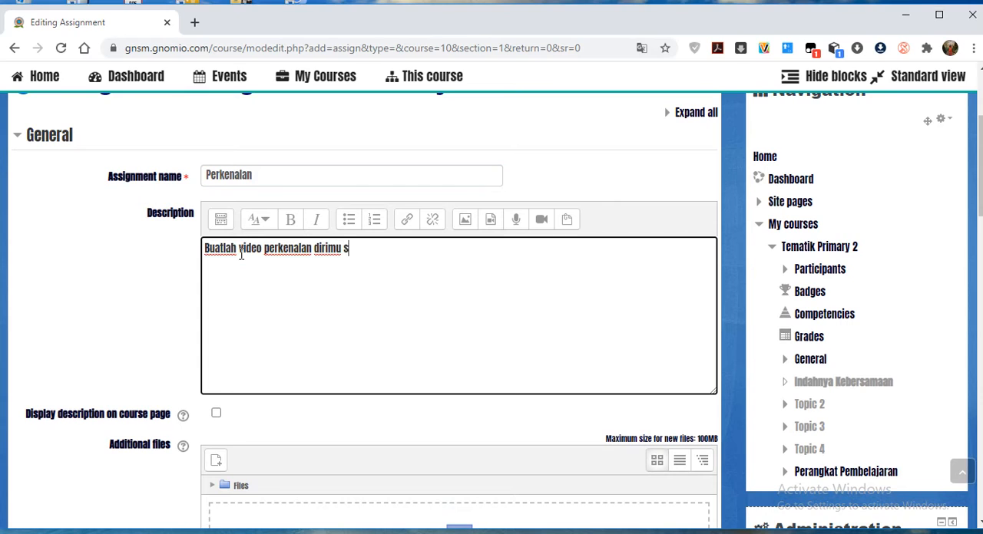
pyautogui.write('elama 1 me')
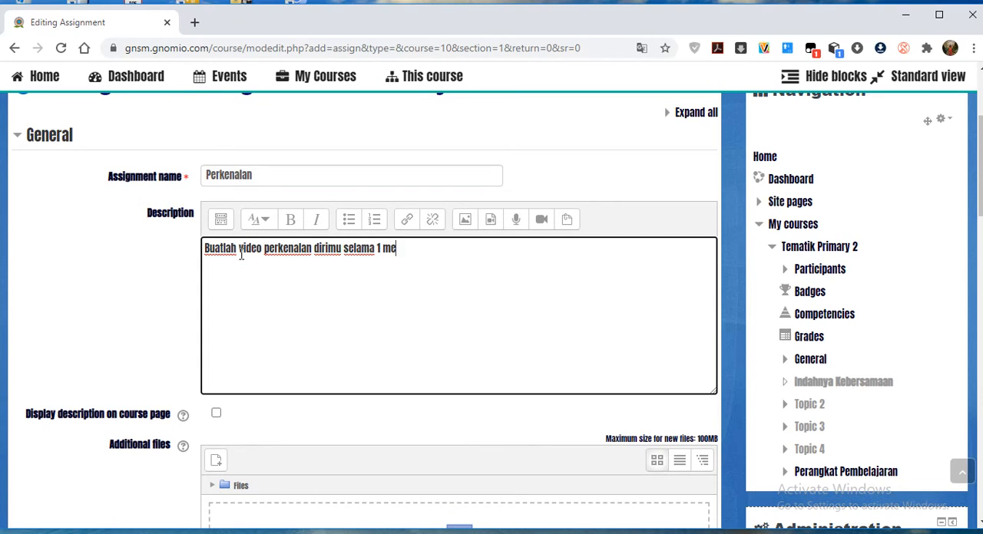
pyautogui.write('nit dalam bentuk yang')
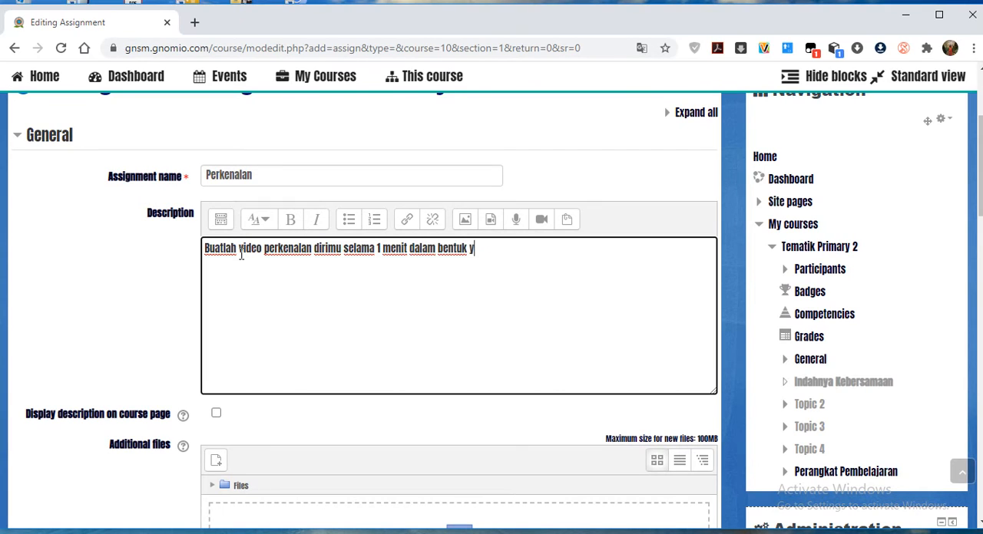
pyautogui.press('BackSpace')
pyautogui.press('BackSpace')
pyautogui.press('BackSpace')
pyautogui.press('BackSpace')
pyautogui.write('video yang menarik.')
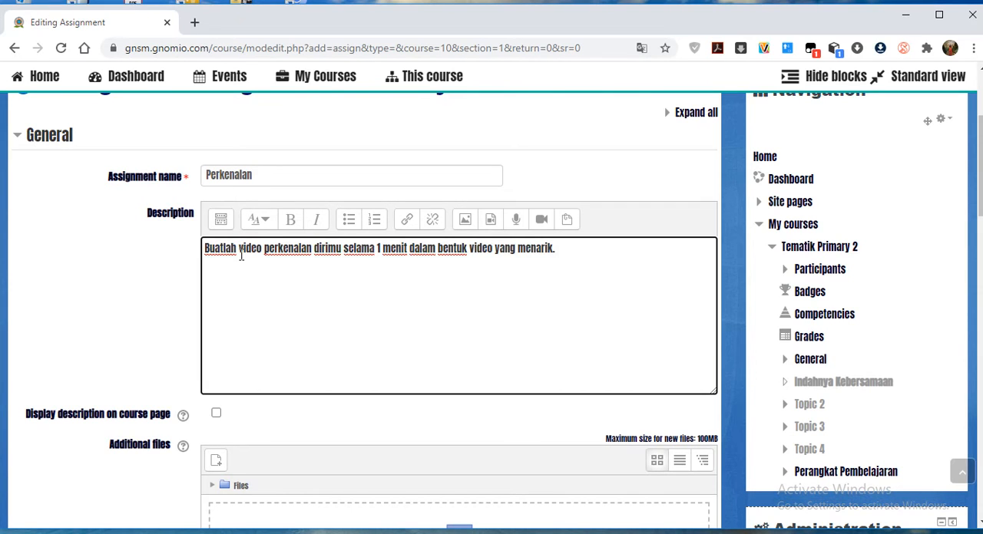
pyautogui.scroll(-3, 252, 314)
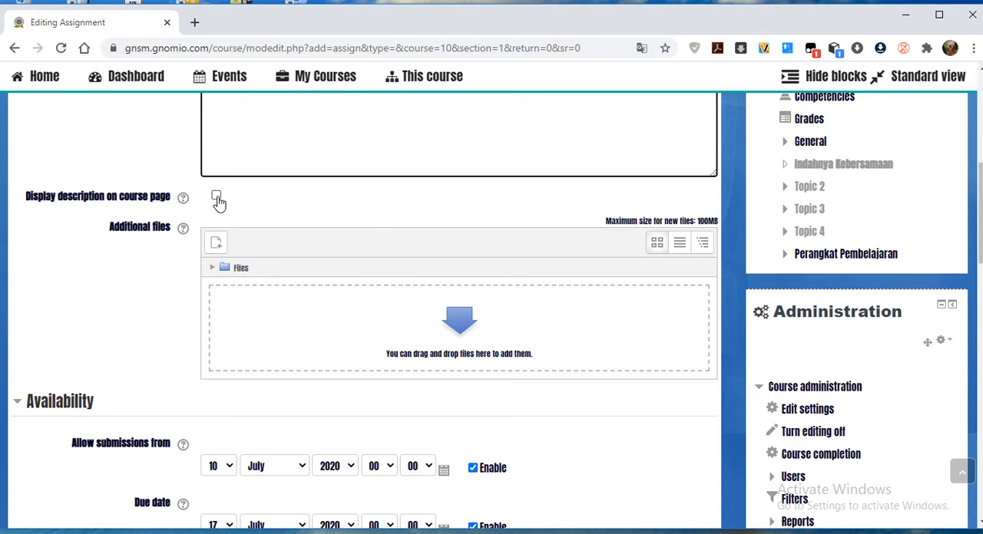
pyautogui.click(217, 197)
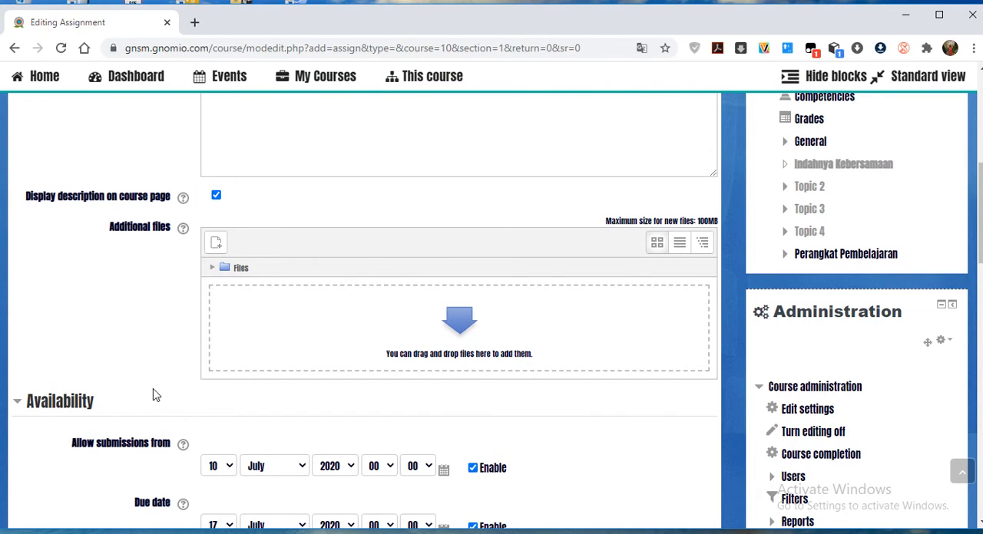
# Start adding an additional file to the assignment and choose the URL downloader as its source.
pyautogui.scroll(-1, 355, 335)
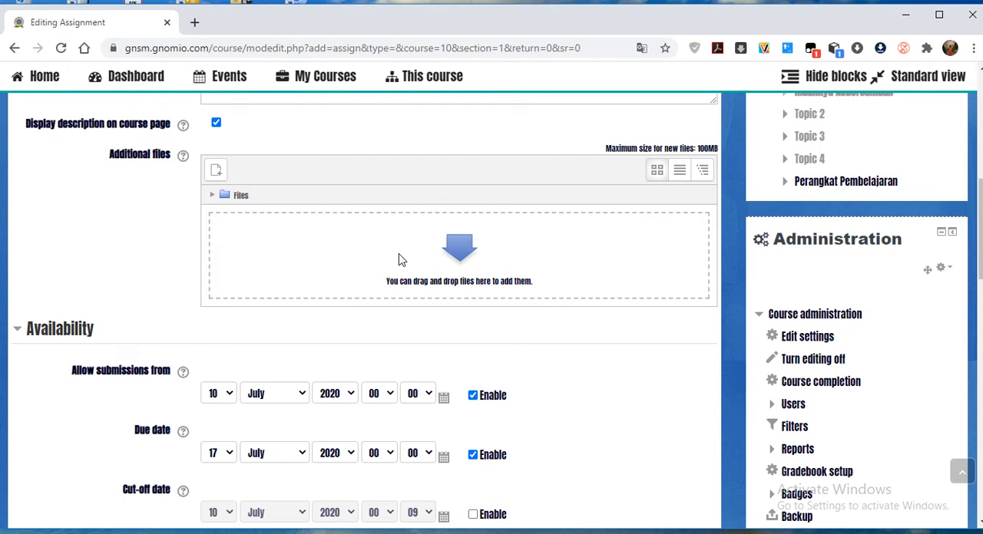
pyautogui.click(441, 263)
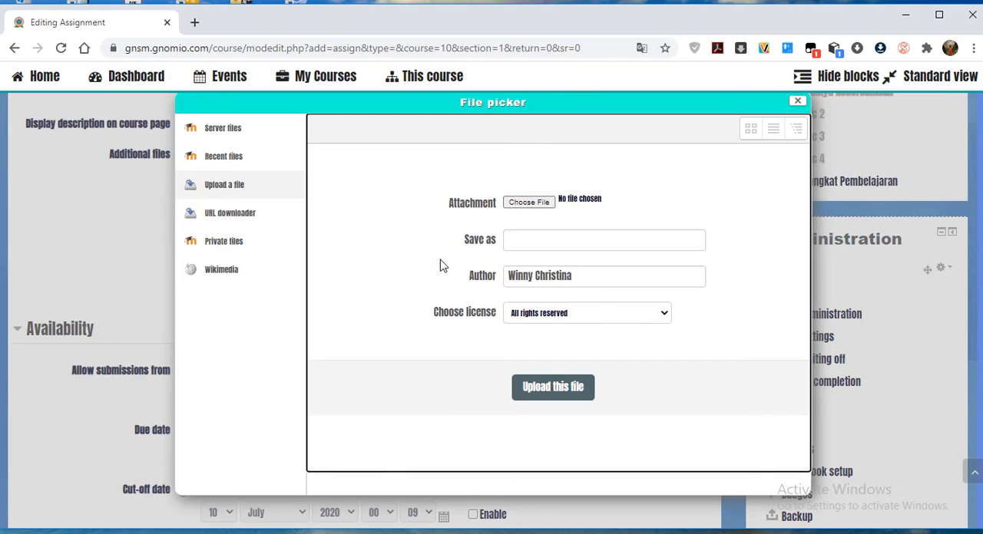
pyautogui.click(248, 221)
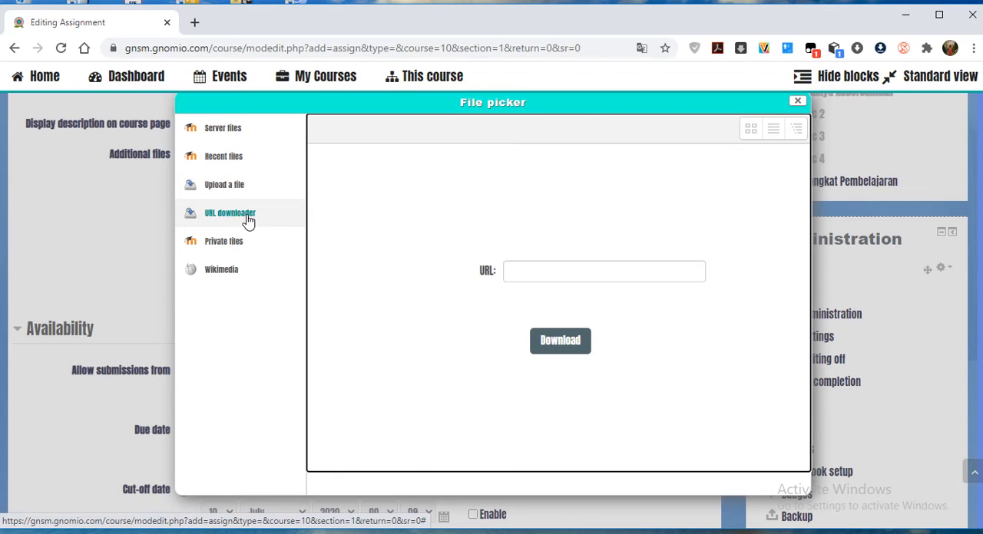
# Open YouTube in a new browser tab.
pyautogui.click(194, 22)
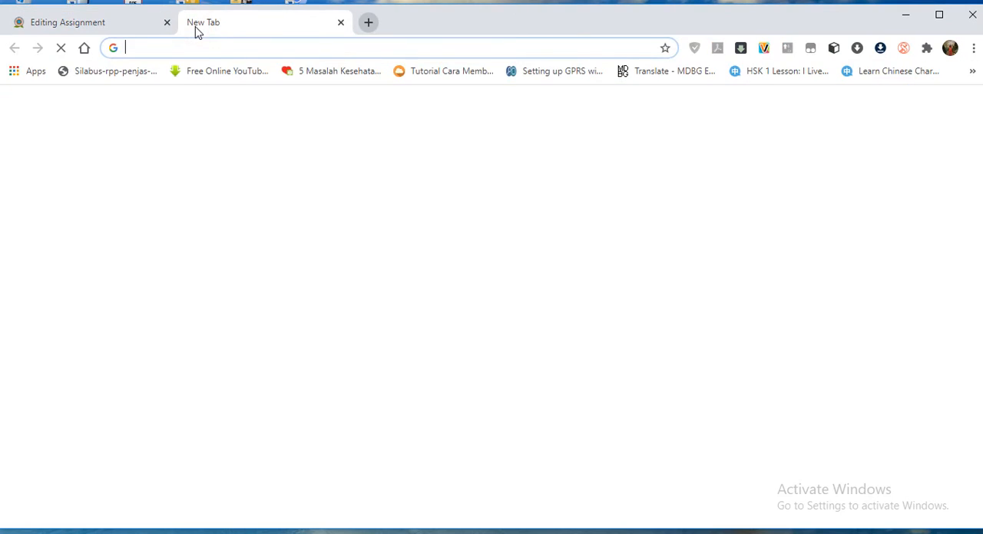
pyautogui.click(206, 47)
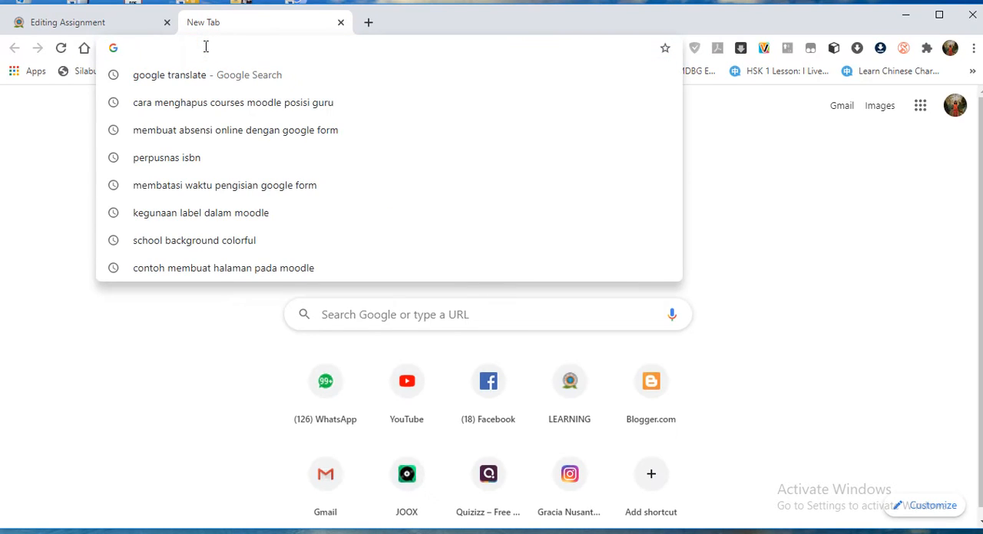
pyautogui.write('youtube.com/?gl=US')
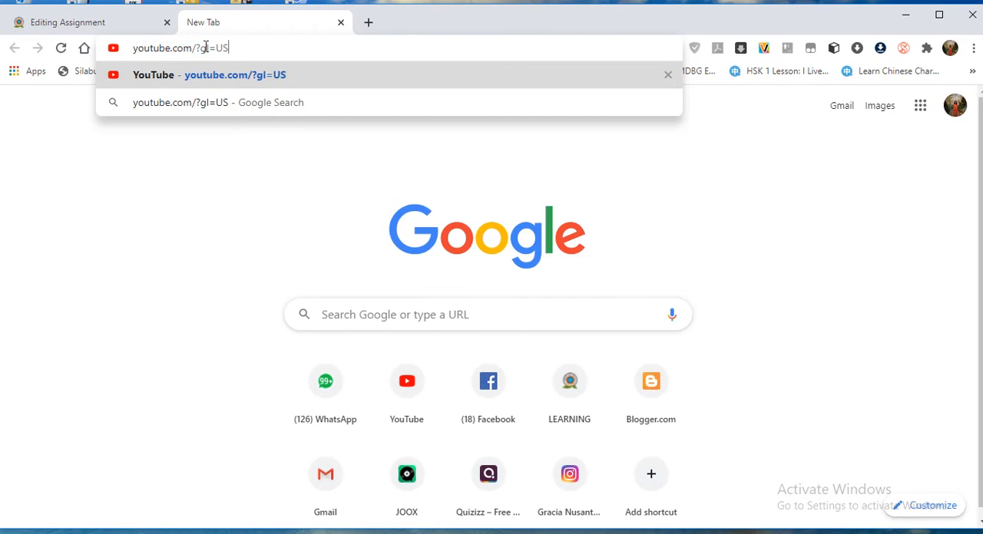
pyautogui.press('Return')
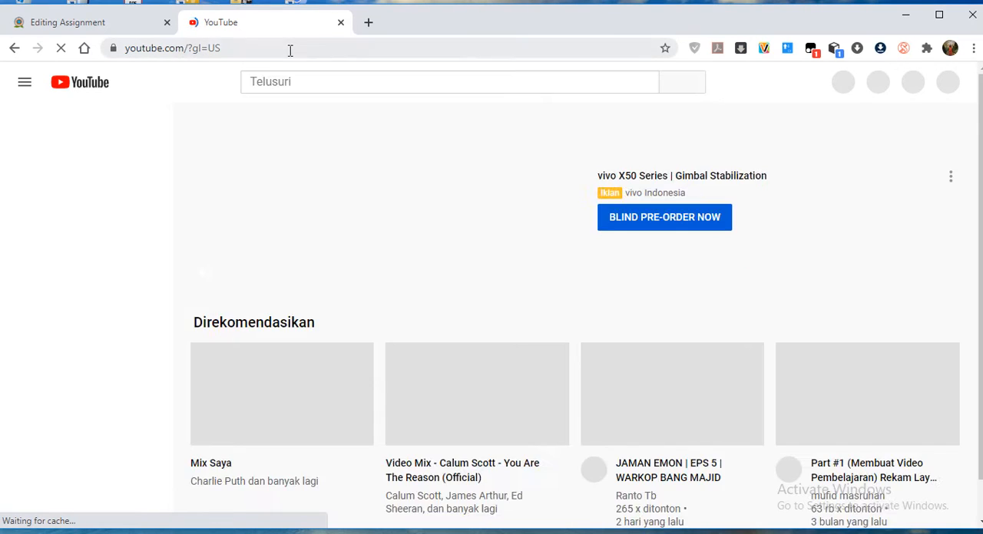
# Search YouTube for "video perkenalan".
pyautogui.click(260, 82)
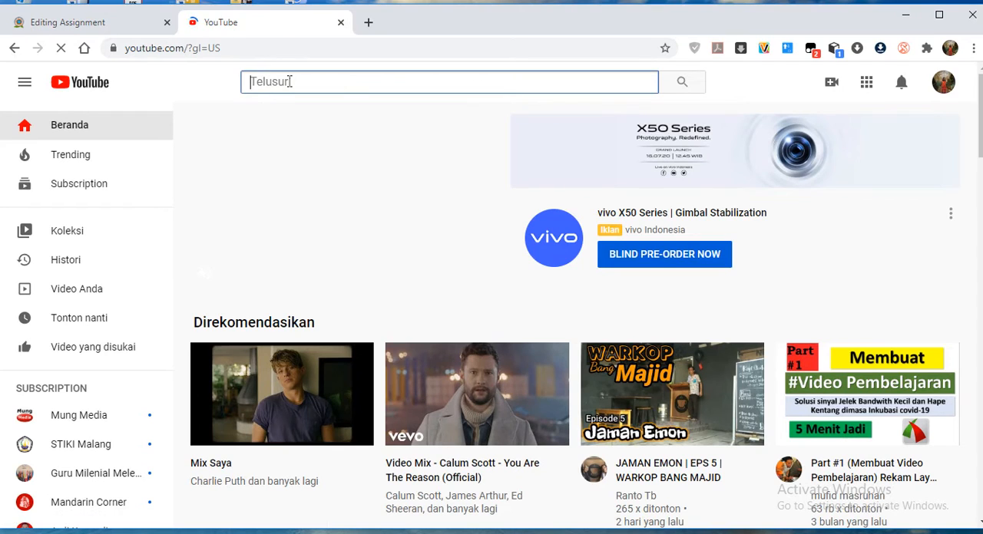
pyautogui.write('perk')
pyautogui.press('BackSpace')
pyautogui.press('BackSpace')
pyautogui.press('BackSpace')
pyautogui.press('BackSpace')
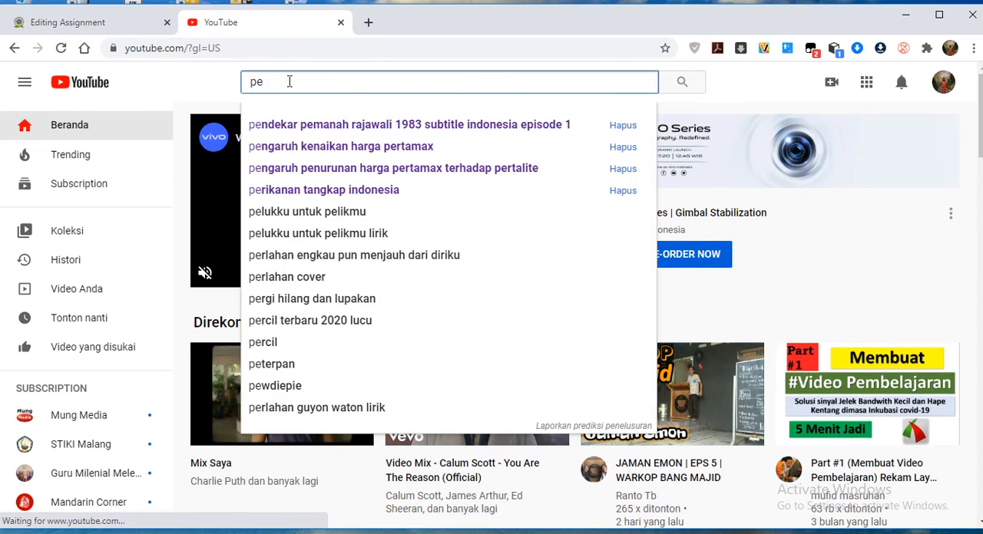
pyautogui.write('video perke')
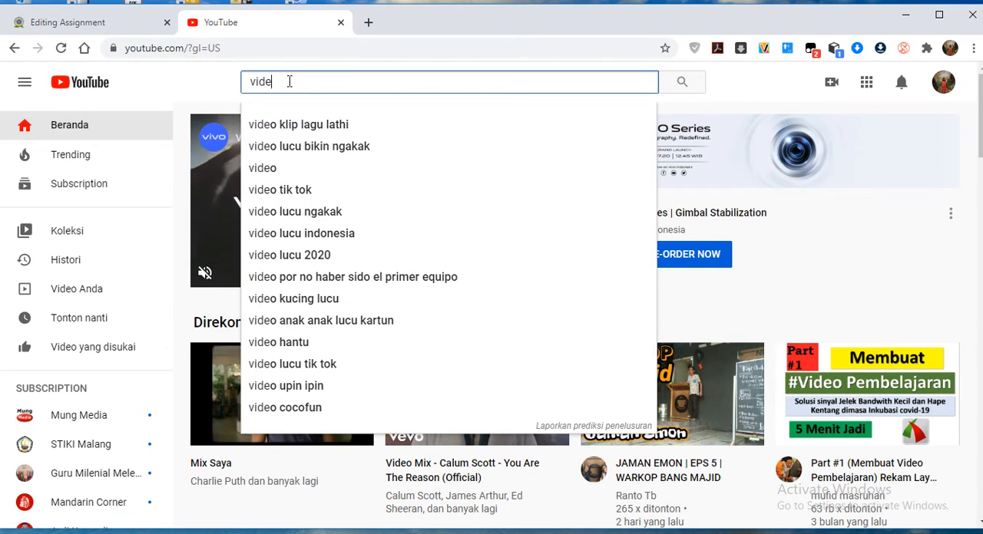
pyautogui.write('nalan')
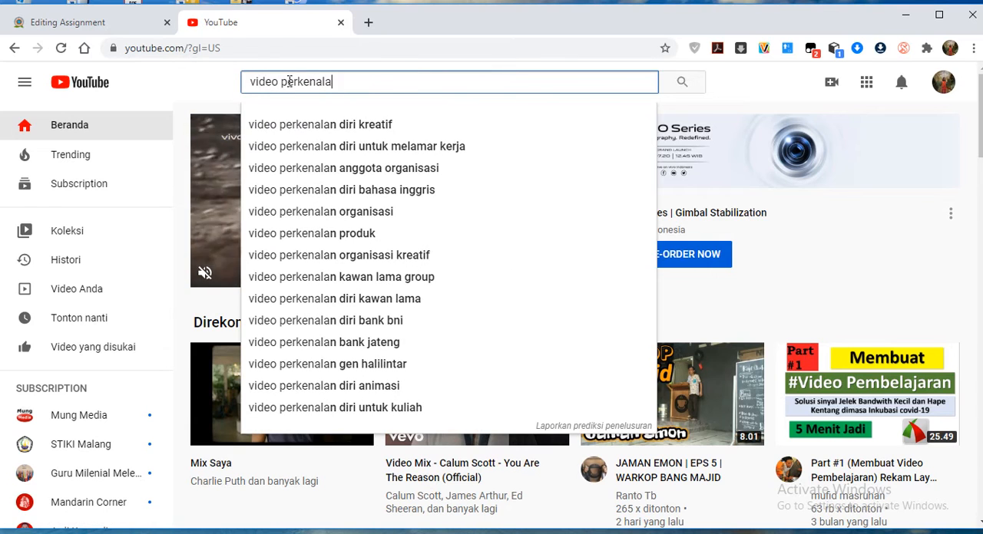
pyautogui.press('Return')
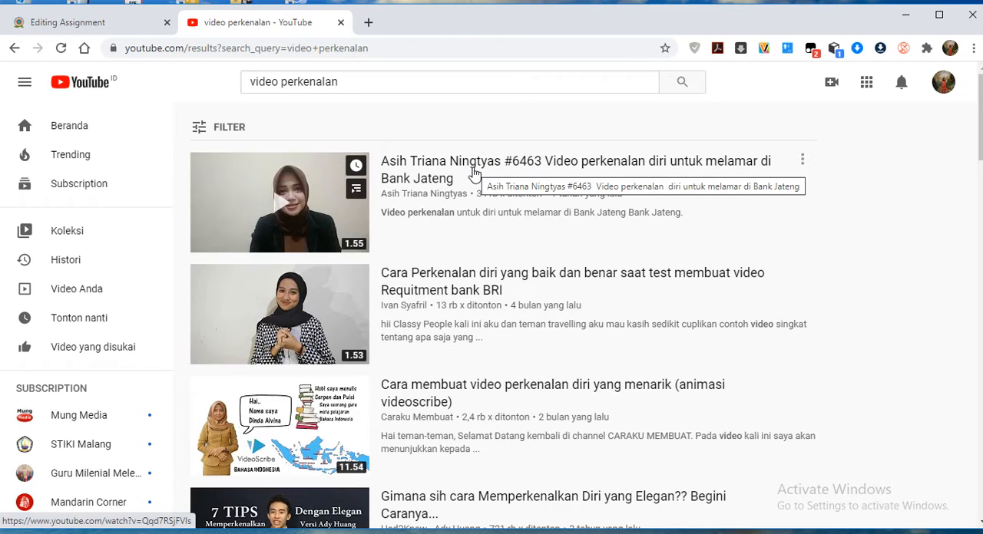
# Copy the first video result's link and try to fetch it into the assignment's additional files with the URL downloader.
pyautogui.rightClick(310, 202)
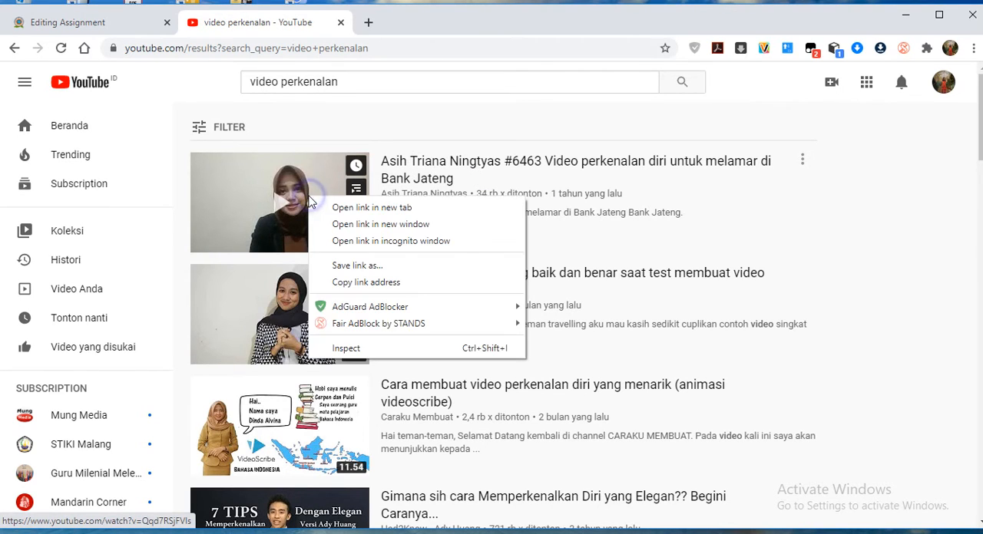
pyautogui.click(374, 283)
pyautogui.click(120, 22)
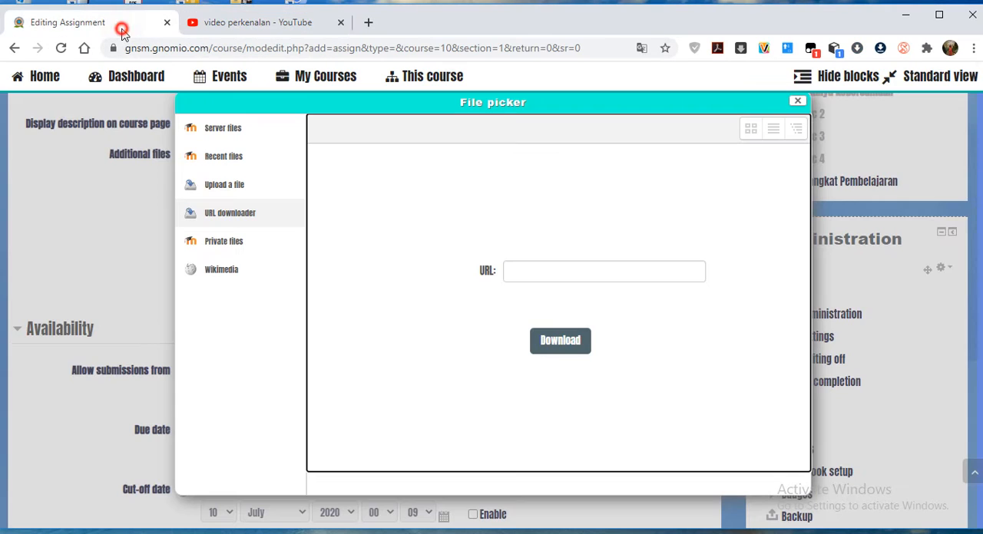
pyautogui.click(568, 270)
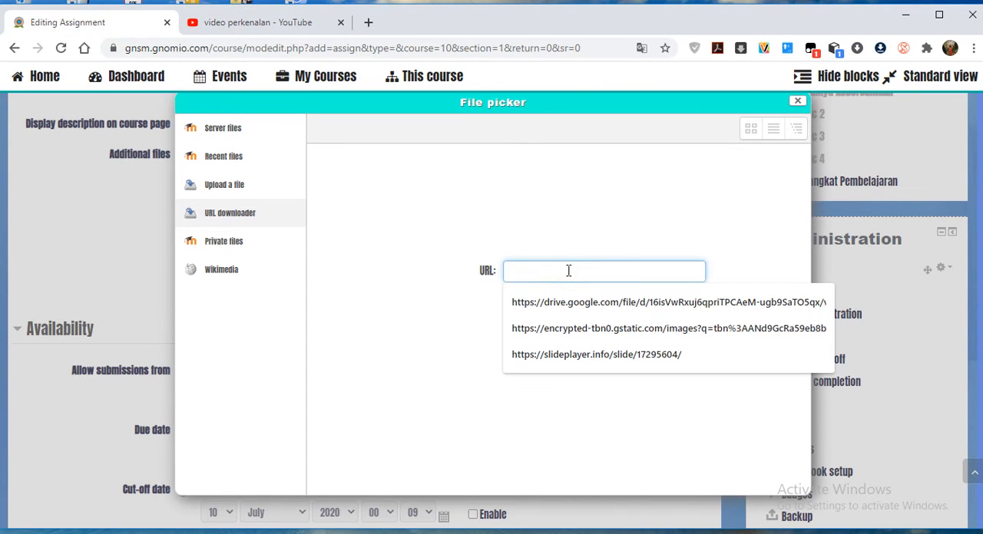
pyautogui.hotkey('ctrl', 'v')
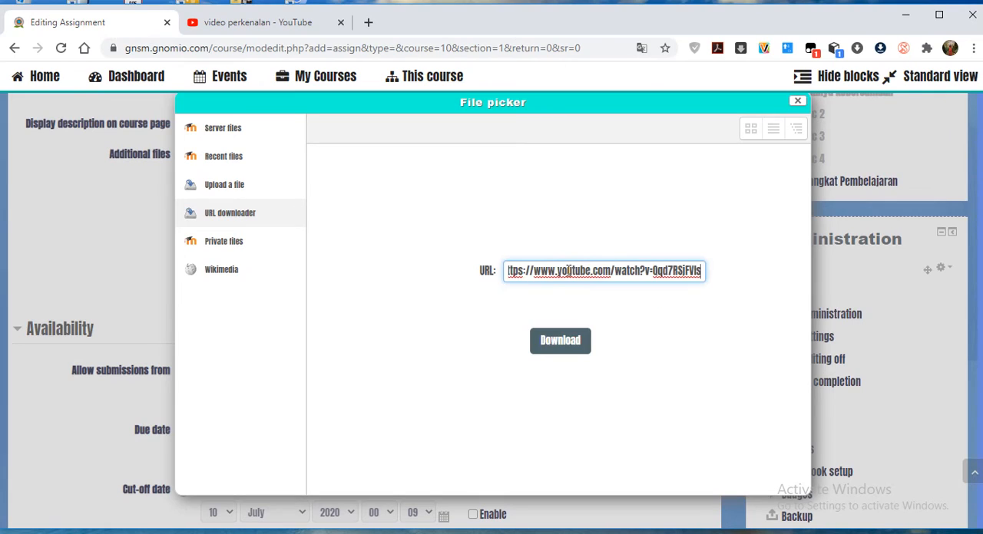
pyautogui.click(575, 347)
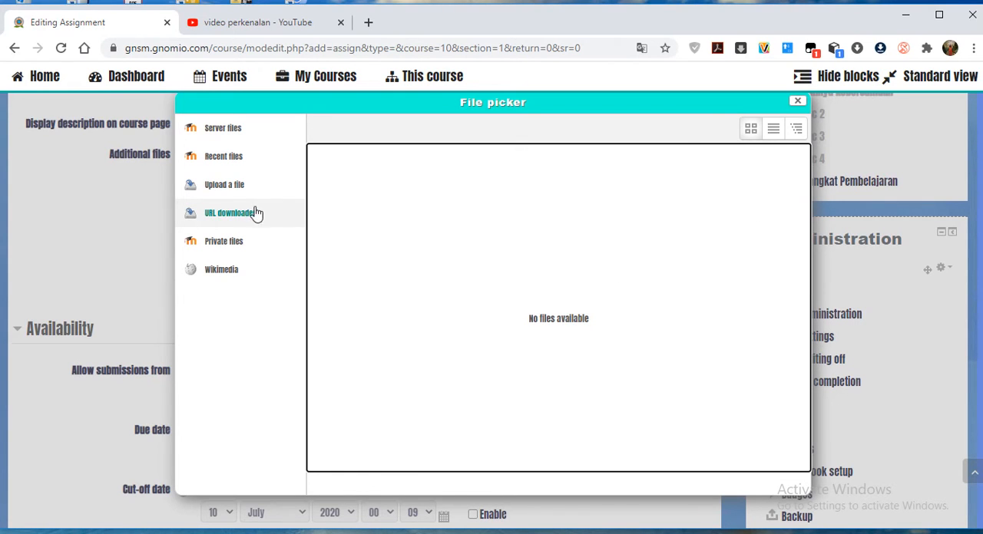
# Search Google for "perkenalan diri anak sd" in the YouTube tab and show the image results.
pyautogui.click(274, 22)
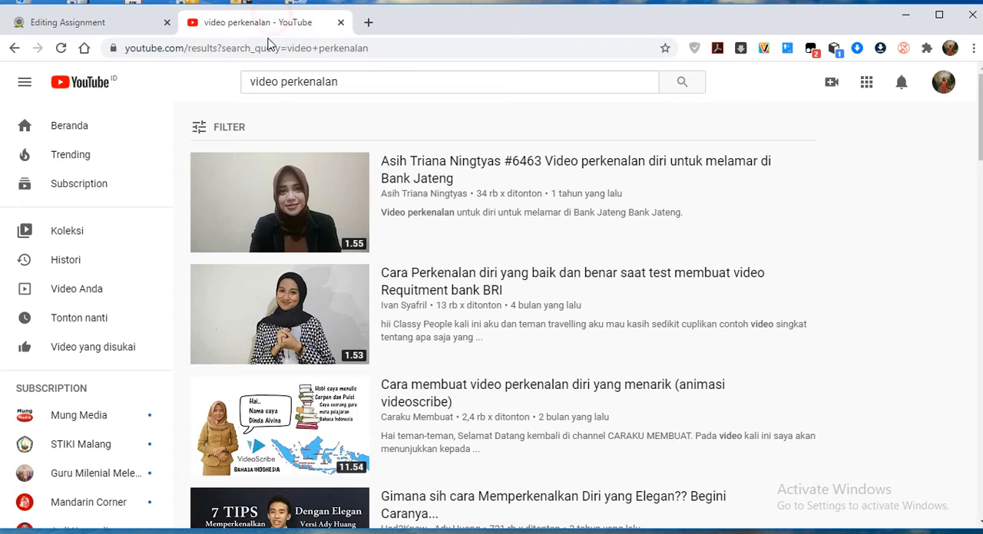
pyautogui.click(293, 49)
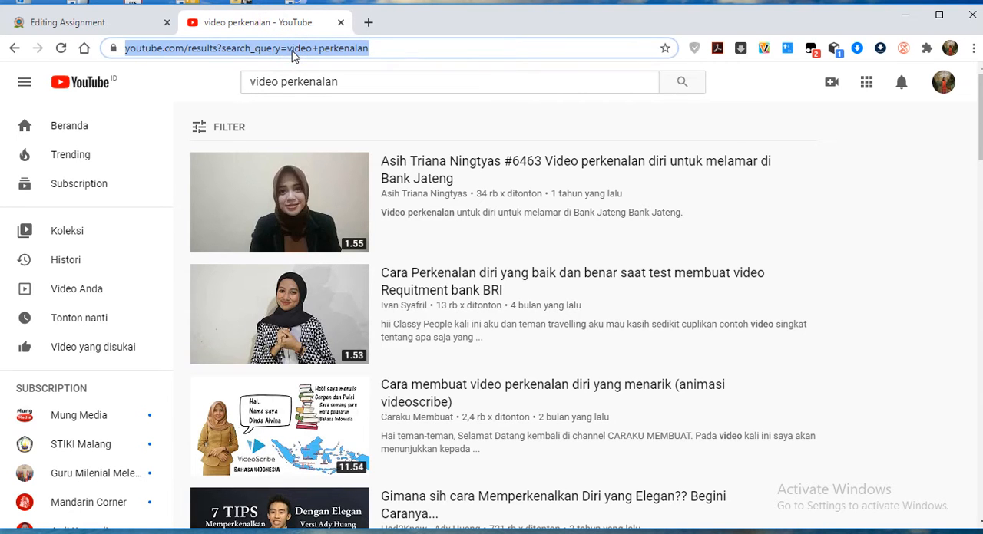
pyautogui.write('vid')
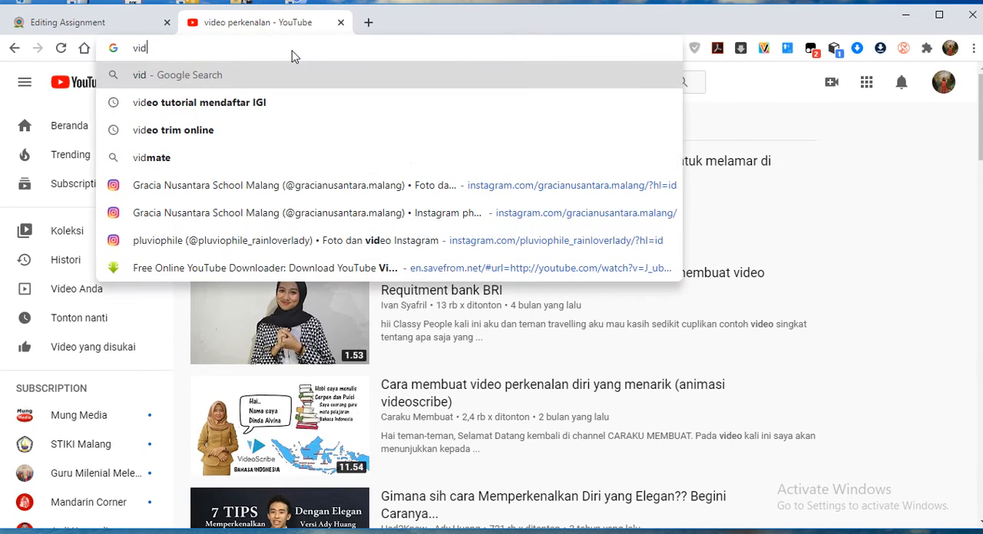
pyautogui.press('BackSpace')
pyautogui.press('BackSpace')
pyautogui.press('BackSpace')
pyautogui.write('perkenal')
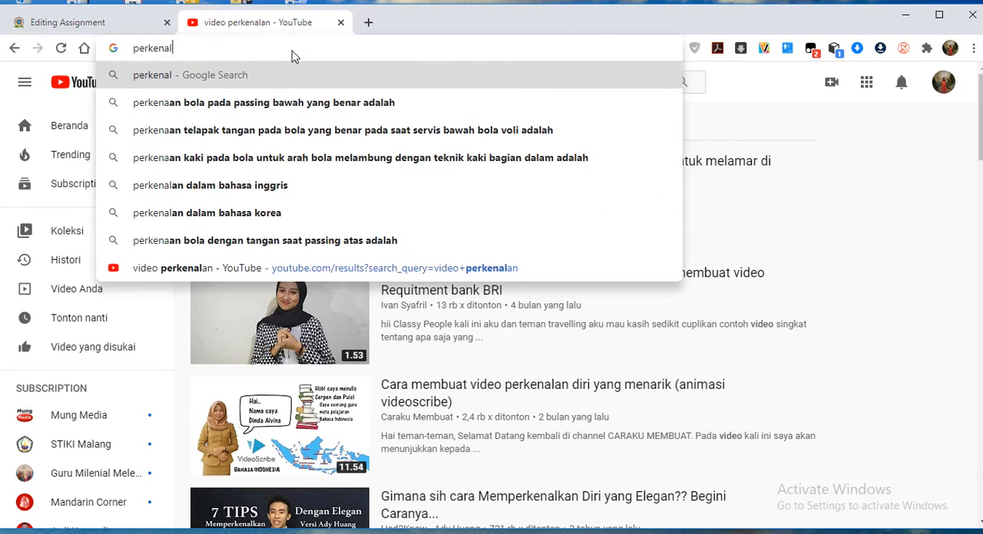
pyautogui.write('an diri anak')
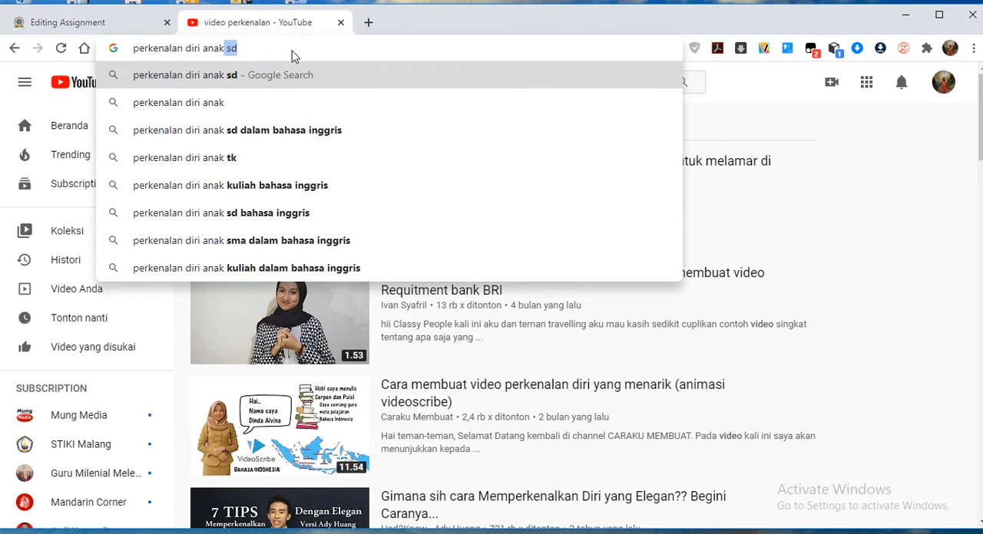
pyautogui.write(' sd')
pyautogui.press('Return')
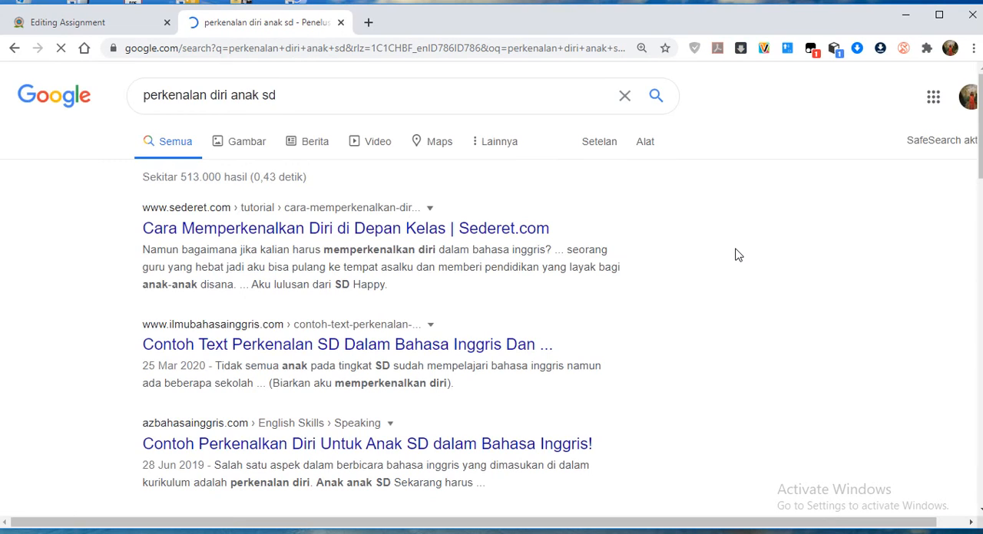
pyautogui.click(250, 145)
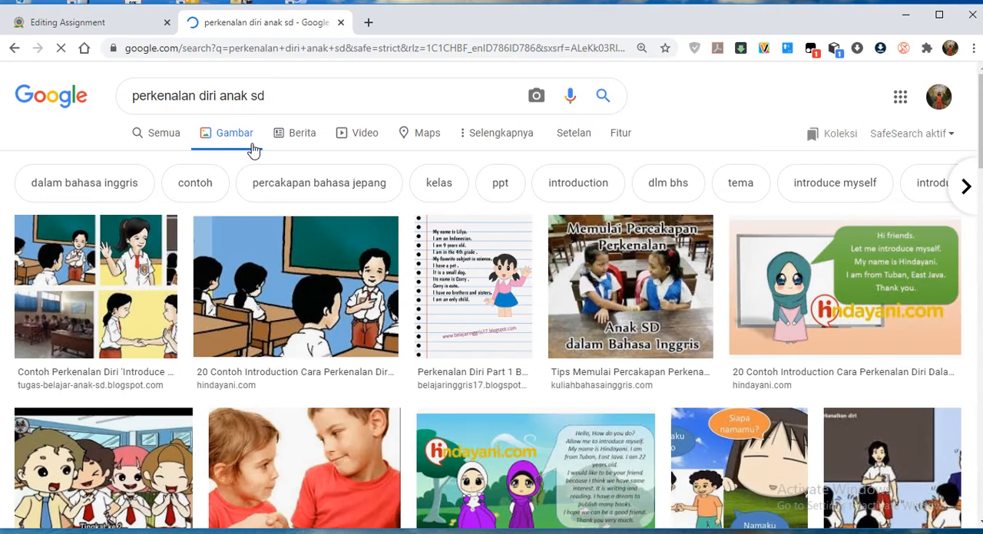
# Copy the image address of the lined-notebook introduction picture and try to fetch it with the file picker's URL downloader.
pyautogui.rightClick(478, 275)
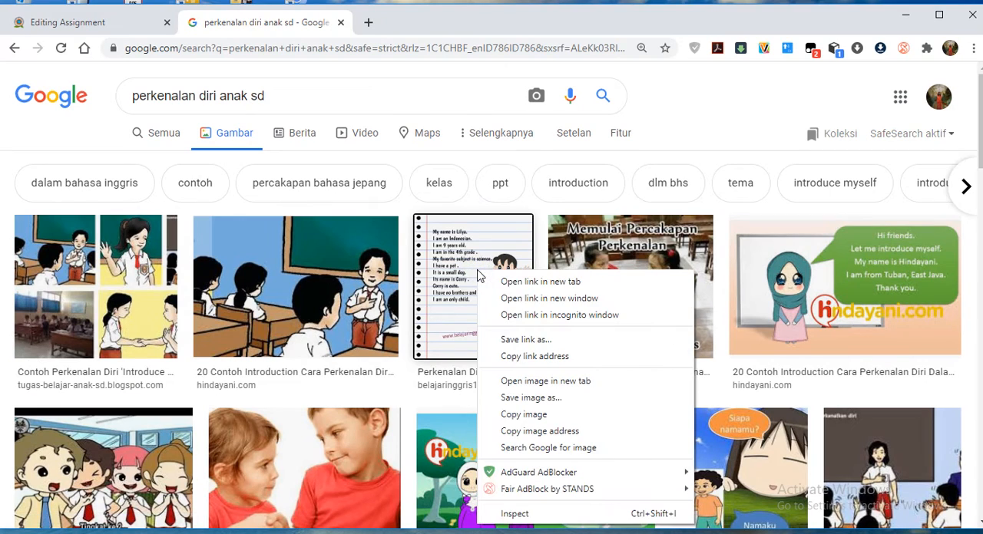
pyautogui.click(555, 435)
pyautogui.click(119, 28)
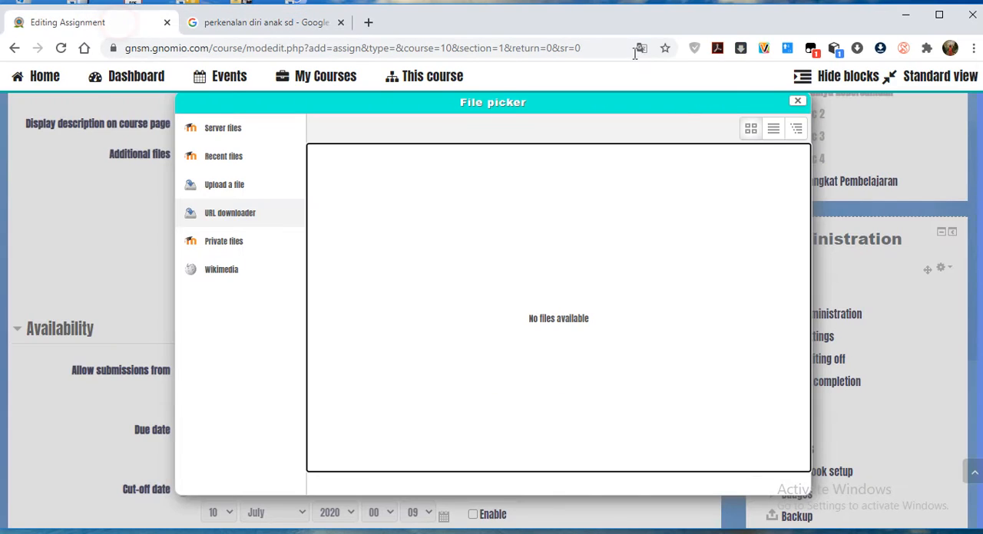
pyautogui.click(214, 219)
pyautogui.click(519, 271)
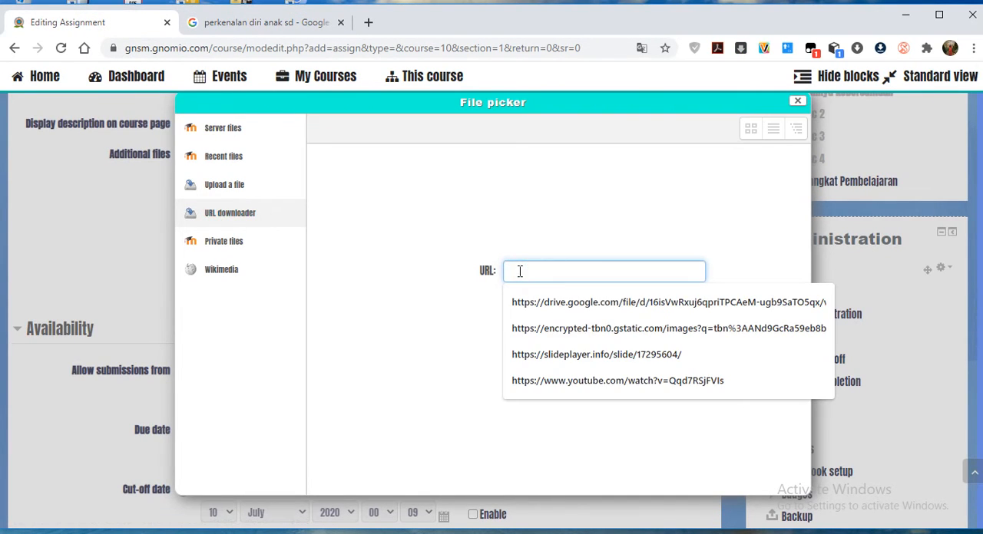
pyautogui.hotkey('ctrl', 'v')
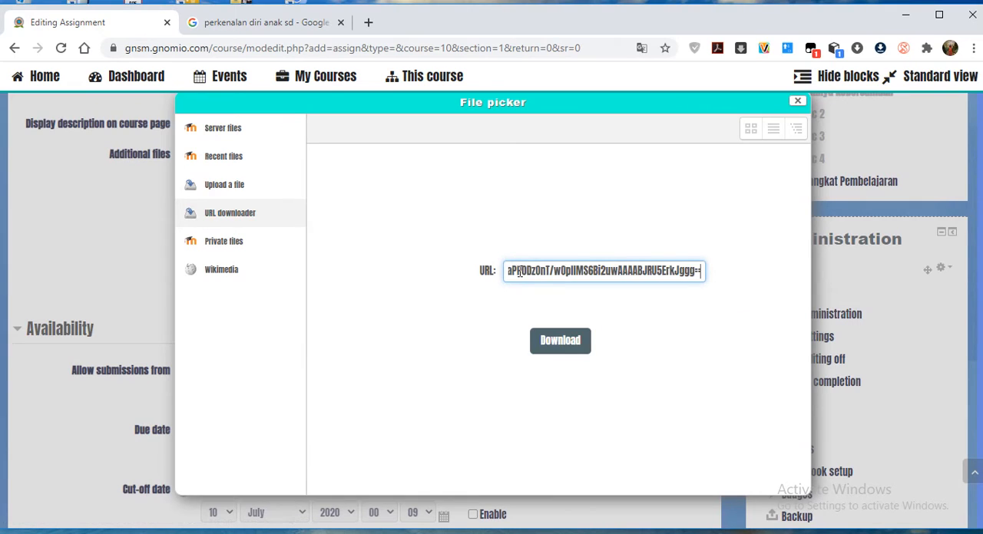
pyautogui.click(566, 349)
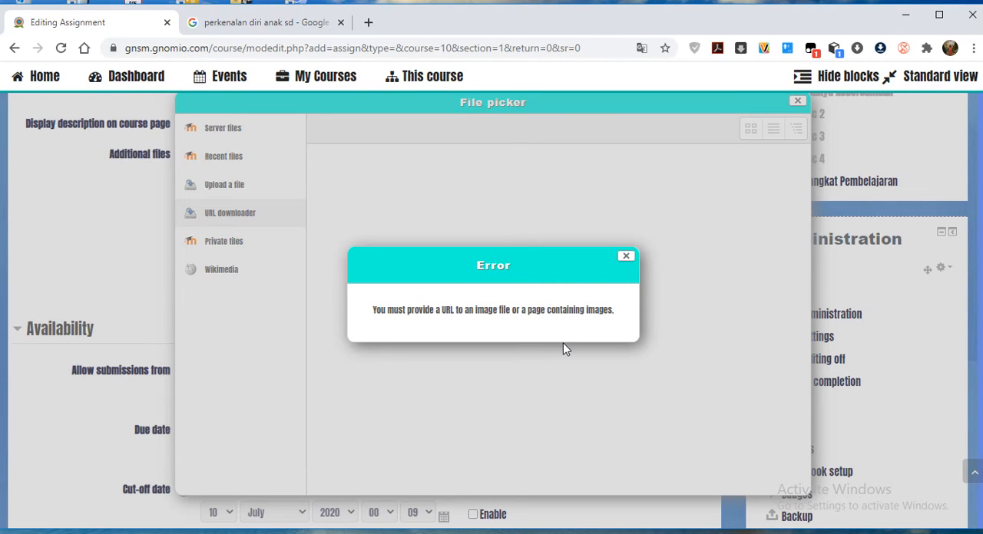
pyautogui.click(626, 256)
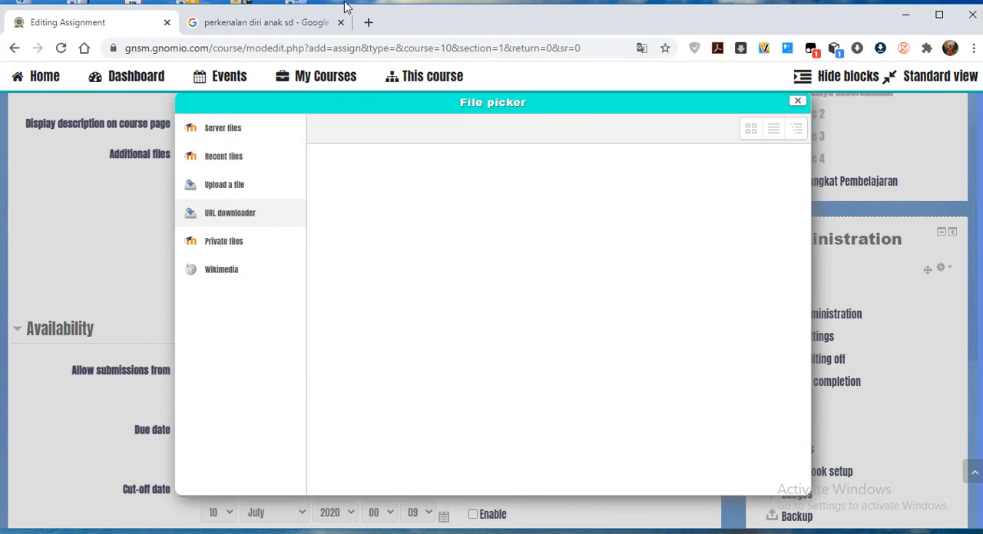
# Open the search result picture of two children in red shirts in its own browser tab and view it.
pyautogui.click(285, 21)
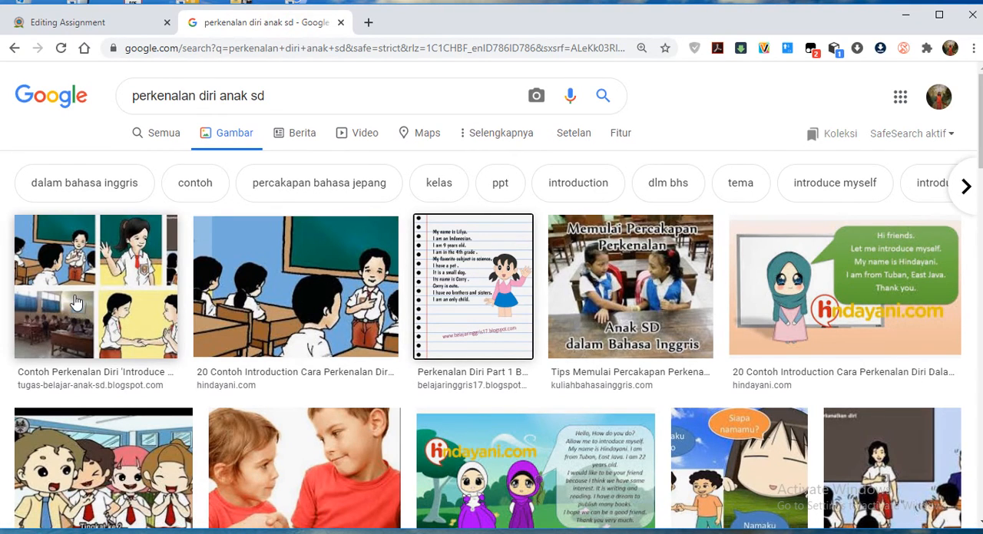
pyautogui.scroll(-3, 413, 291)
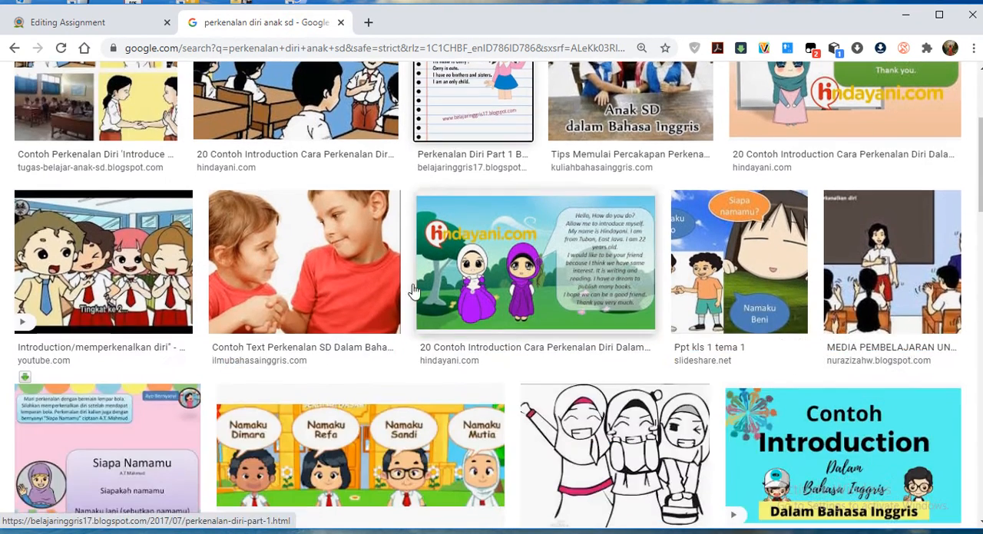
pyautogui.rightClick(275, 258)
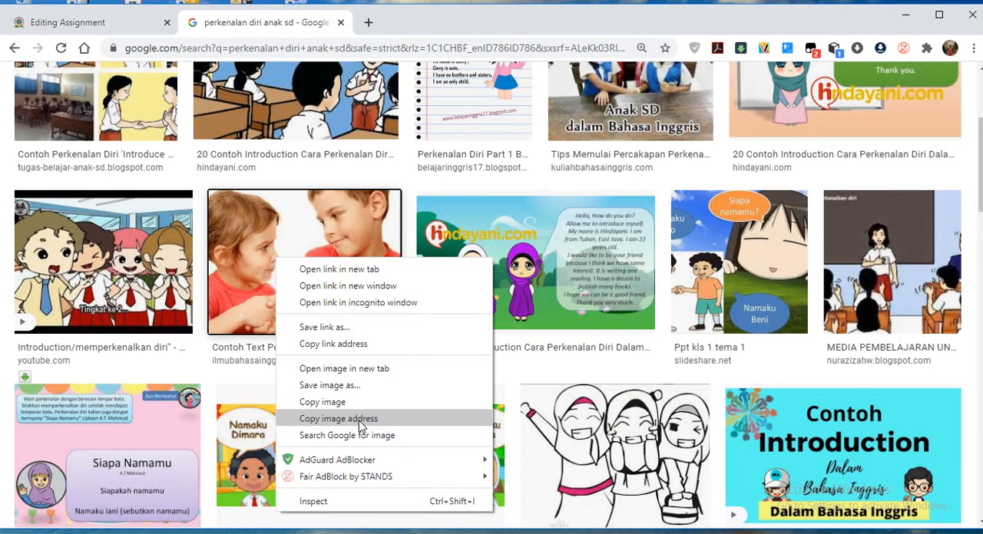
pyautogui.click(360, 369)
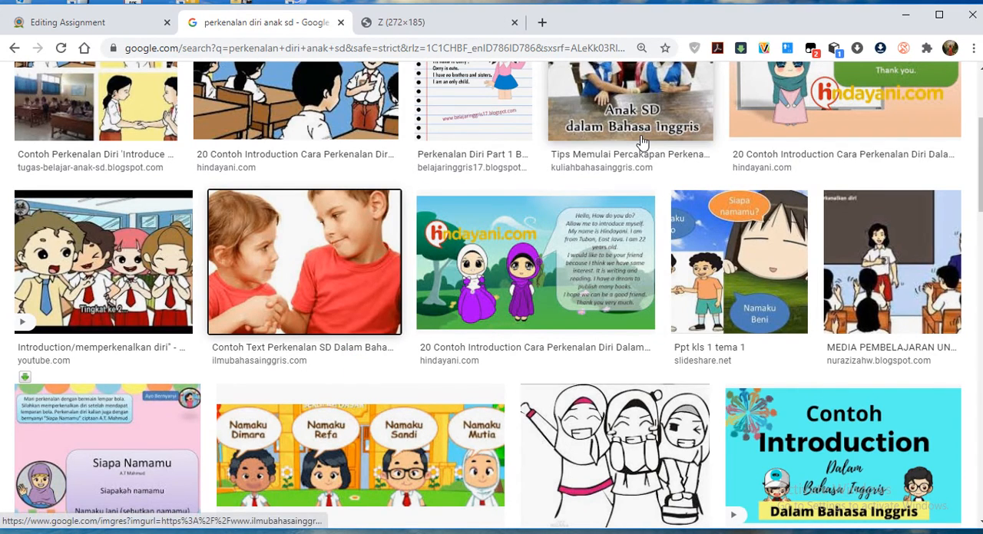
pyautogui.click(404, 22)
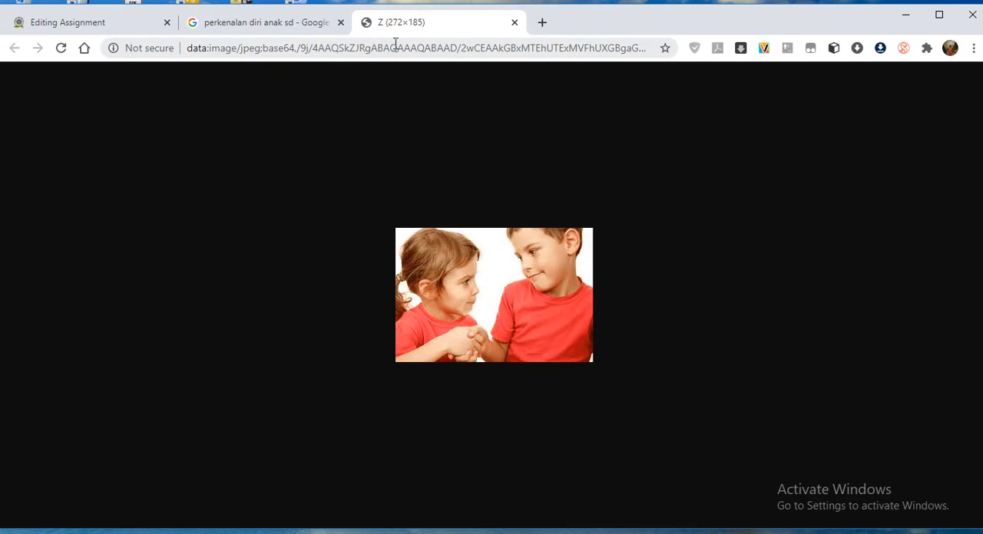
# Copy the opened picture's full data address and try to fetch it into the assignment's additional files with the URL downloader.
pyautogui.click(395, 46)
pyautogui.rightClick(395, 48)
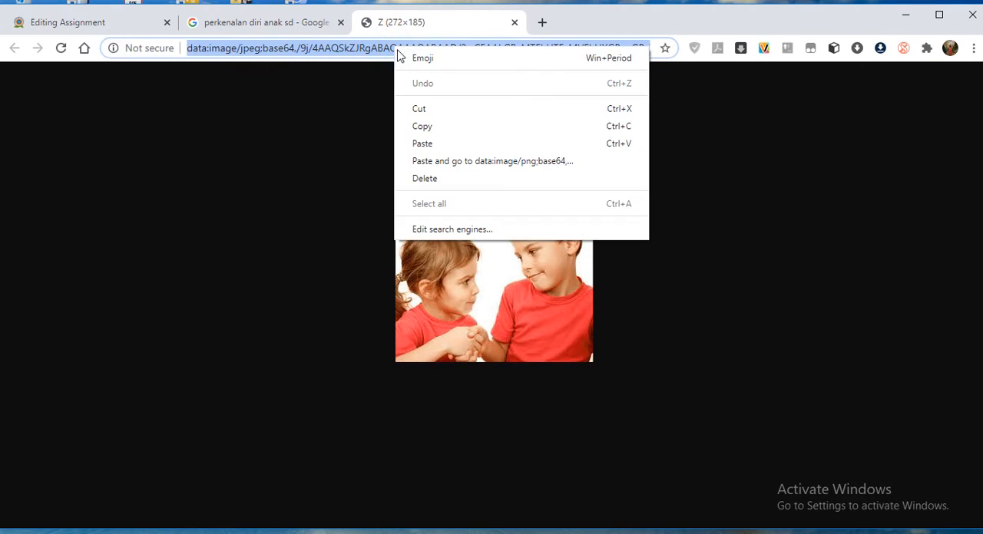
pyautogui.click(422, 127)
pyautogui.click(68, 23)
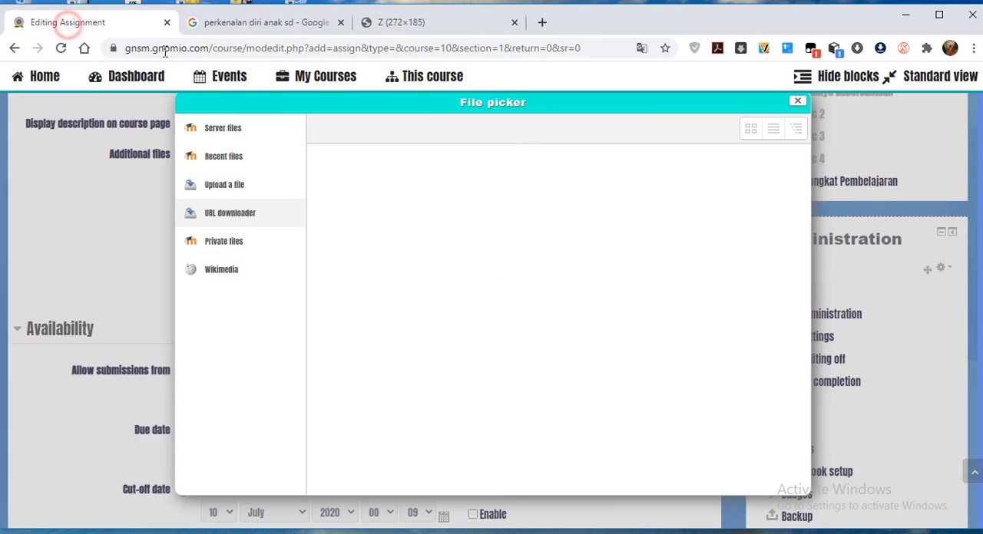
pyautogui.click(224, 213)
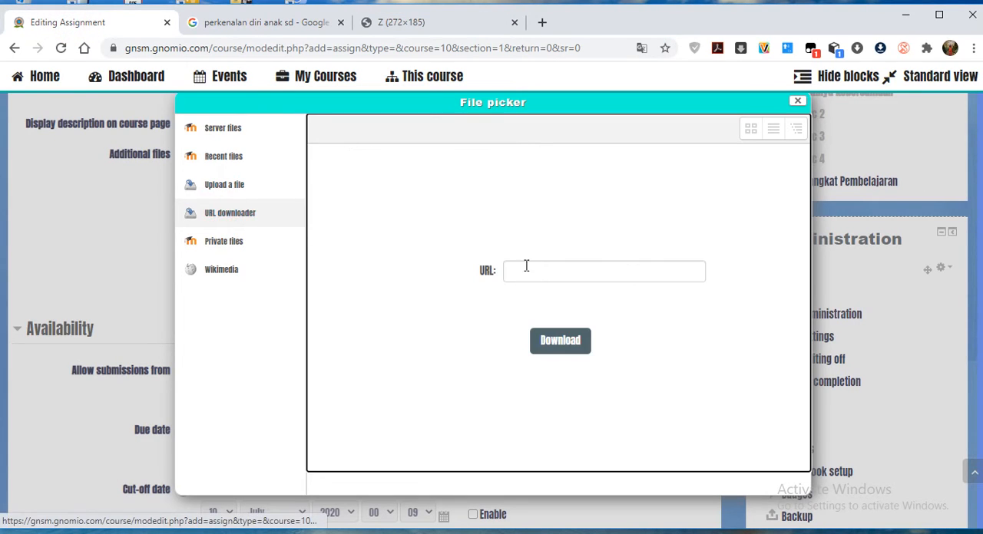
pyautogui.click(540, 267)
pyautogui.hotkey('ctrl', 'v')
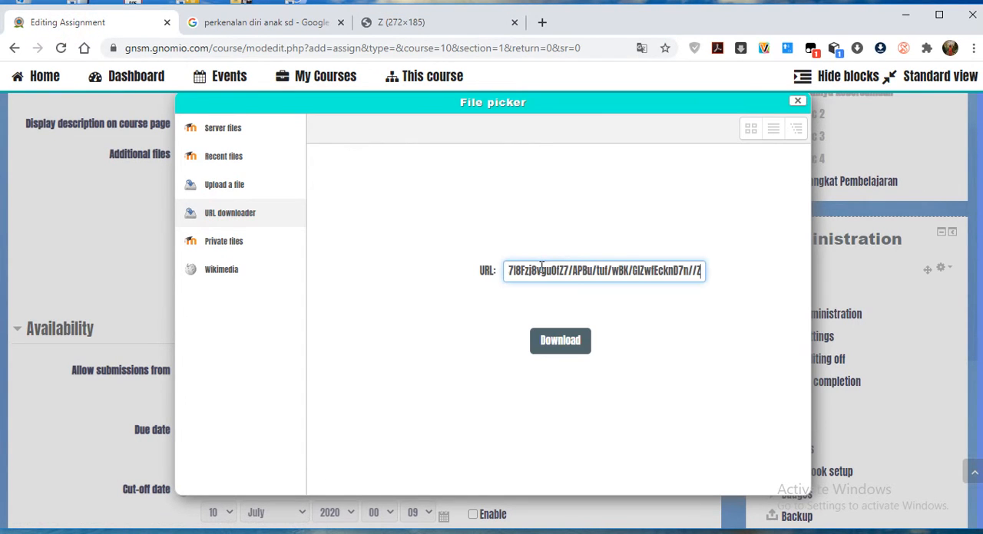
pyautogui.click(575, 351)
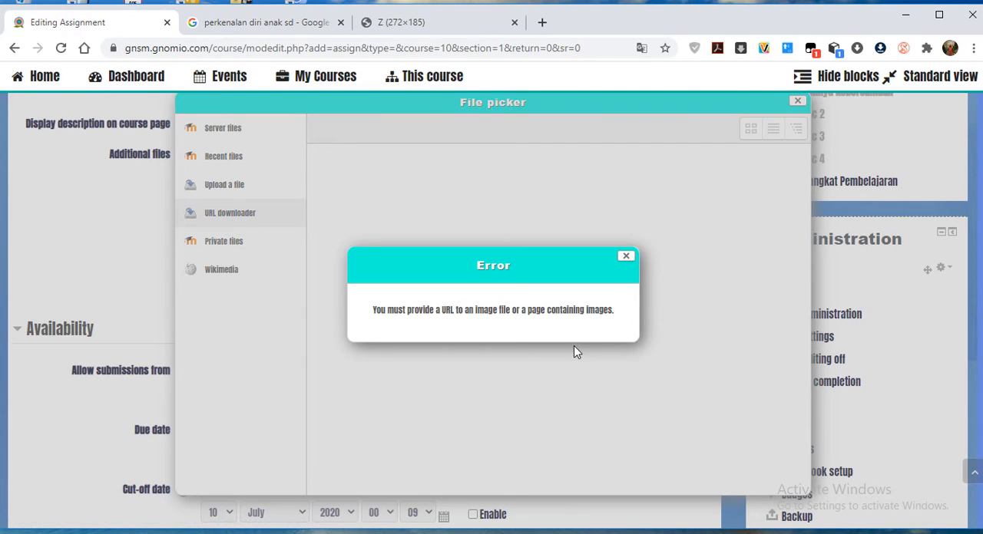
pyautogui.click(627, 257)
# Close the separate picture tab and copy the image address of the enlarged search preview showing the two children in red shirts.
pyautogui.click(423, 25)
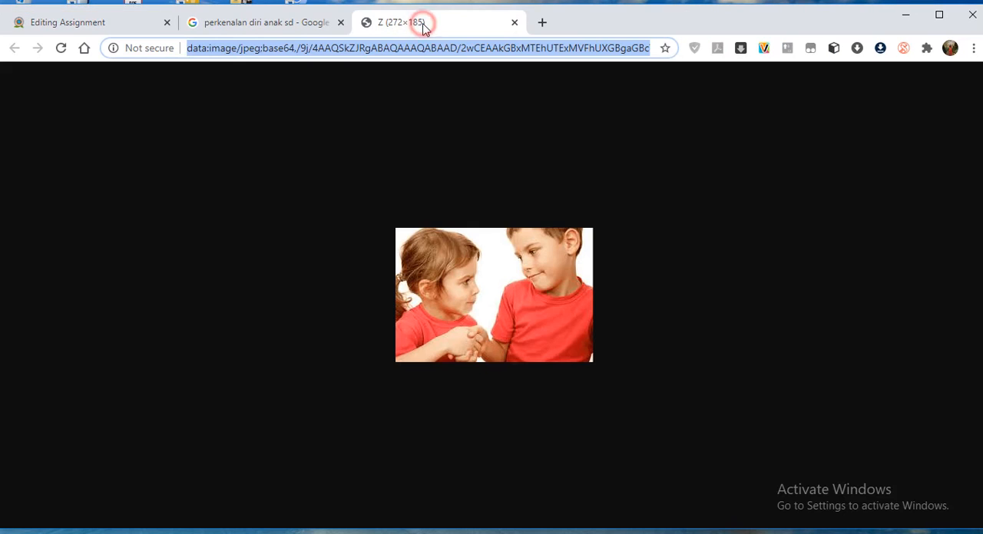
pyautogui.click(516, 23)
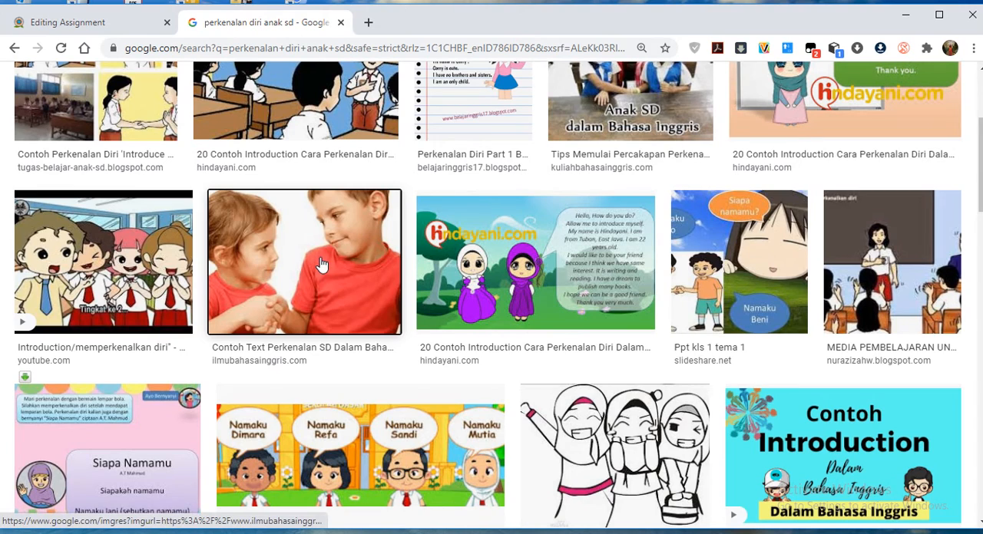
pyautogui.click(321, 265)
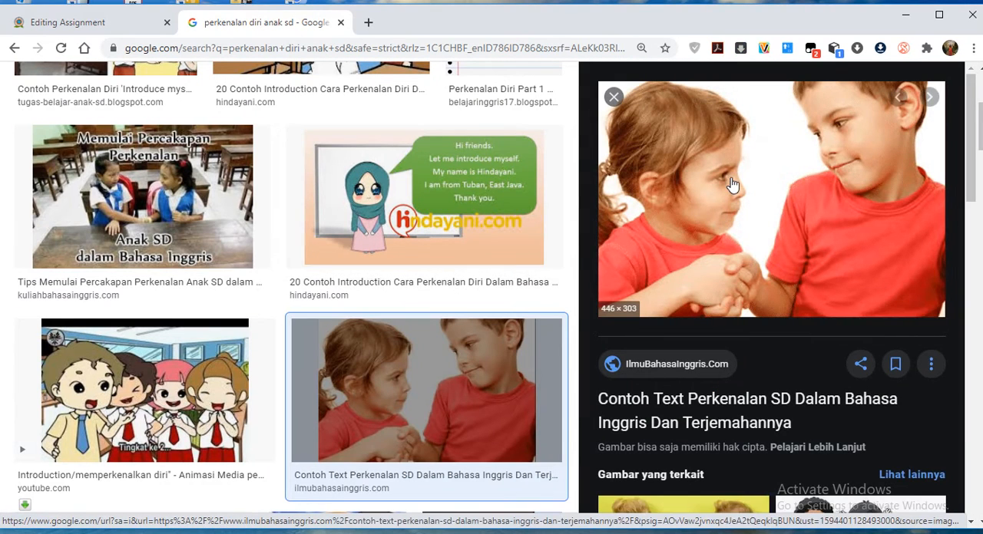
pyautogui.rightClick(731, 182)
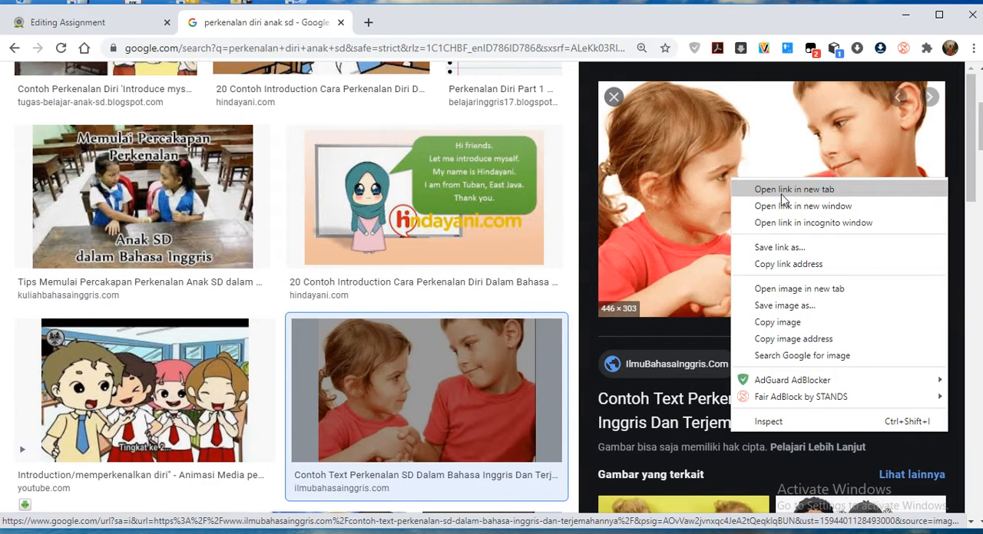
pyautogui.click(768, 339)
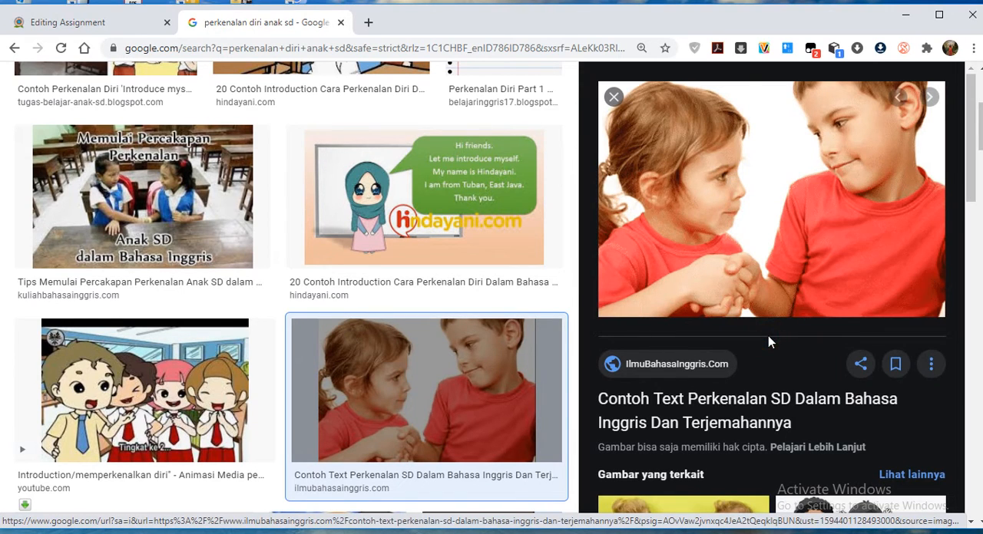
# Fetch the copied image address in the assignment's file picker with the URL downloader.
pyautogui.click(115, 23)
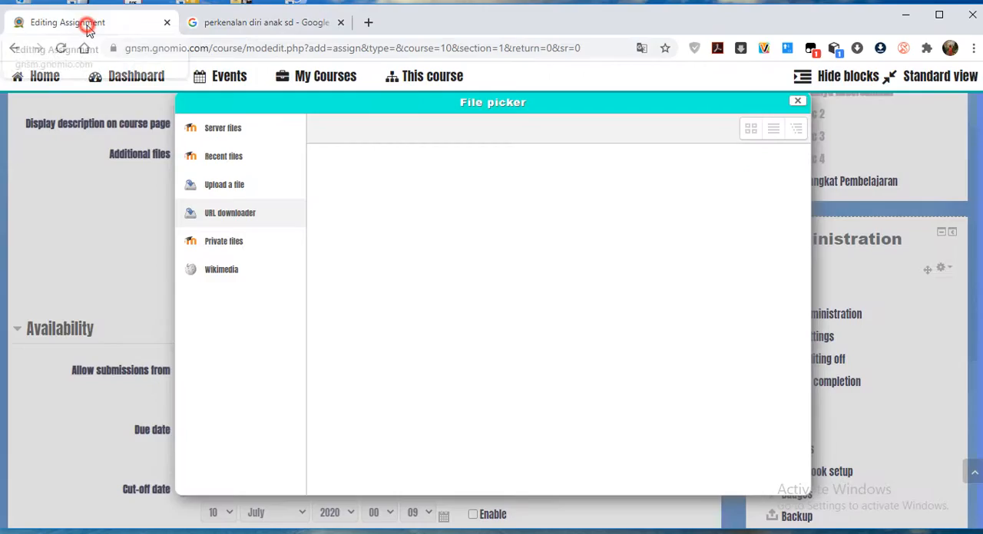
pyautogui.click(228, 214)
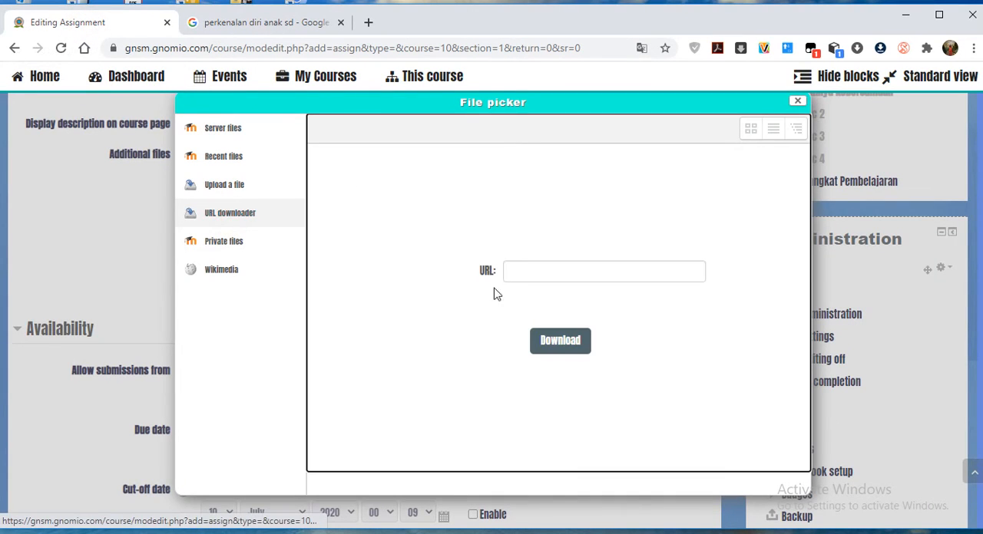
pyautogui.click(517, 273)
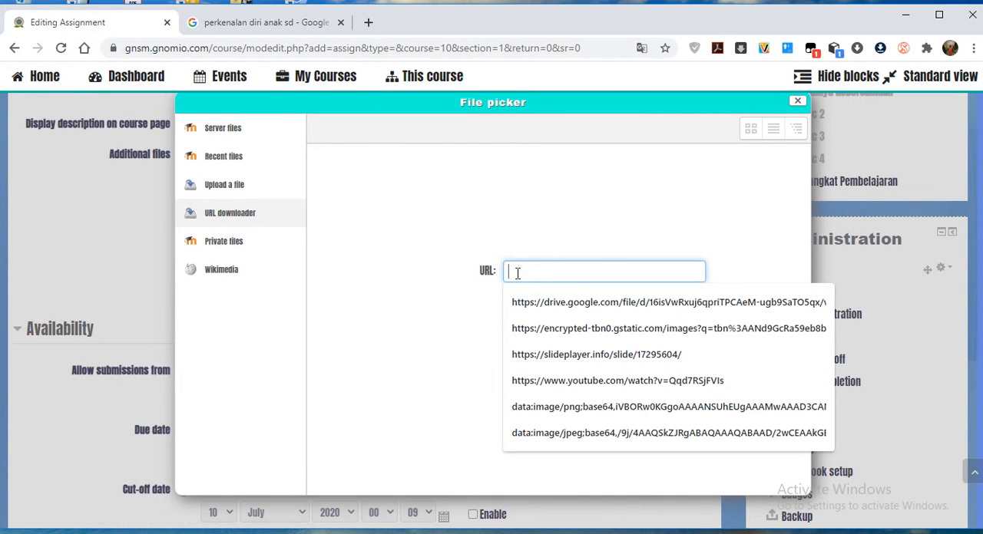
pyautogui.hotkey('ctrl', 'v')
pyautogui.click(555, 344)
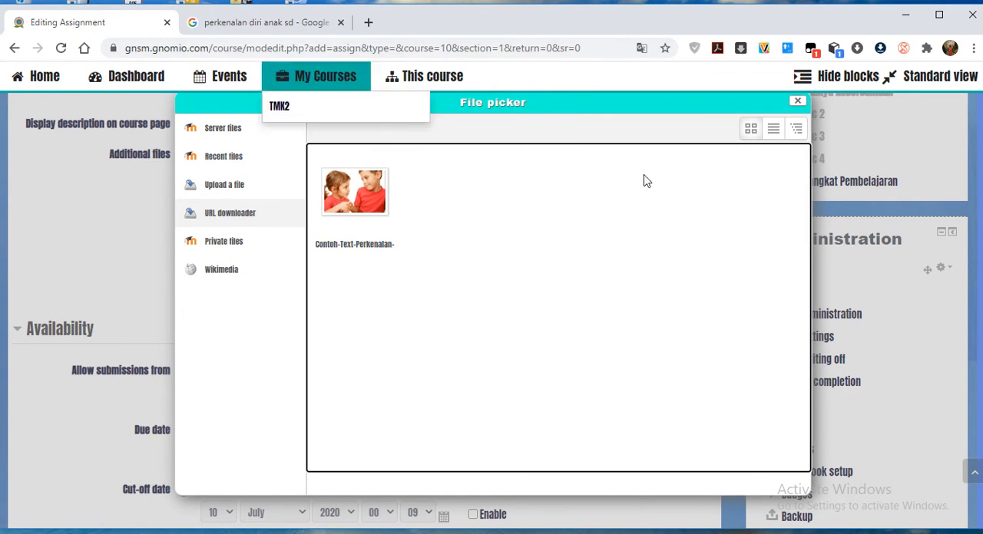
pyautogui.click(299, 21)
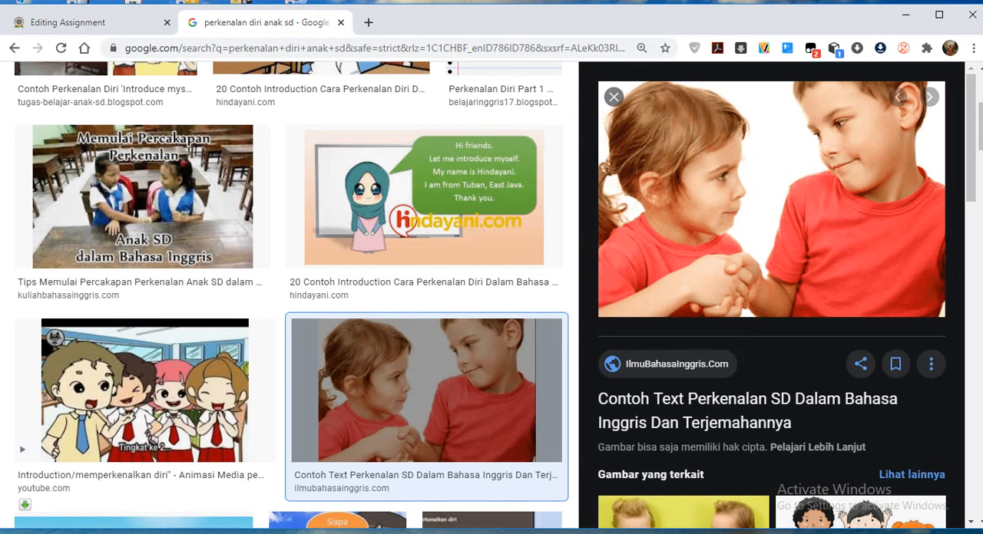
pyautogui.rightClick(683, 170)
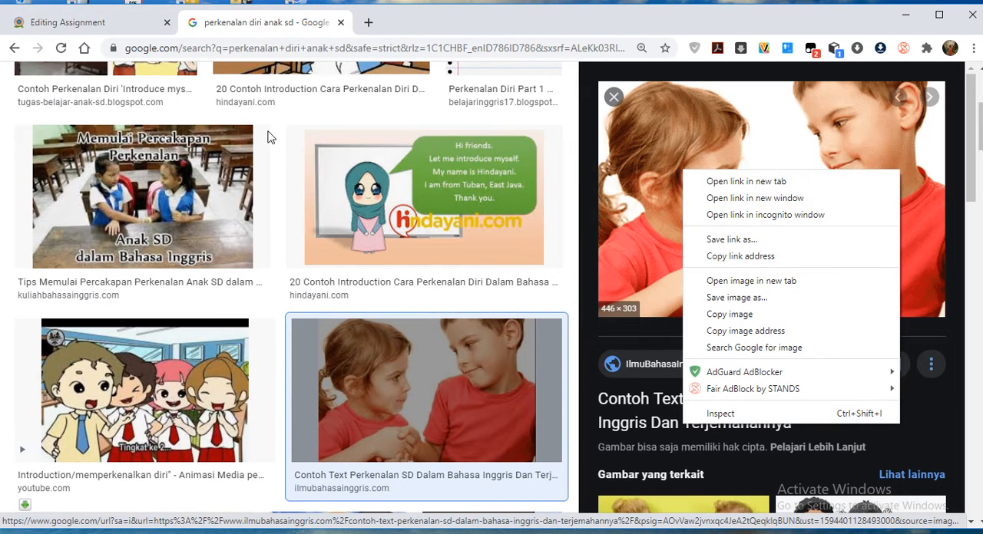
pyautogui.click(66, 22)
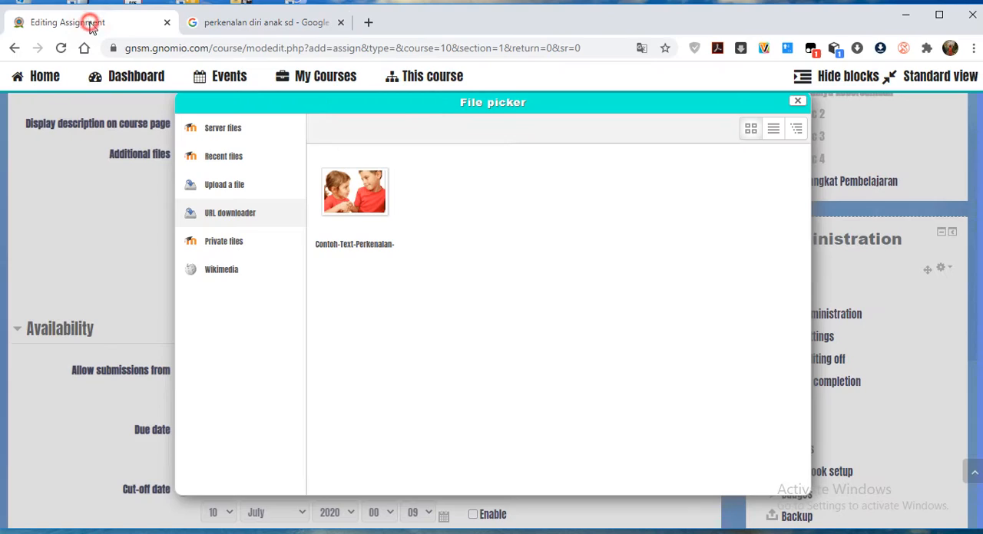
# Add the fetched picture of the two children to the assignment's additional files, keeping the suggested name, author and license.
pyautogui.click(353, 215)
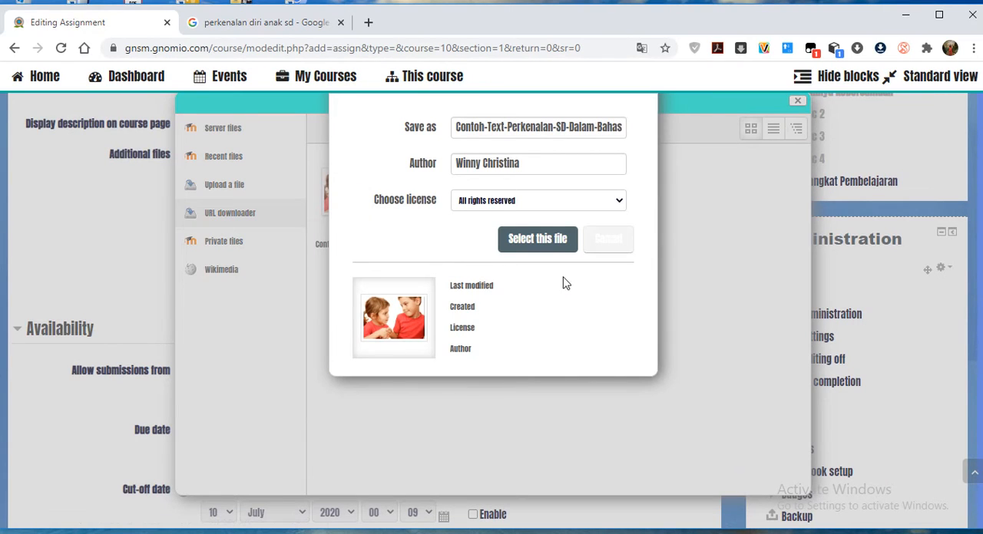
pyautogui.click(537, 240)
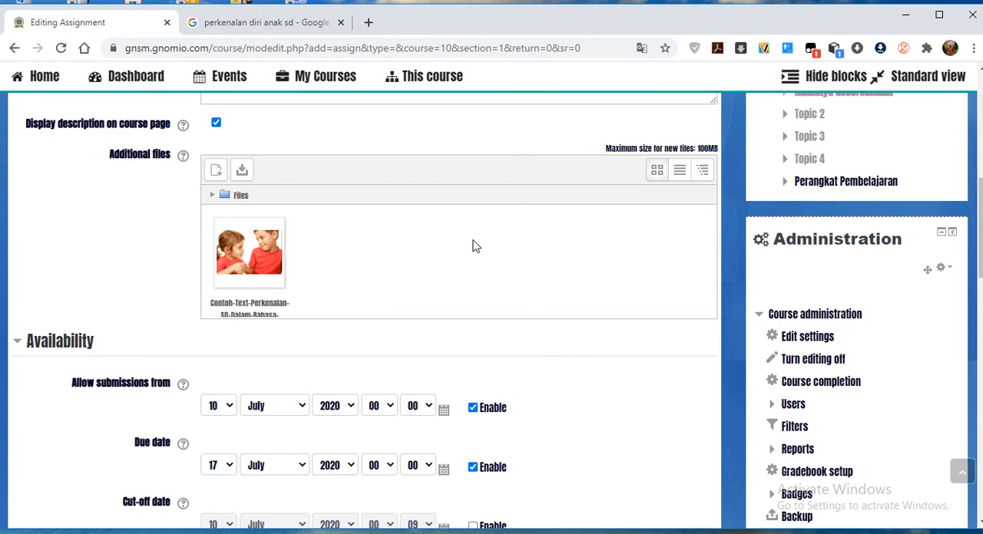
# Set the assignment to allow submissions from 13 July 2020 and make it due on 15 July 2020.
pyautogui.scroll(-2, 604, 389)
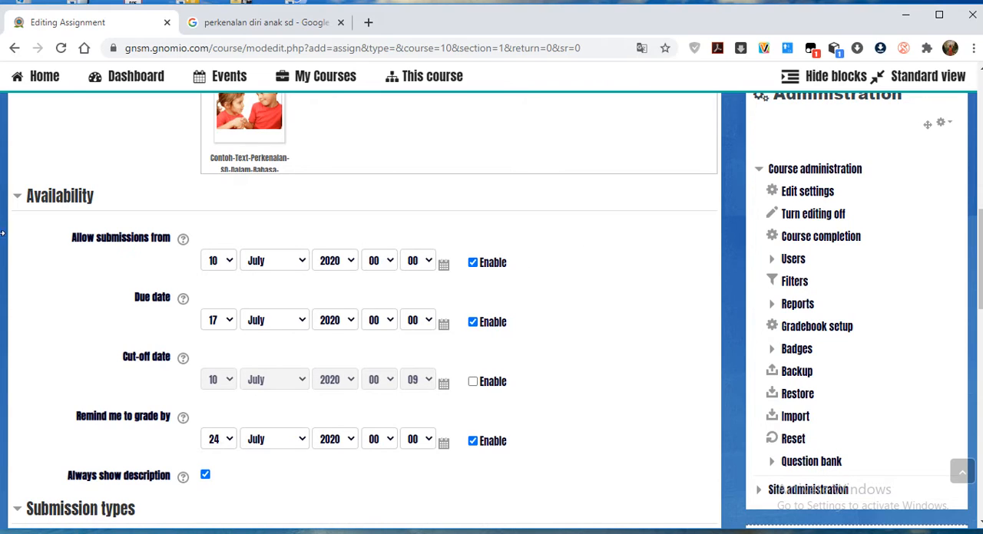
pyautogui.scroll(3, 300, 268)
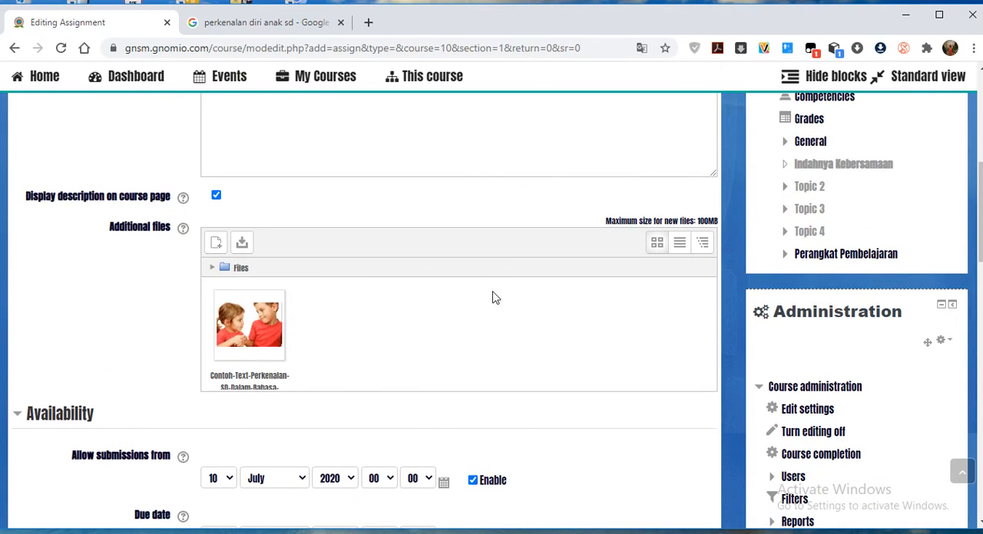
pyautogui.scroll(2, 406, 340)
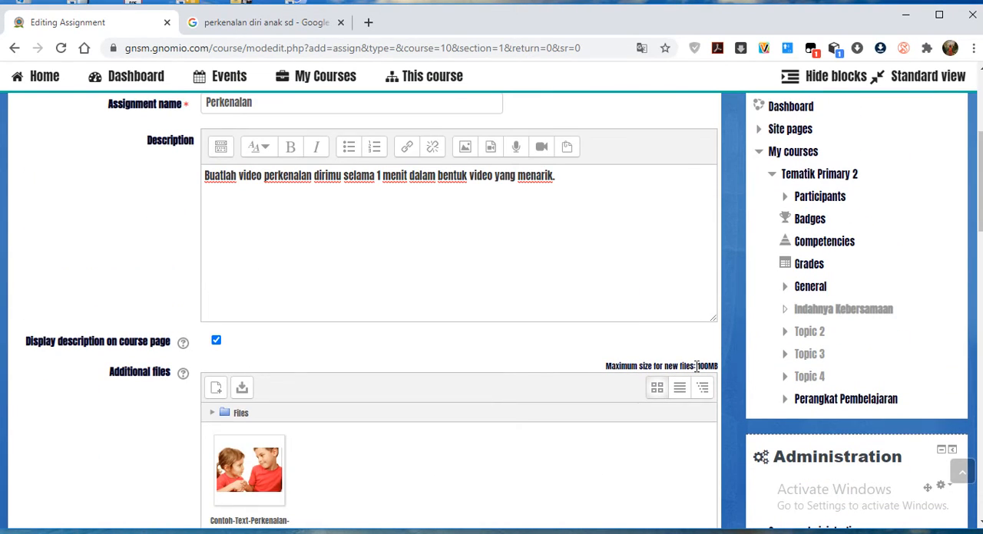
pyautogui.scroll(-4, 581, 384)
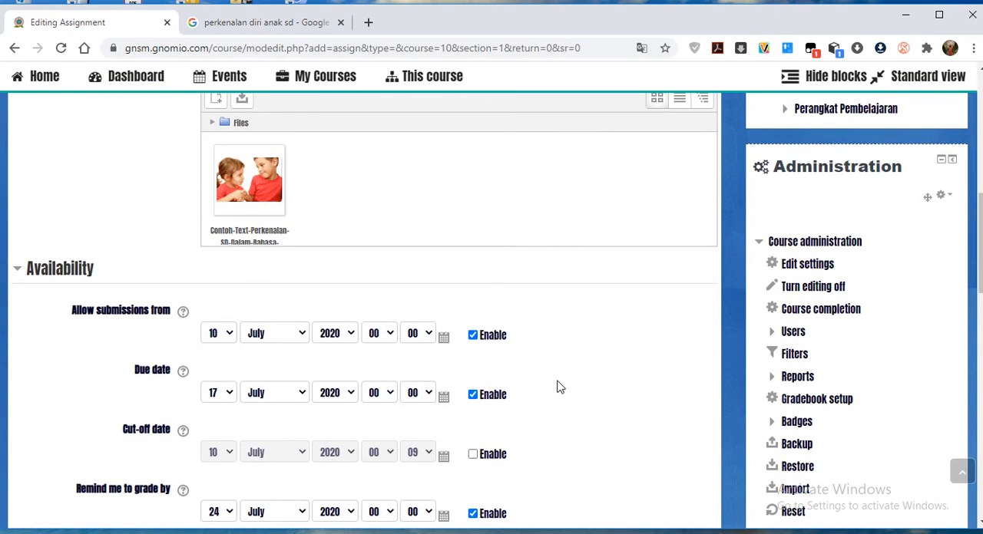
pyautogui.scroll(-2, 559, 387)
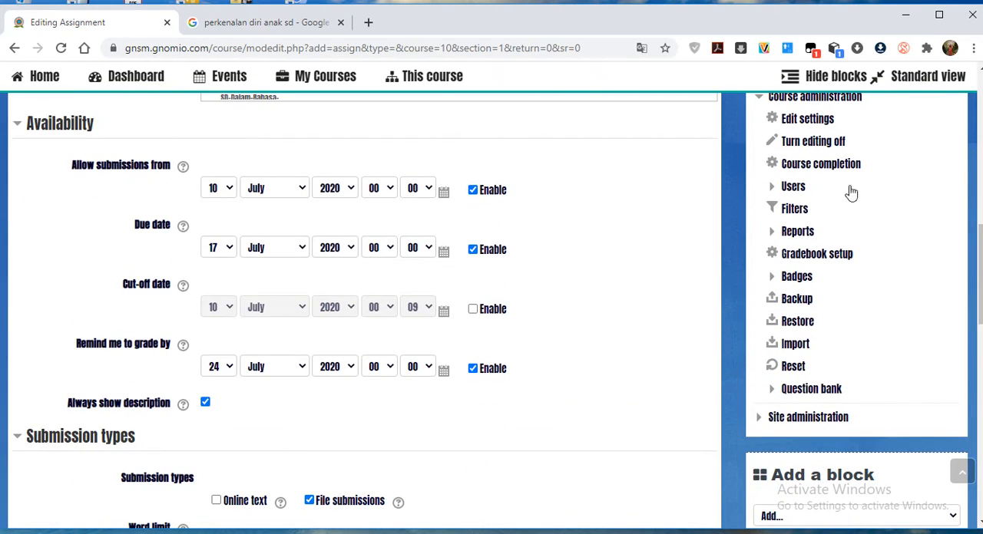
pyautogui.click(226, 189)
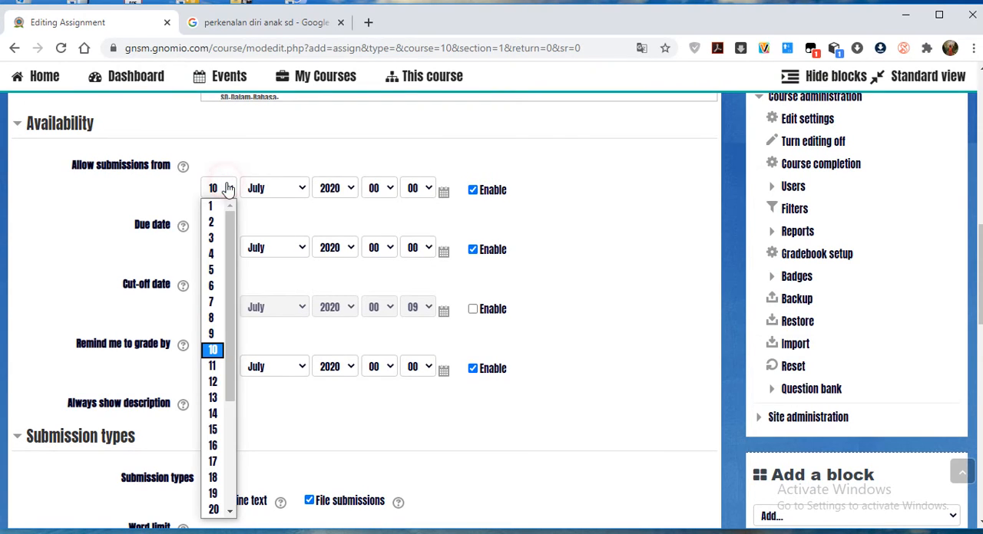
pyautogui.click(213, 398)
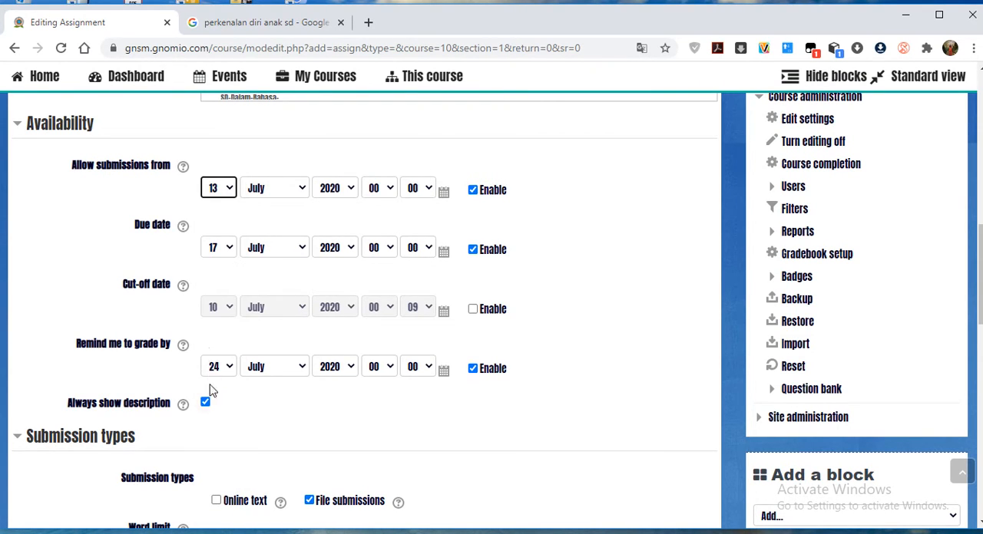
pyautogui.click(227, 249)
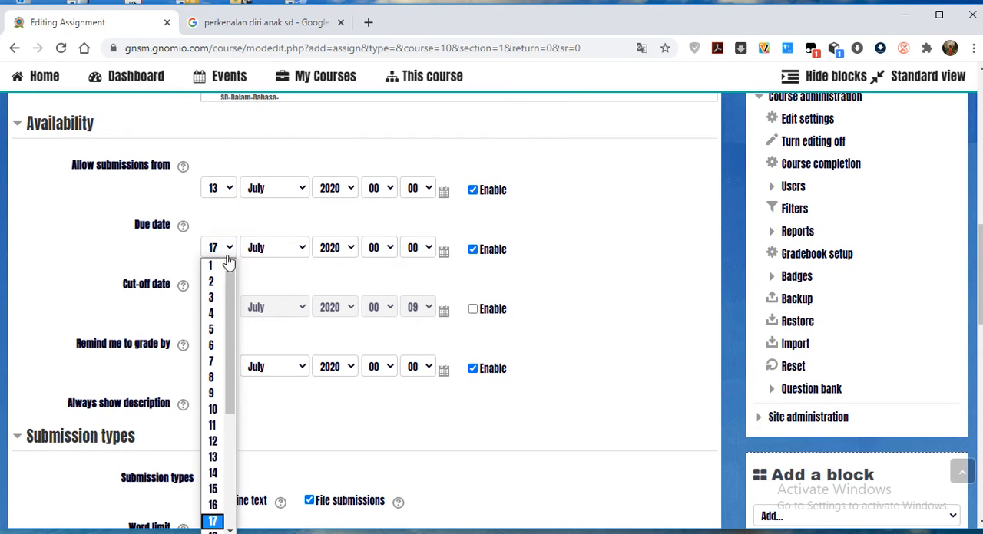
pyautogui.click(214, 489)
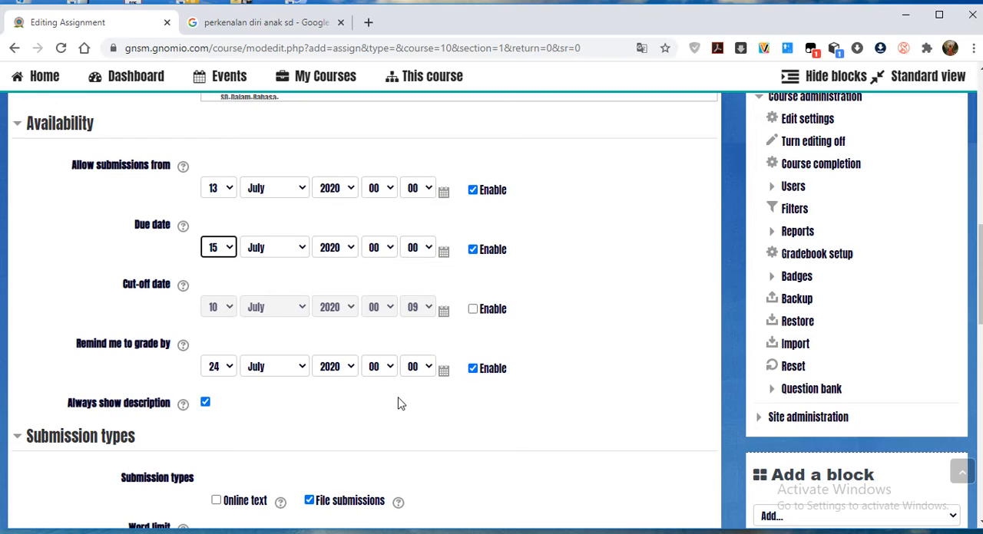
# Set the assignment's grading reminder to 16 July 2020.
pyautogui.click(230, 368)
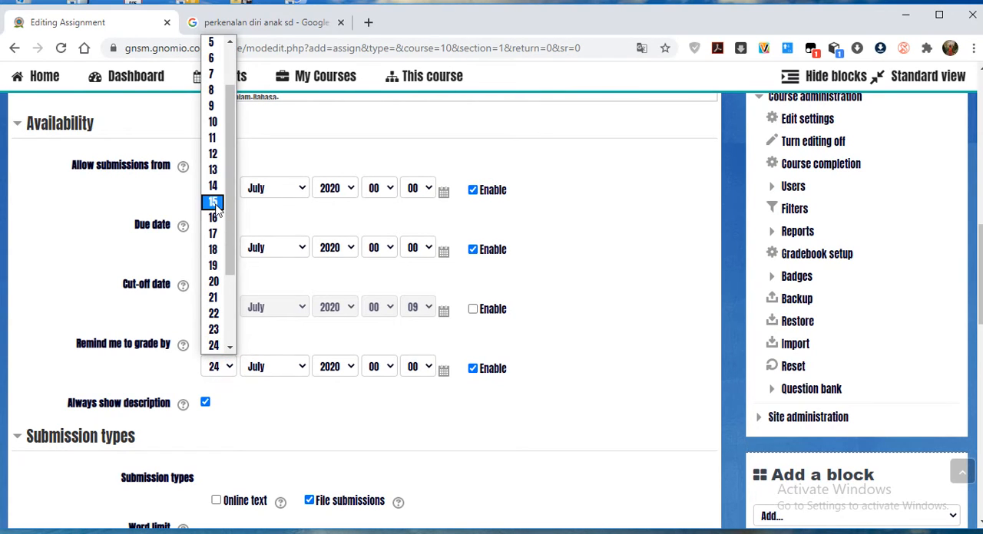
pyautogui.click(572, 238)
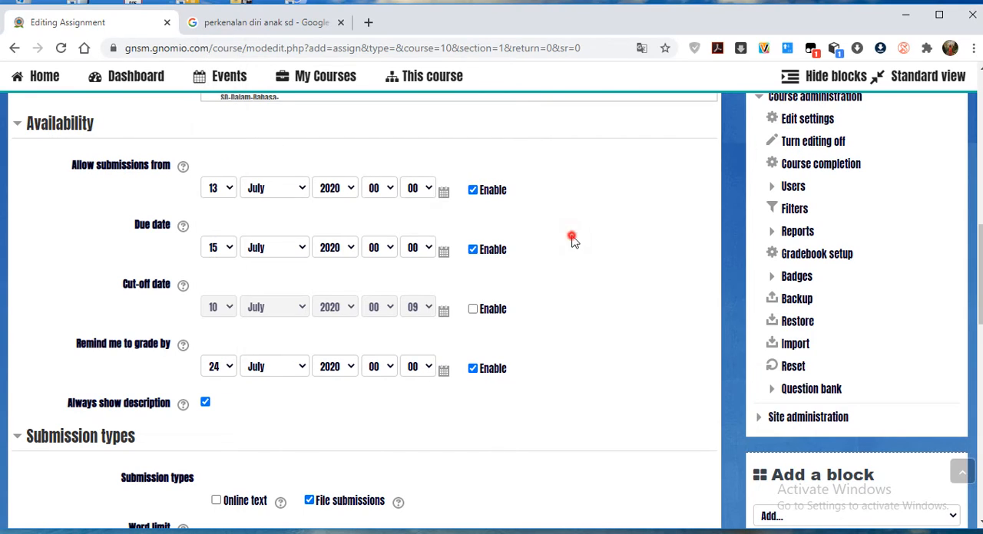
pyautogui.click(225, 363)
pyautogui.click(215, 220)
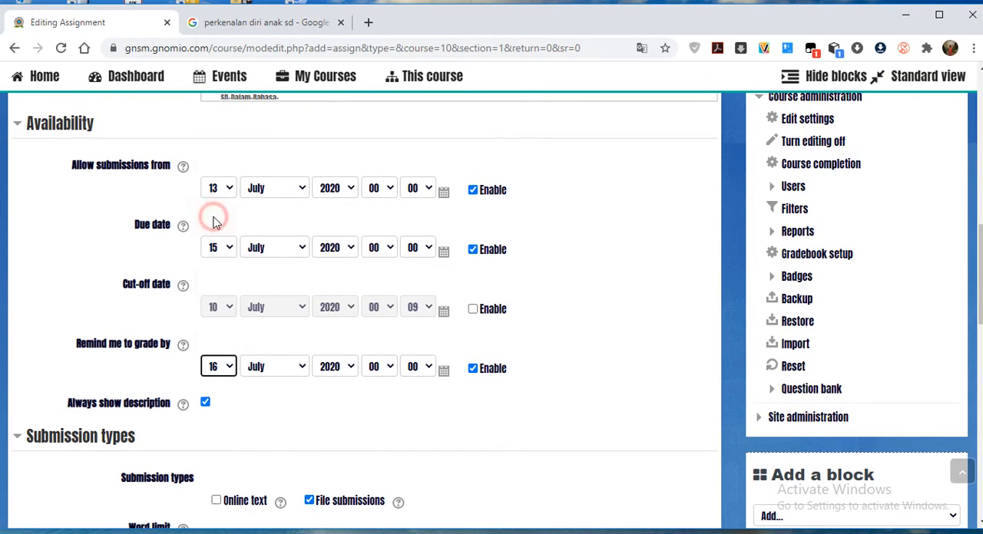
# Examine the assignment's submission types, upload limits, accepted file types and feedback options, including the inline comment choices.
pyautogui.scroll(-1, 407, 491)
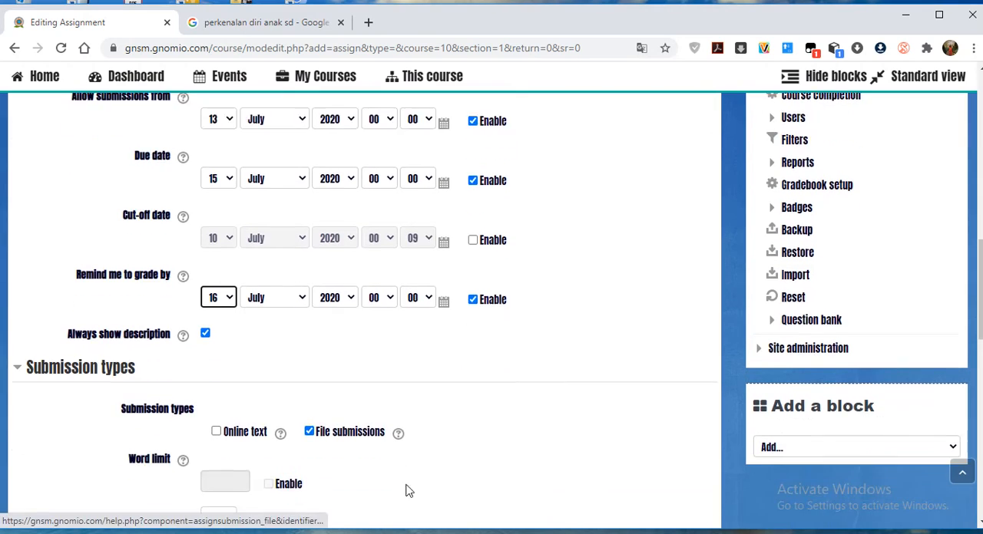
pyautogui.scroll(-1, 407, 491)
pyautogui.scroll(-1, 134, 380)
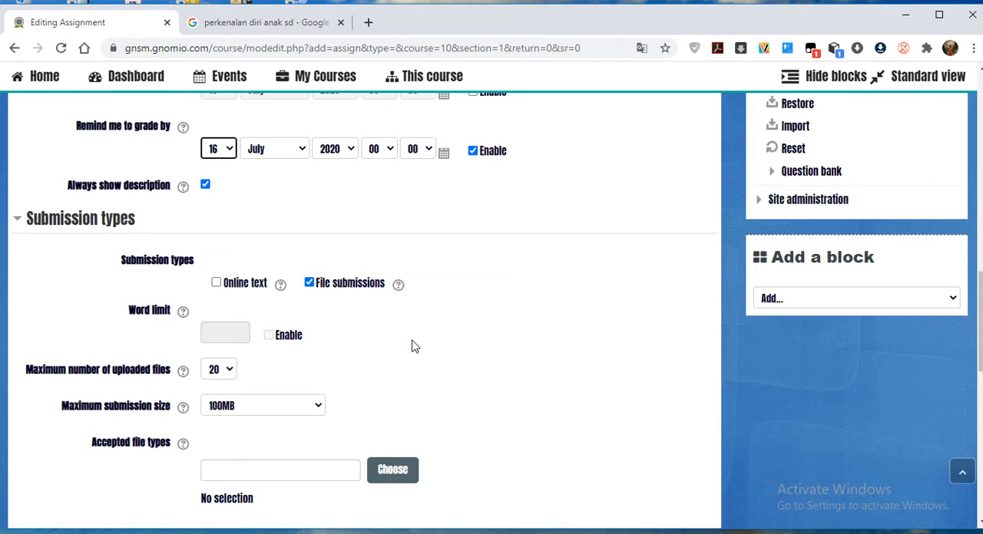
pyautogui.scroll(-2, 411, 352)
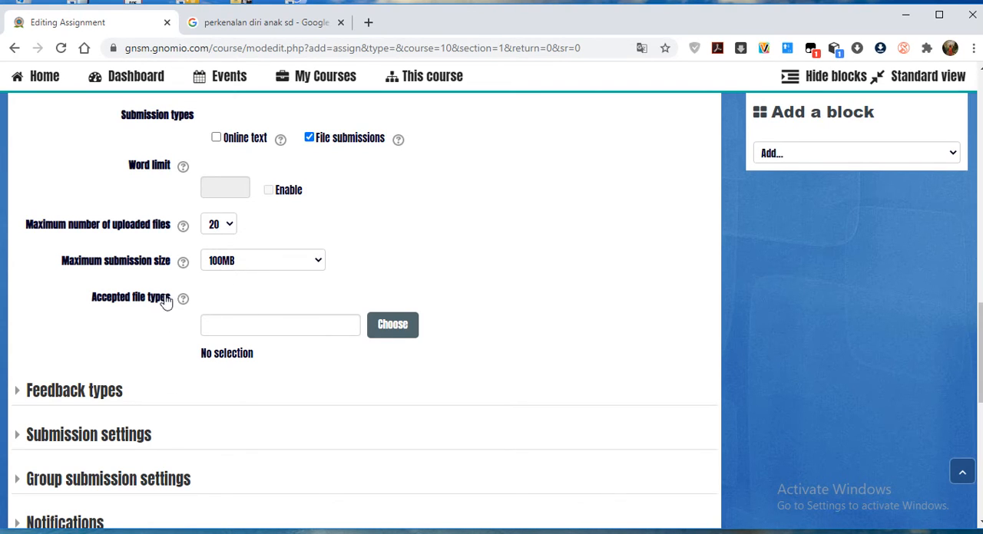
pyautogui.click(236, 329)
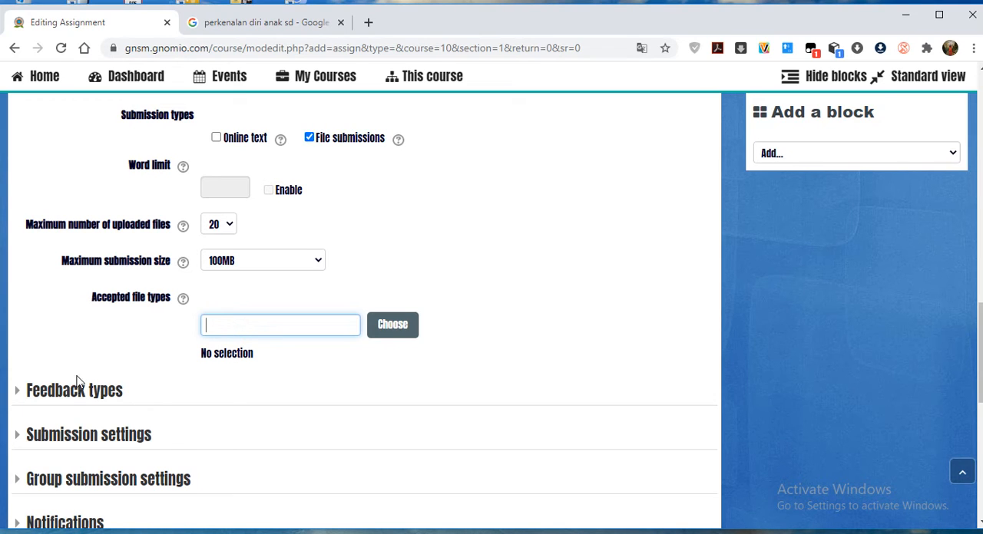
pyautogui.click(66, 397)
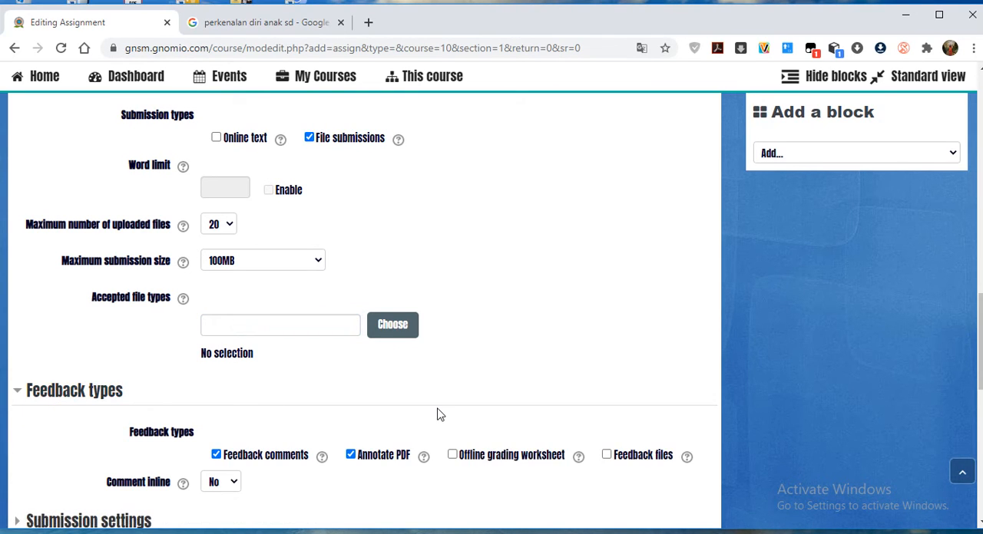
pyautogui.scroll(-2, 365, 398)
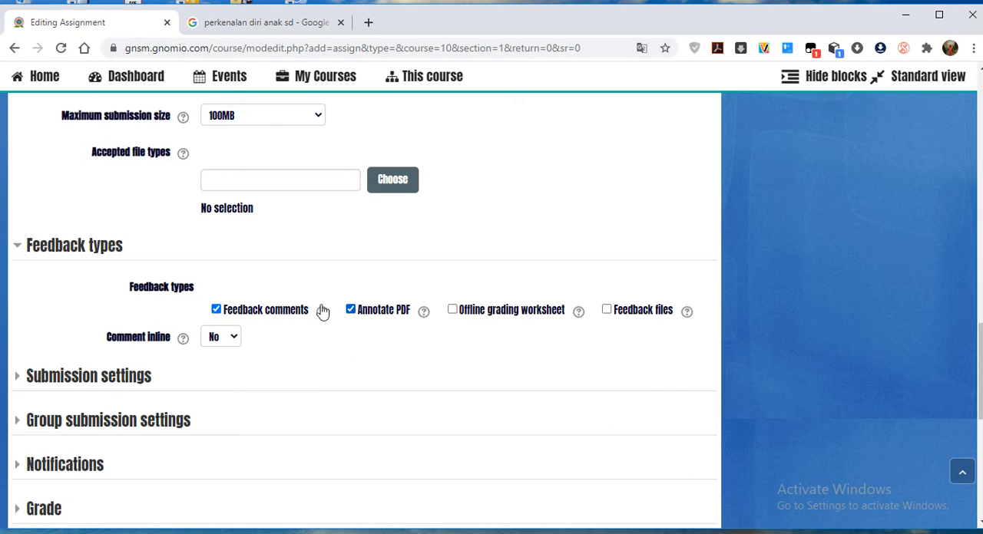
pyautogui.click(229, 338)
pyautogui.click(259, 351)
# Examine the assignment's submission settings and notification options, and the remaining sections down to the end of the form.
pyautogui.click(90, 380)
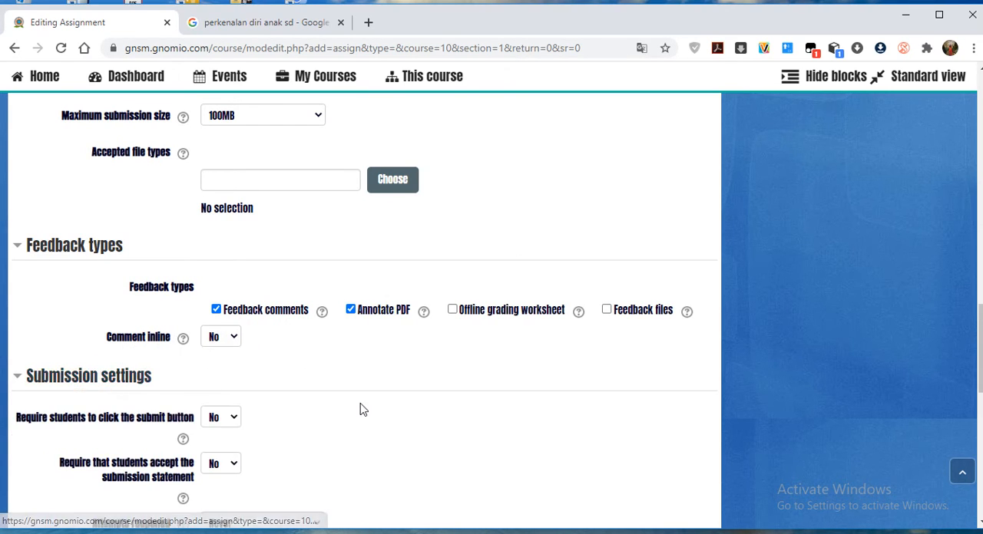
pyautogui.scroll(-2, 364, 409)
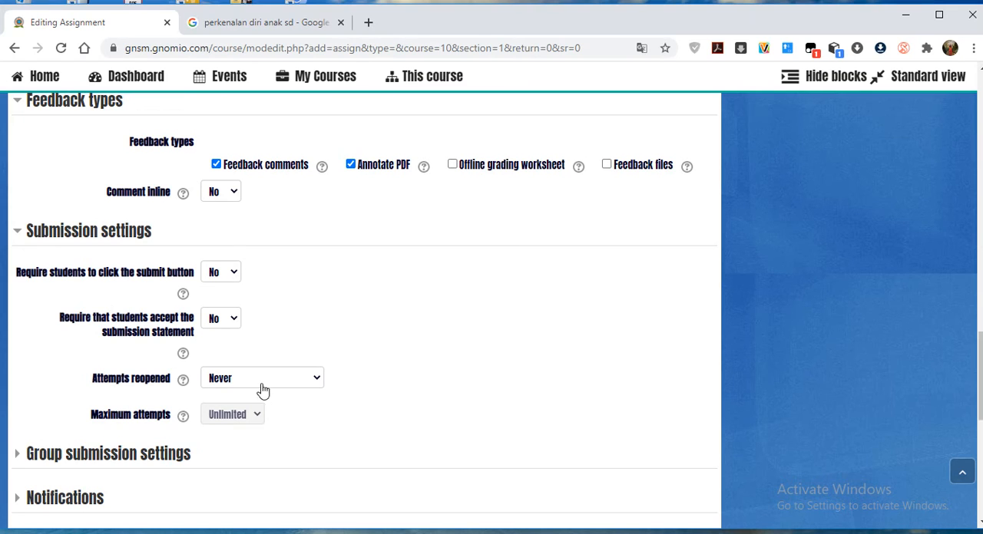
pyautogui.scroll(-2, 187, 338)
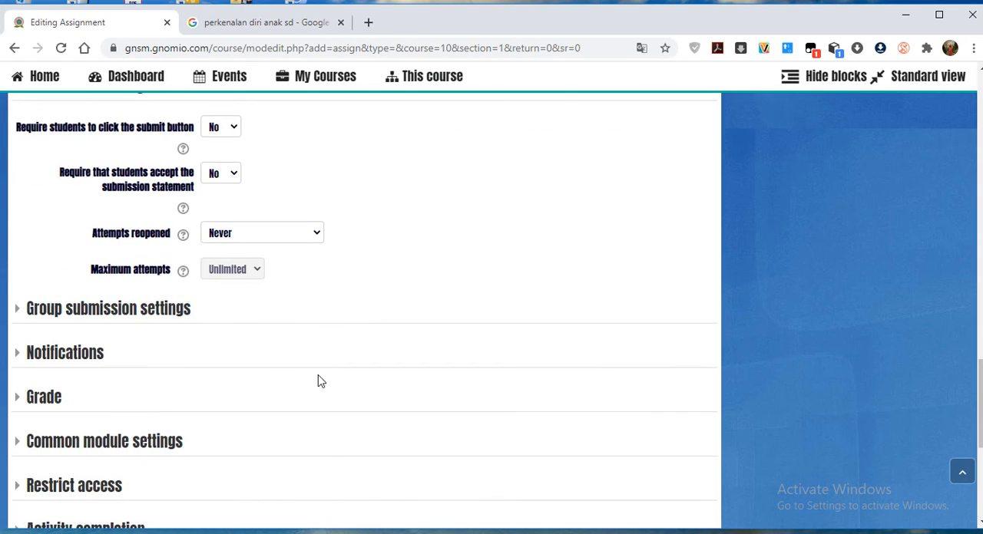
pyautogui.scroll(-1, 318, 381)
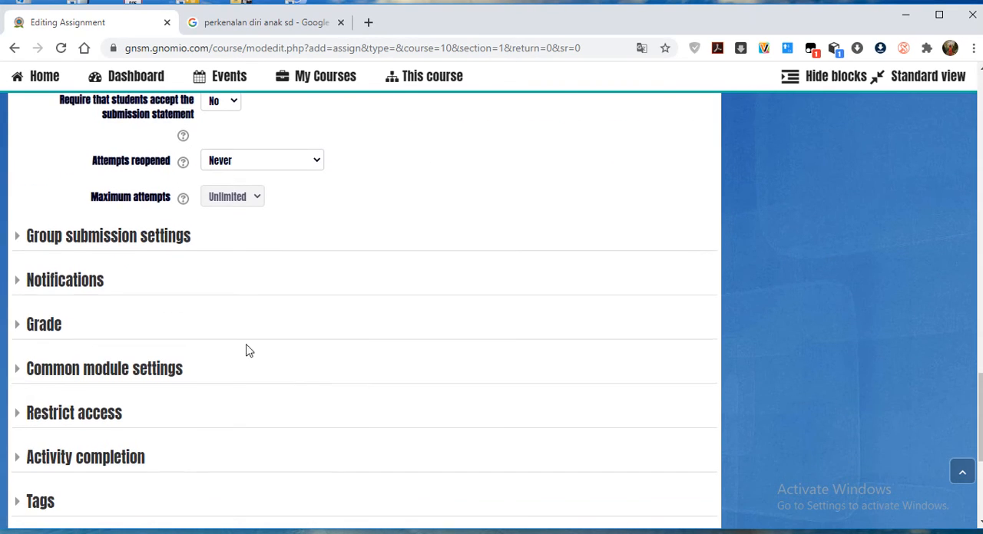
pyautogui.click(87, 284)
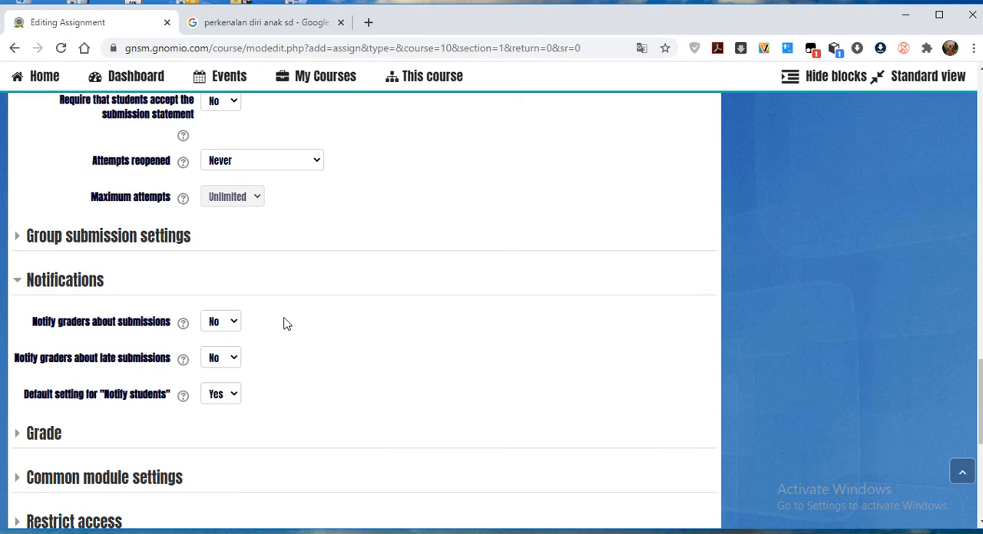
pyautogui.scroll(-2, 222, 330)
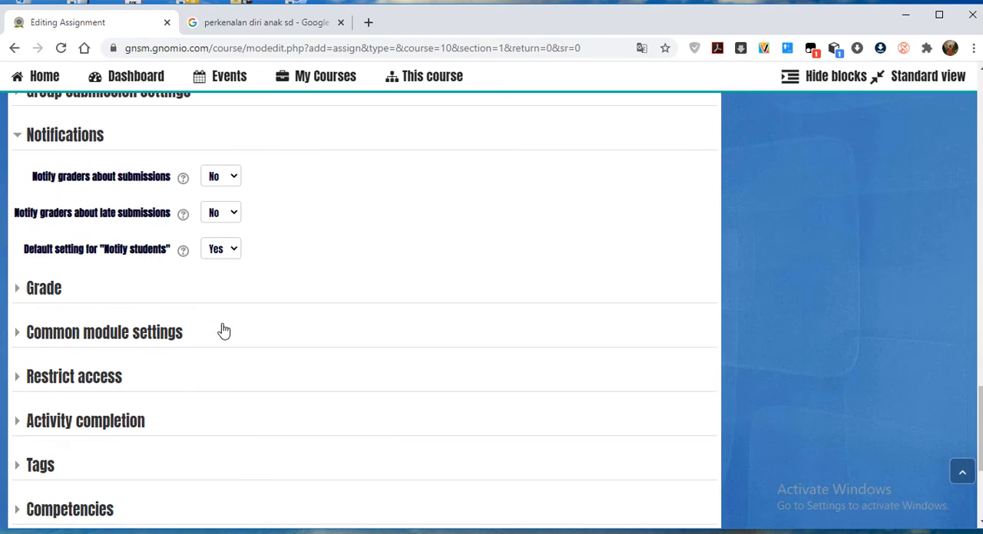
pyautogui.scroll(-1, 281, 331)
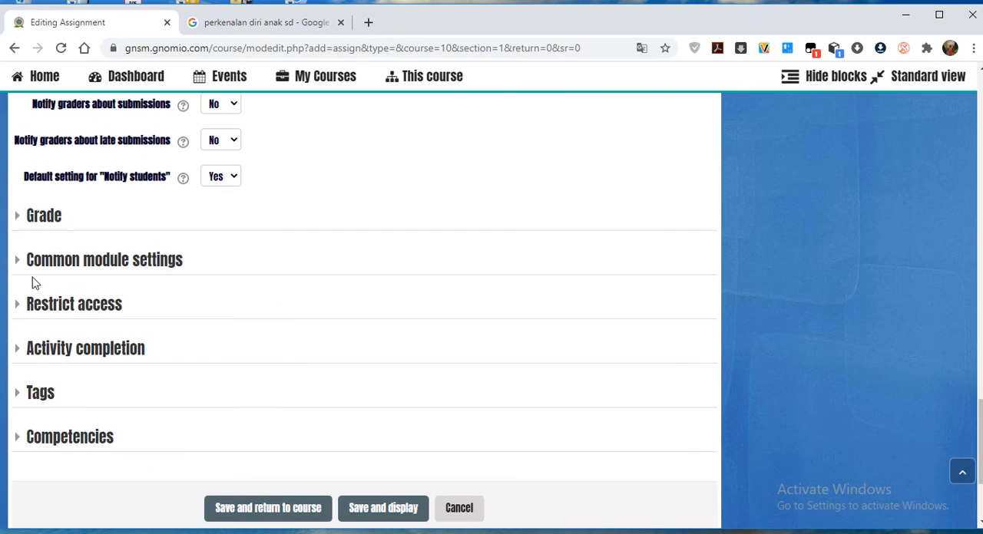
pyautogui.scroll(-1, 333, 199)
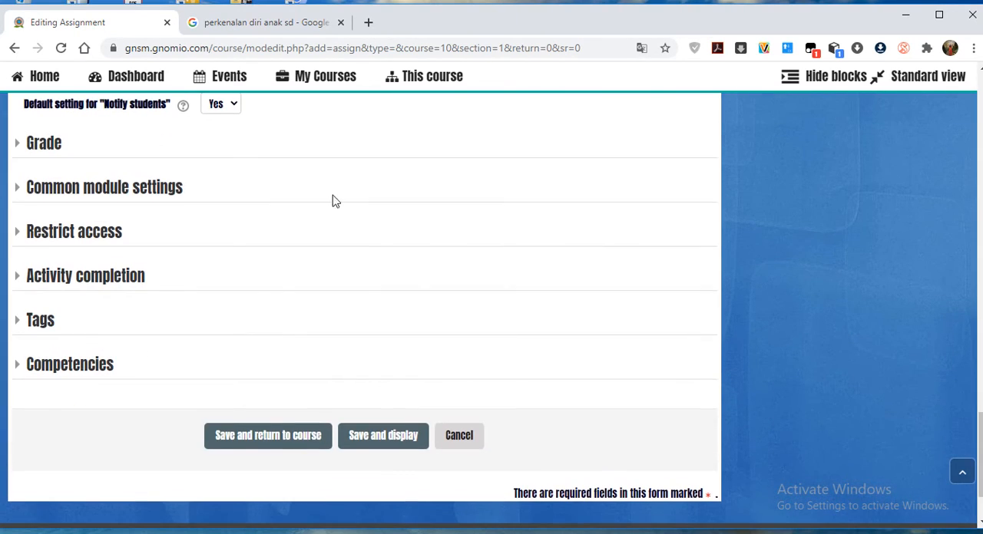
# Save the Perkenalan assignment and display it, checking its description, attached image and grading summary.
pyautogui.click(373, 438)
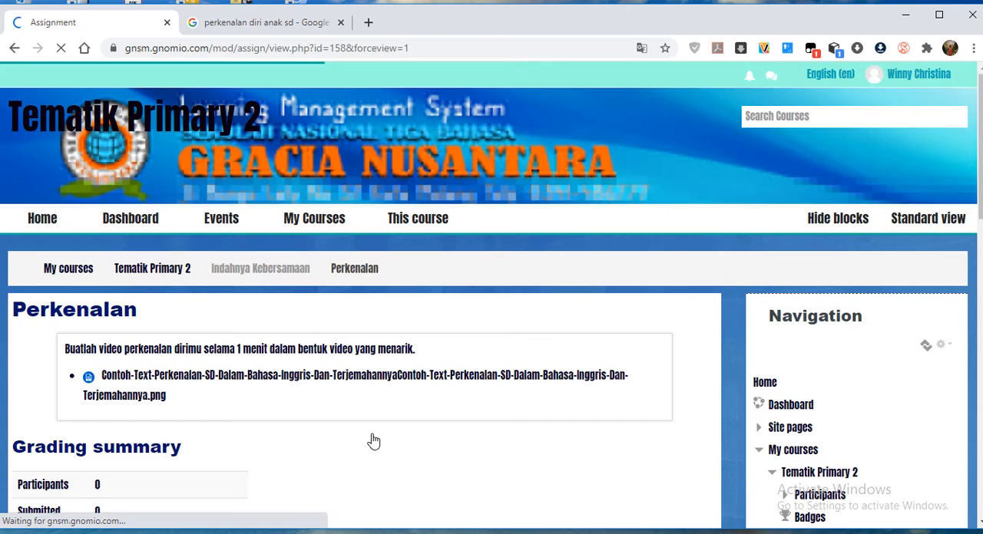
pyautogui.scroll(-3, 378, 441)
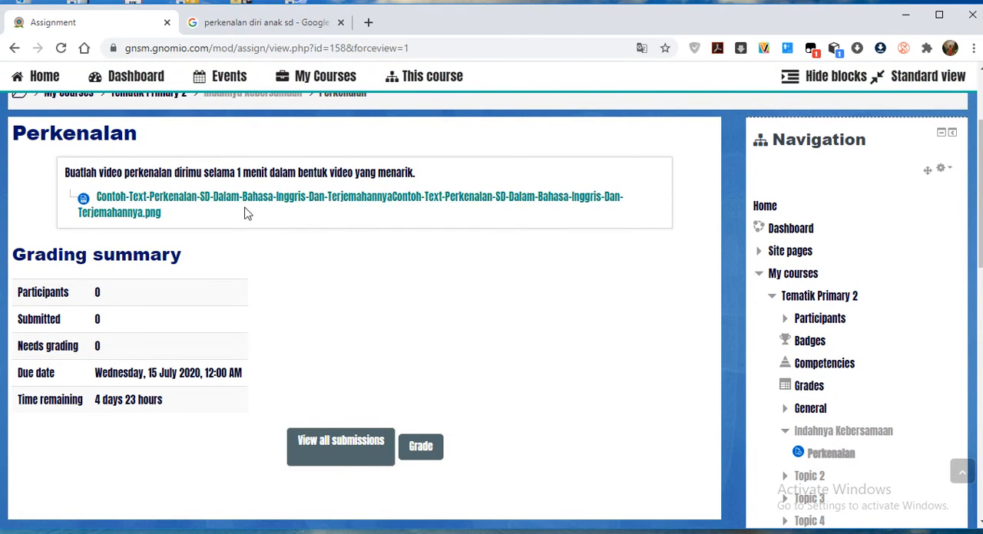
pyautogui.scroll(-2, 141, 346)
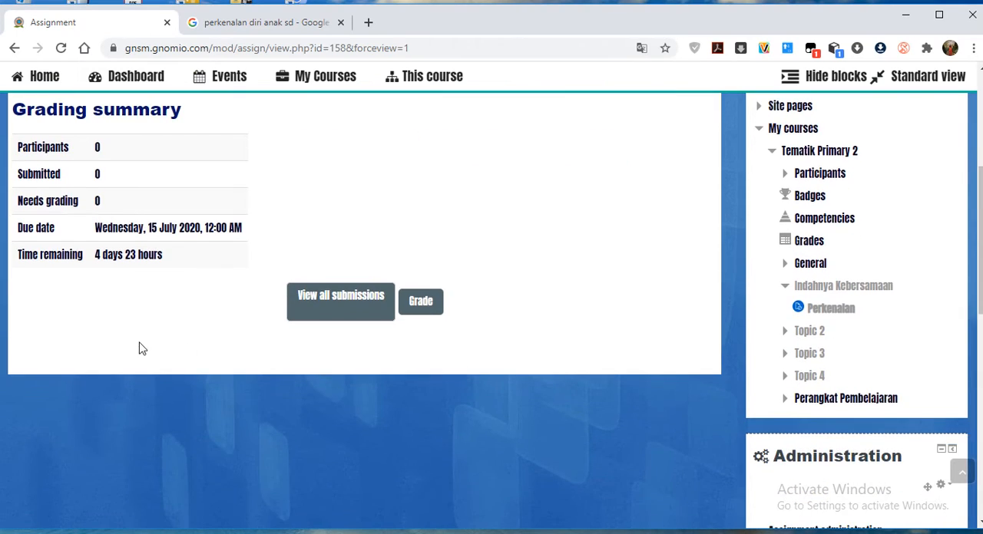
pyautogui.scroll(4, 116, 345)
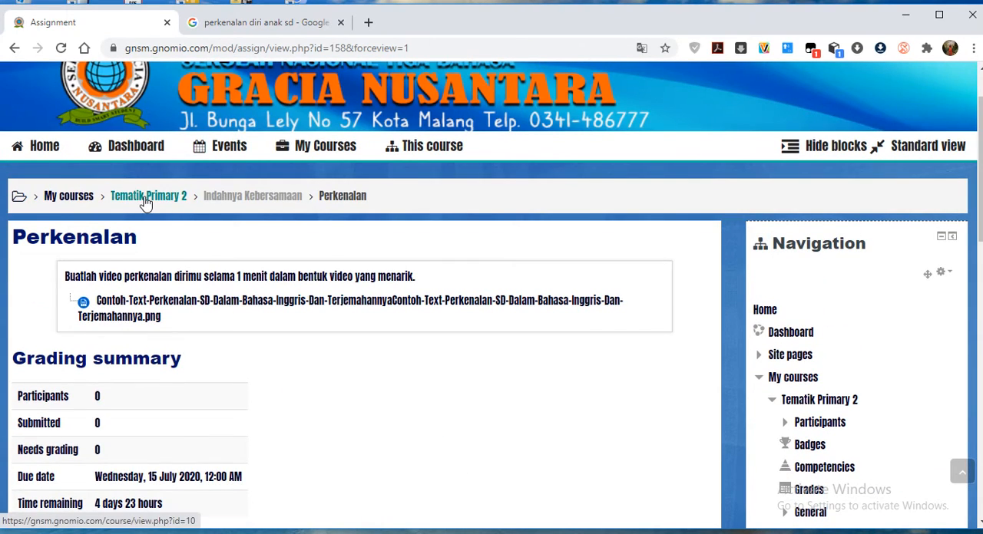
# Return to the Tematik Primary 2 course page and check the Perkenalan entry under Indahnya Kebersamaan.
pyautogui.click(145, 202)
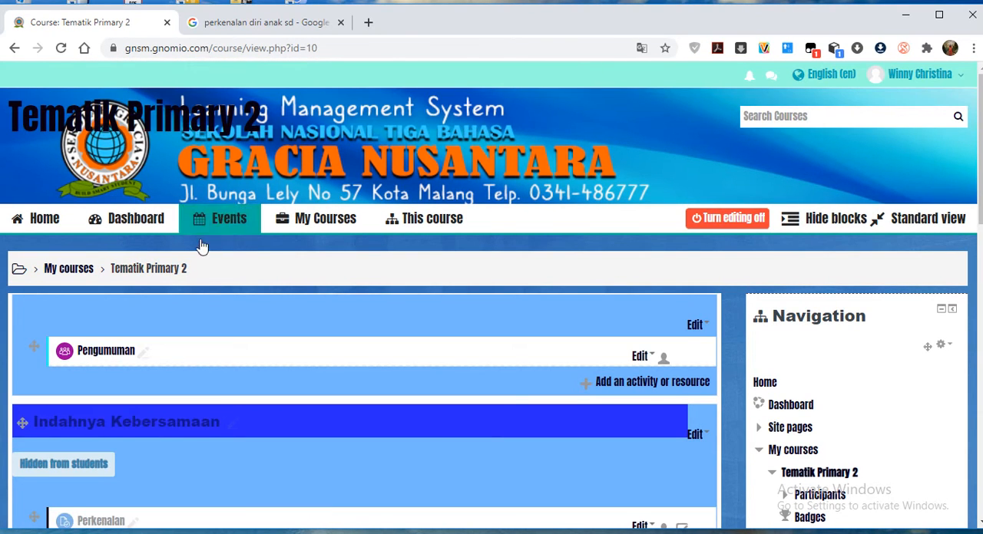
pyautogui.scroll(-3, 202, 246)
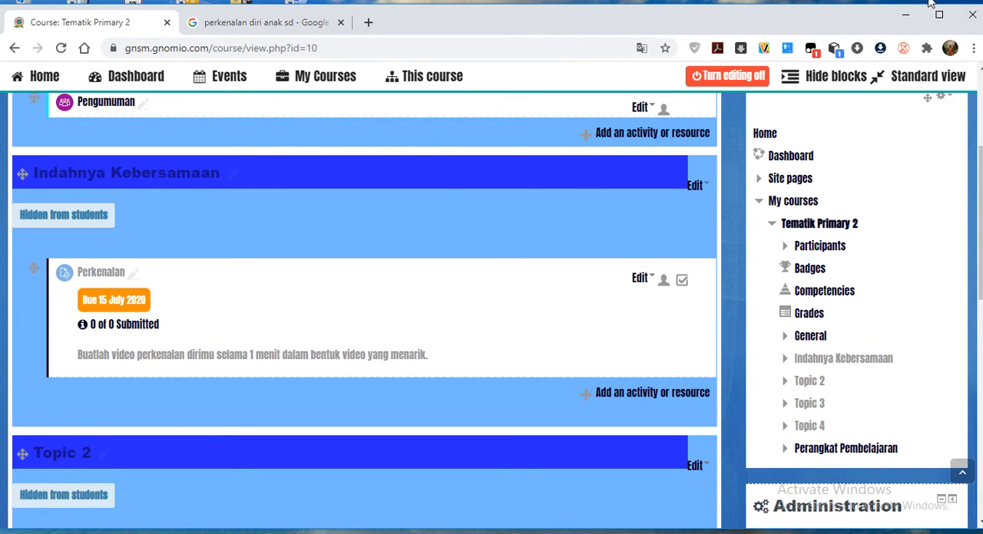
pyautogui.scroll(2, 571, 355)
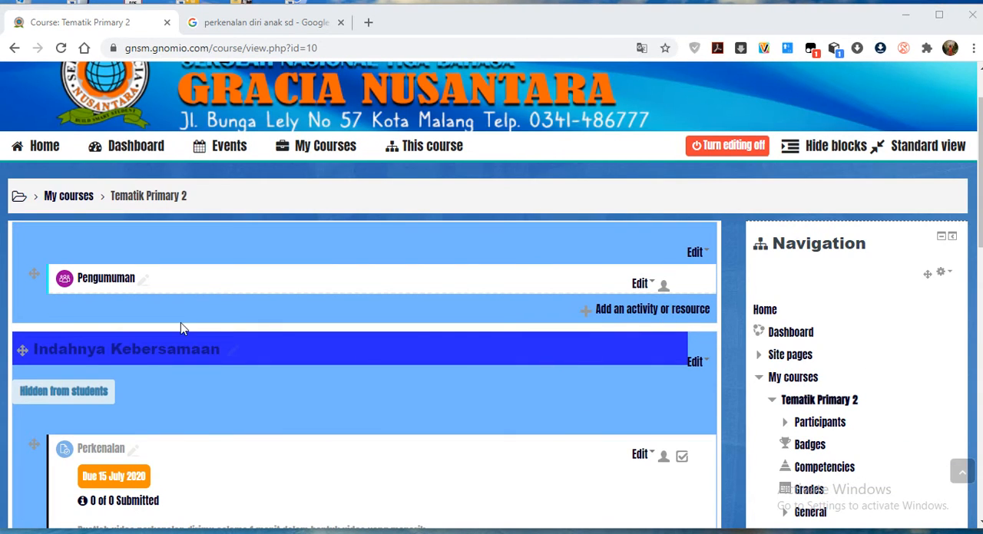
pyautogui.scroll(-1, 171, 292)
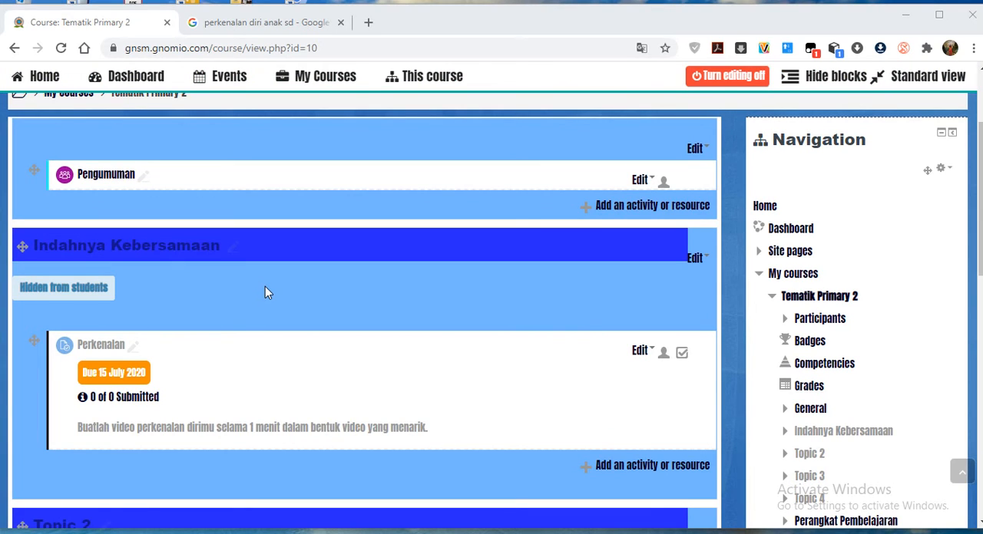
pyautogui.scroll(-1, 265, 292)
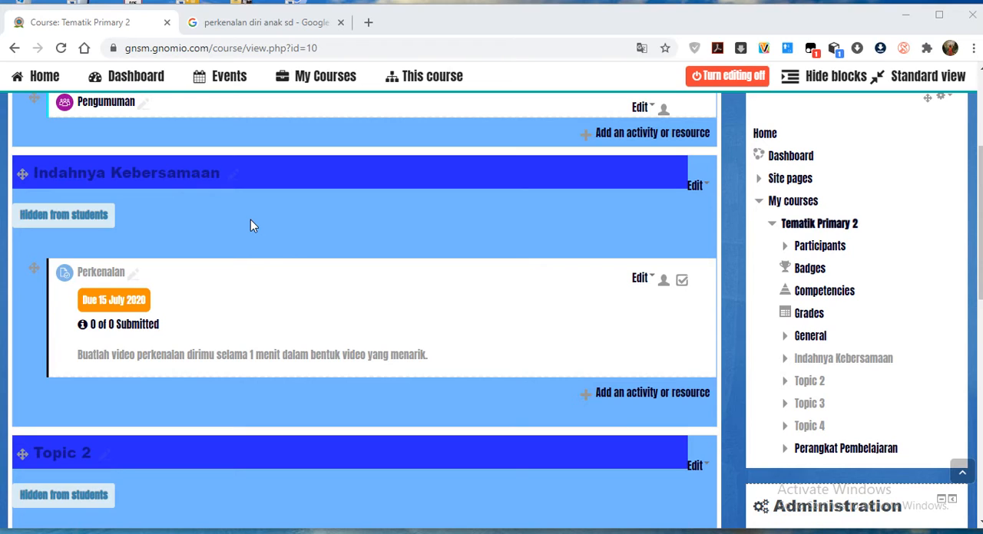
# Add a new Chat activity to the Indahnya Kebersamaan section.
pyautogui.click(634, 394)
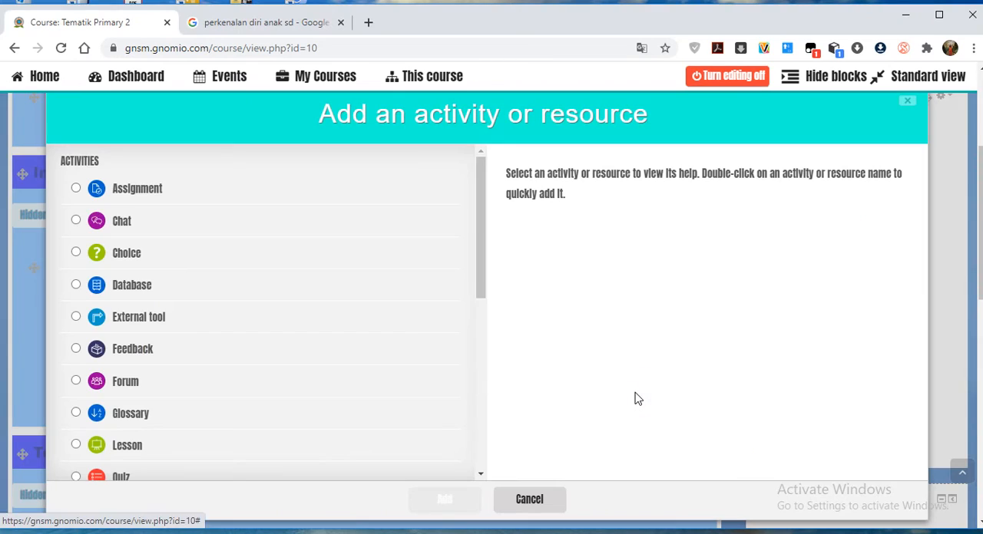
pyautogui.click(122, 222)
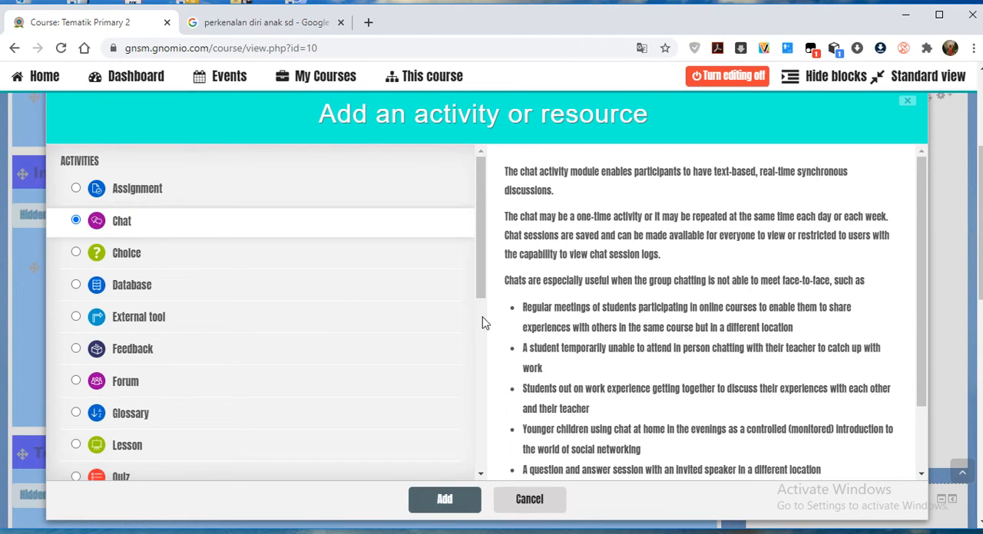
pyautogui.scroll(-1, 538, 333)
pyautogui.scroll(-1, 465, 399)
pyautogui.scroll(-1, 470, 405)
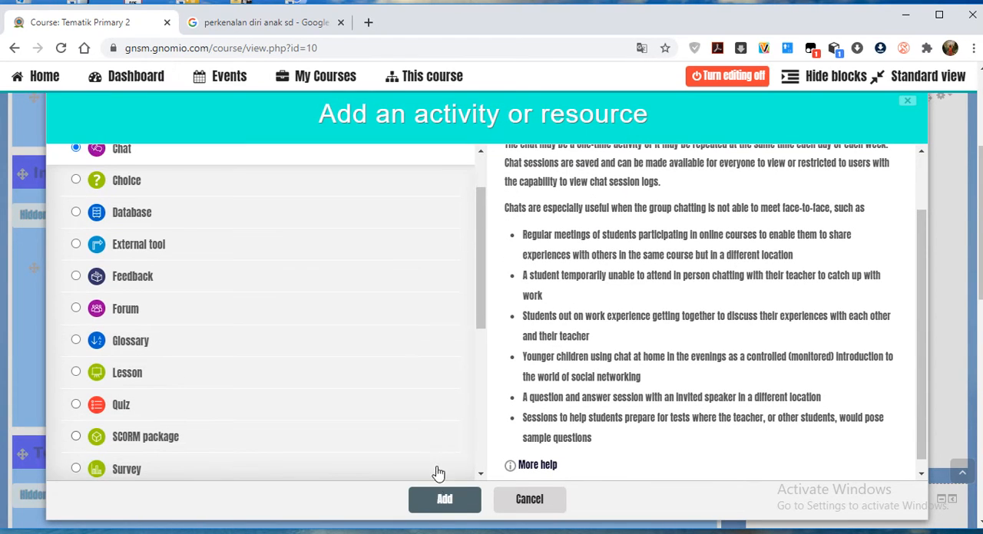
pyautogui.click(441, 501)
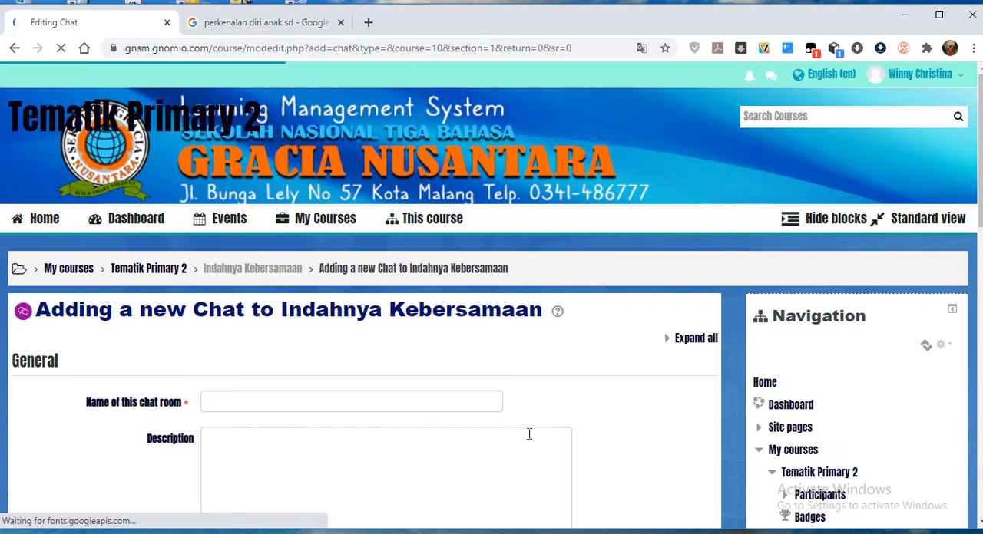
# Name the chat room "Diskusi kelas Primary 2".
pyautogui.scroll(-2, 538, 430)
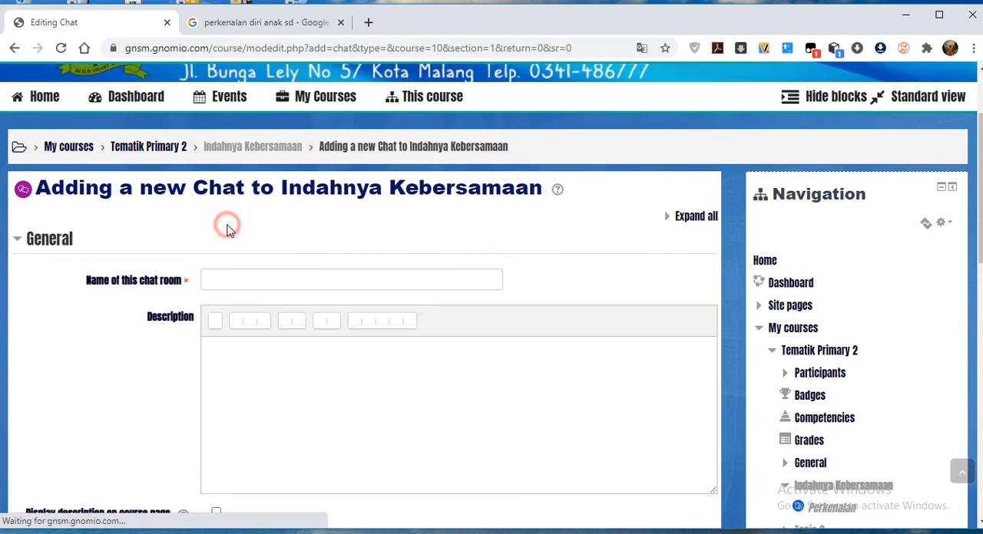
pyautogui.click(226, 279)
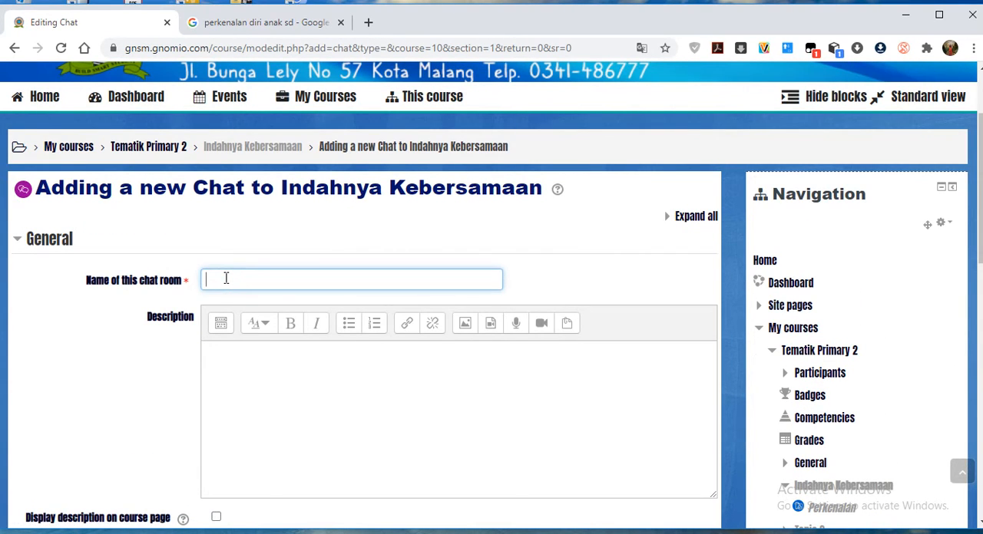
pyautogui.write('Diskusi kelas Primary 2')
# Enter the chat description "Tempat berbagi cerita Primary 2" and have it displayed on the course page.
pyautogui.scroll(-2, 225, 279)
pyautogui.click(243, 192)
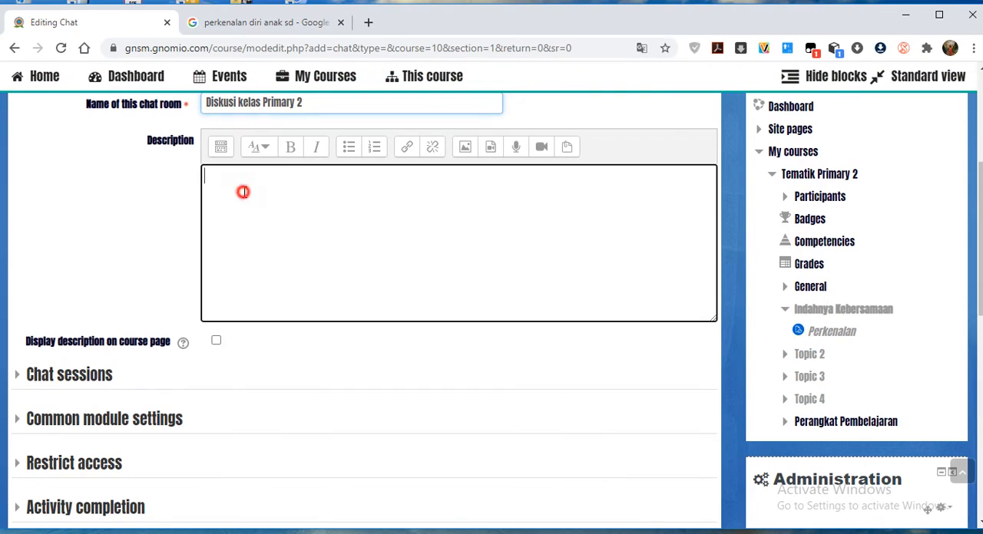
pyautogui.write('Temba')
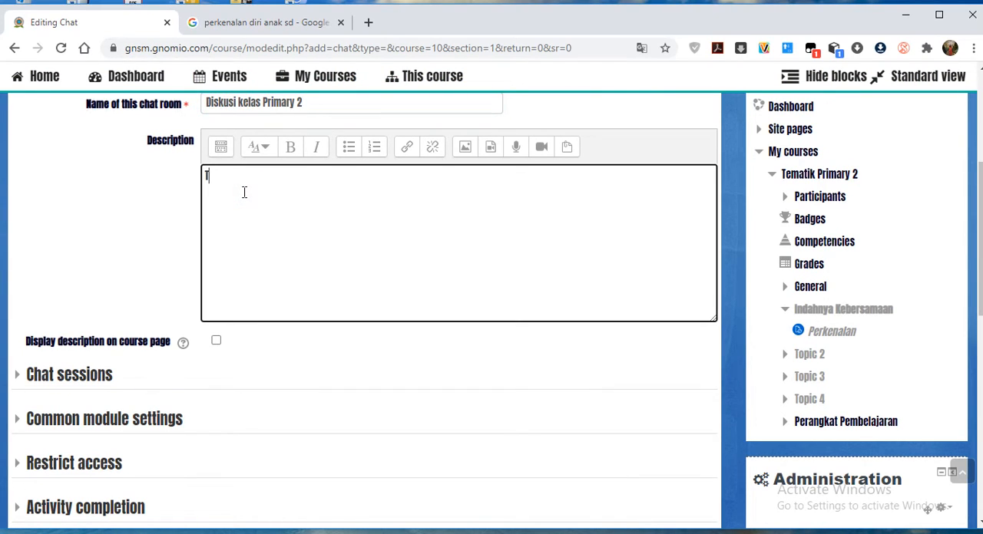
pyautogui.press('BackSpace')
pyautogui.press('BackSpace')
pyautogui.write('pat berbagi cerita Pria')
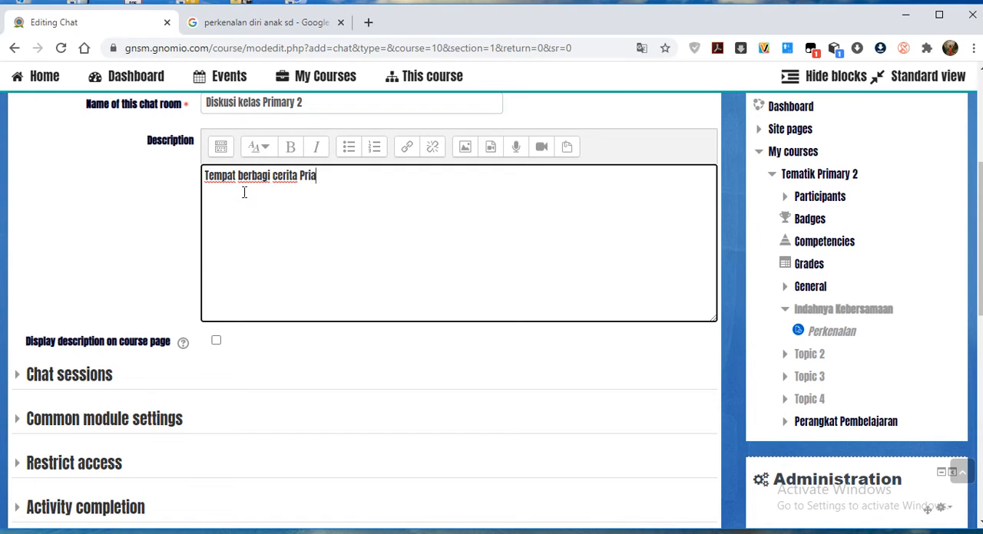
pyautogui.press('BackSpace')
pyautogui.write('mary 2')
pyautogui.click(217, 343)
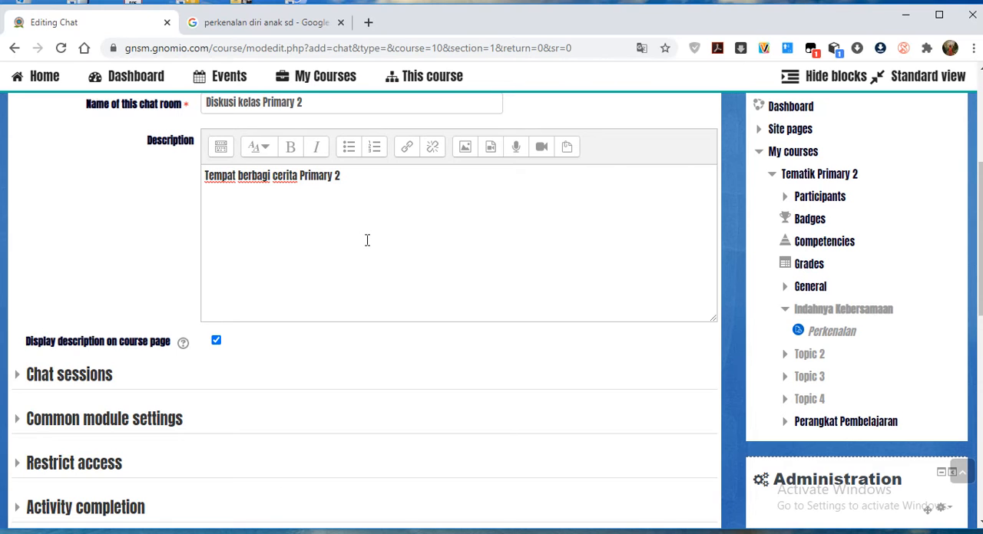
# Set the next chat time to 13 July 2020, 00:01, and save the chat, returning to the course page.
pyautogui.click(80, 383)
pyautogui.scroll(-2, 571, 403)
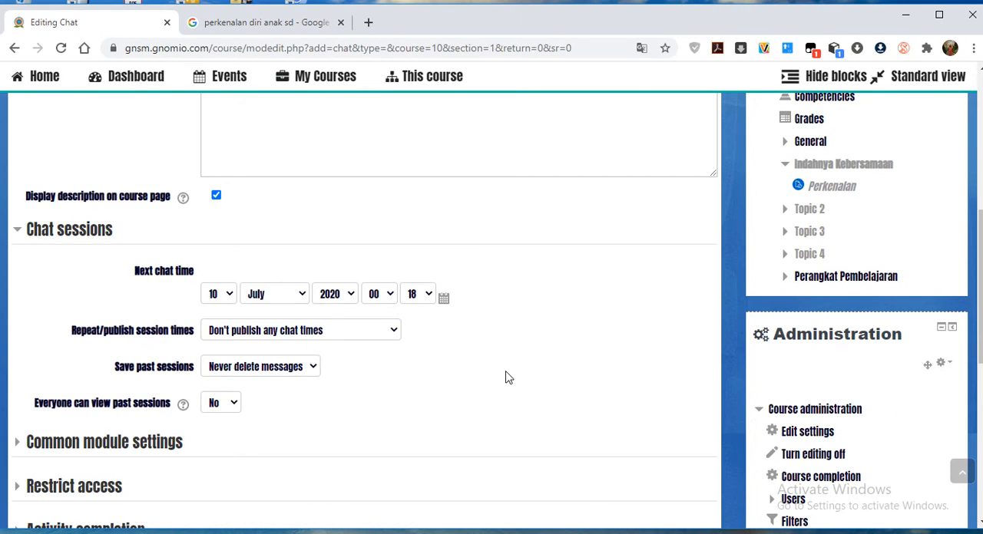
pyautogui.click(231, 298)
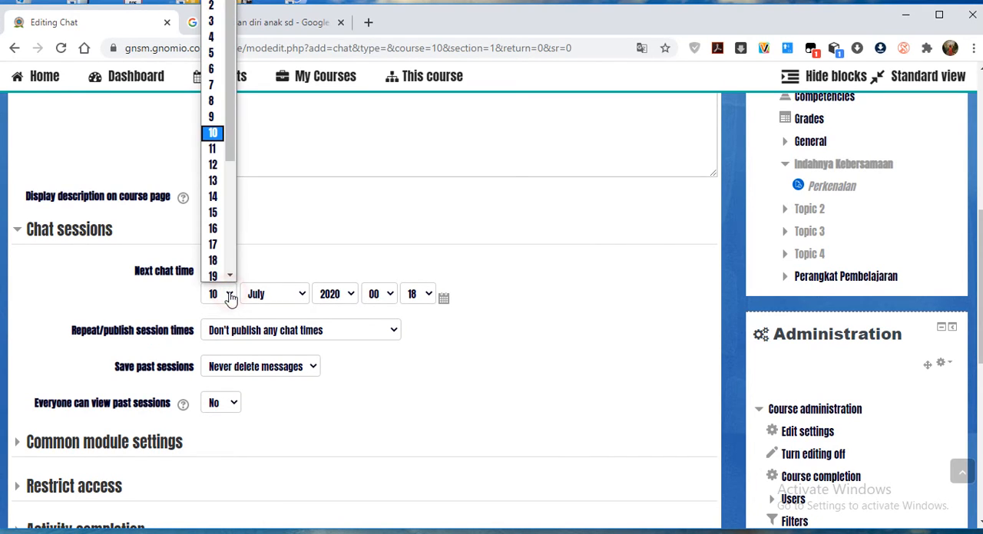
pyautogui.click(213, 181)
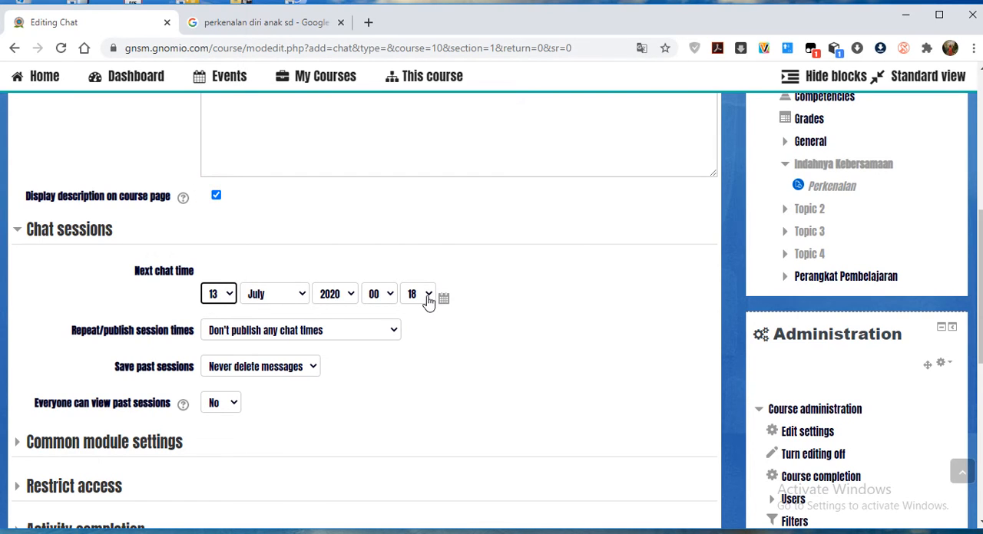
pyautogui.click(428, 300)
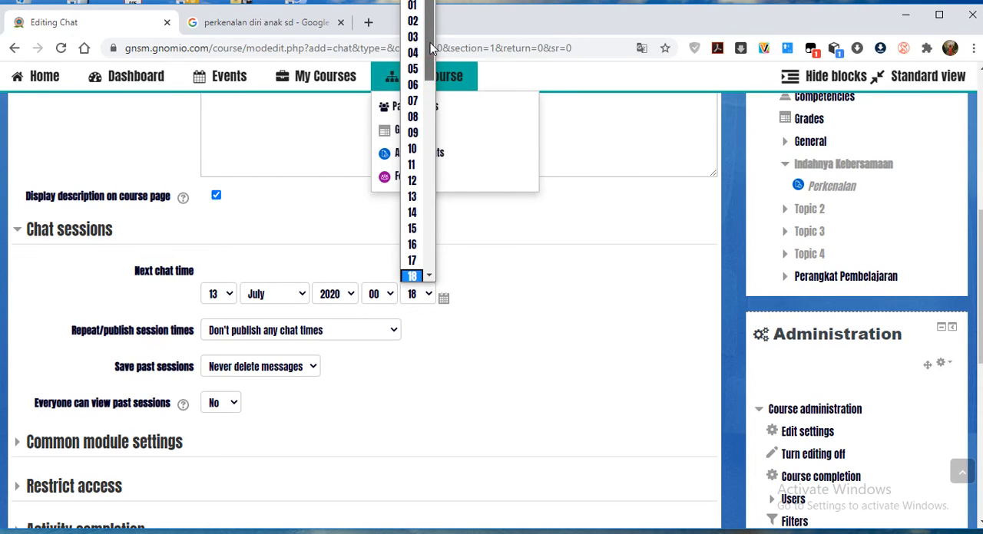
pyautogui.click(413, 6)
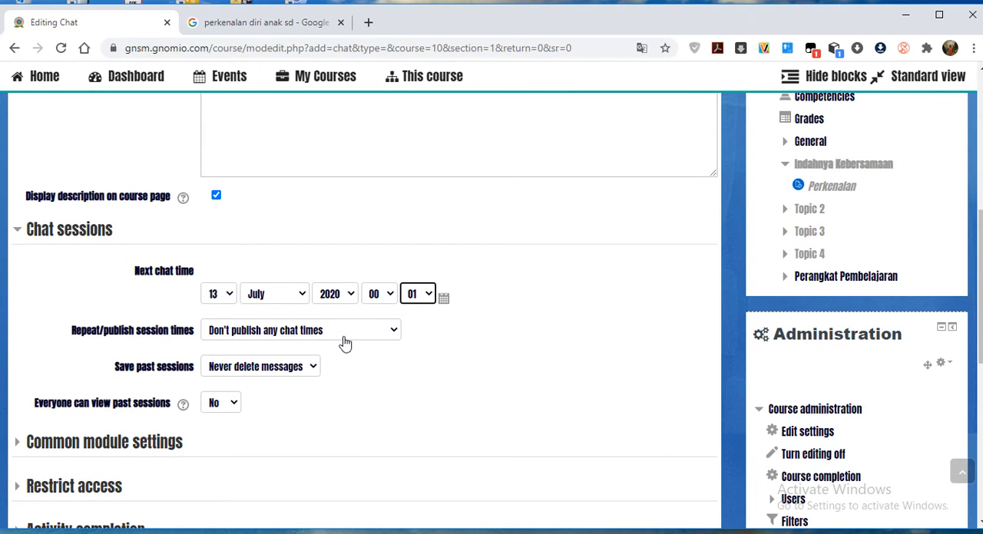
pyautogui.scroll(-4, 218, 412)
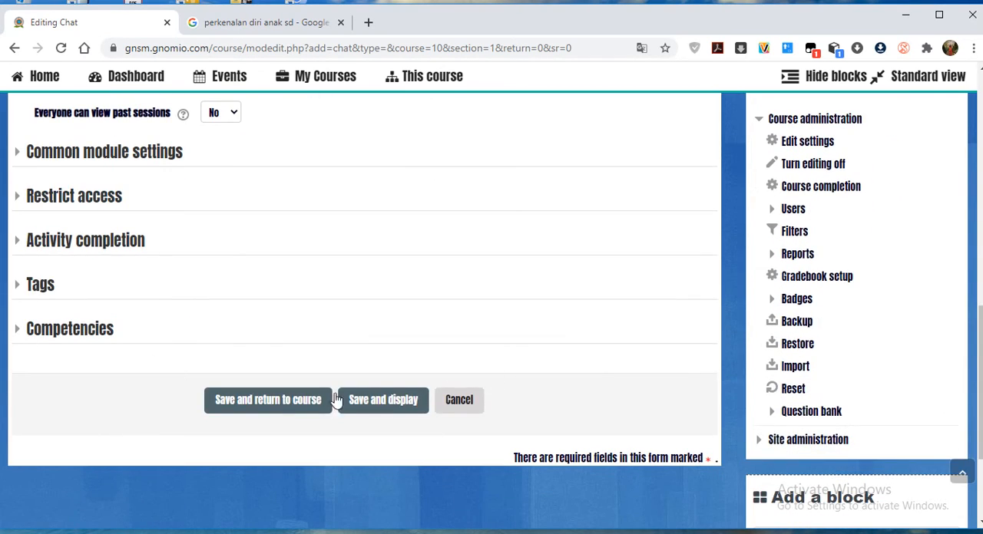
pyautogui.click(292, 403)
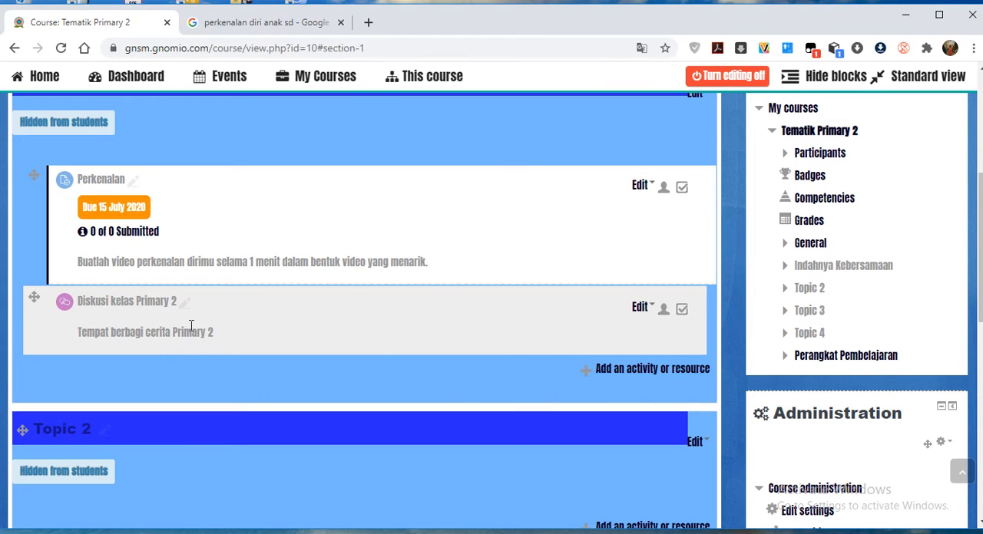
pyautogui.moveTo(33, 175); pyautogui.dragTo(9, 191)
pyautogui.moveTo(35, 301); pyautogui.dragTo(735, 401)
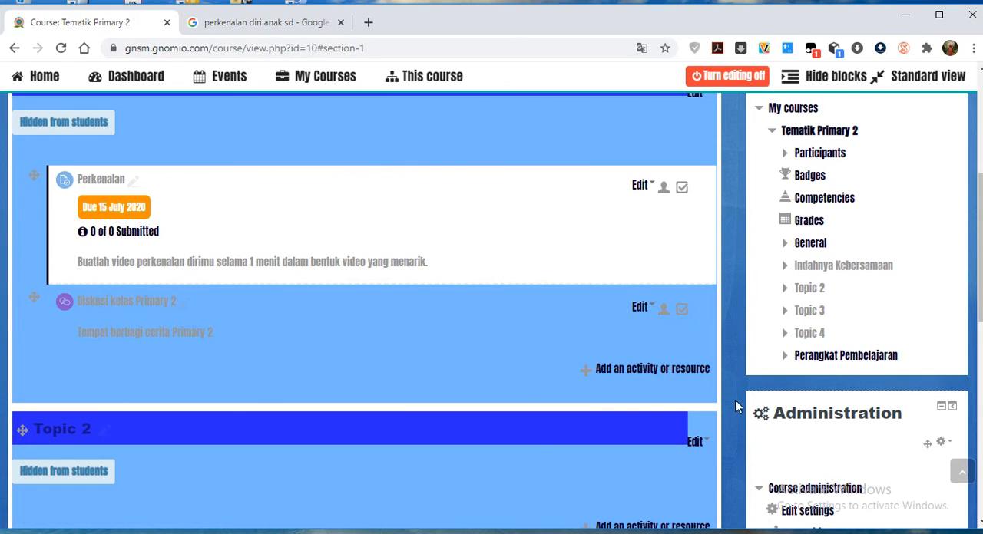
# Read the help text for the Lesson activity and add a new Lesson to the Indahnya Kebersamaan section.
pyautogui.click(695, 375)
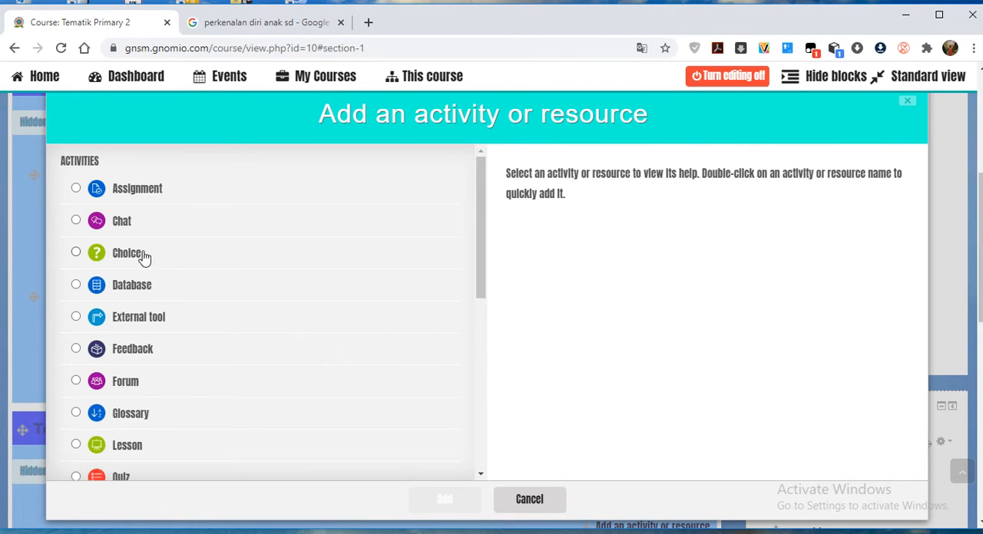
pyautogui.scroll(-1, 161, 366)
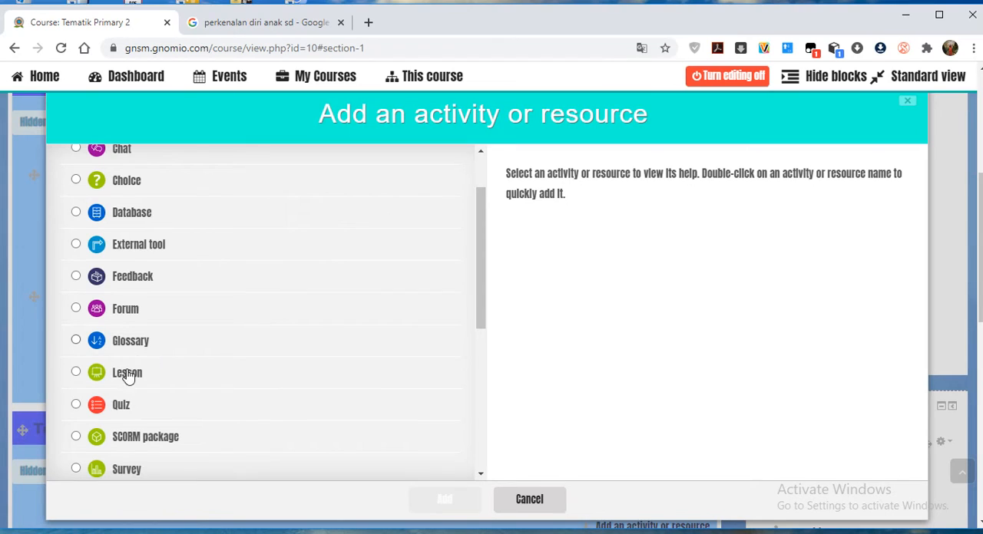
pyautogui.scroll(-1, 143, 408)
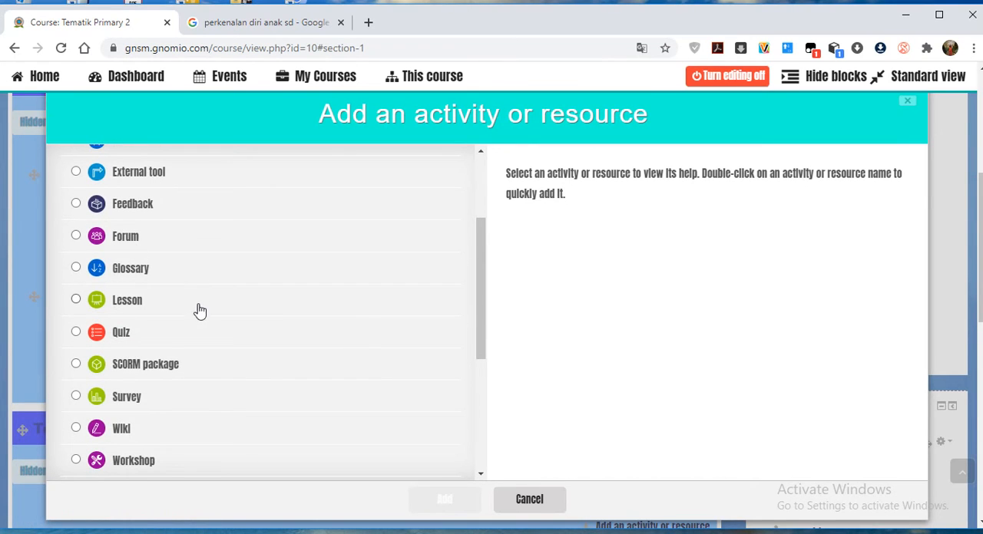
pyautogui.click(135, 305)
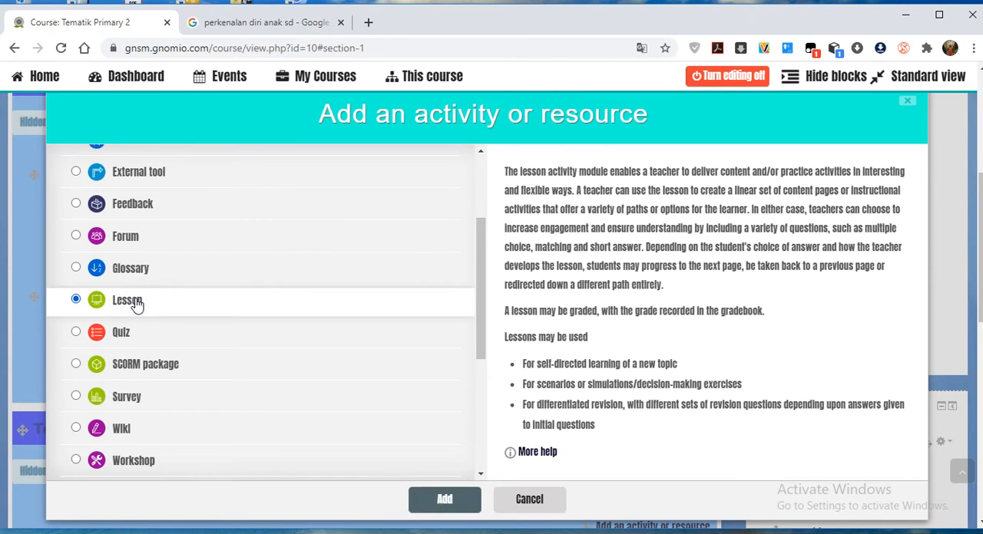
pyautogui.scroll(-1, 688, 326)
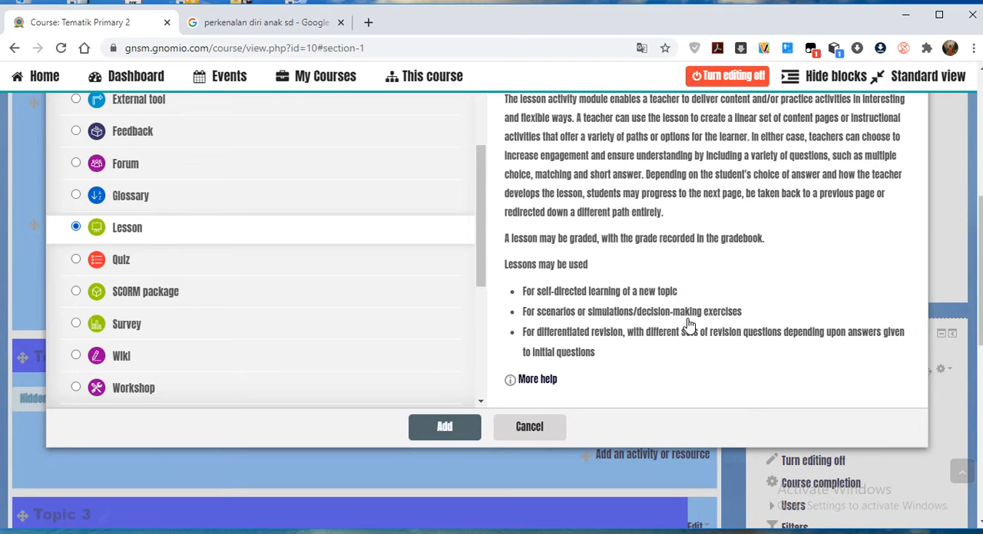
pyautogui.scroll(1, 688, 326)
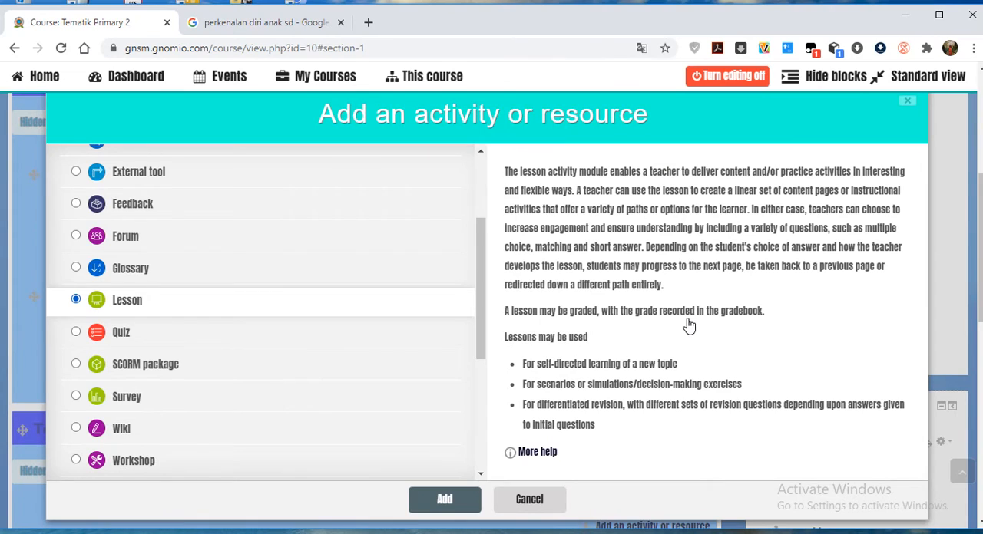
pyautogui.scroll(1, 689, 326)
pyautogui.scroll(-1, 630, 368)
pyautogui.scroll(-1, 631, 368)
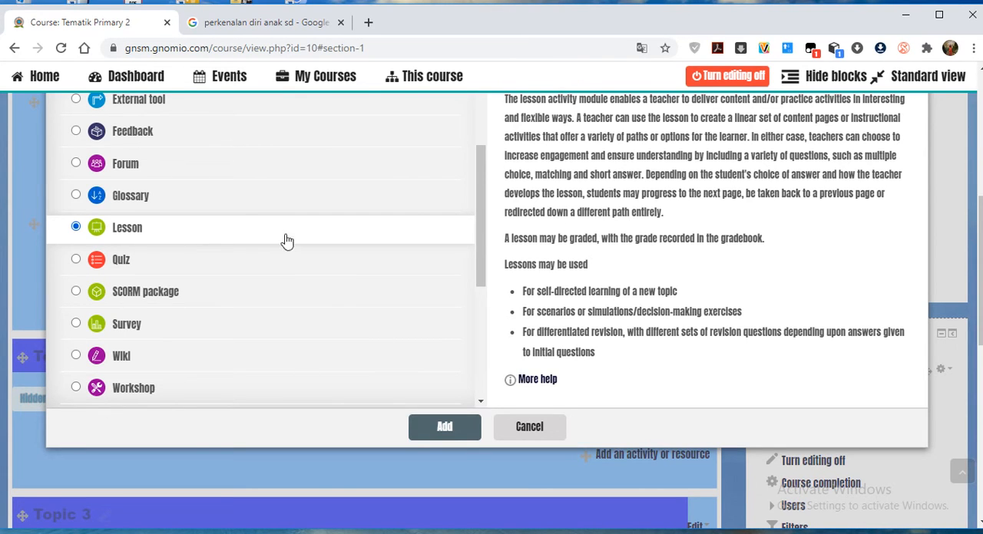
pyautogui.click(450, 427)
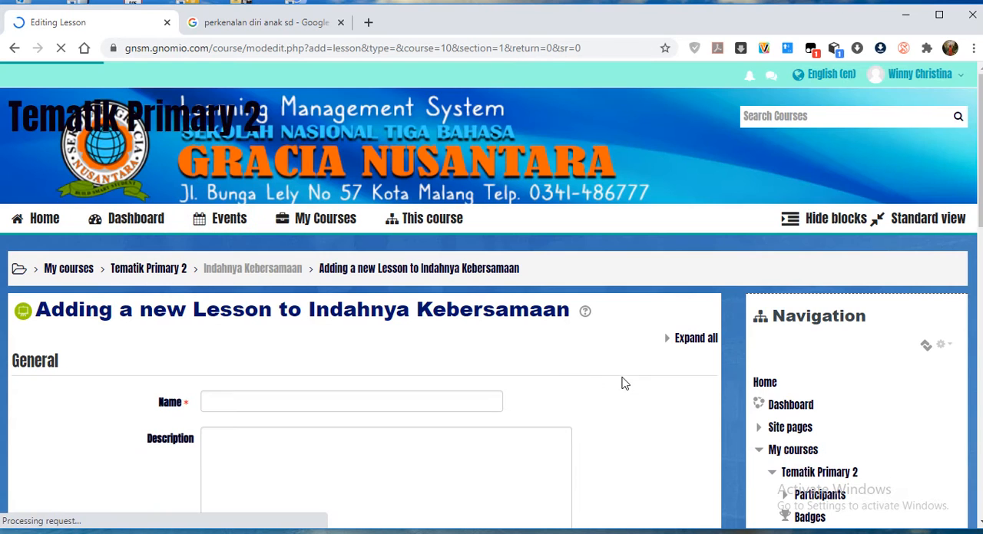
# Name the new lesson "Preparing Class".
pyautogui.scroll(-3, 622, 387)
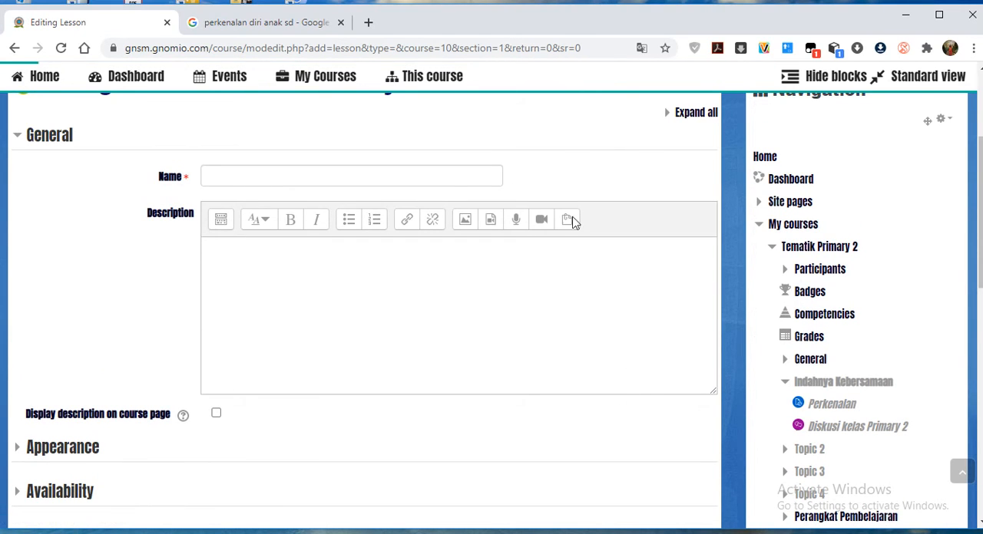
pyautogui.click(261, 178)
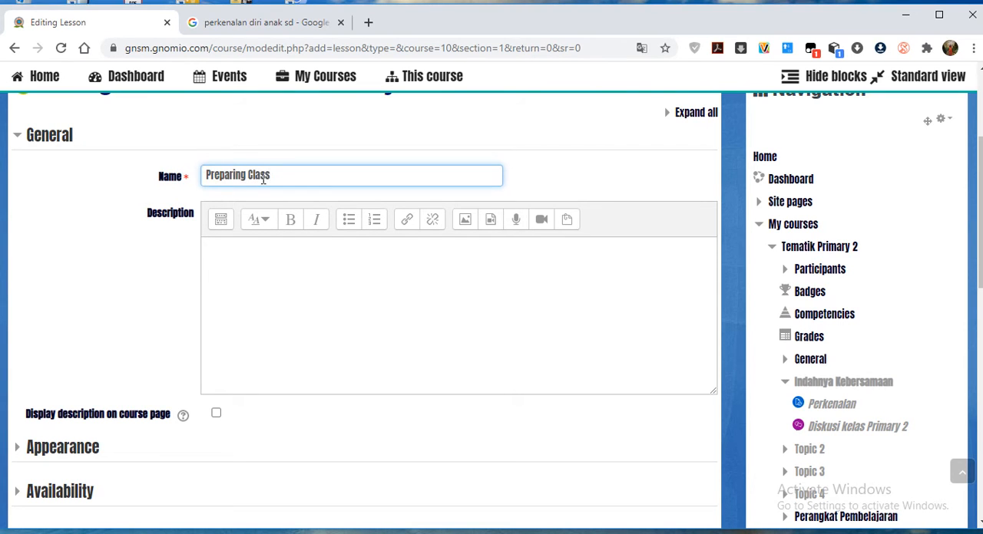
pyautogui.scroll(-1, 278, 313)
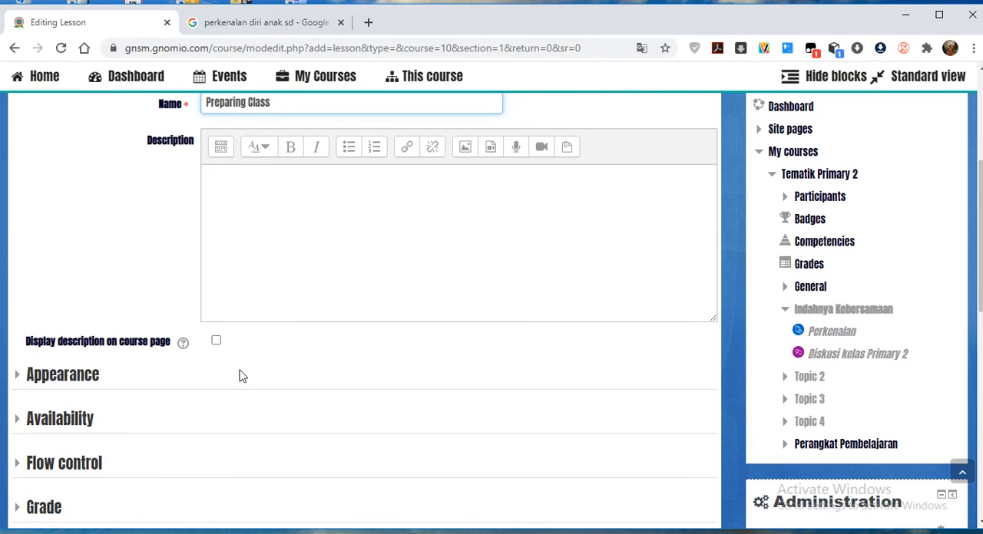
# Examine the lesson's Appearance settings, including the Progress bar choices.
pyautogui.scroll(-1, 243, 376)
pyautogui.click(62, 311)
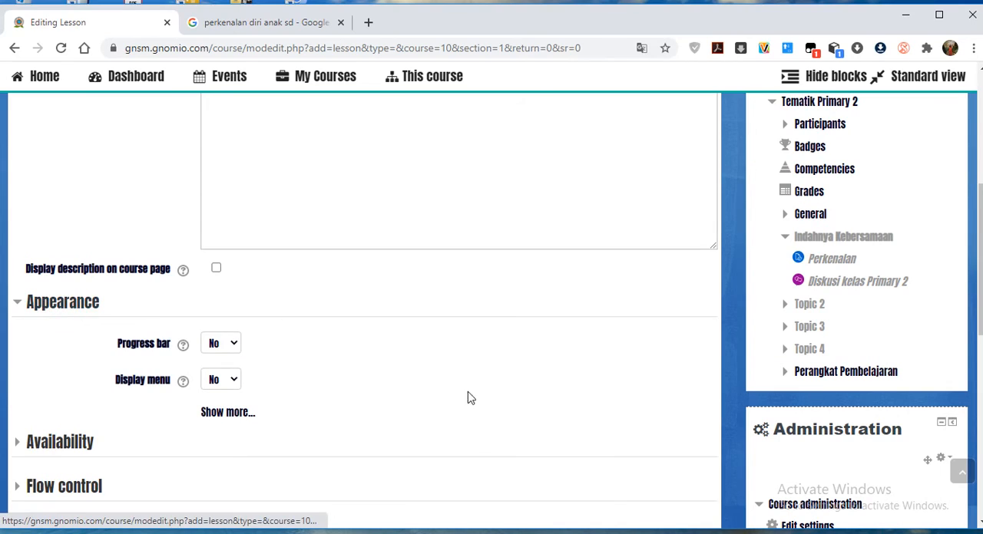
pyautogui.click(234, 347)
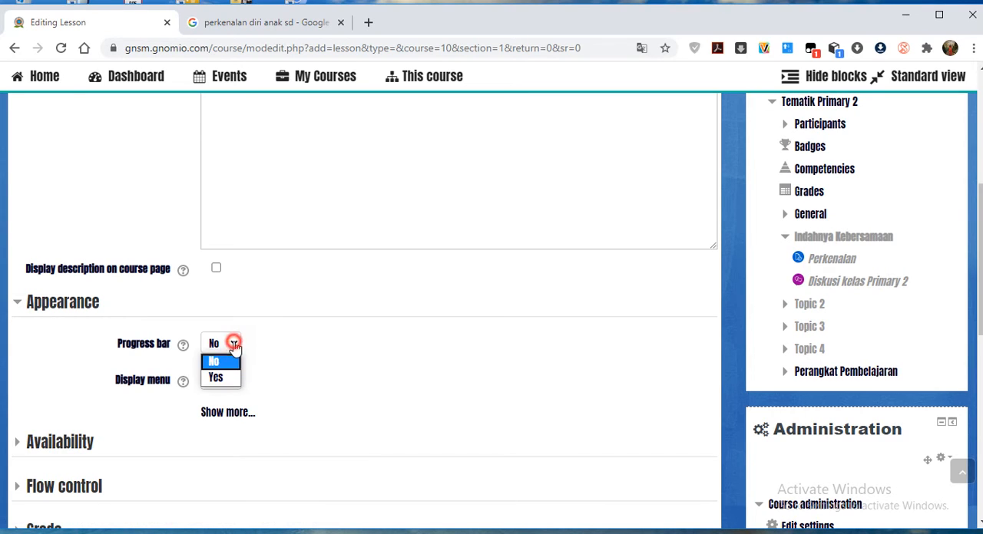
pyautogui.click(234, 346)
pyautogui.scroll(-3, 292, 396)
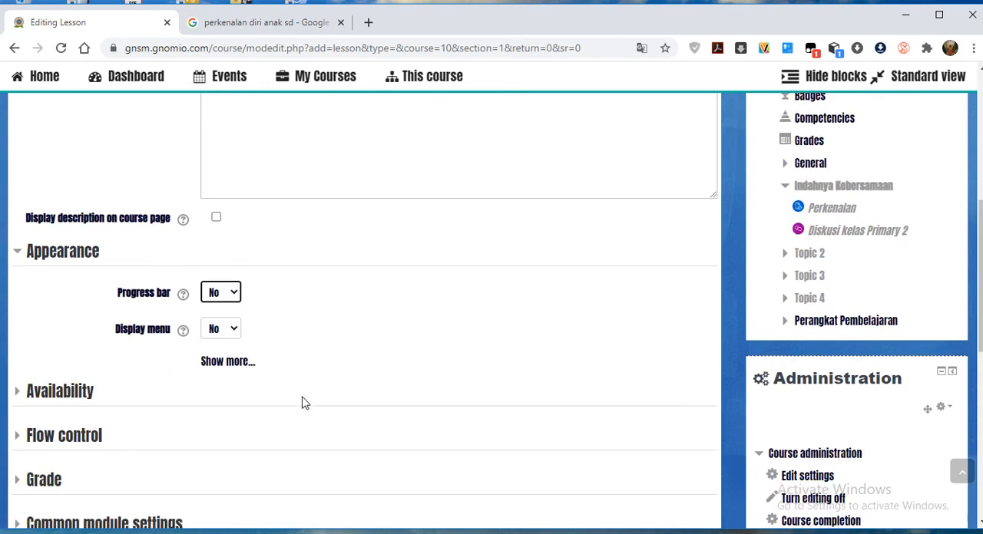
# Enable the lesson's start date, set it to 13 July 2020, and save the lesson, returning to the course page.
pyautogui.click(74, 302)
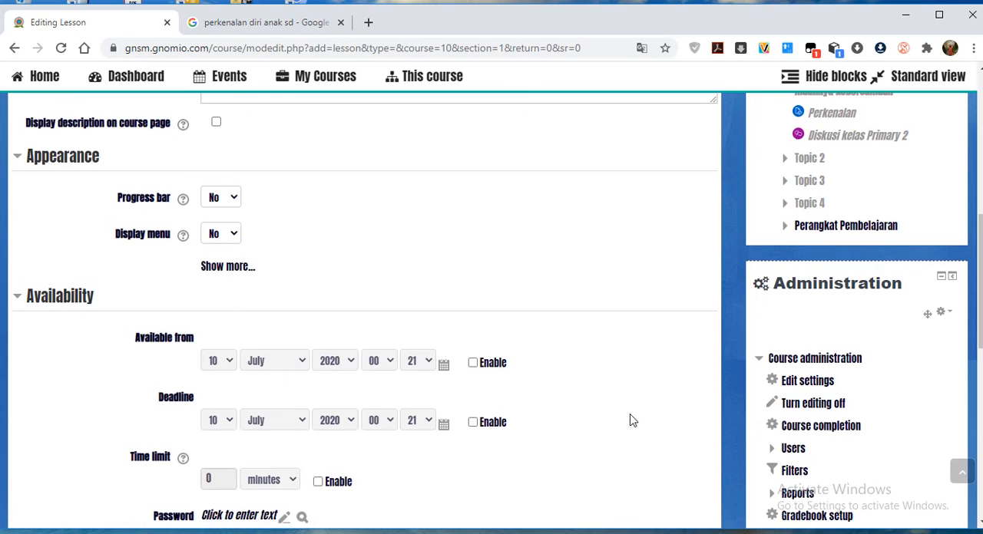
pyautogui.scroll(-1, 632, 419)
pyautogui.click(474, 292)
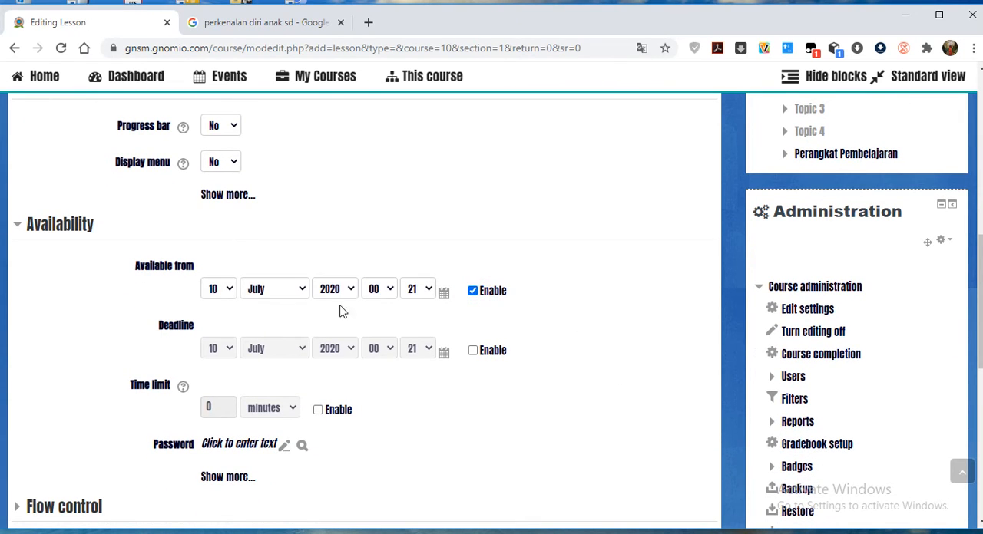
pyautogui.click(227, 293)
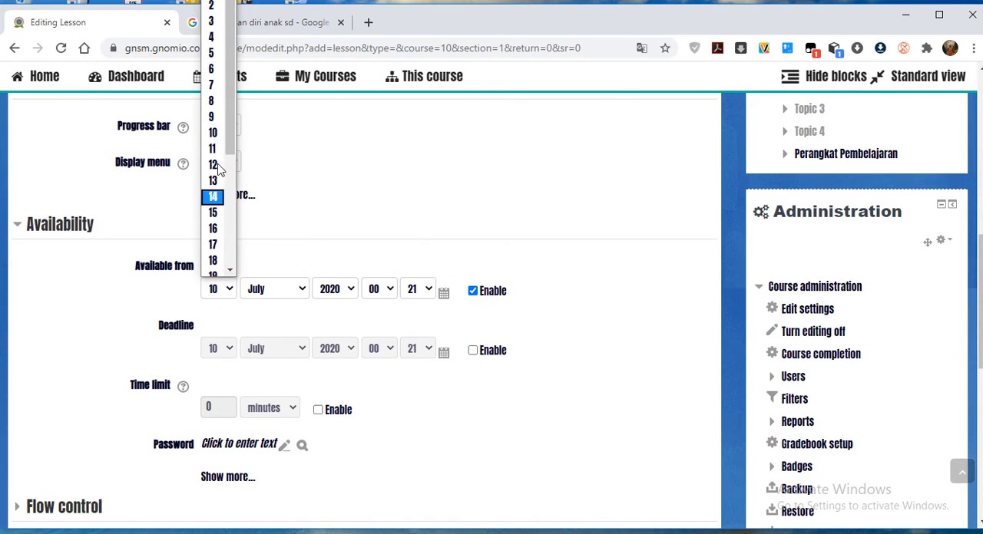
pyautogui.click(215, 182)
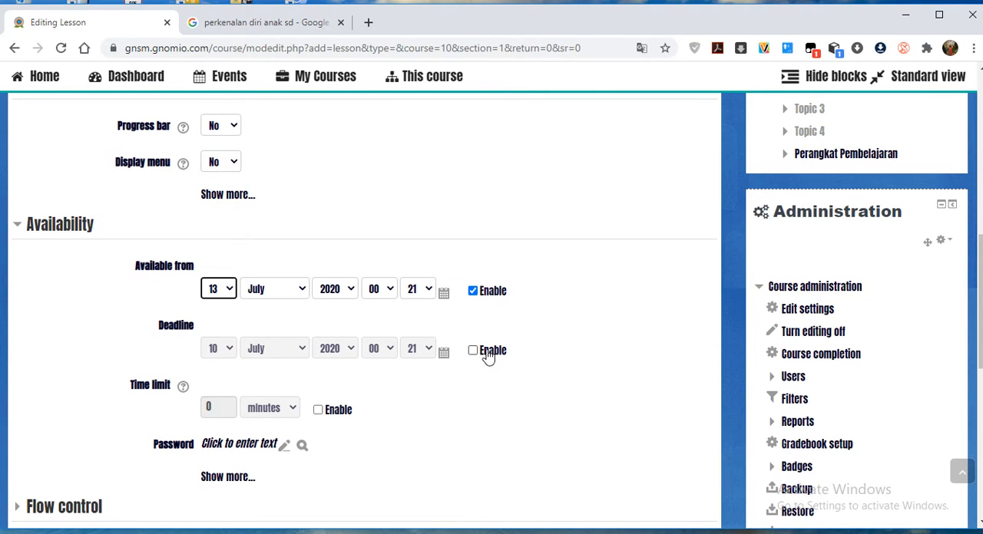
pyautogui.scroll(-2, 489, 381)
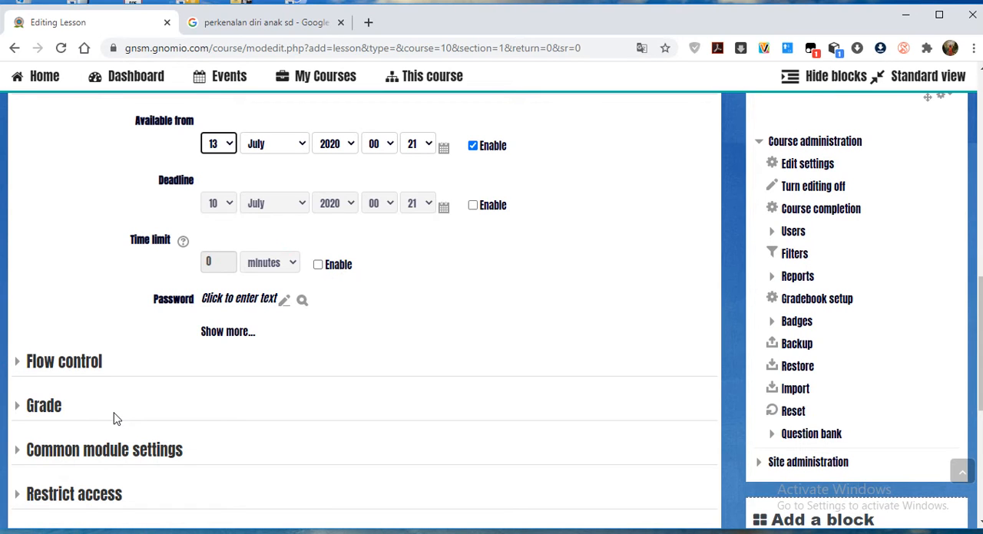
pyautogui.scroll(-4, 111, 419)
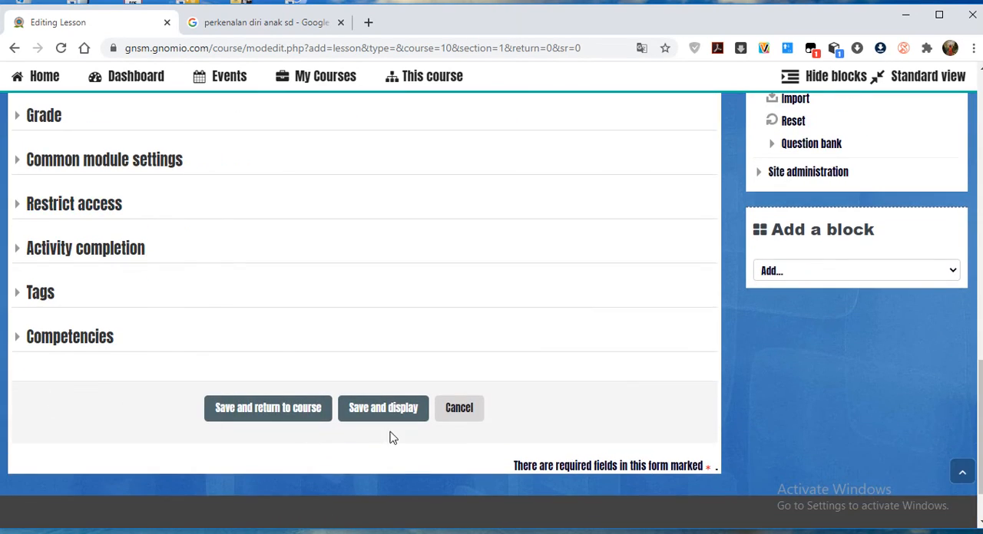
pyautogui.click(289, 414)
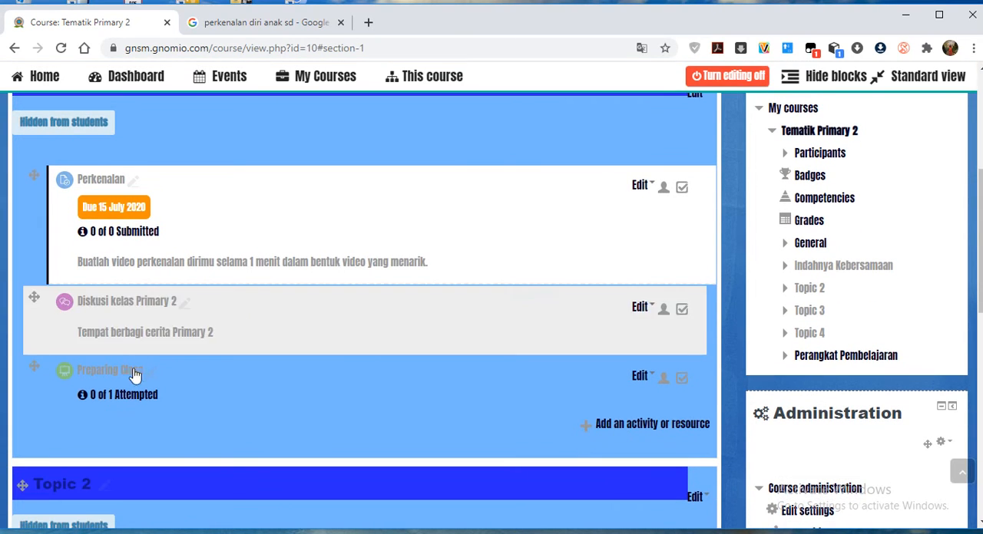
# Open the Preparing Class lesson's settings and examine its Flow control options.
pyautogui.click(640, 377)
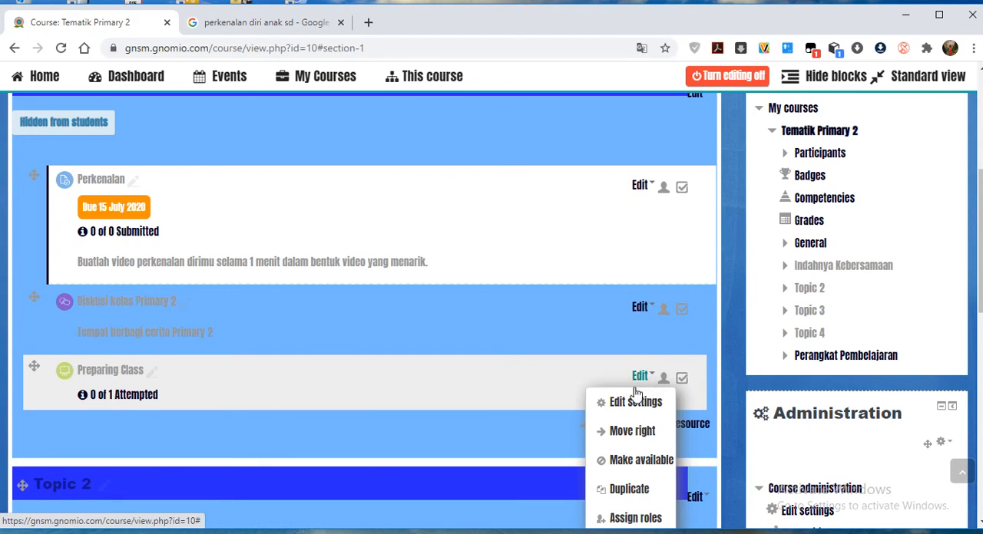
pyautogui.click(629, 403)
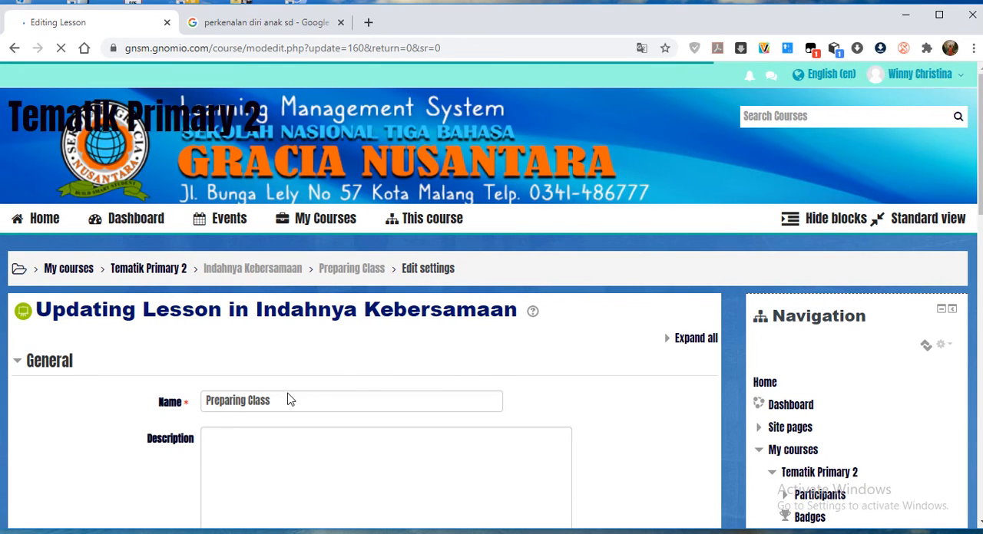
pyautogui.scroll(-2, 333, 397)
pyautogui.scroll(-3, 331, 385)
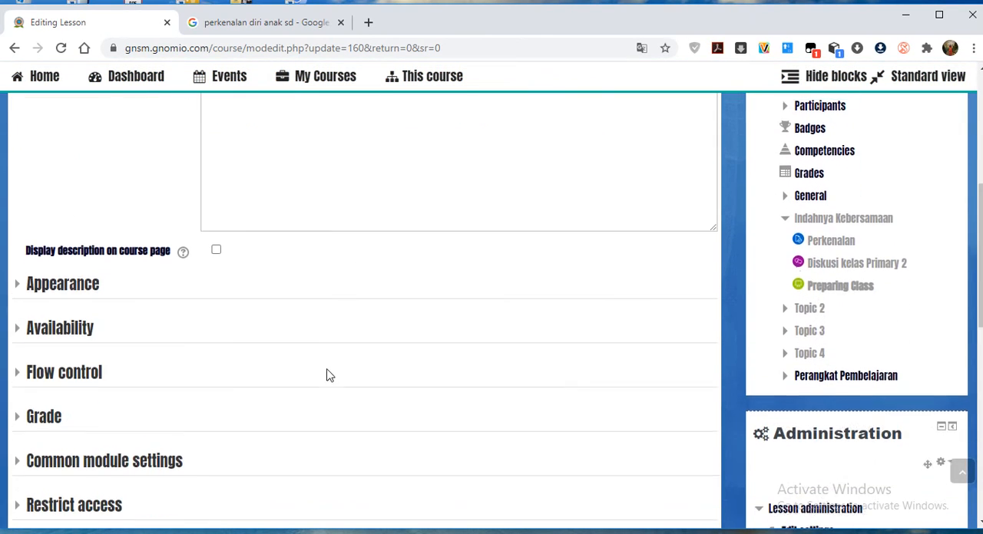
pyautogui.click(72, 376)
pyautogui.scroll(-2, 407, 372)
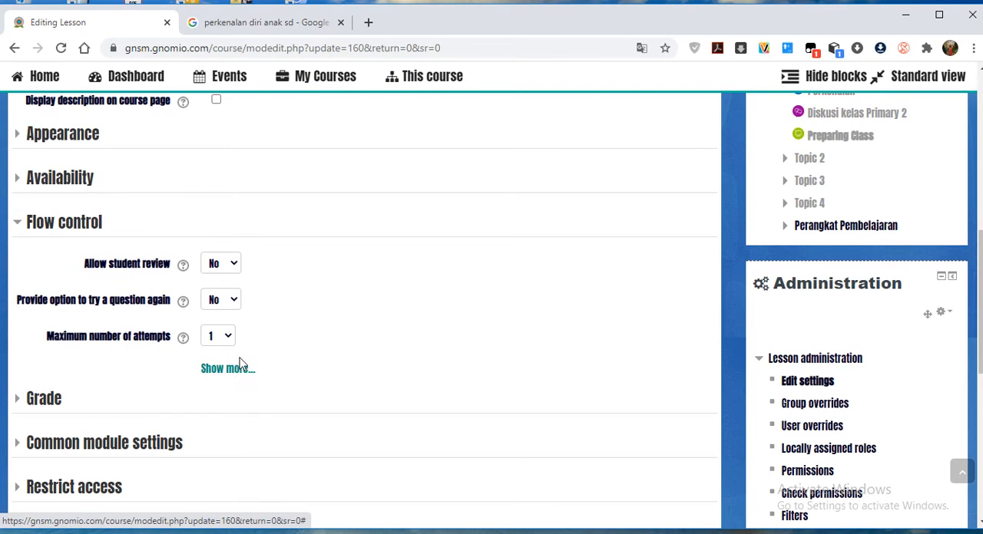
pyautogui.scroll(-2, 138, 349)
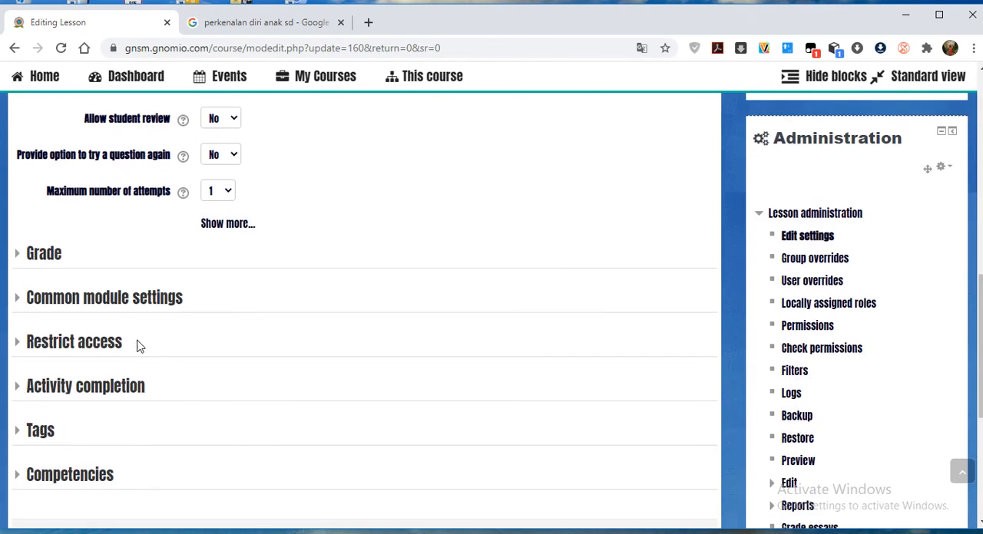
# Examine the lesson's Common module settings and leave the settings form without saving.
pyautogui.click(126, 307)
pyautogui.scroll(-1, 483, 378)
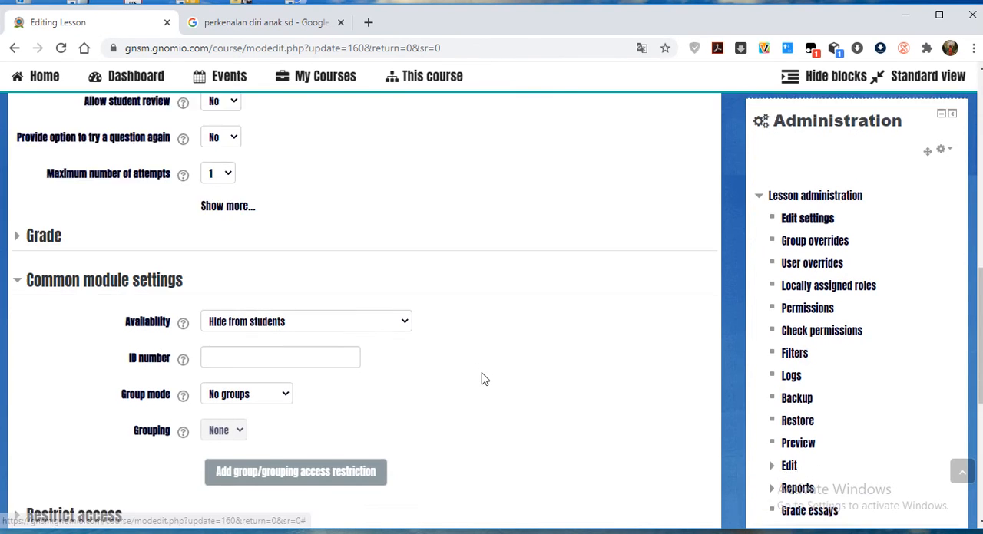
pyautogui.scroll(-4, 484, 379)
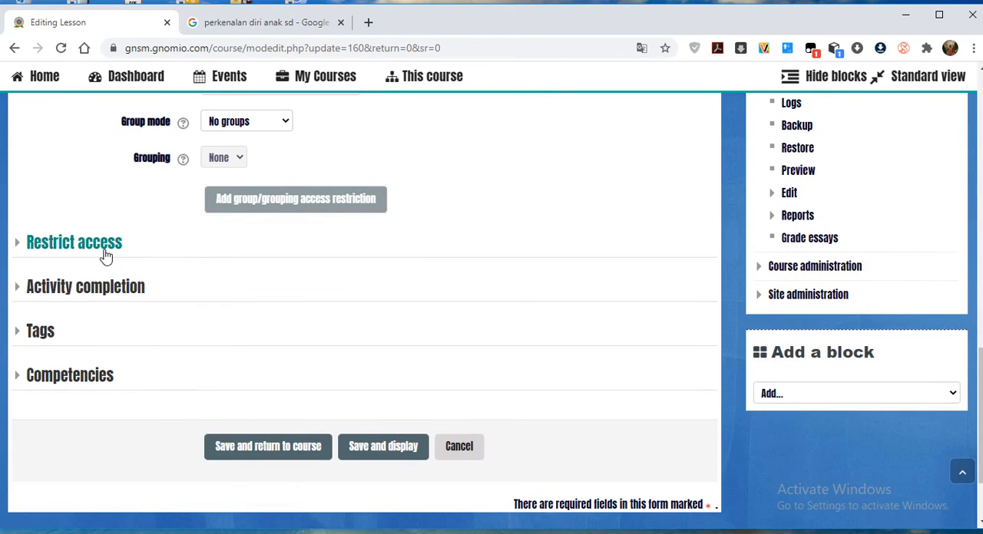
pyautogui.scroll(-2, 116, 268)
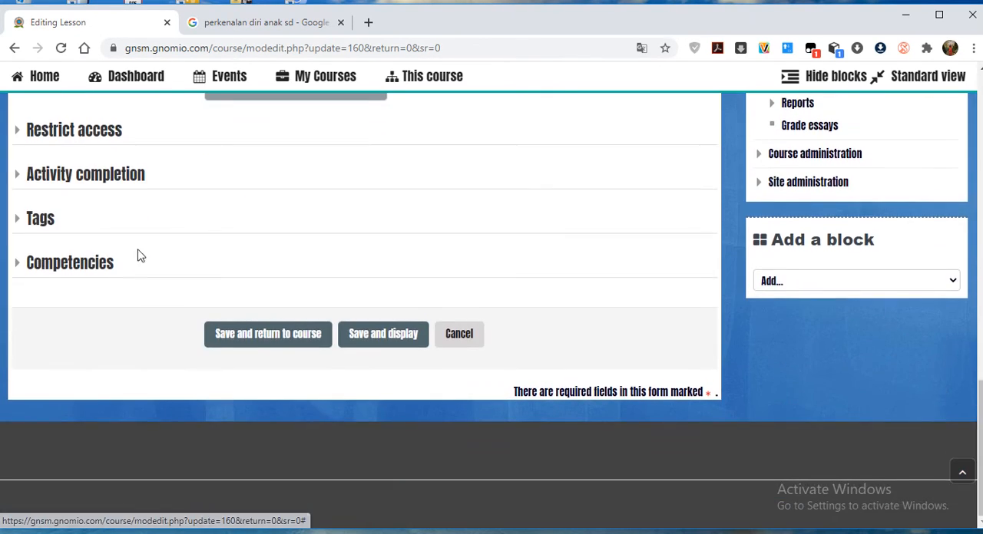
pyautogui.click(455, 335)
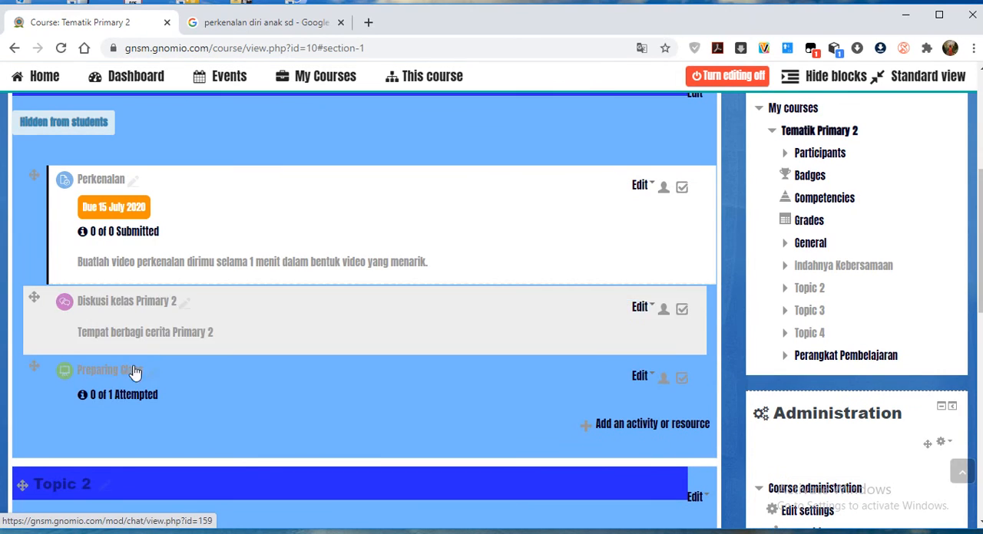
# Look through the available activities and resources and add a new File resource to the Indahnya Kebersamaan section.
pyautogui.click(645, 427)
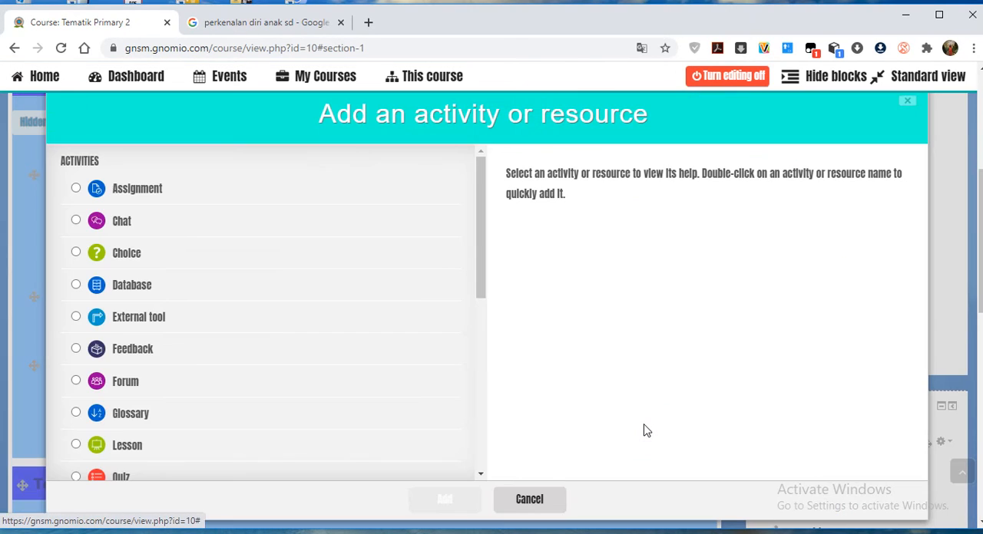
pyautogui.scroll(-2, 337, 357)
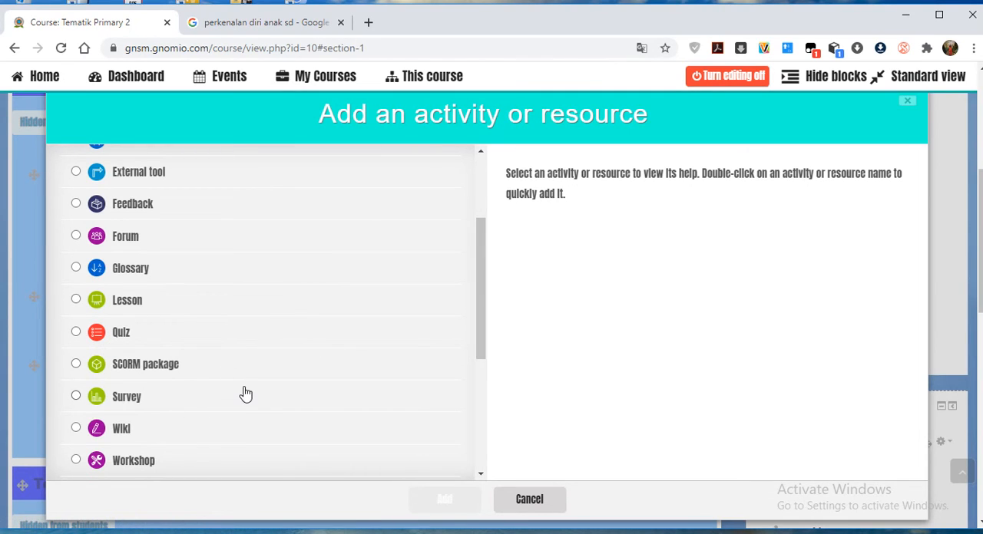
pyautogui.scroll(-2, 230, 407)
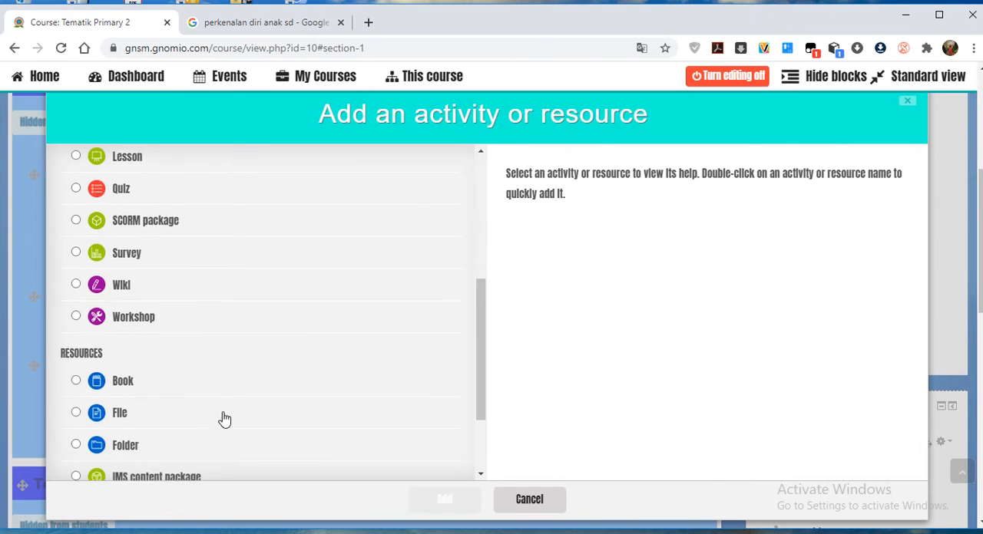
pyautogui.scroll(-1, 222, 418)
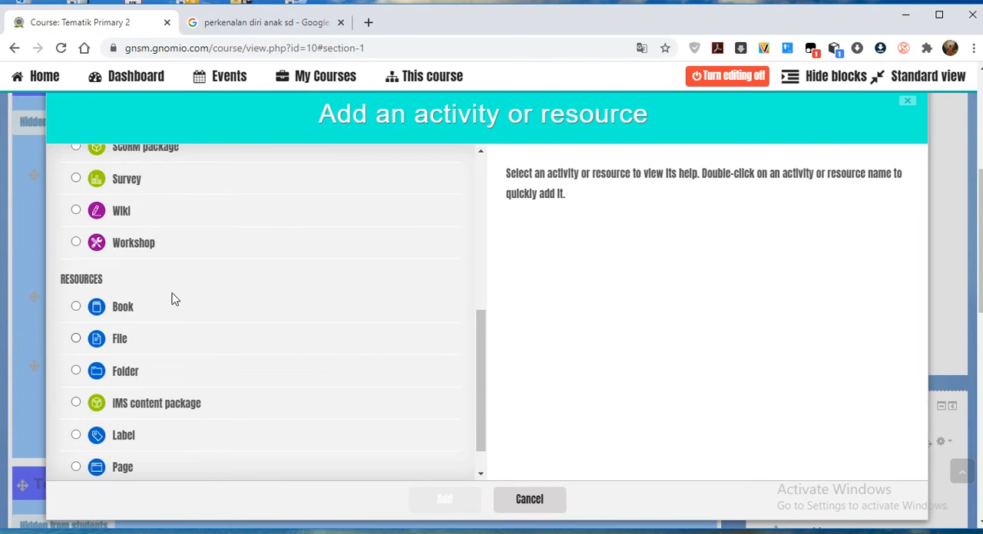
pyautogui.scroll(3, 157, 203)
pyautogui.scroll(-2, 176, 323)
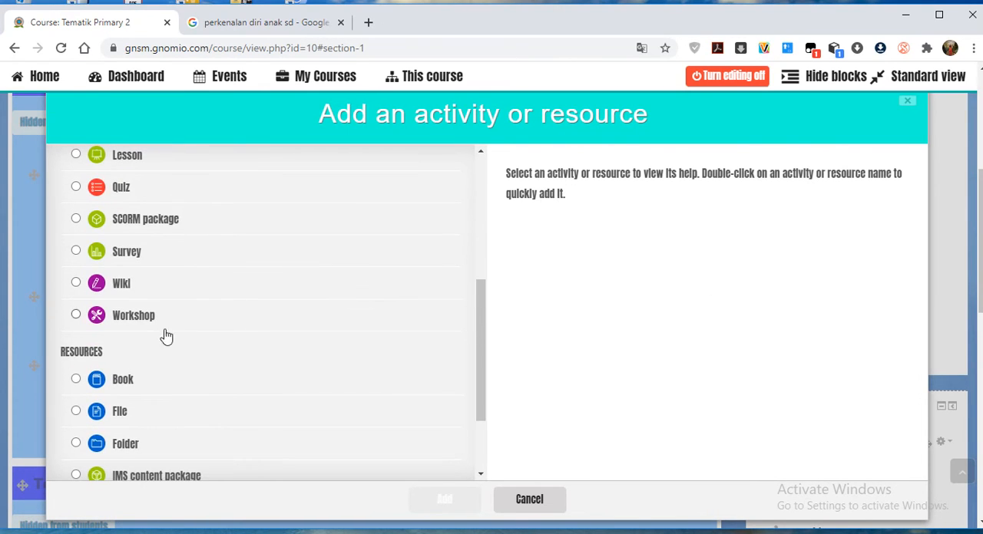
pyautogui.scroll(-2, 83, 356)
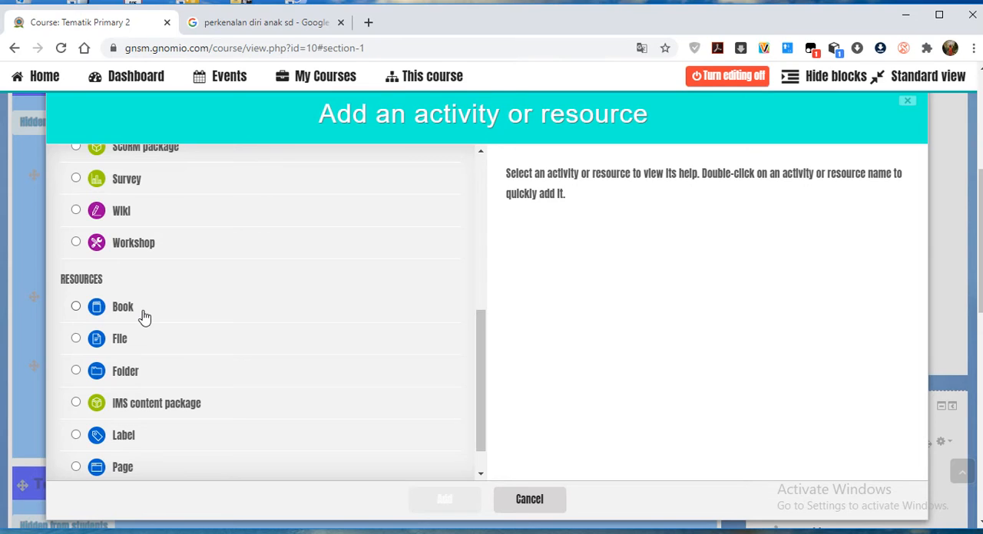
pyautogui.click(134, 350)
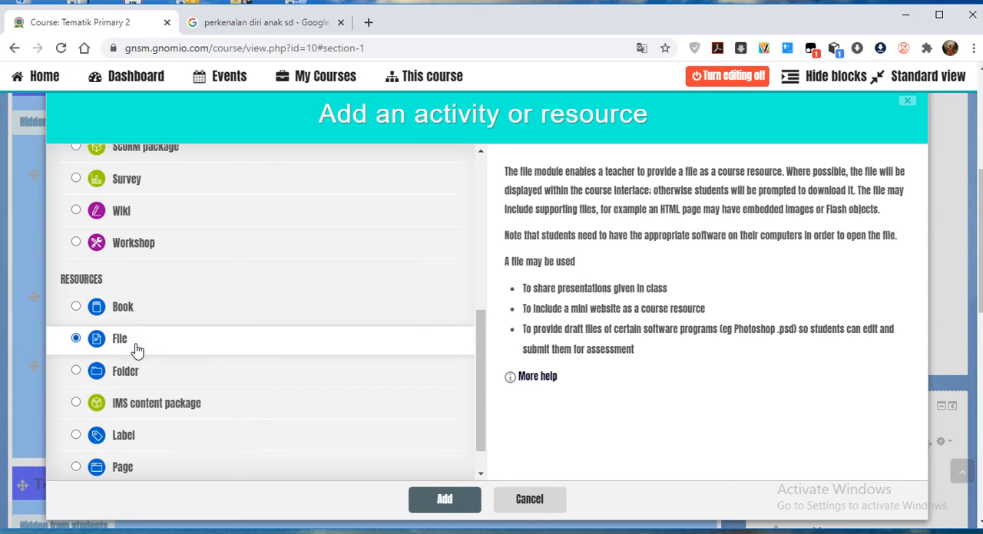
pyautogui.click(443, 499)
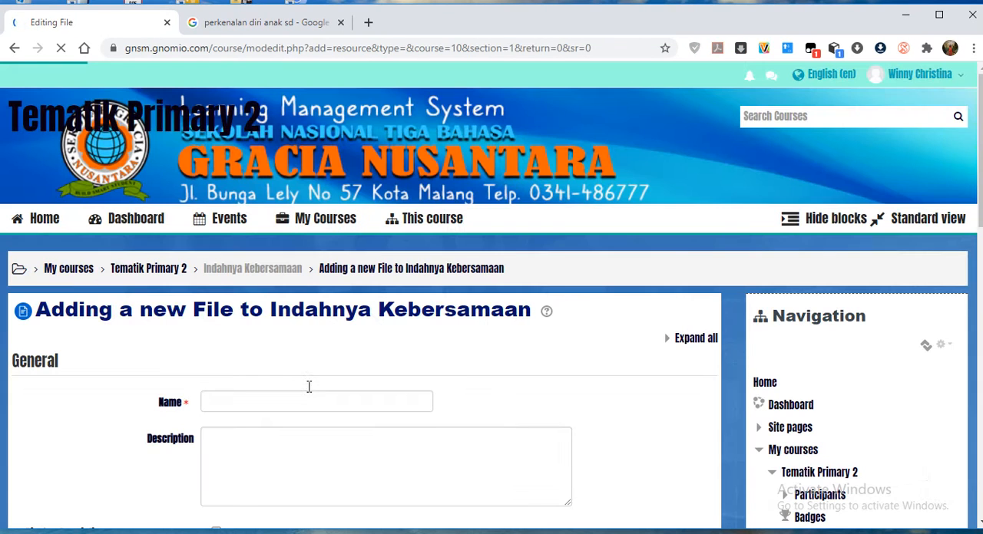
# Name the new file resource "Modul Materi".
pyautogui.scroll(-3, 347, 387)
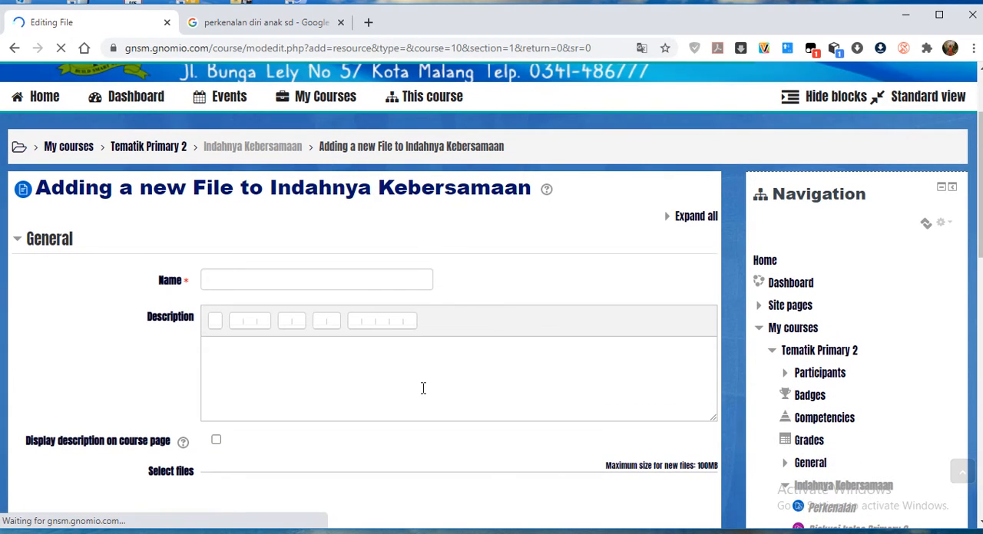
pyautogui.scroll(-2, 428, 399)
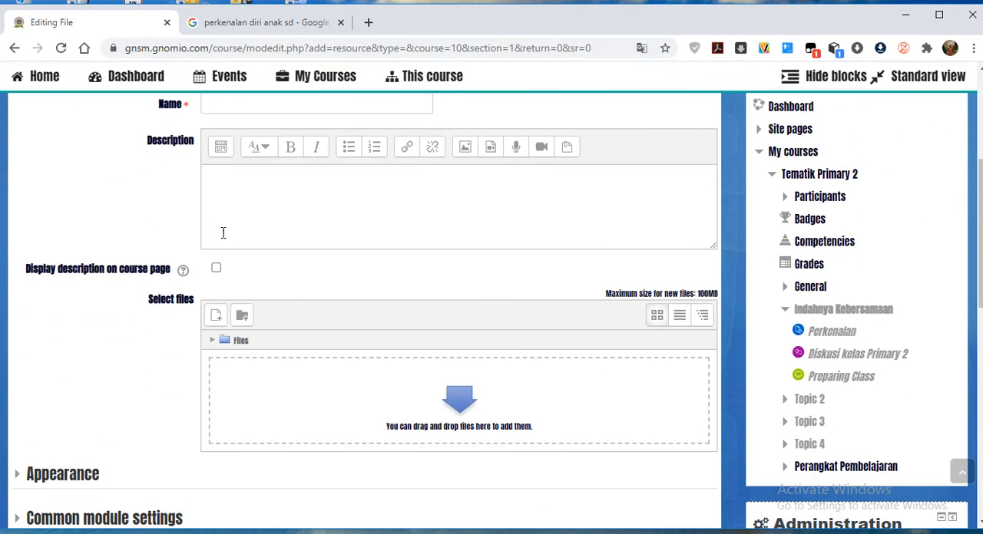
pyautogui.scroll(1, 234, 169)
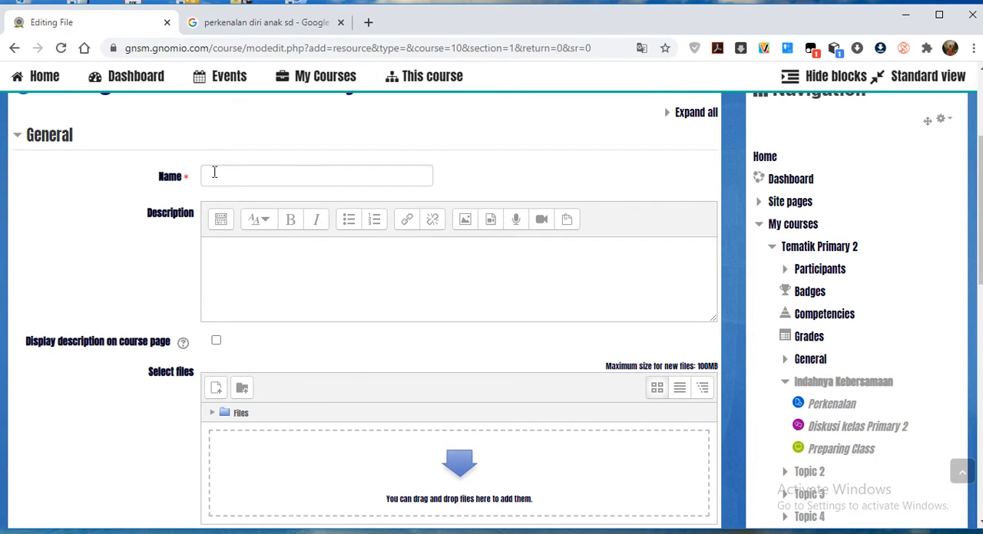
pyautogui.click(214, 174)
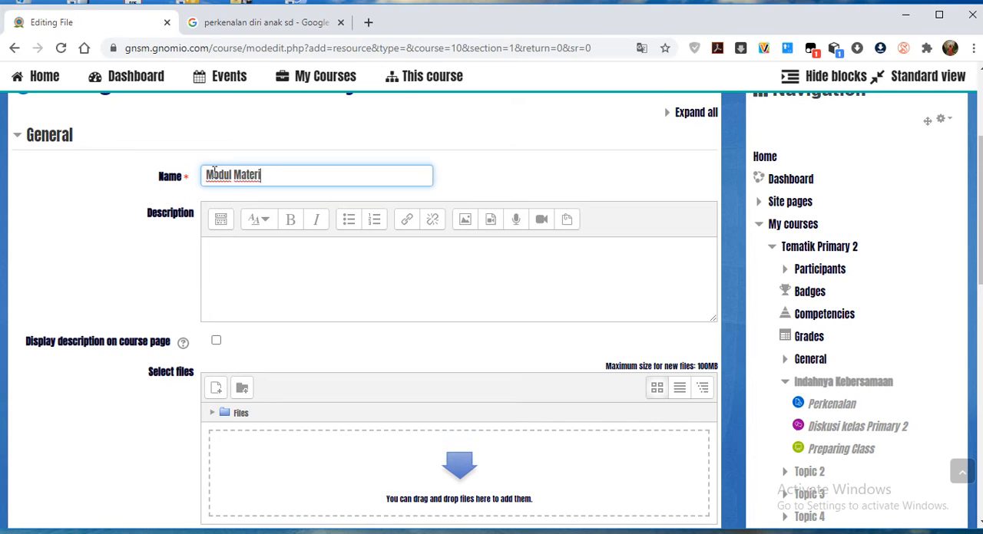
# Enter the description "Modul yang digunakan dalam topik ini" and enable displaying it on the course page.
pyautogui.click(270, 262)
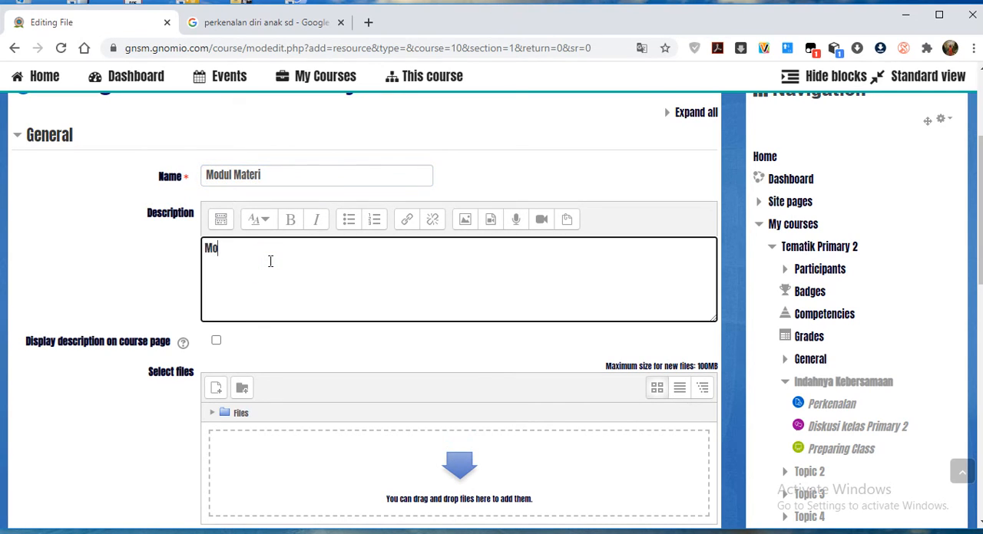
pyautogui.write('Modul yang digunakan dalam topik ini')
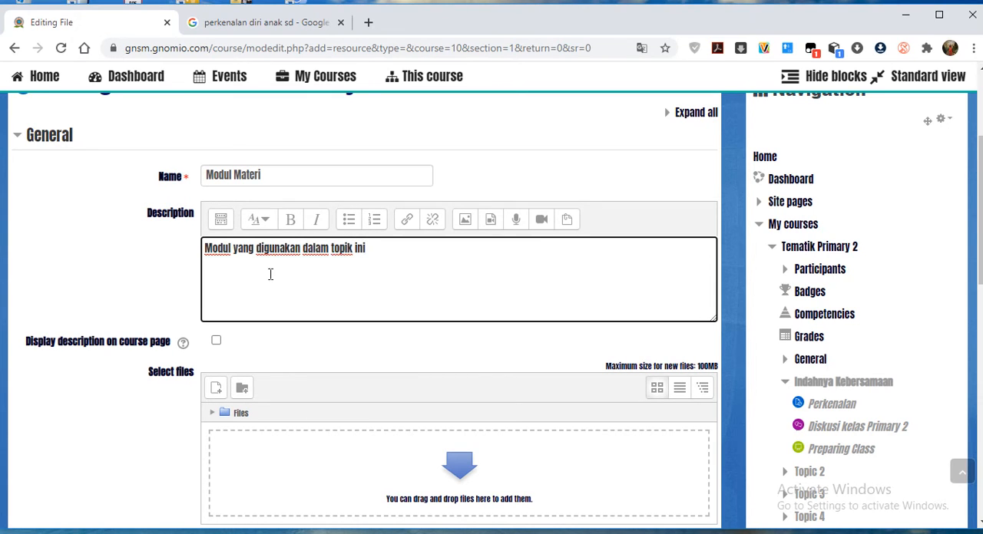
pyautogui.scroll(-2, 270, 274)
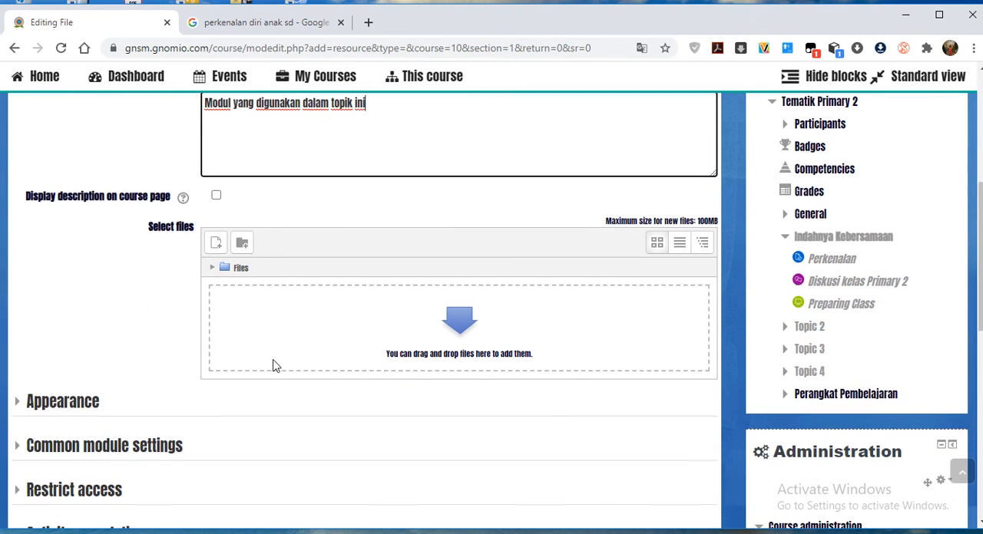
pyautogui.click(215, 198)
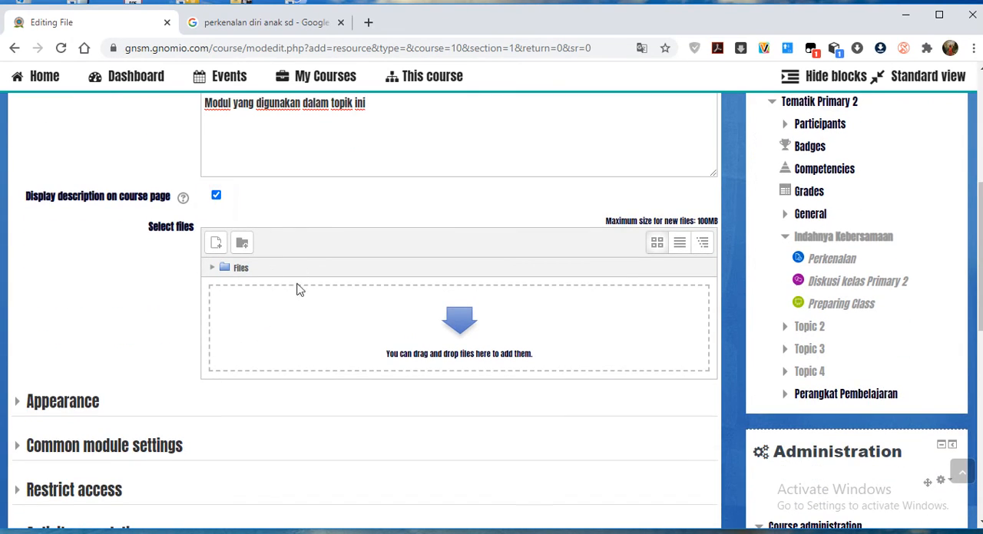
# Start a file upload for the Modul Materi resource and browse to the Downloads folder.
pyautogui.click(463, 321)
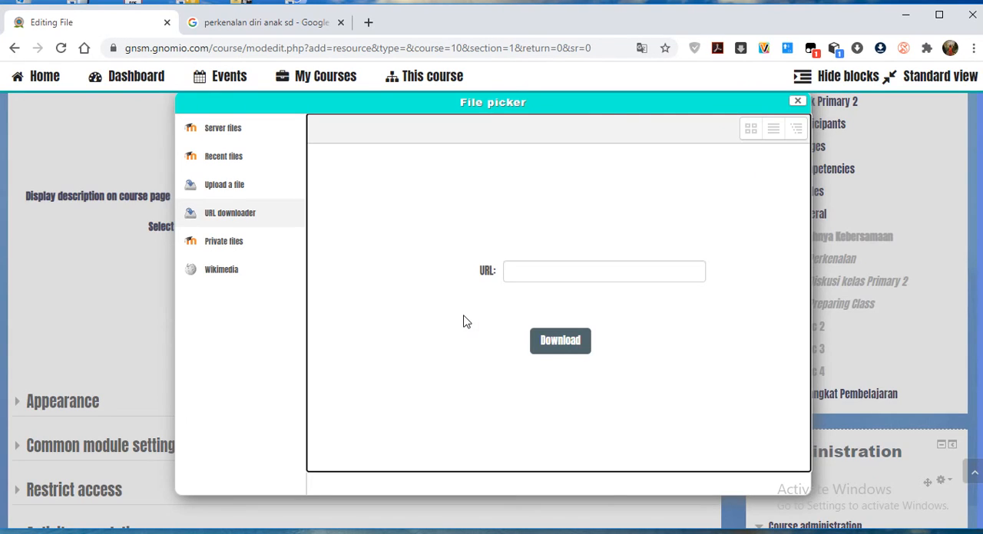
pyautogui.click(214, 188)
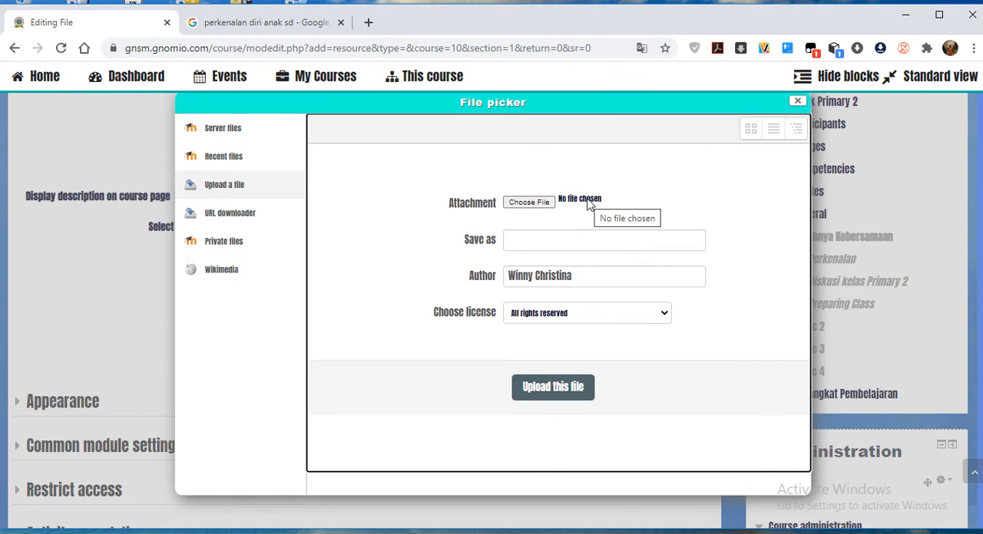
pyautogui.click(542, 203)
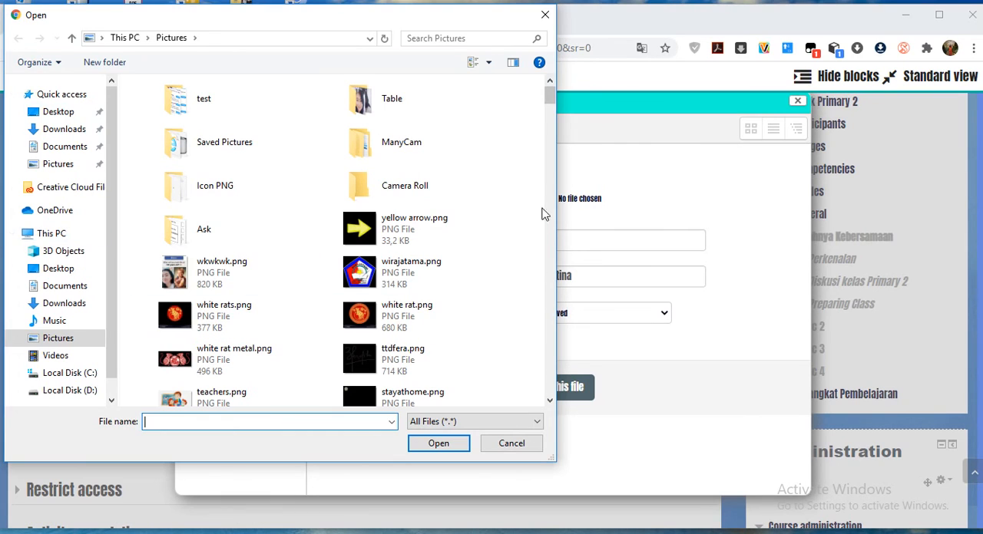
pyautogui.moveTo(550, 96); pyautogui.dragTo(551, 127)
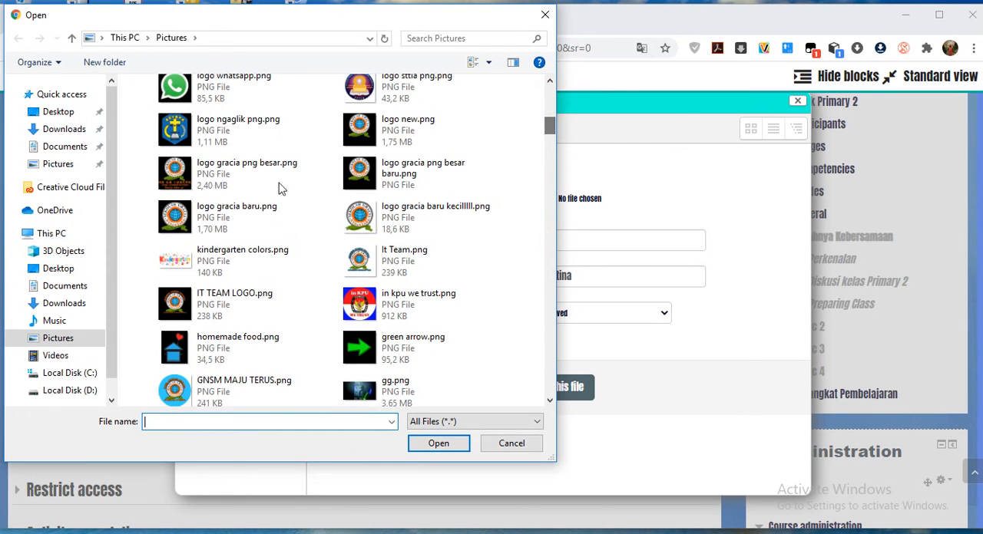
pyautogui.click(63, 130)
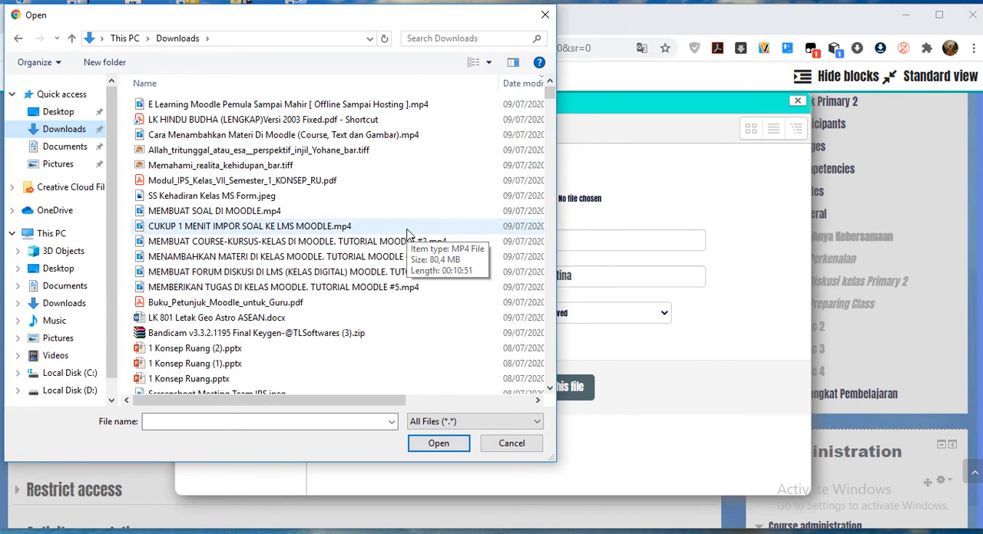
# Upload the PDF whose name begins with "Bab Bu" from Downloads and close the file picker while it transfers.
pyautogui.scroll(-1, 372, 299)
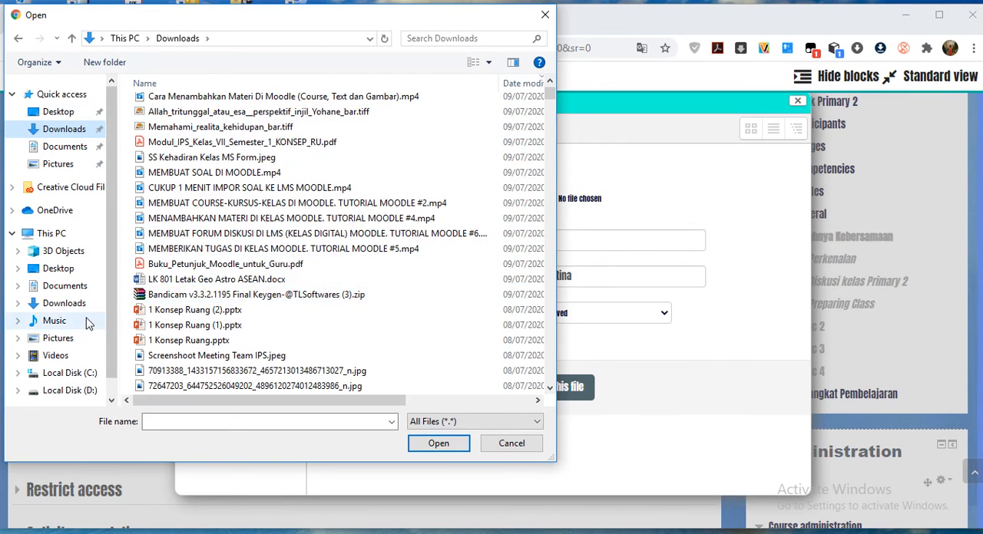
pyautogui.scroll(-1, 231, 315)
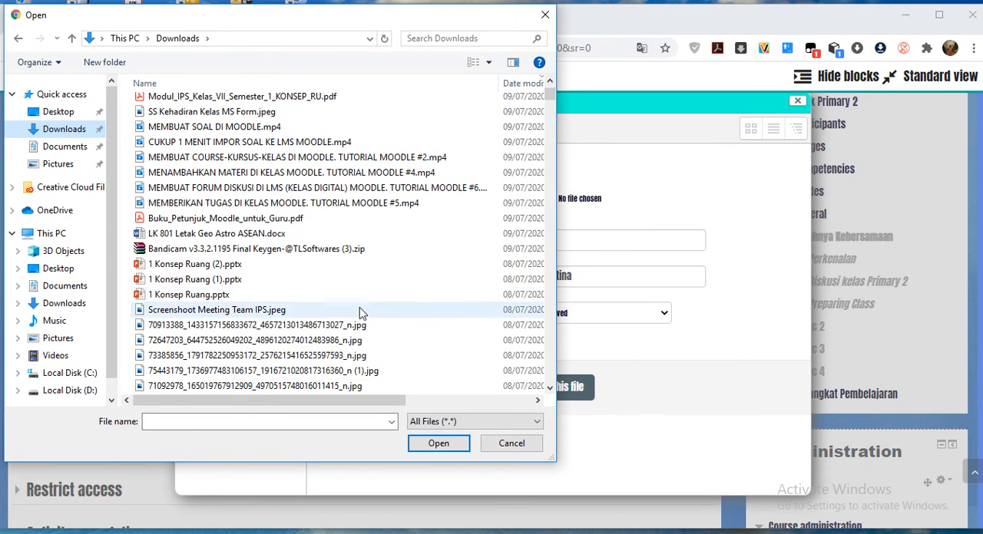
pyautogui.scroll(-2, 362, 314)
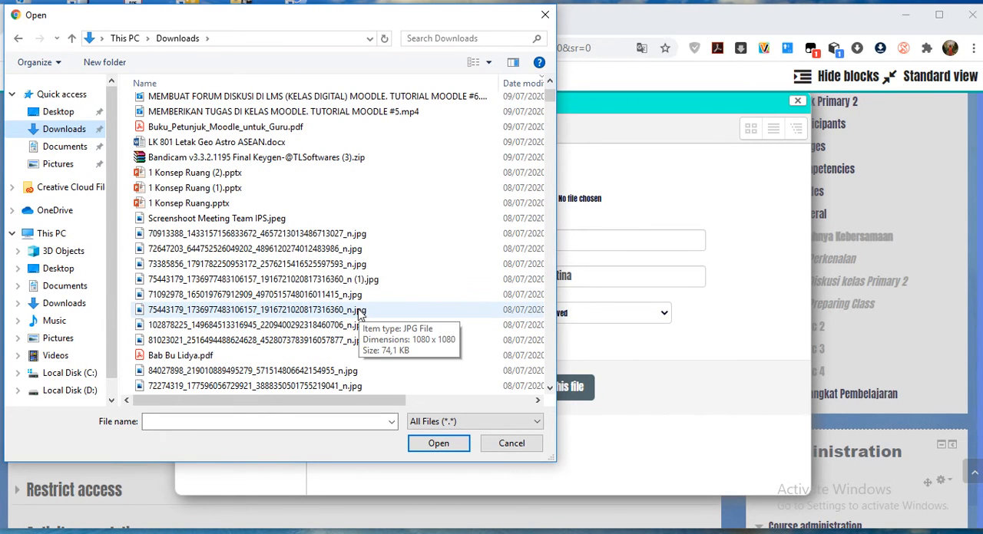
pyautogui.scroll(-1, 362, 314)
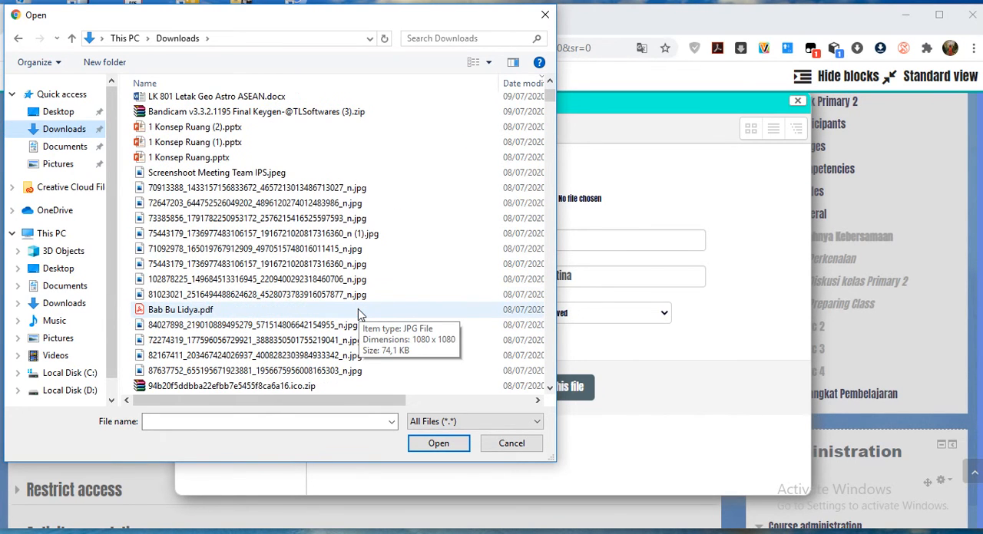
pyautogui.click(206, 310)
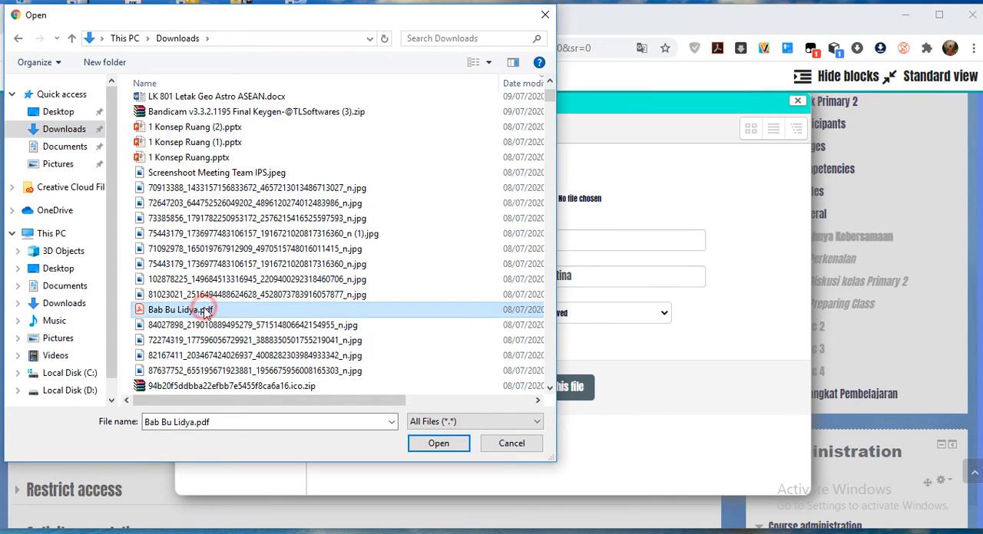
pyautogui.click(449, 446)
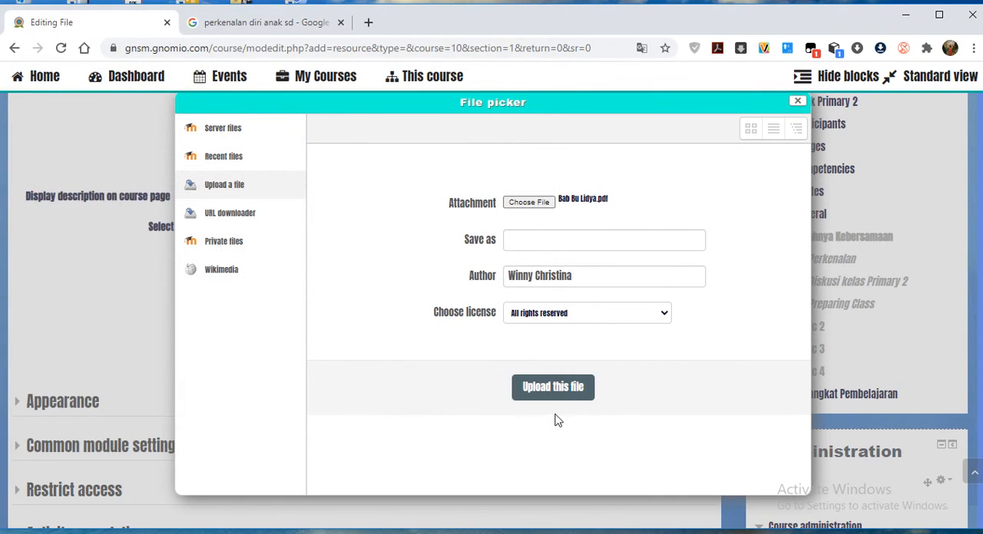
pyautogui.click(556, 391)
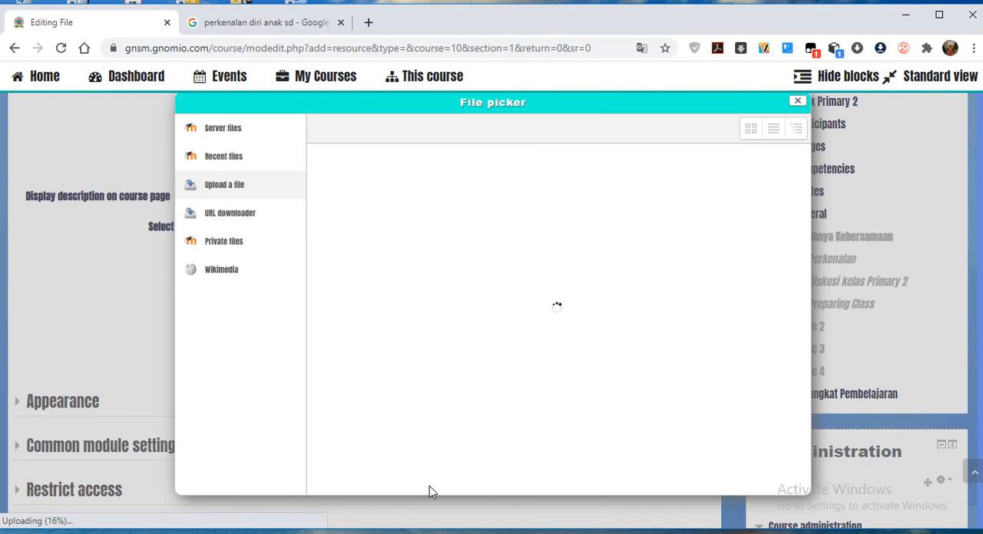
pyautogui.click(798, 104)
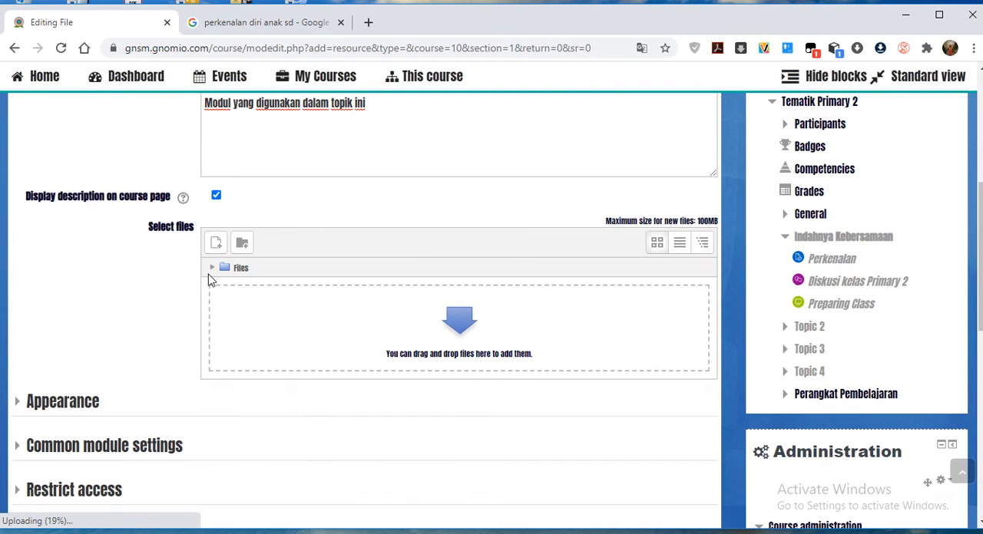
# Start a second file upload and sort the Downloads files by size, smallest first.
pyautogui.click(460, 323)
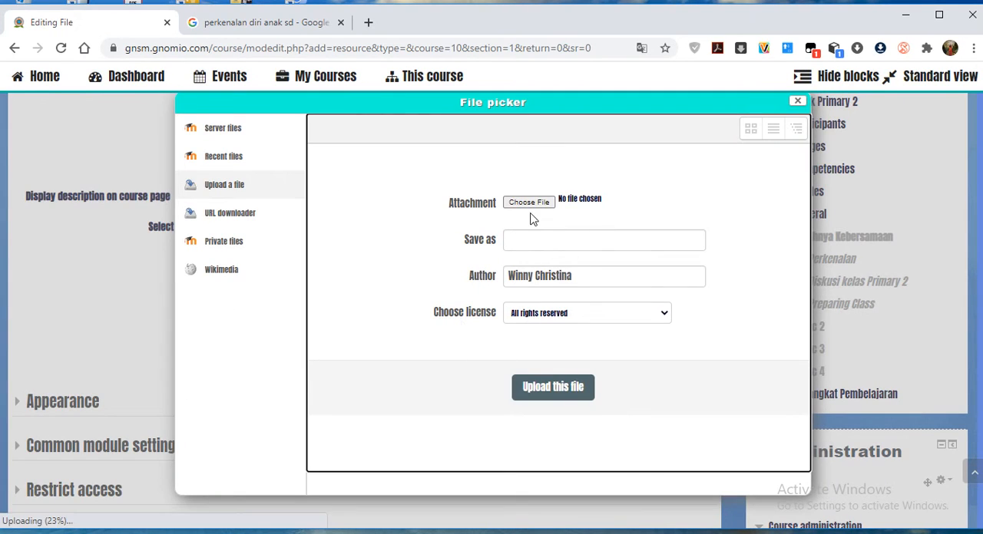
pyautogui.click(529, 204)
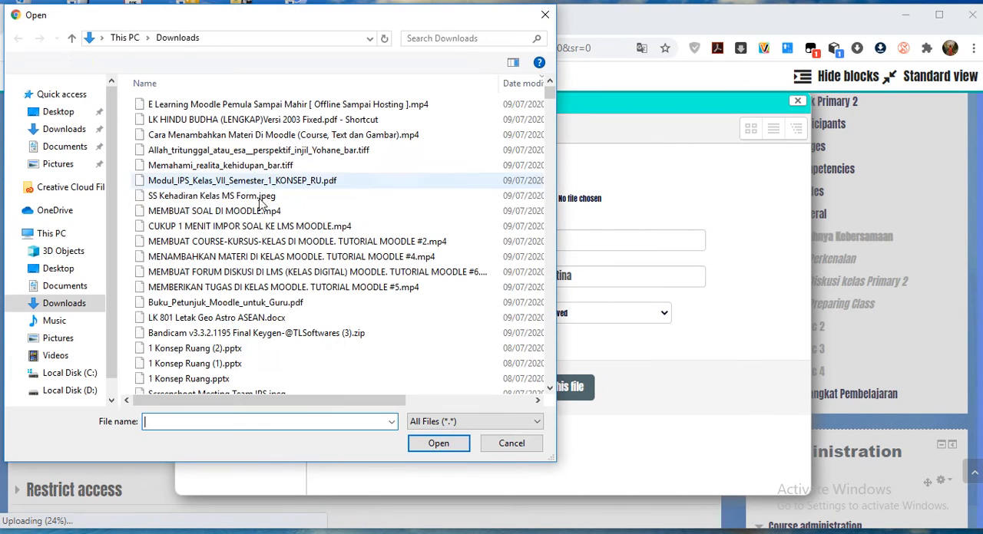
pyautogui.moveTo(247, 399); pyautogui.dragTo(441, 407)
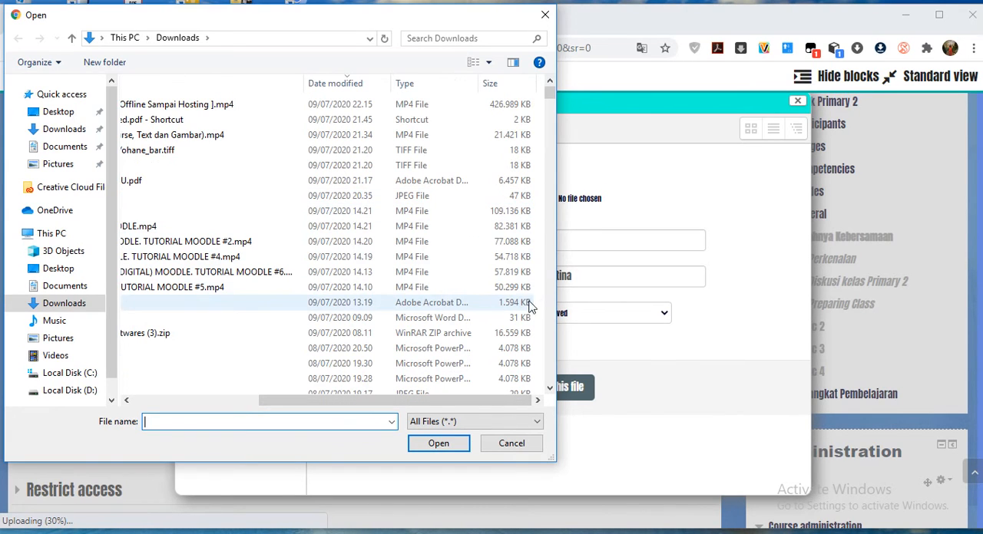
pyautogui.click(503, 86)
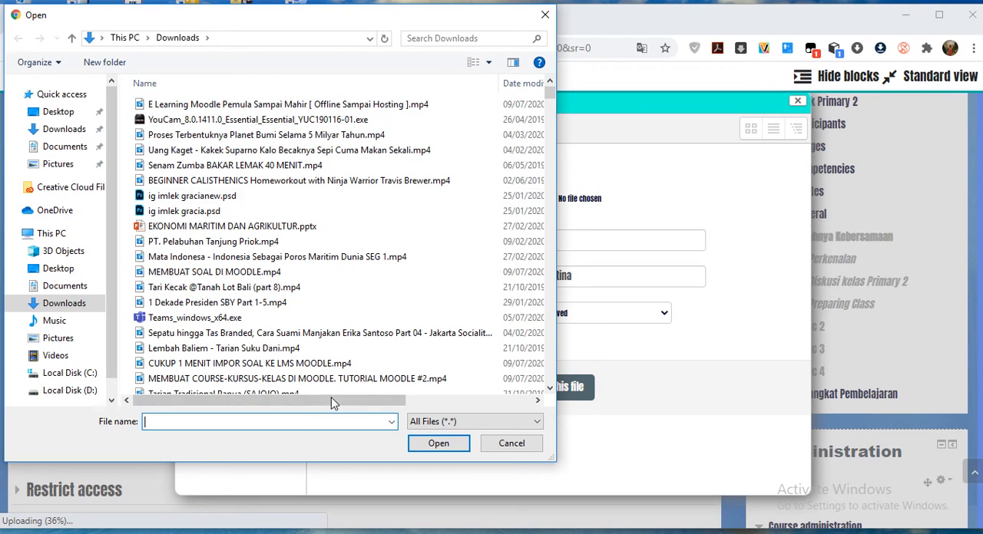
pyautogui.moveTo(303, 401); pyautogui.dragTo(471, 404)
pyautogui.click(492, 83)
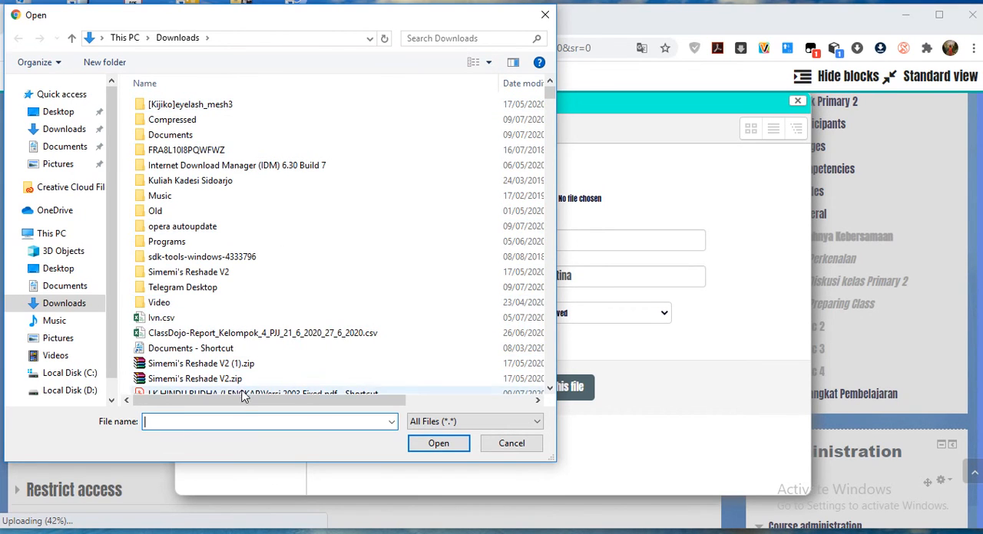
pyautogui.moveTo(237, 405); pyautogui.dragTo(180, 400)
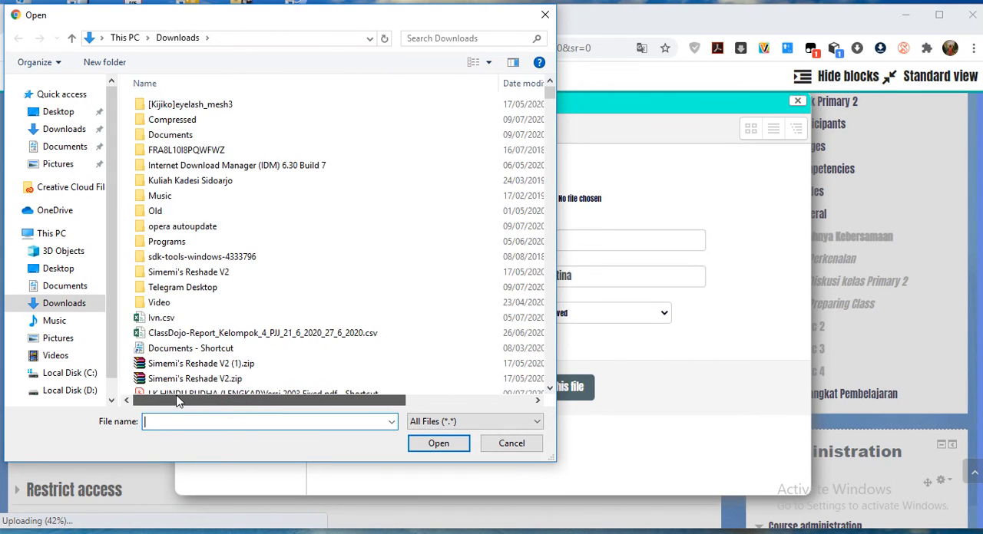
# Upload the Excel workbook whose name begins with "Jika. (IPS)" from Downloads to the resource.
pyautogui.scroll(-1, 212, 300)
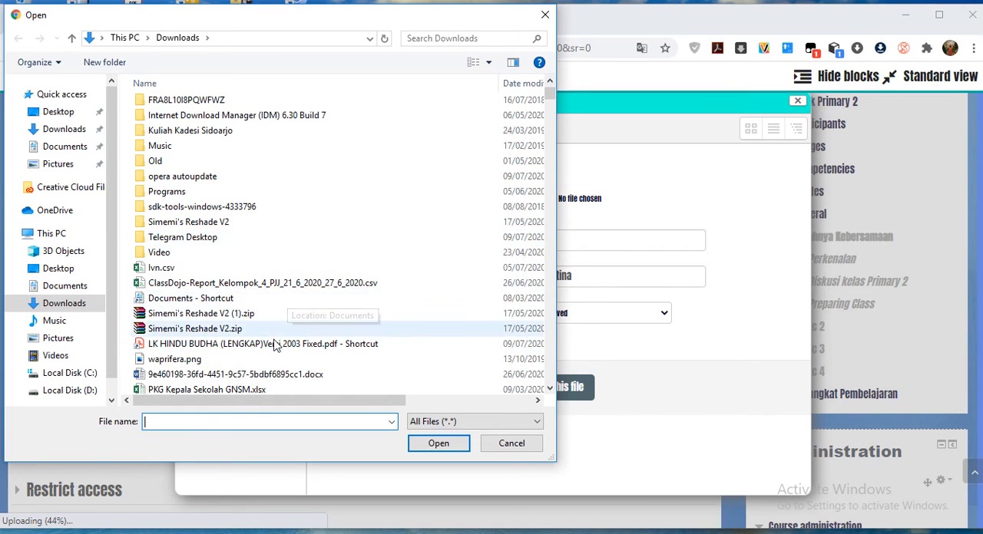
pyautogui.scroll(-1, 282, 348)
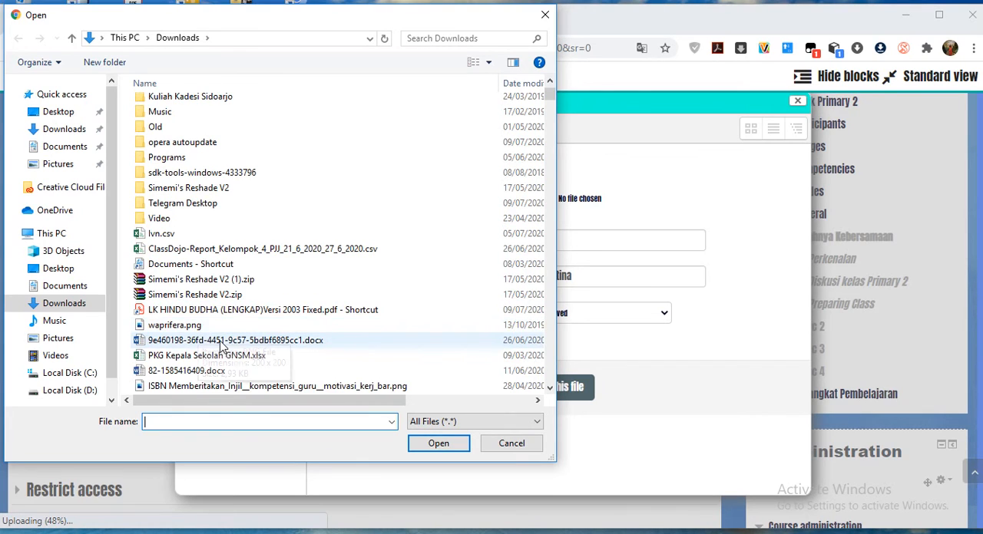
pyautogui.scroll(-1, 223, 347)
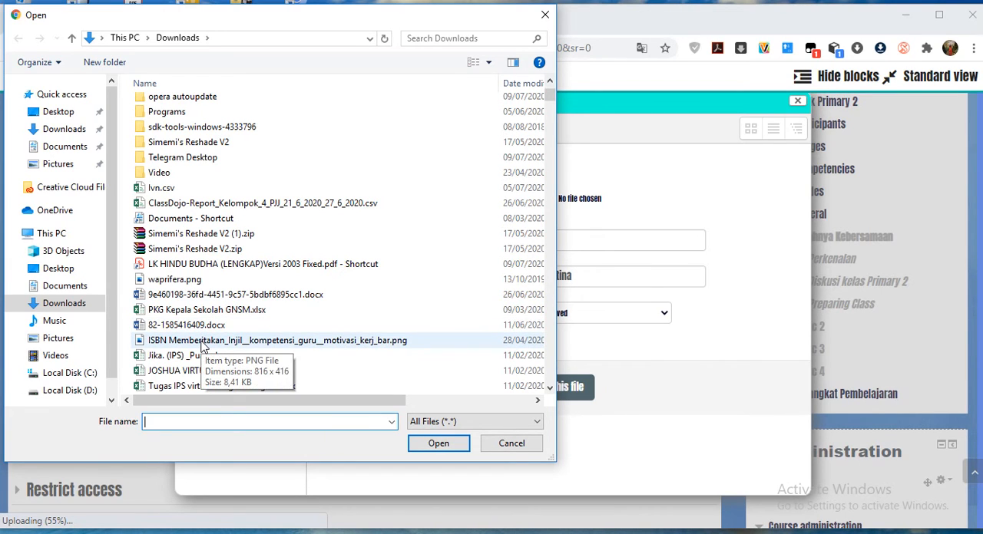
pyautogui.scroll(-1, 201, 349)
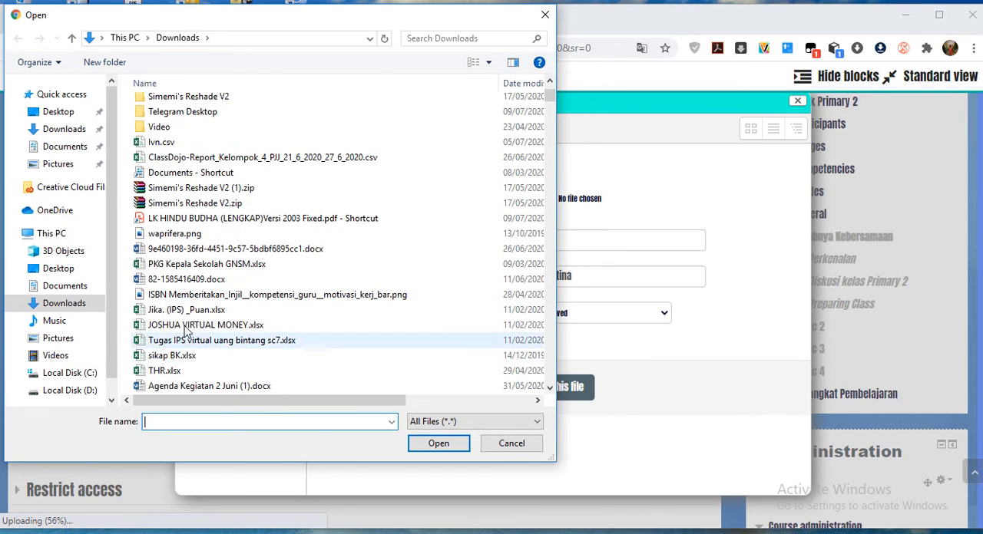
pyautogui.click(186, 311)
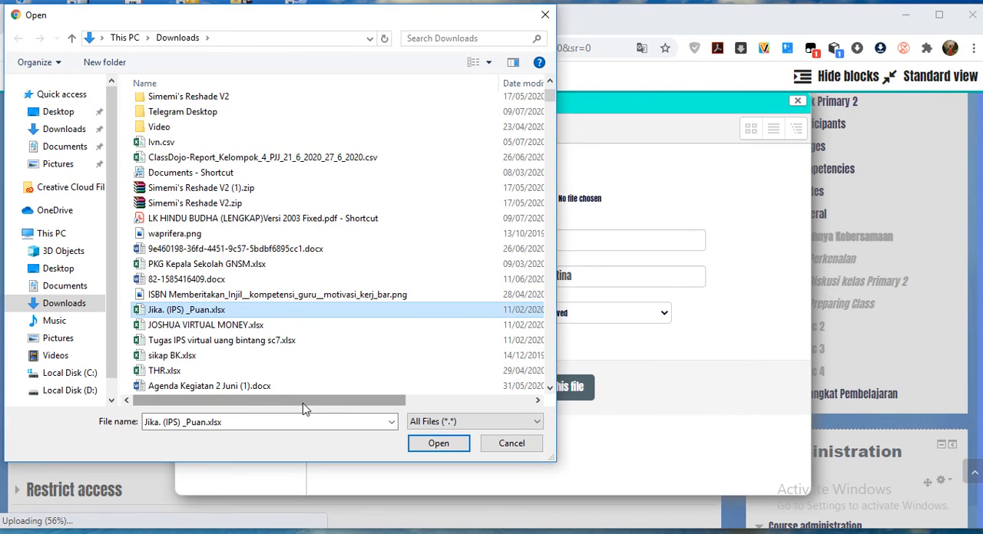
pyautogui.moveTo(304, 409)
pyautogui.mouseDown()
pyautogui.moveTo(496, 408)
pyautogui.moveTo(292, 408)
pyautogui.mouseUp()
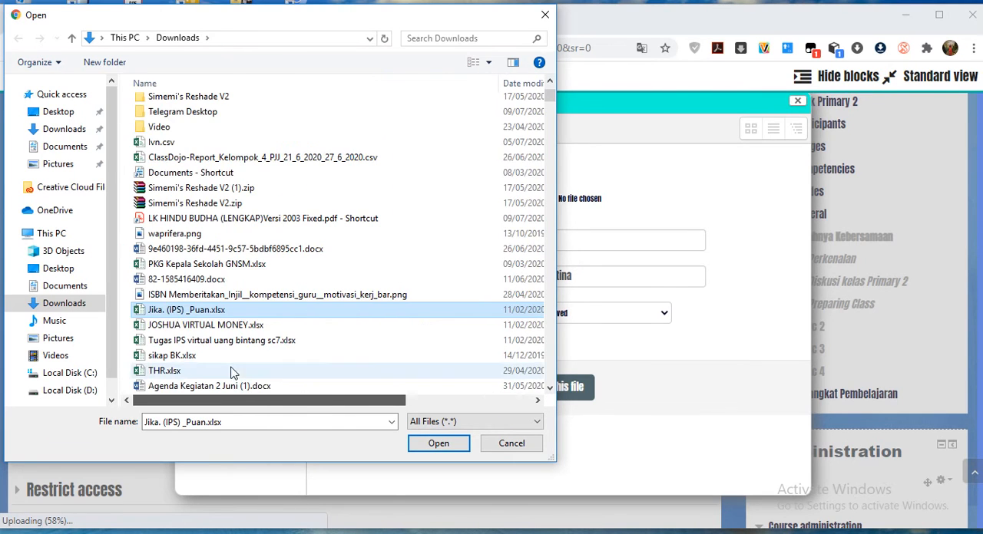
pyautogui.click(450, 446)
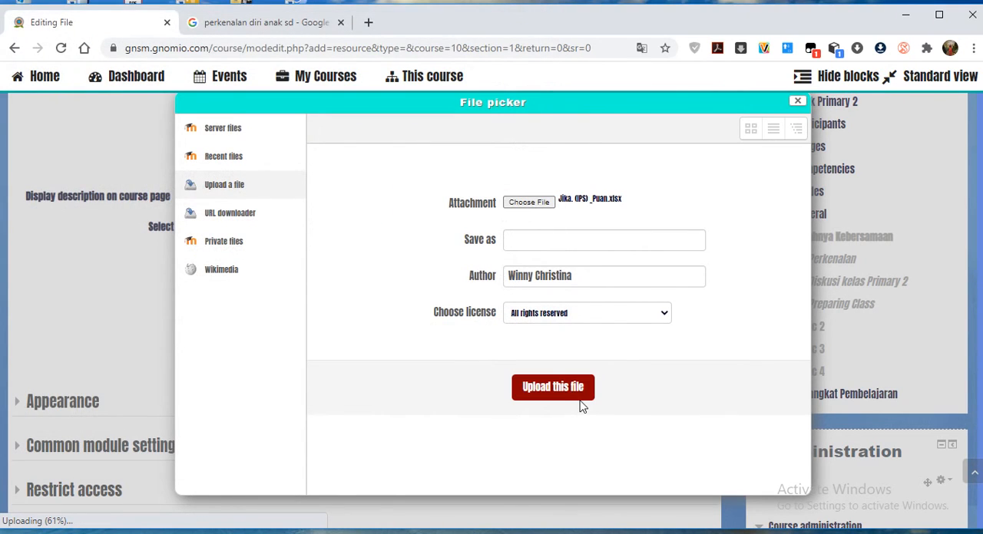
pyautogui.click(552, 388)
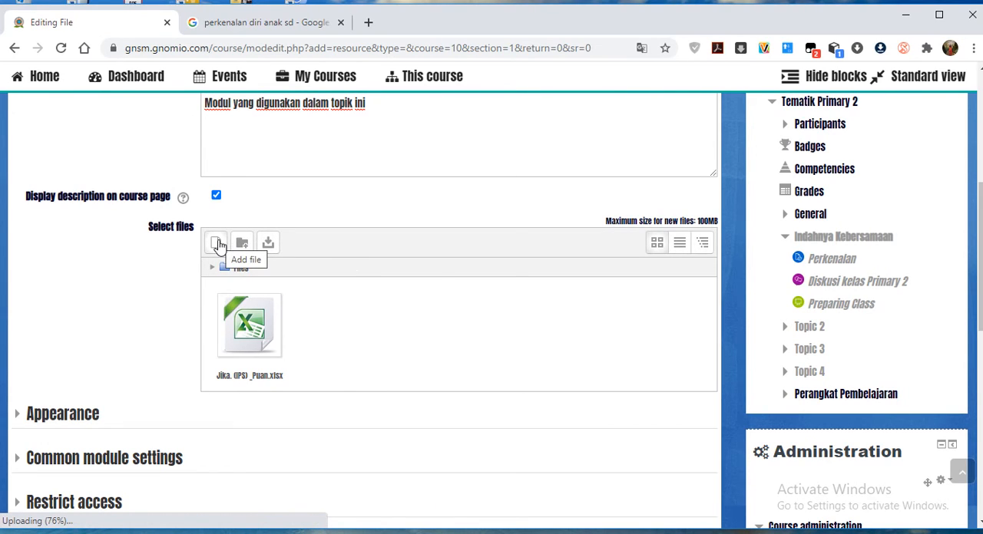
# Upload the image GNSM MAJU TERUS.png from the Pictures folder as an additional file of the resource.
pyautogui.click(218, 244)
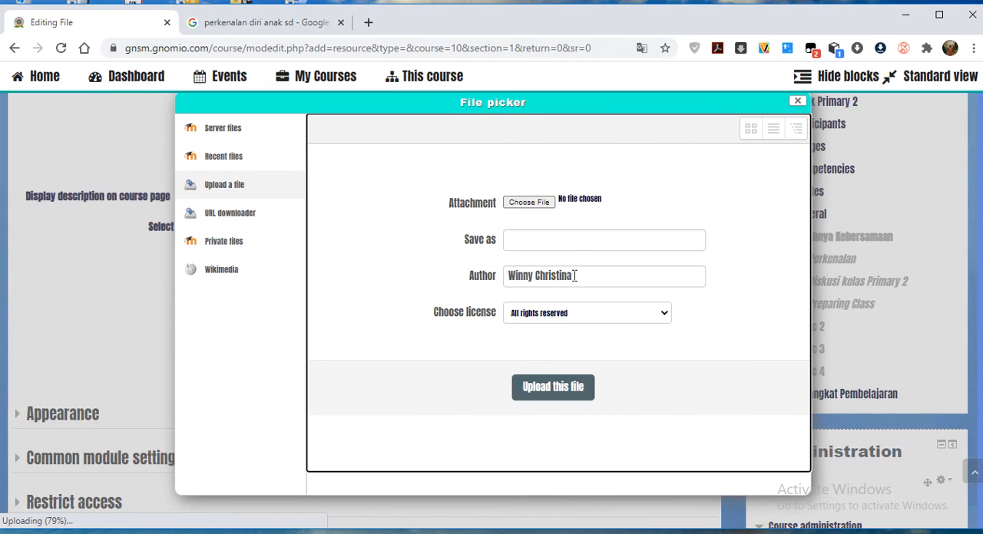
pyautogui.click(548, 202)
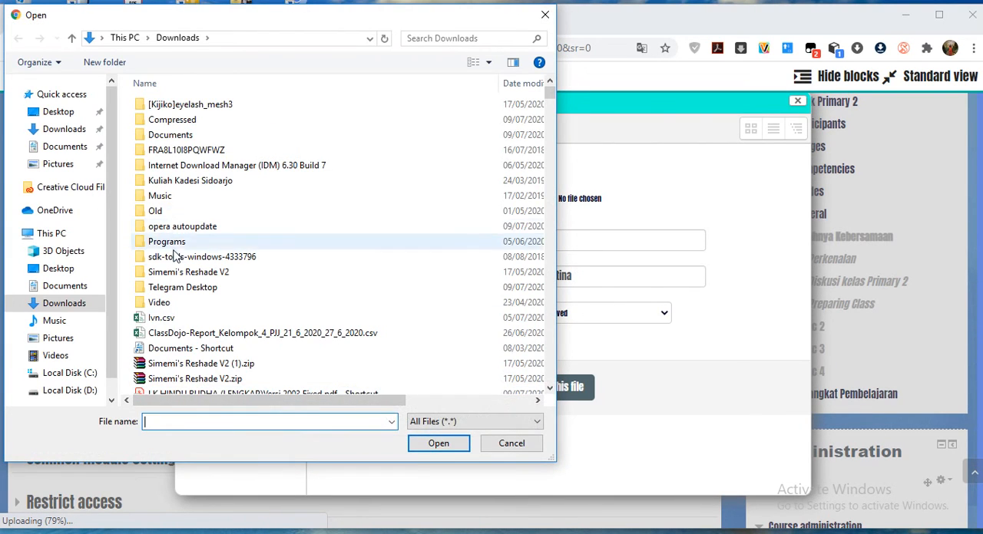
pyautogui.click(68, 343)
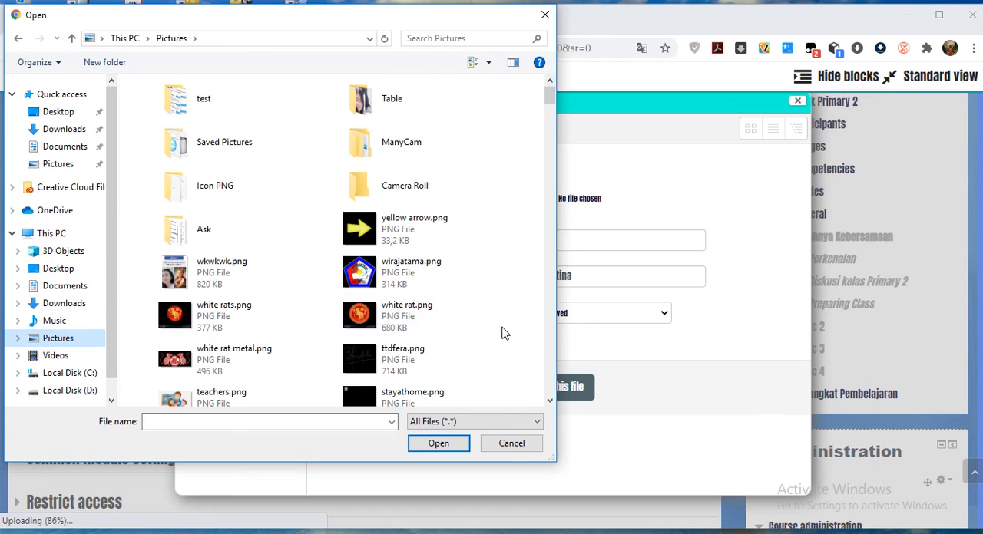
pyautogui.scroll(-3, 502, 333)
pyautogui.scroll(-3, 502, 334)
pyautogui.scroll(-2, 502, 335)
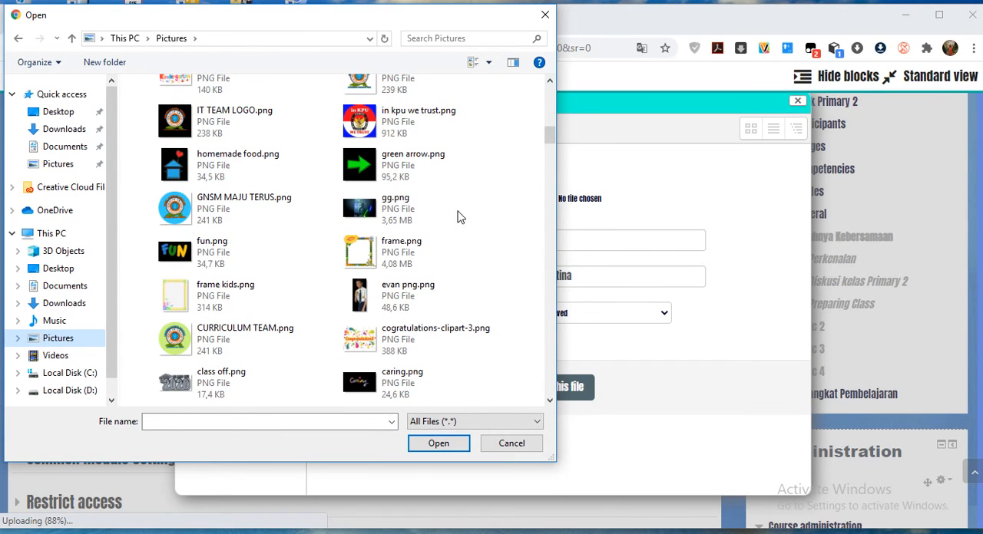
pyautogui.click(173, 215)
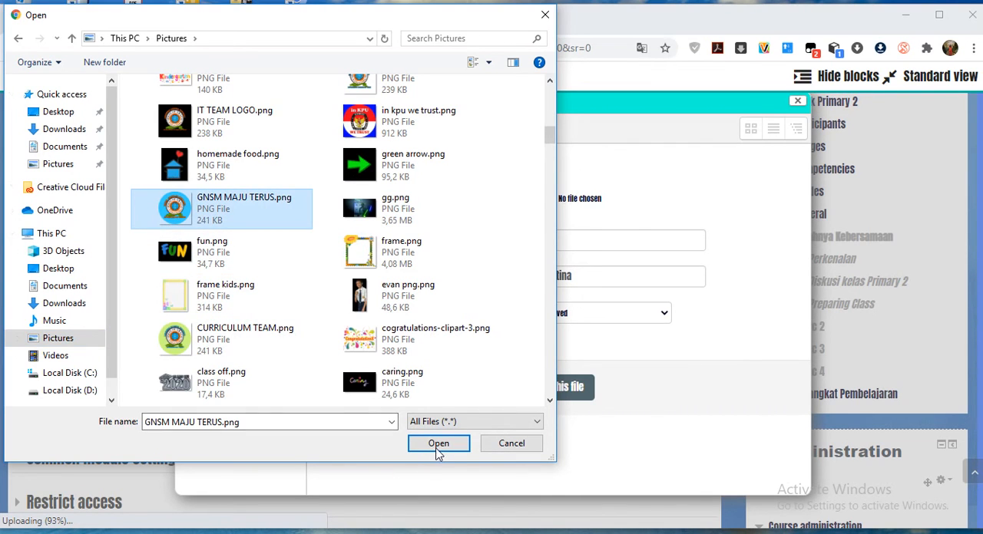
pyautogui.click(439, 445)
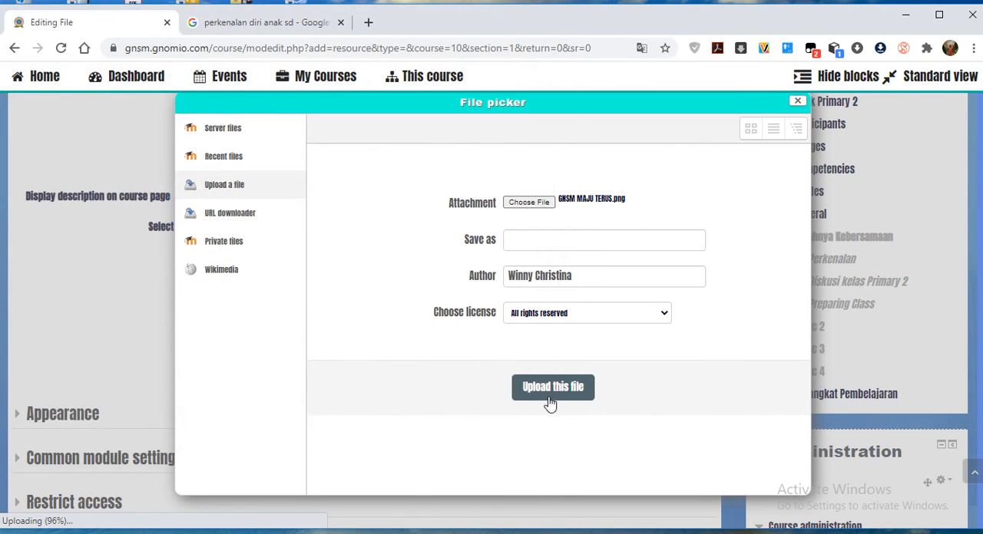
pyautogui.click(550, 402)
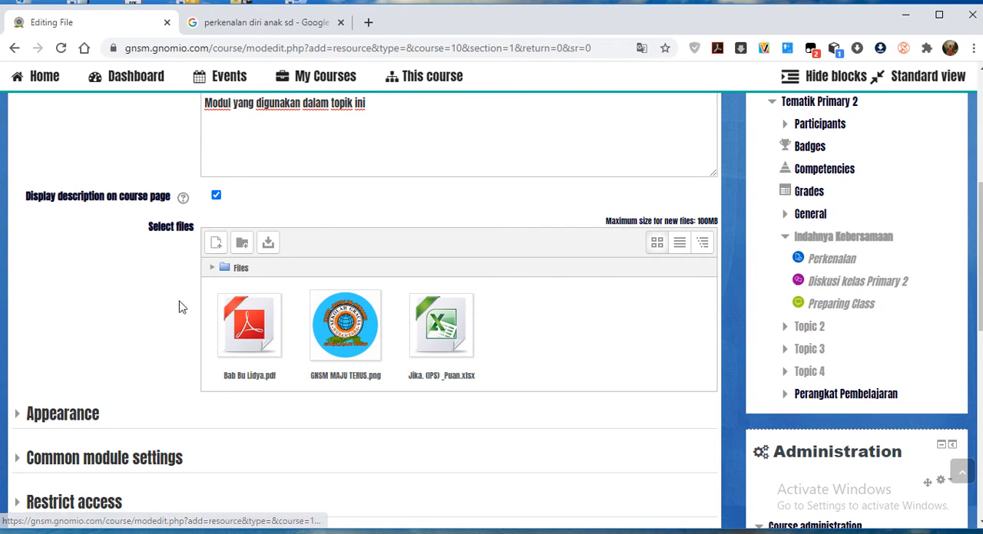
pyautogui.scroll(5, 353, 296)
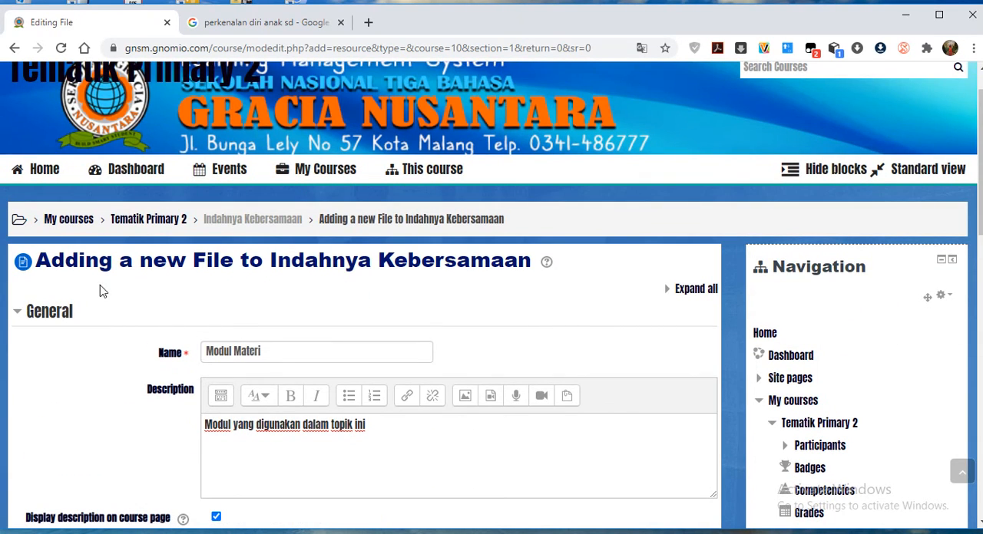
# Expand the Appearance settings of the Modul Materi file resource and review its display options.
pyautogui.scroll(-1, 176, 325)
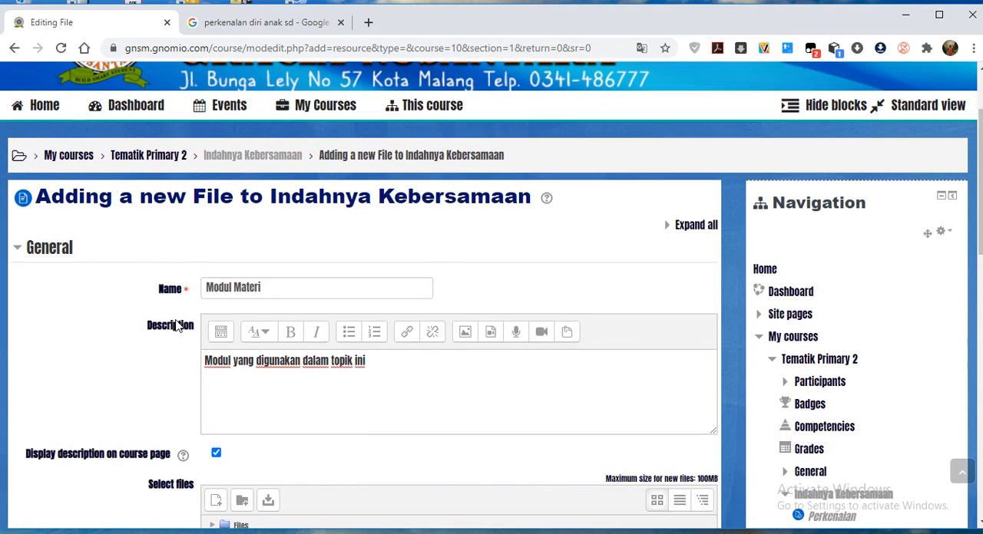
pyautogui.scroll(-5, 344, 385)
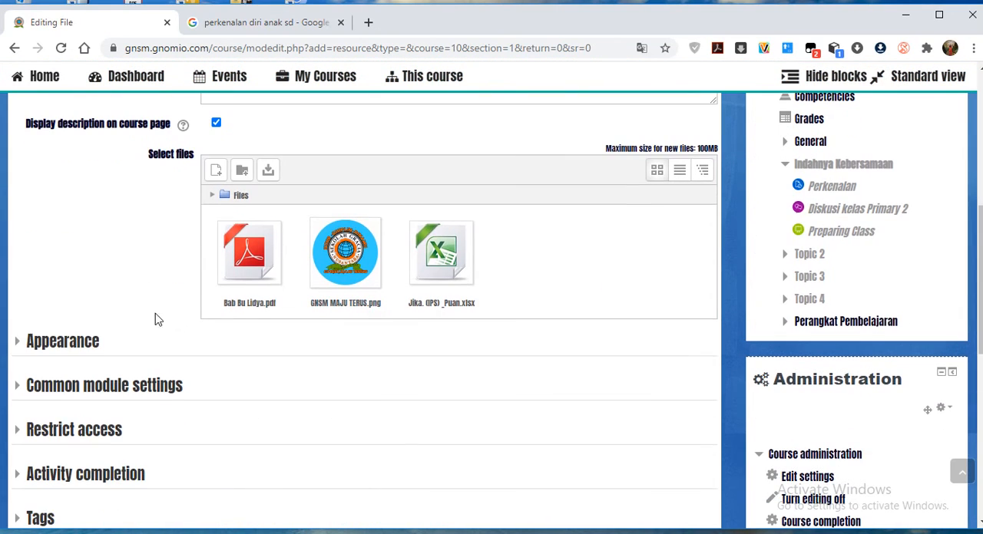
pyautogui.click(80, 347)
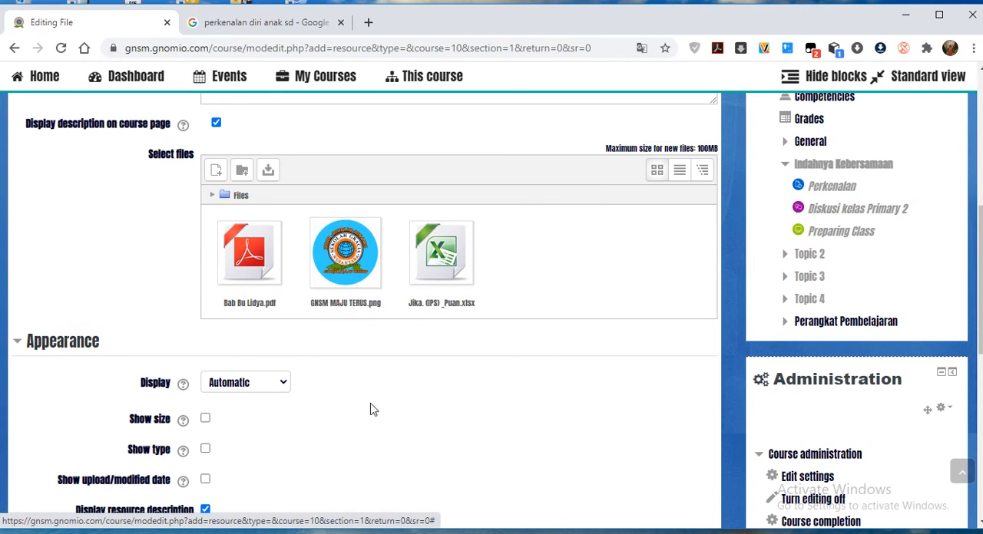
pyautogui.scroll(-1, 496, 390)
pyautogui.scroll(-1, 495, 390)
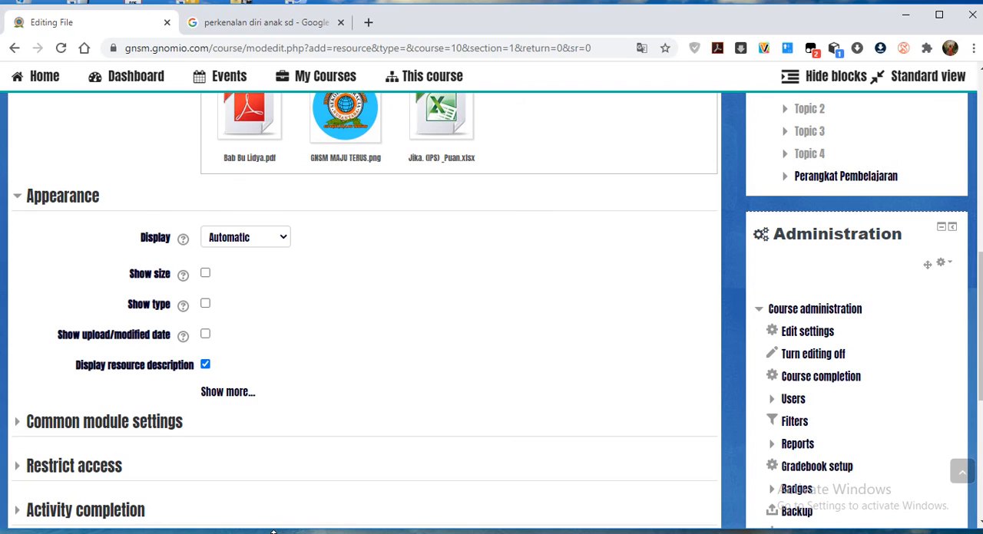
# Switch to File Explorer, maximize the window and search the Downloads folder for "konsep".
pyautogui.press('super')
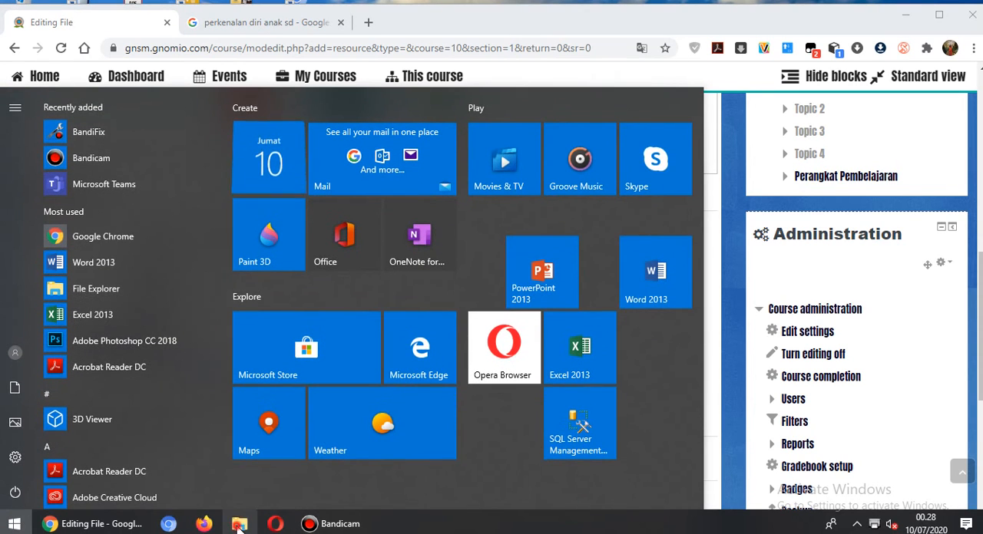
pyautogui.press('super')
pyautogui.press('super+e')
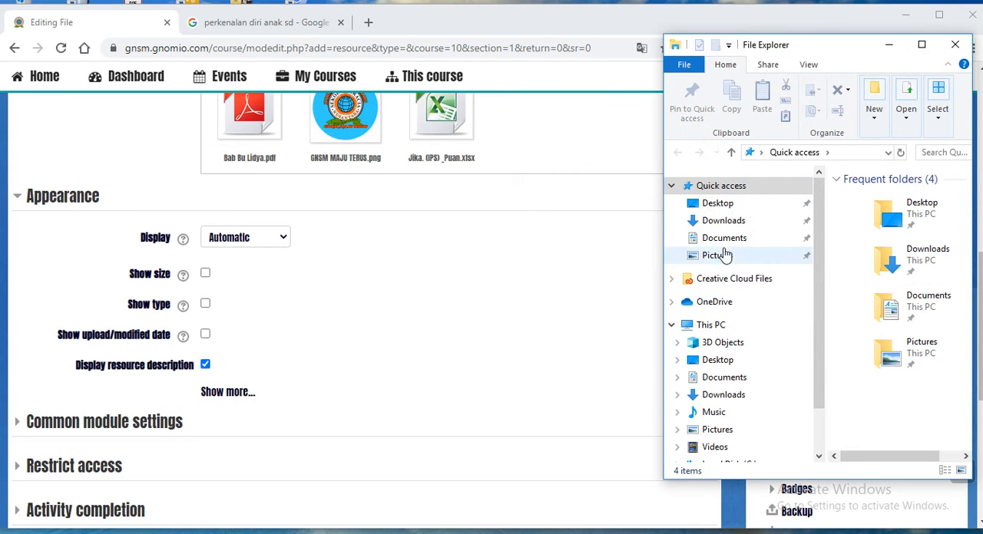
pyautogui.click(723, 223)
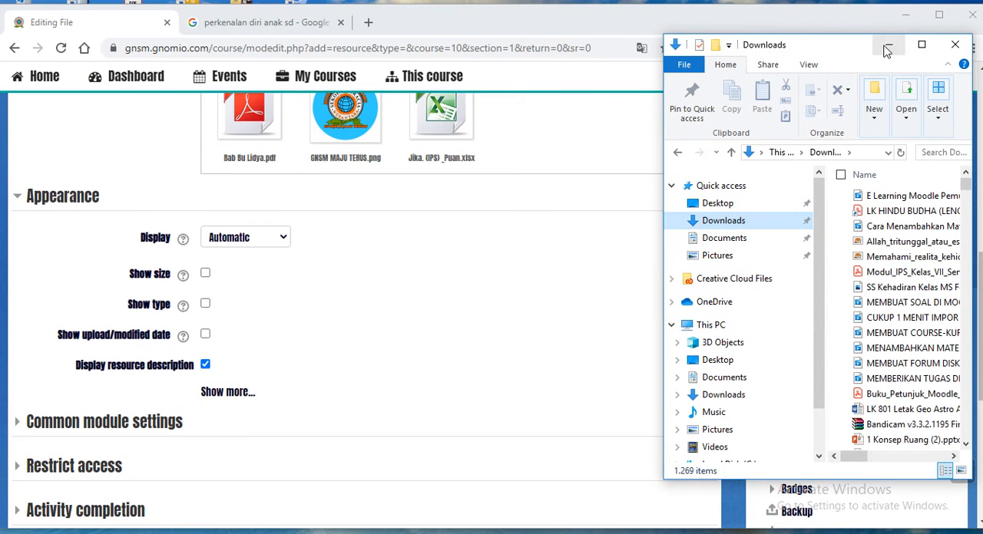
pyautogui.click(922, 44)
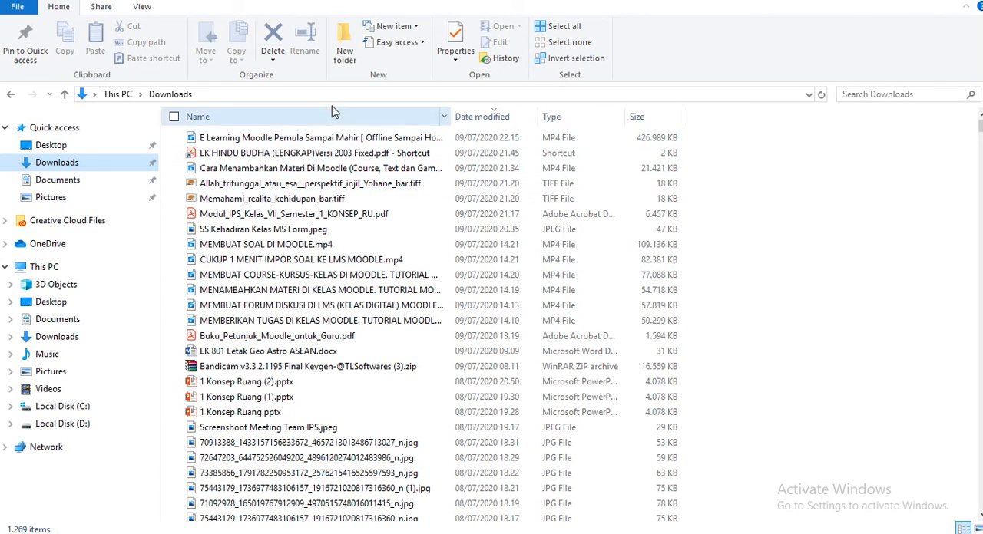
pyautogui.click(699, 95)
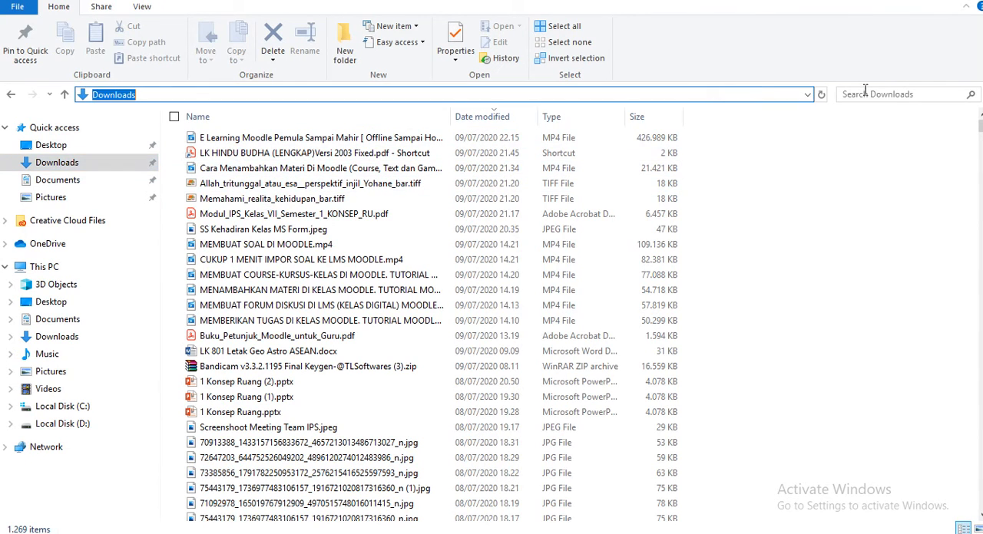
pyautogui.click(907, 95)
pyautogui.write('ko')
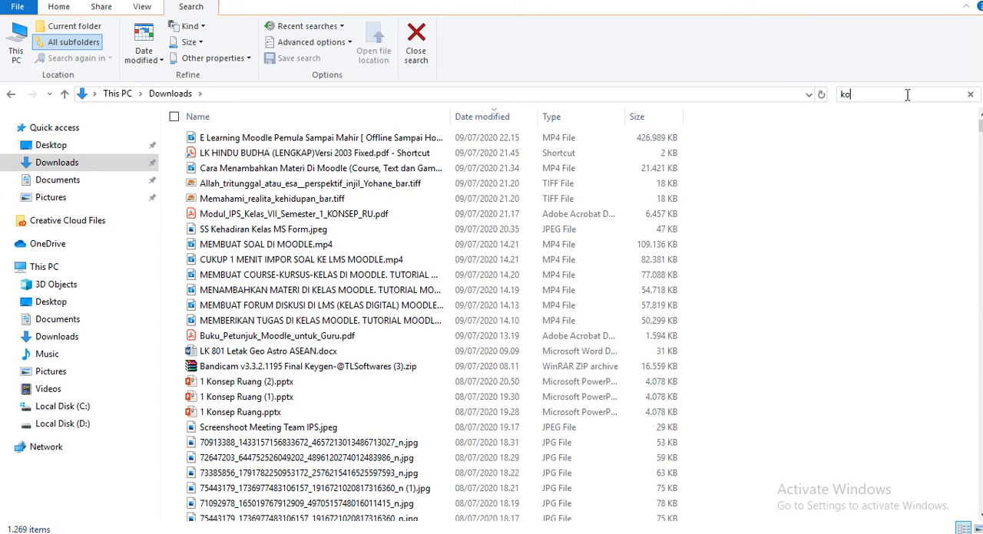
pyautogui.write('nsep')
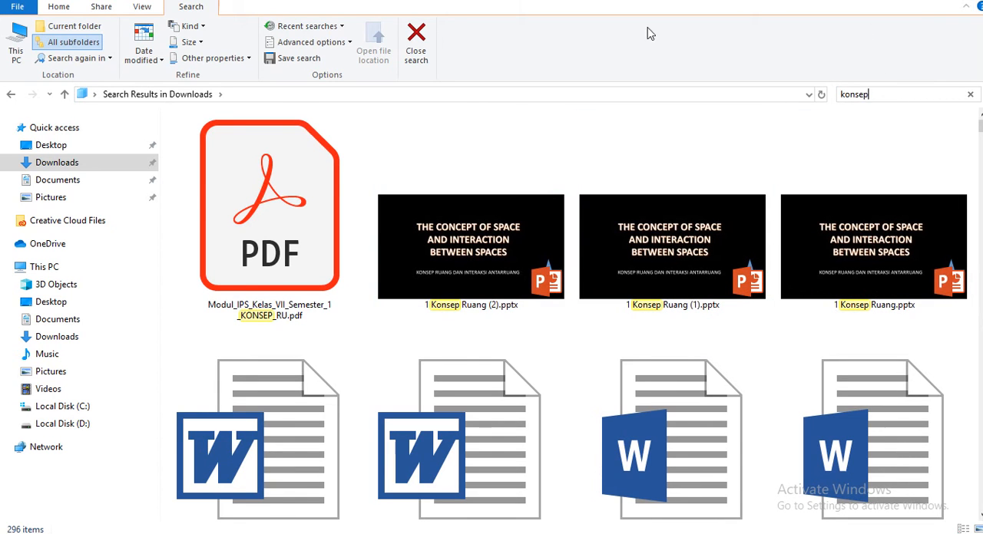
# Back in Chrome, set the Modul Materi resource's Display option to Embed, then save and return to the course.
pyautogui.press('super')
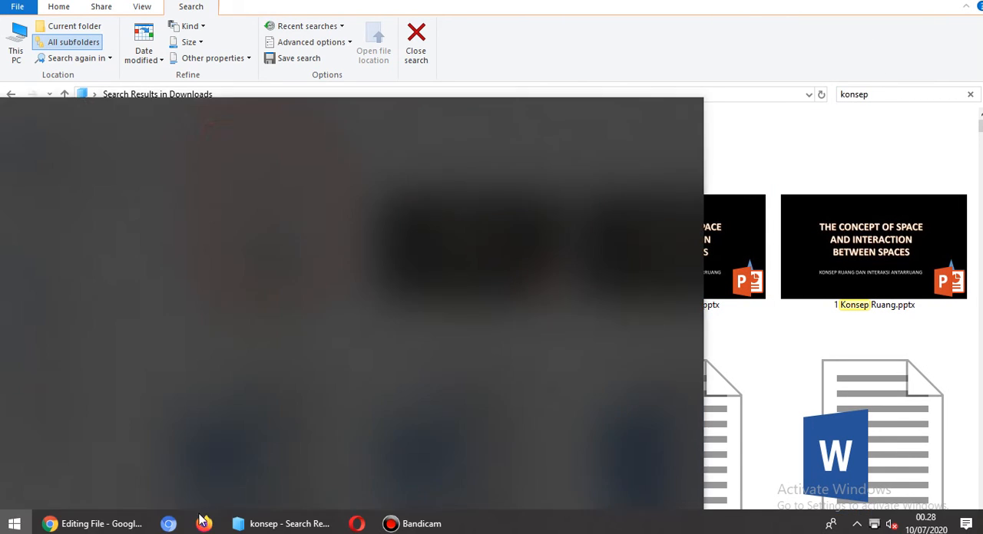
pyautogui.click(108, 520)
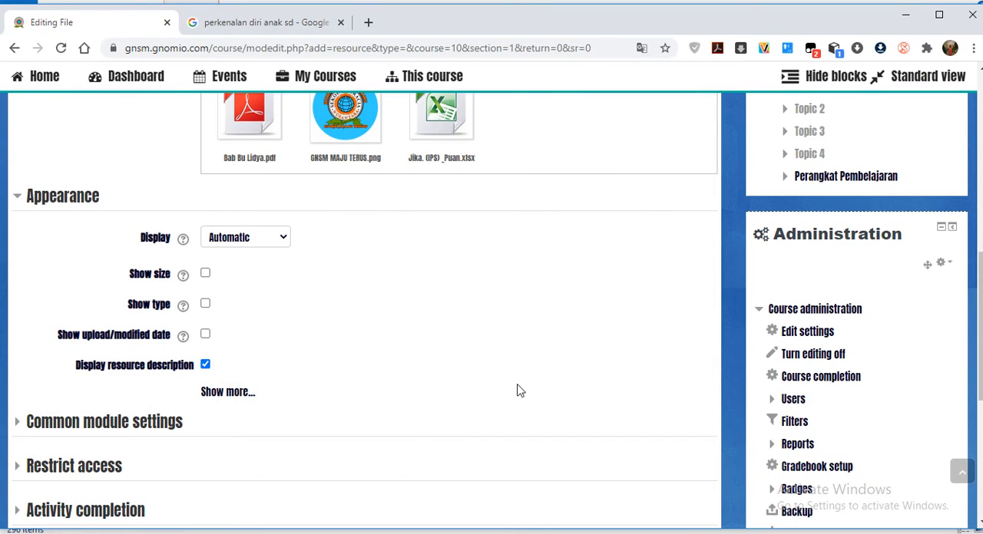
pyautogui.click(285, 240)
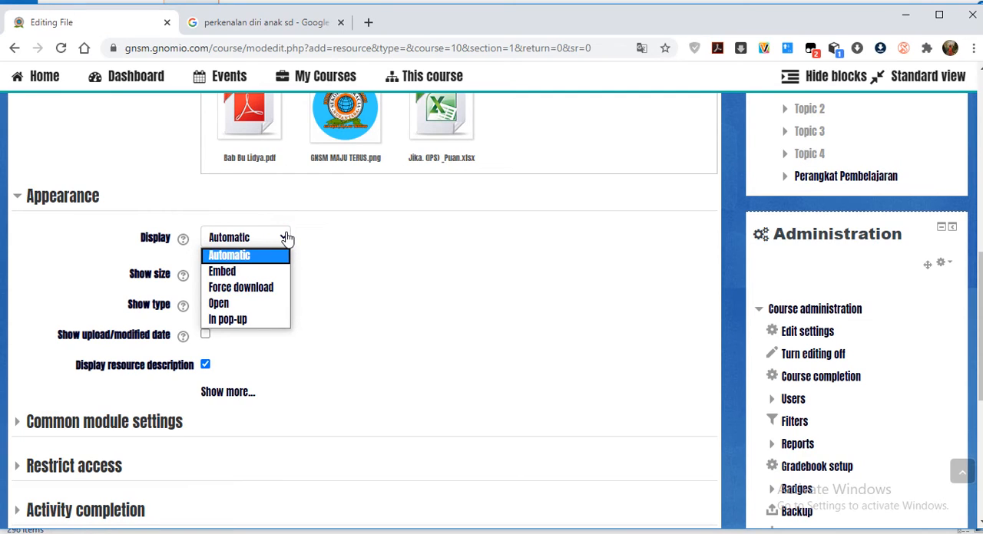
pyautogui.click(230, 271)
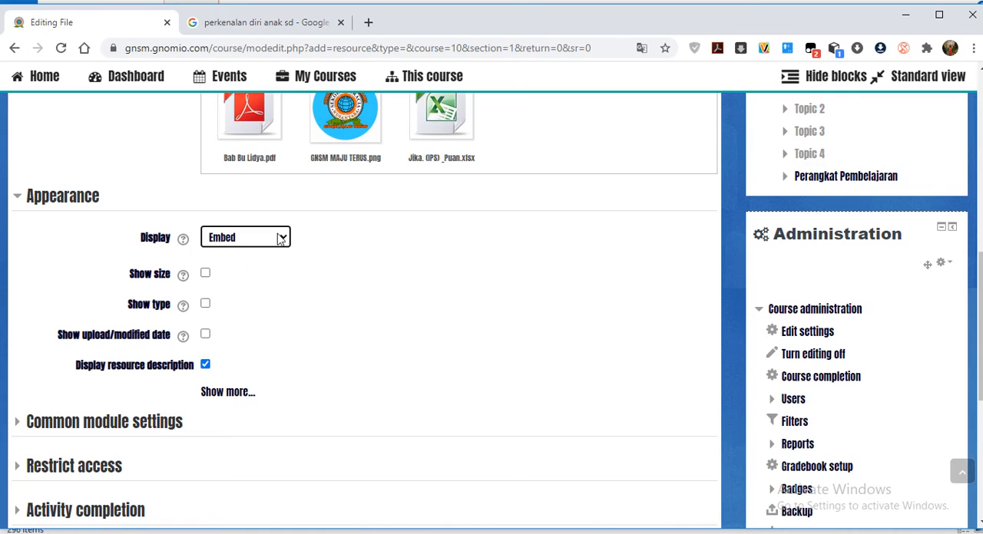
pyautogui.scroll(-1, 380, 317)
pyautogui.scroll(-2, 369, 322)
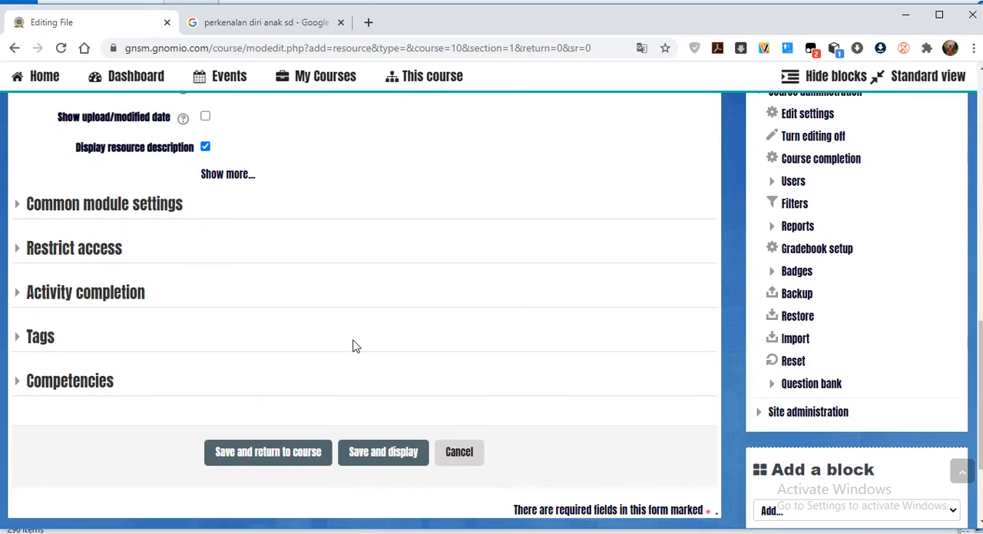
pyautogui.scroll(-1, 353, 346)
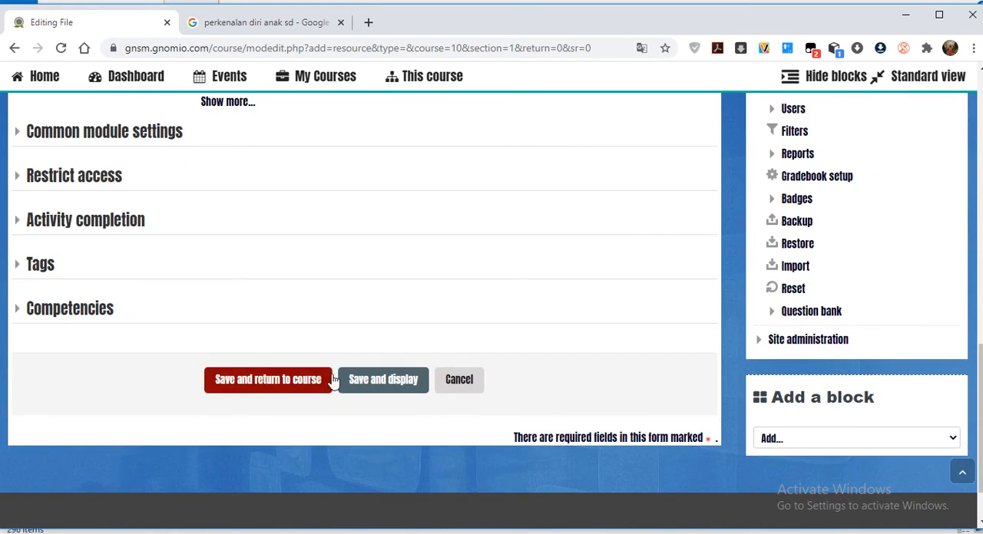
pyautogui.click(284, 382)
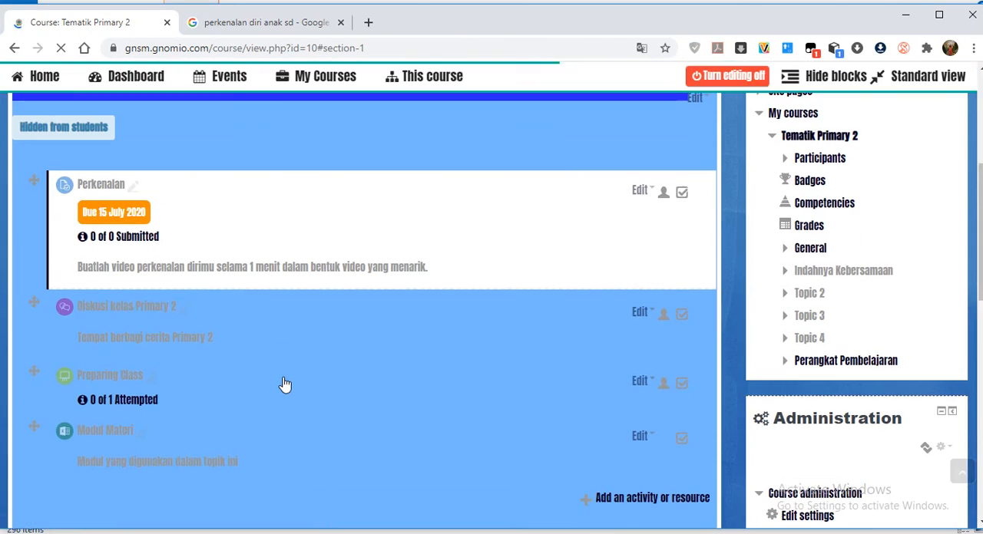
# Open the Modul Materi resource from the course page and check the options for the downloaded workbook.
pyautogui.scroll(-2, 393, 344)
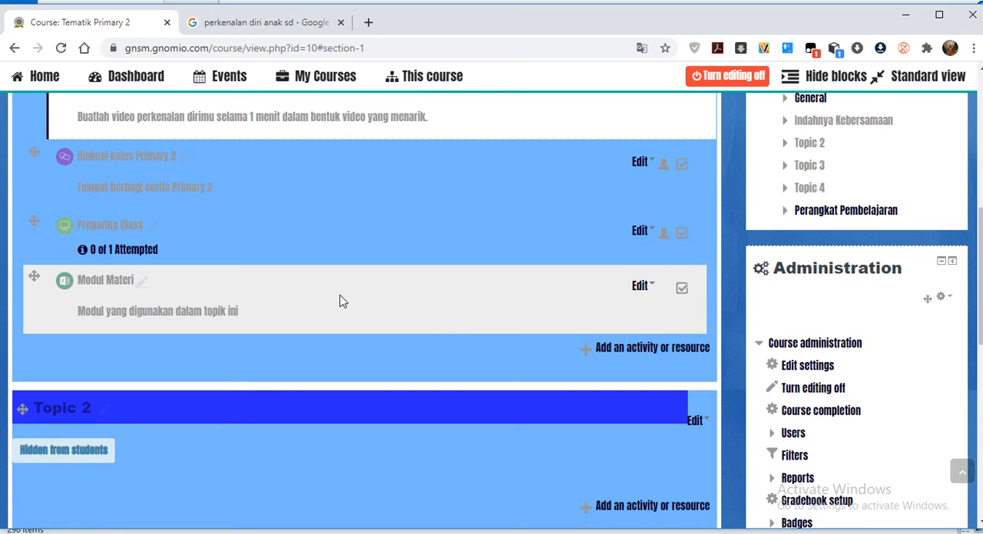
pyautogui.click(340, 300)
pyautogui.click(106, 285)
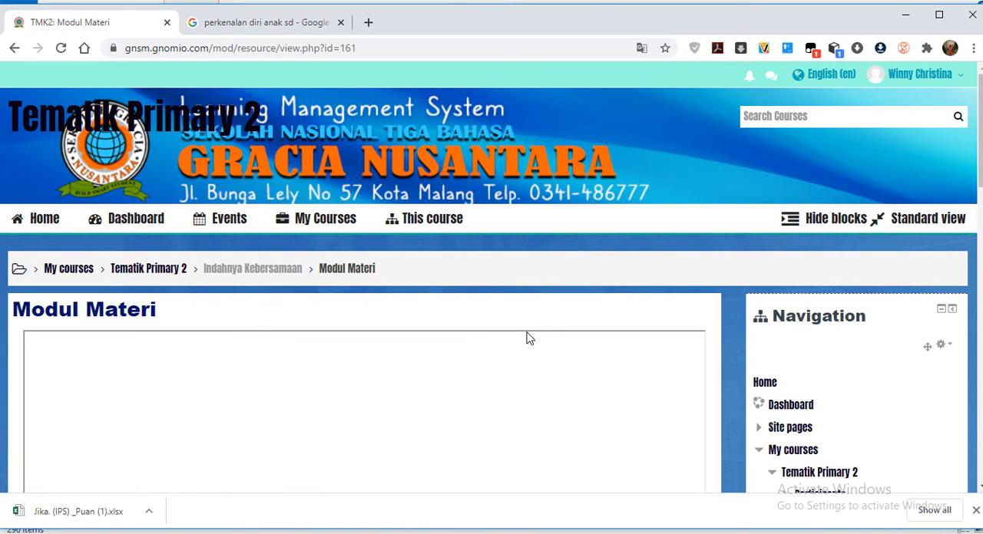
pyautogui.click(152, 512)
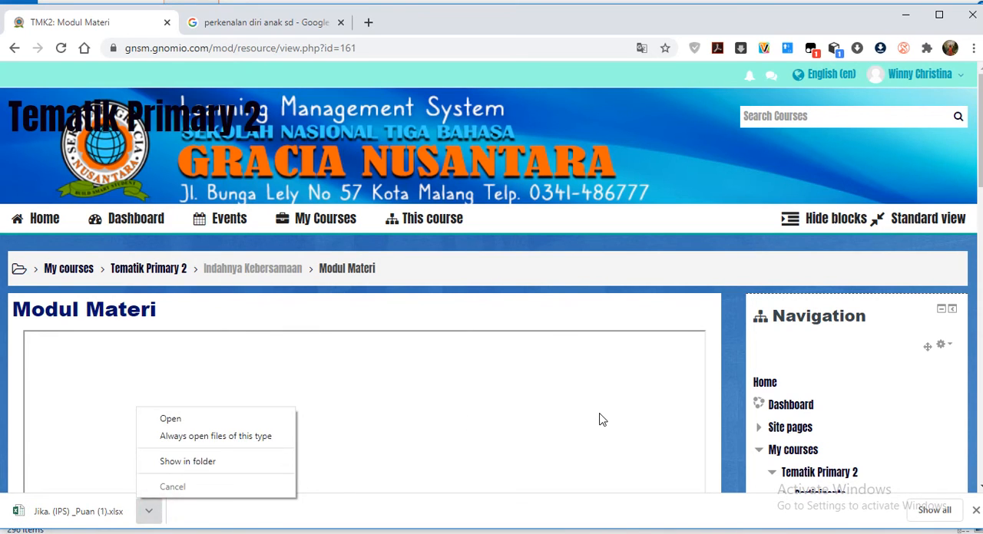
pyautogui.click(600, 417)
# Examine the Modul Materi page from the embedded file frame down to the description.
pyautogui.scroll(-2, 600, 416)
pyautogui.scroll(-9, 596, 413)
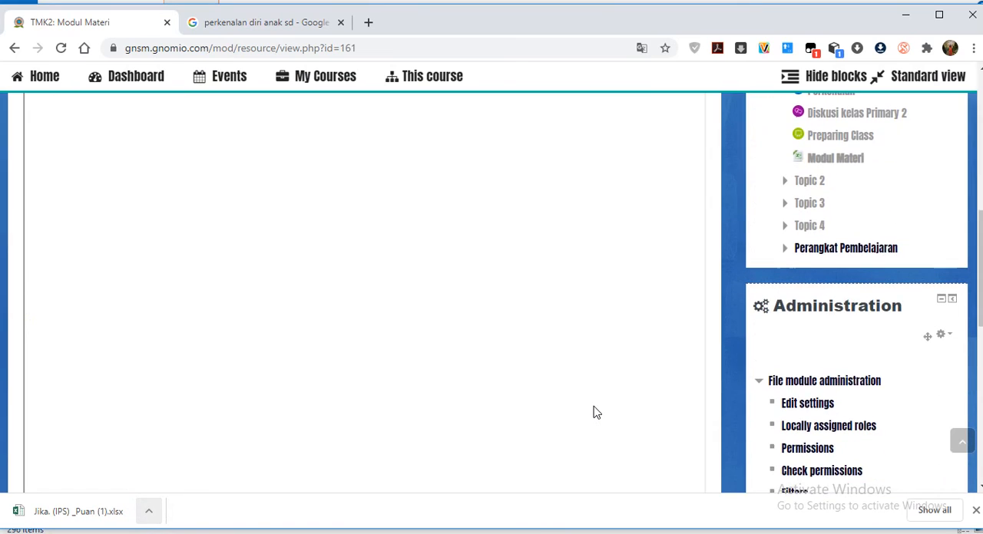
pyautogui.scroll(-4, 591, 414)
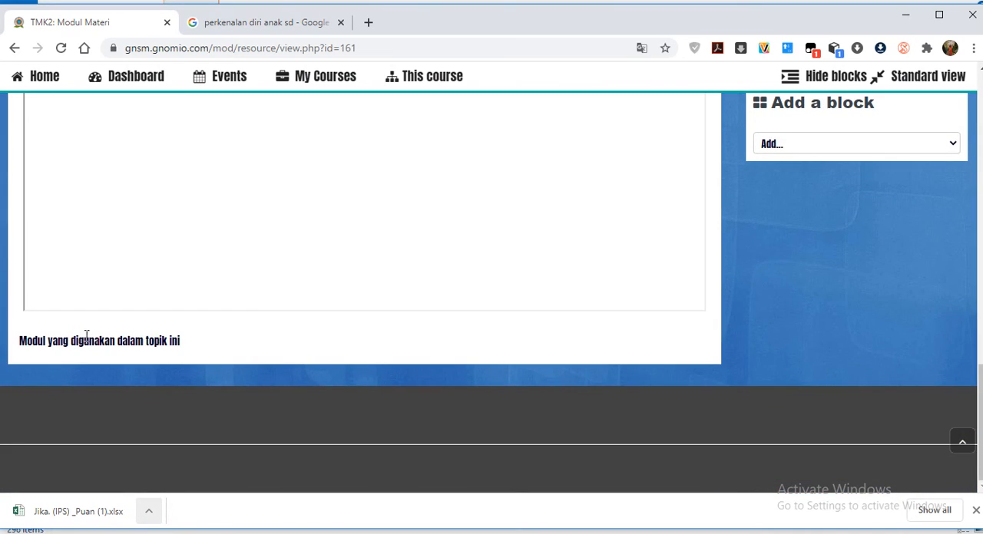
pyautogui.scroll(15, 177, 272)
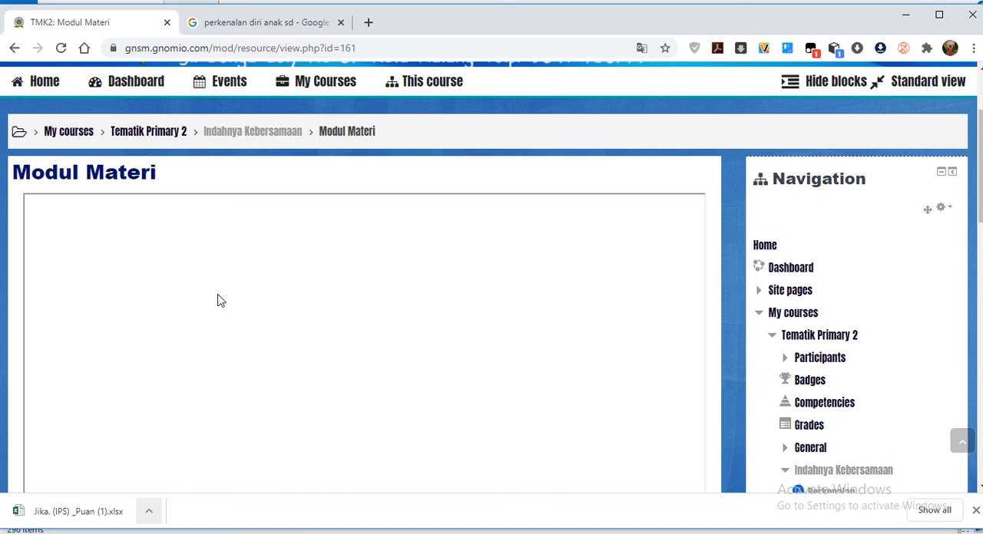
pyautogui.scroll(-9, 217, 301)
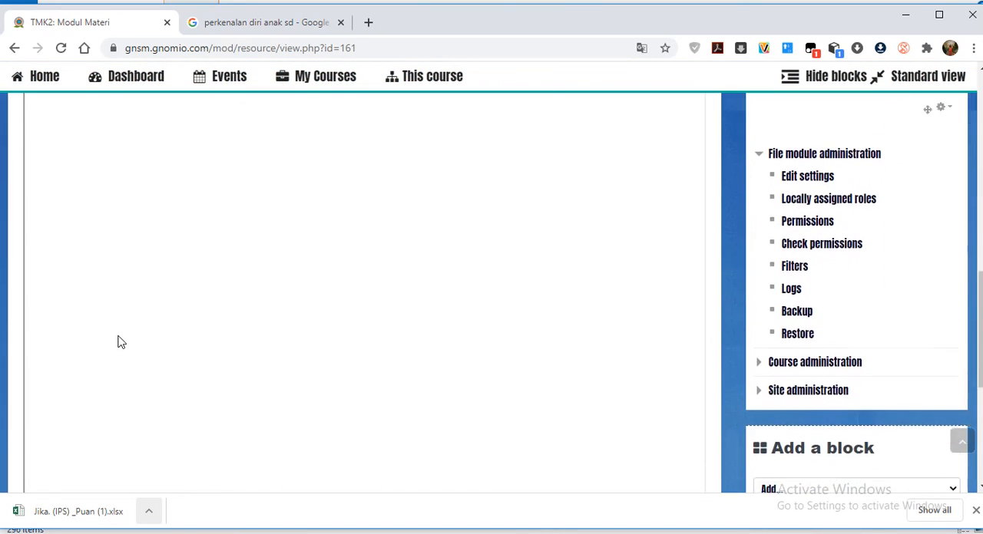
pyautogui.scroll(-5, 121, 341)
pyautogui.scroll(12, 121, 333)
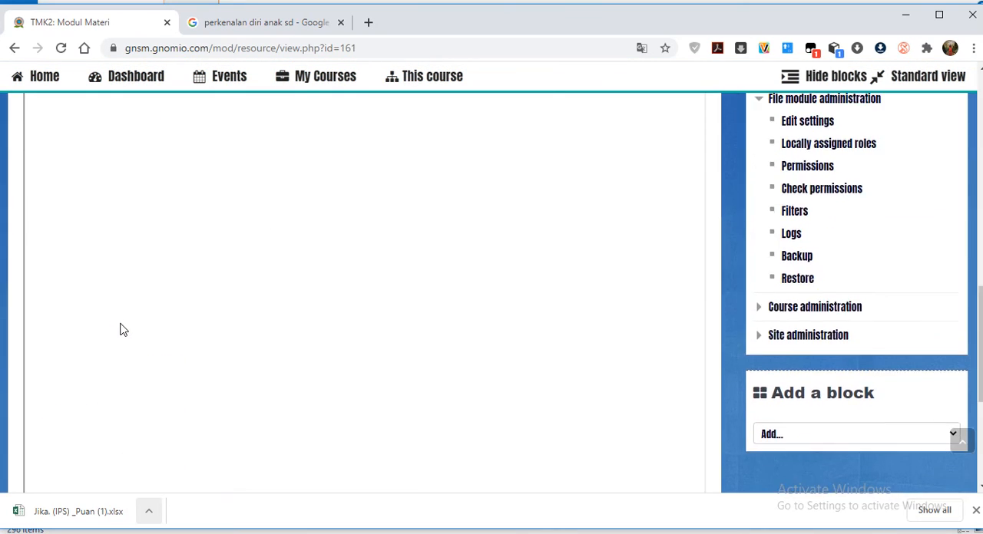
pyautogui.click(250, 305)
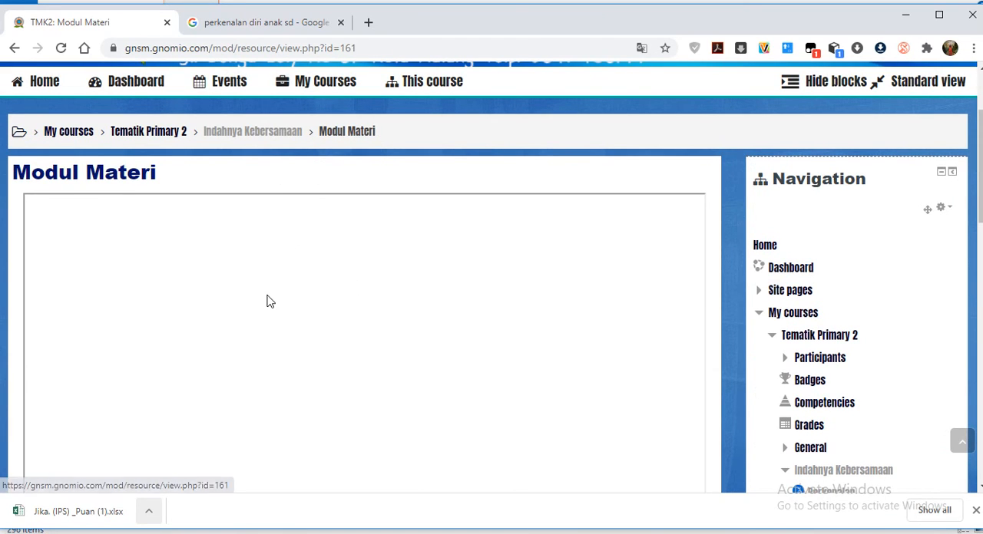
pyautogui.scroll(-2, 268, 306)
pyautogui.scroll(-6, 301, 312)
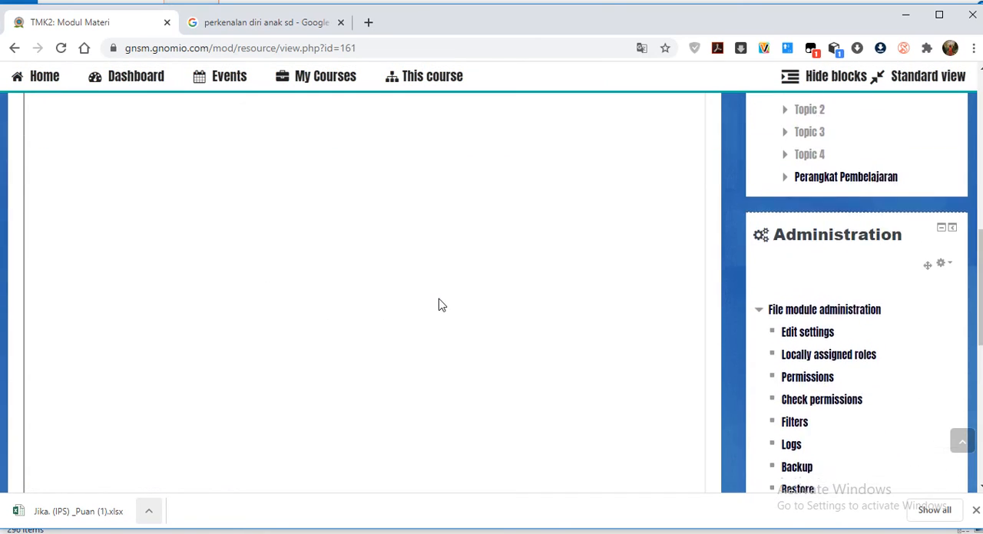
pyautogui.scroll(10, 442, 320)
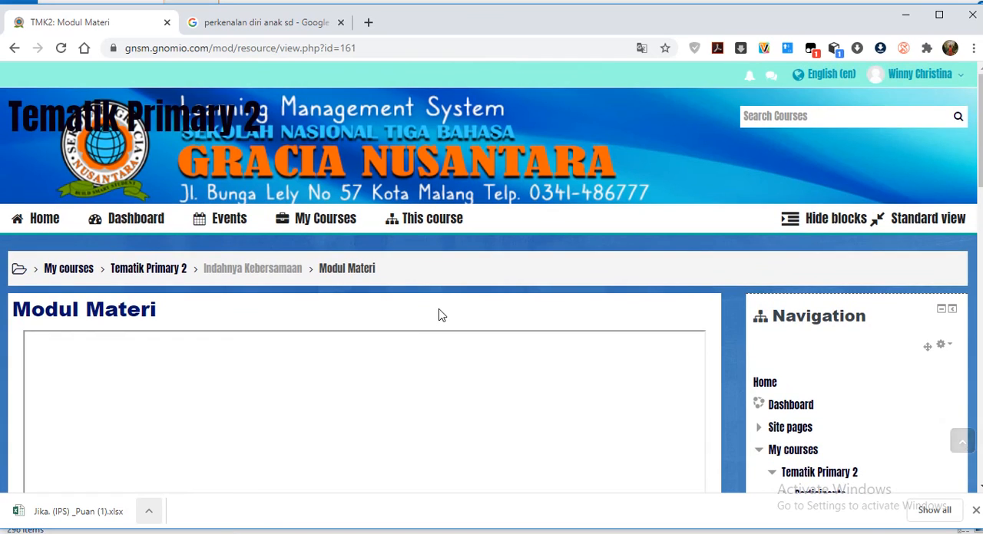
# Return to Indahnya Kebersamaan and set the Modul Materi resource's Display option to Open, then save and return to the course.
pyautogui.click(222, 274)
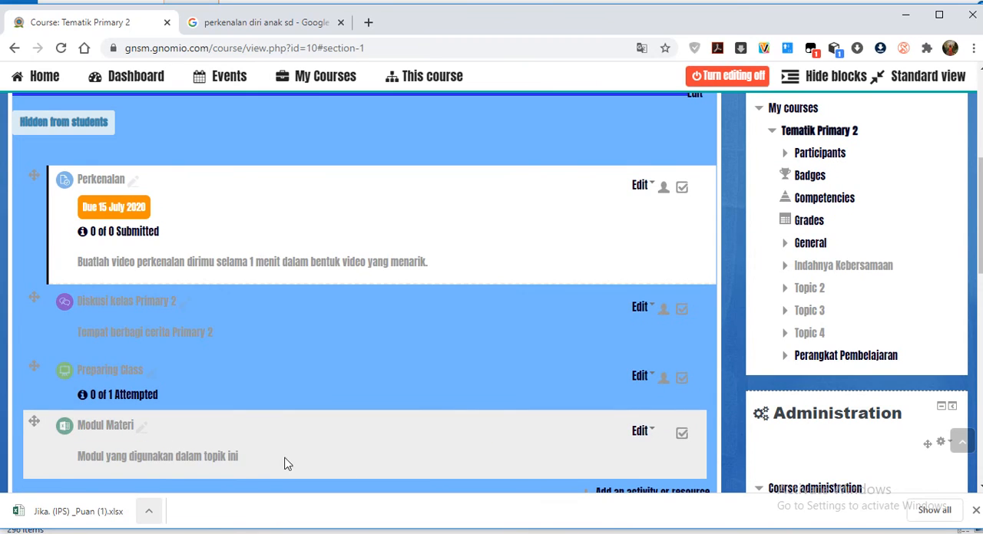
pyautogui.click(641, 433)
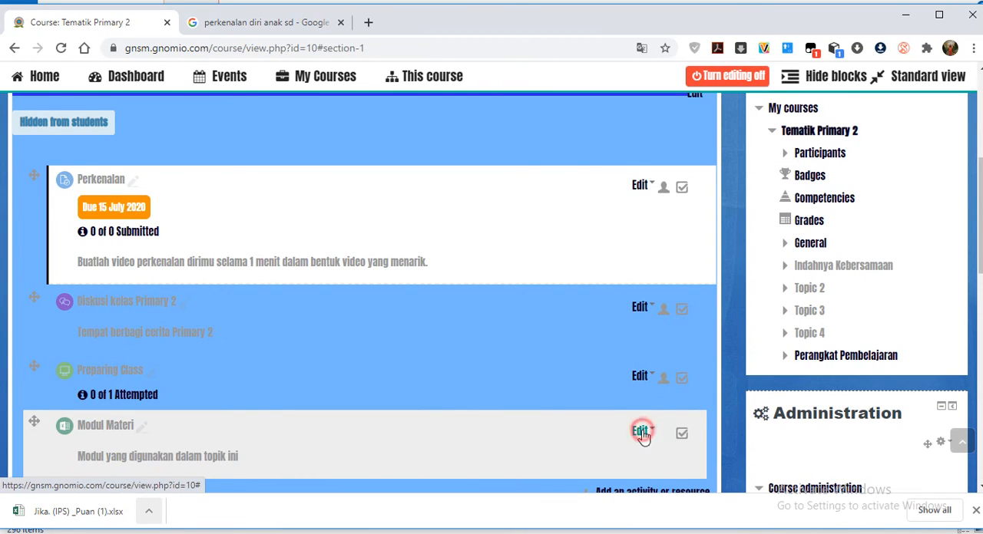
pyautogui.click(635, 454)
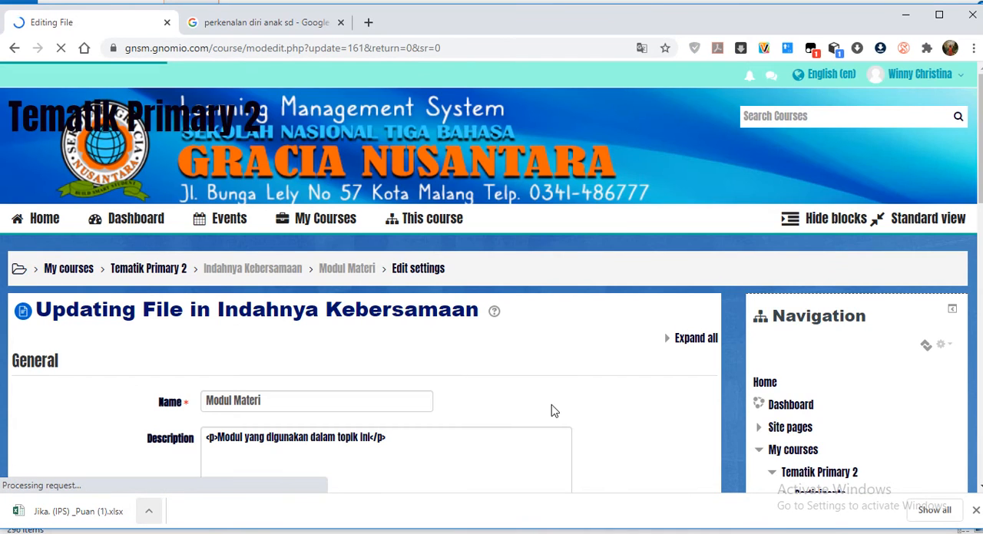
pyautogui.scroll(-4, 487, 410)
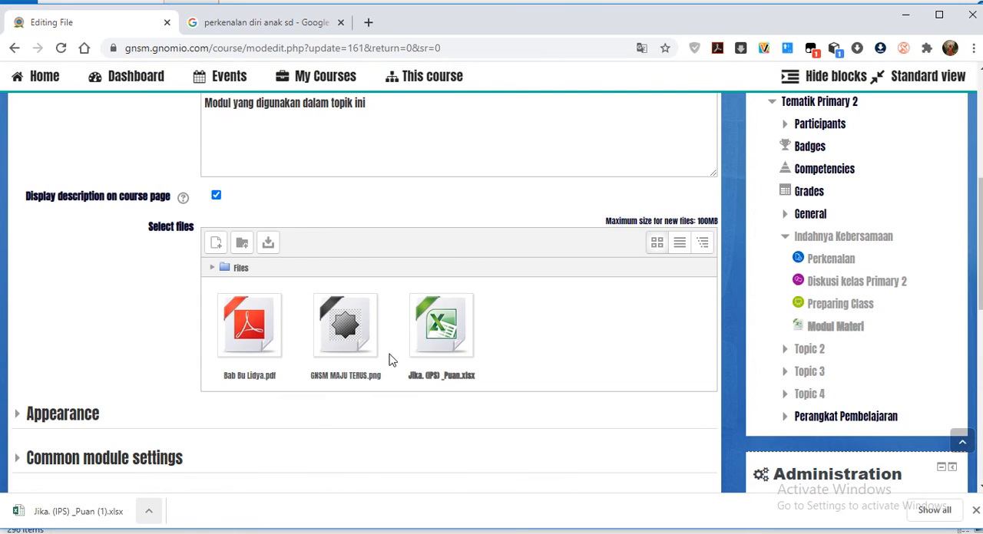
pyautogui.click(77, 415)
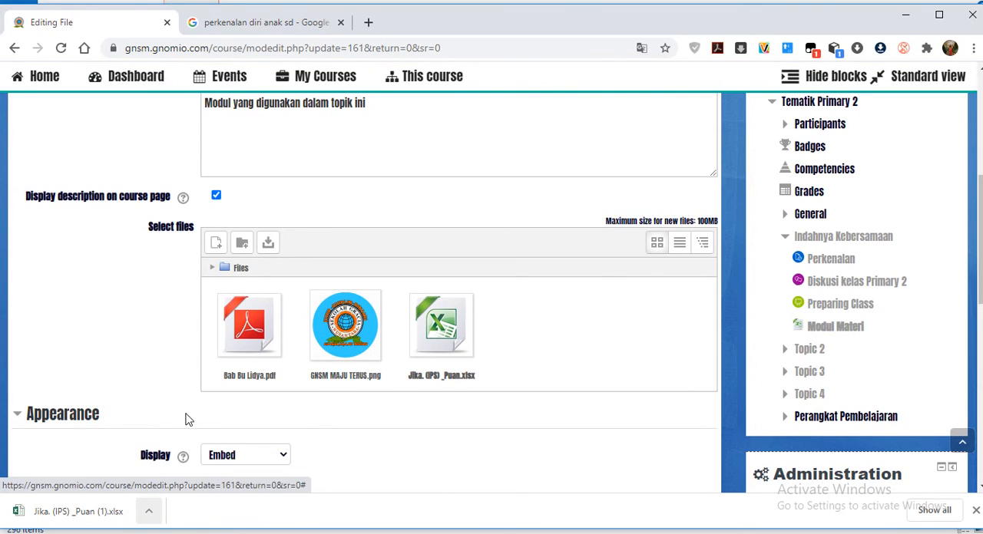
pyautogui.click(274, 456)
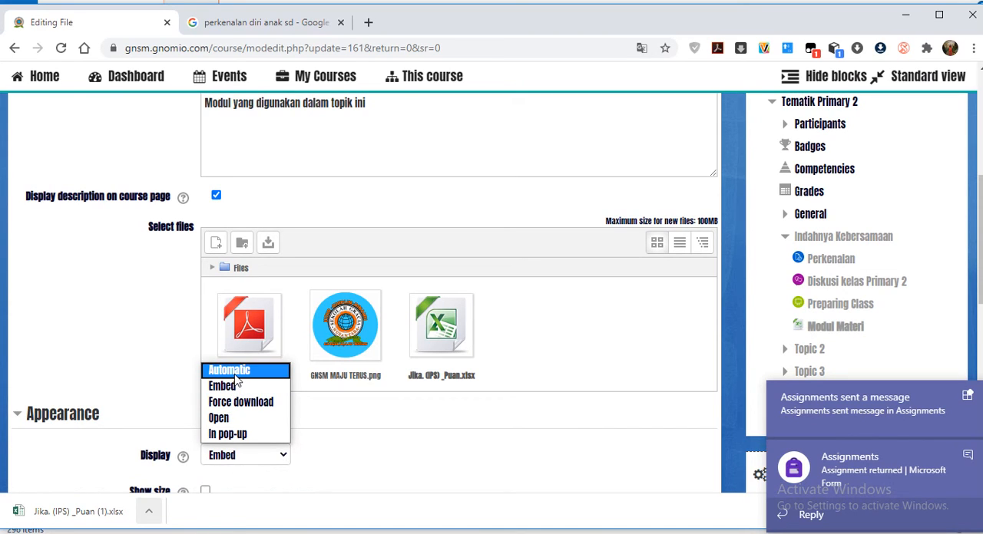
pyautogui.click(235, 372)
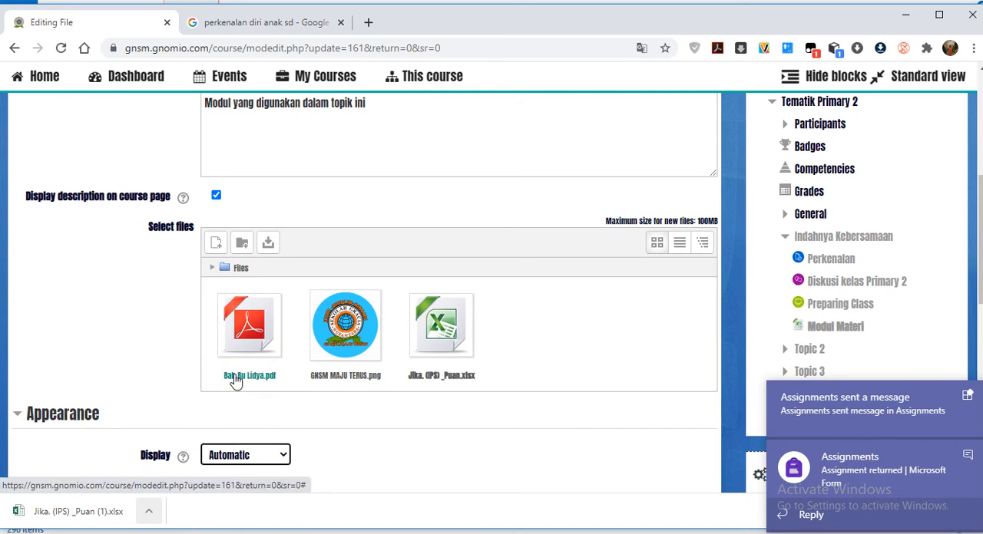
pyautogui.click(280, 456)
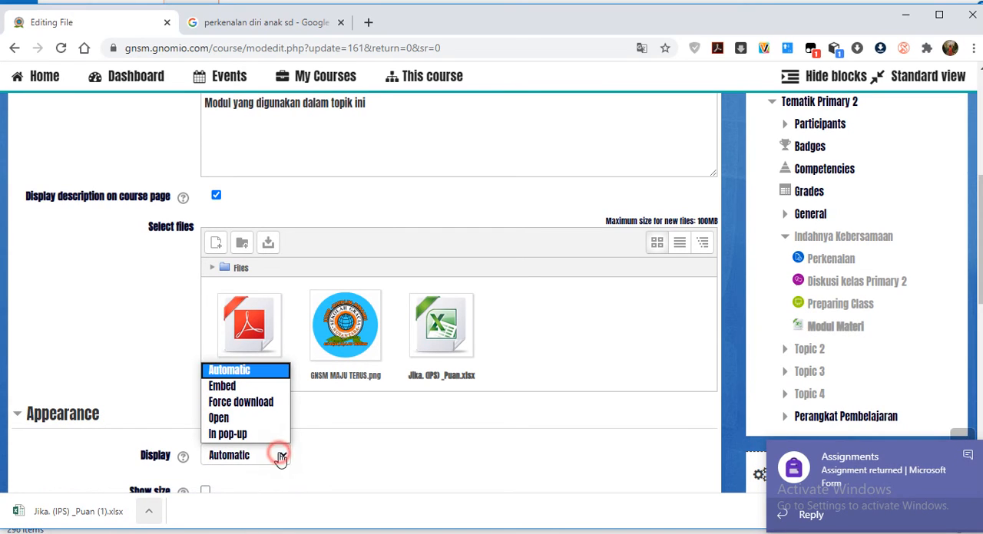
pyautogui.click(218, 418)
pyautogui.scroll(-6, 136, 393)
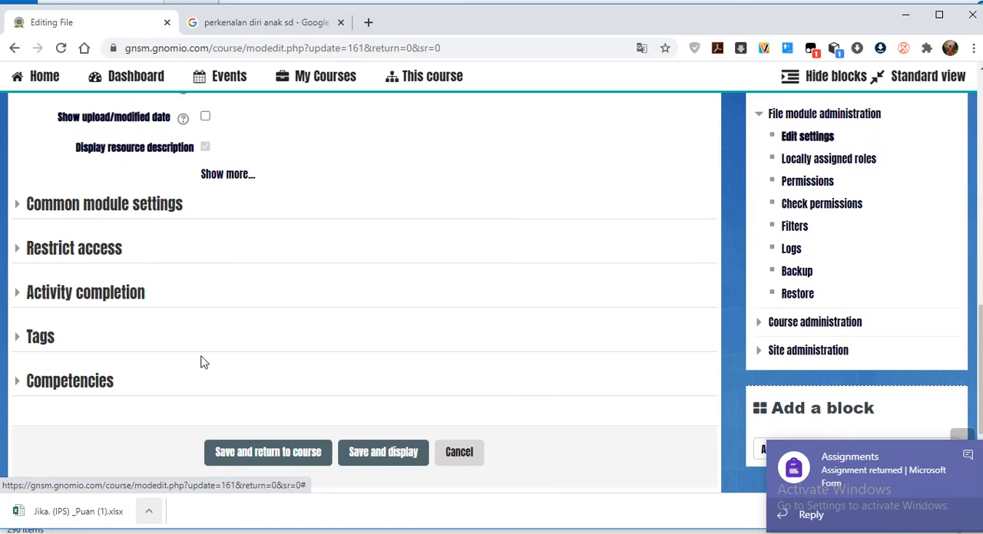
pyautogui.click(255, 455)
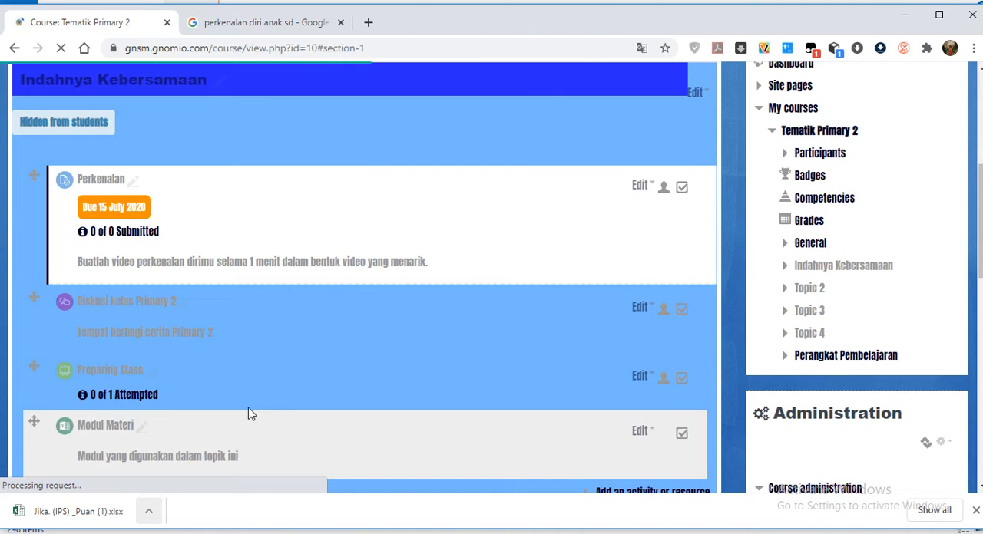
# Open the Modul Materi resource twice from the course page to check how its file is delivered.
pyautogui.scroll(-4, 425, 333)
pyautogui.scroll(4, 424, 333)
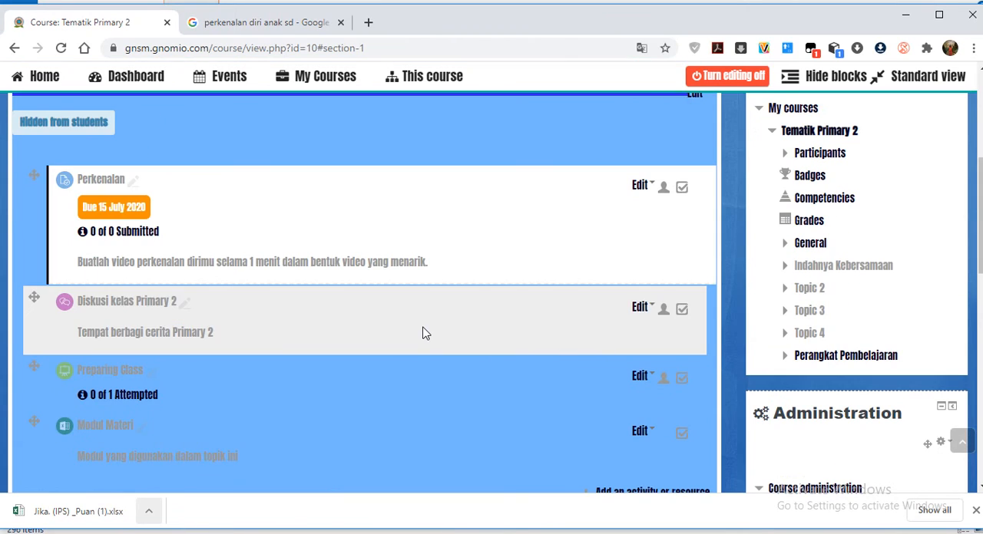
pyautogui.scroll(-1, 430, 384)
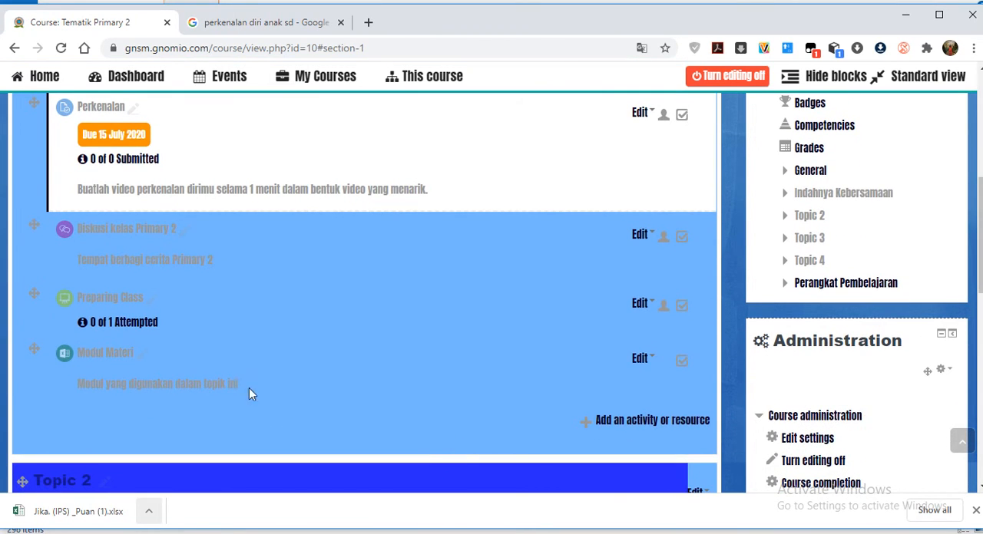
pyautogui.click(114, 357)
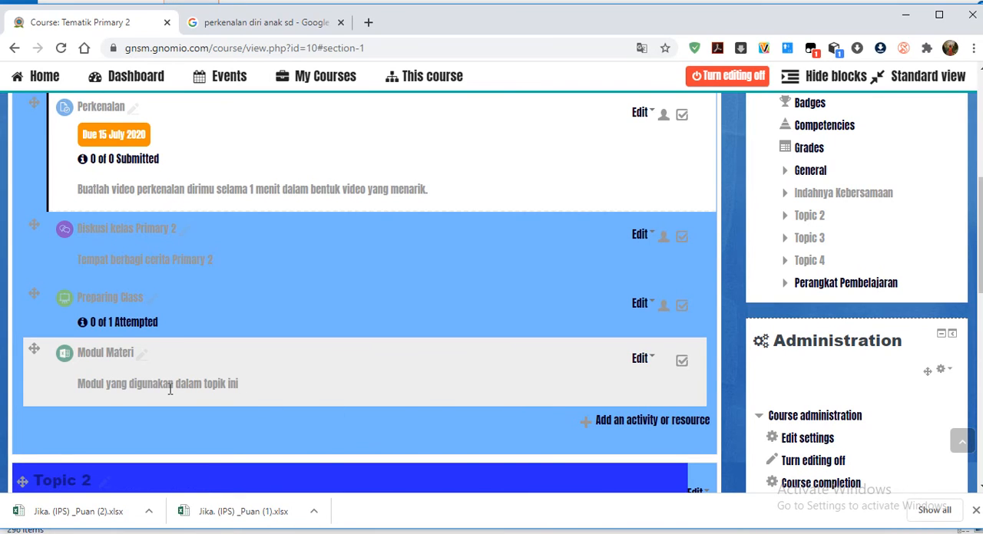
pyautogui.click(104, 359)
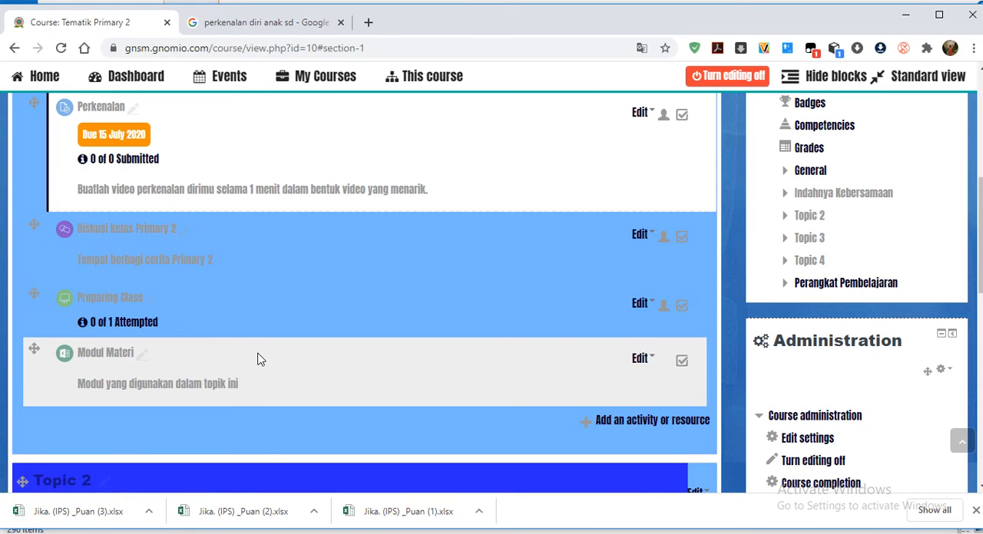
pyautogui.click(219, 384)
# Delete the Modul Materi file resource from the Indahnya Kebersamaan section and confirm the deletion.
pyautogui.scroll(2, 208, 357)
pyautogui.scroll(-4, 322, 328)
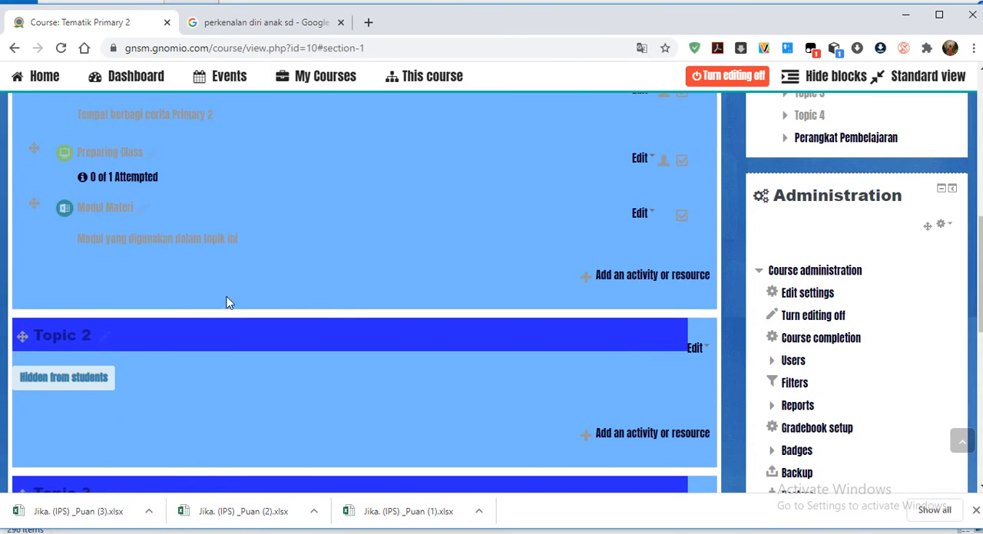
pyautogui.scroll(1, 162, 258)
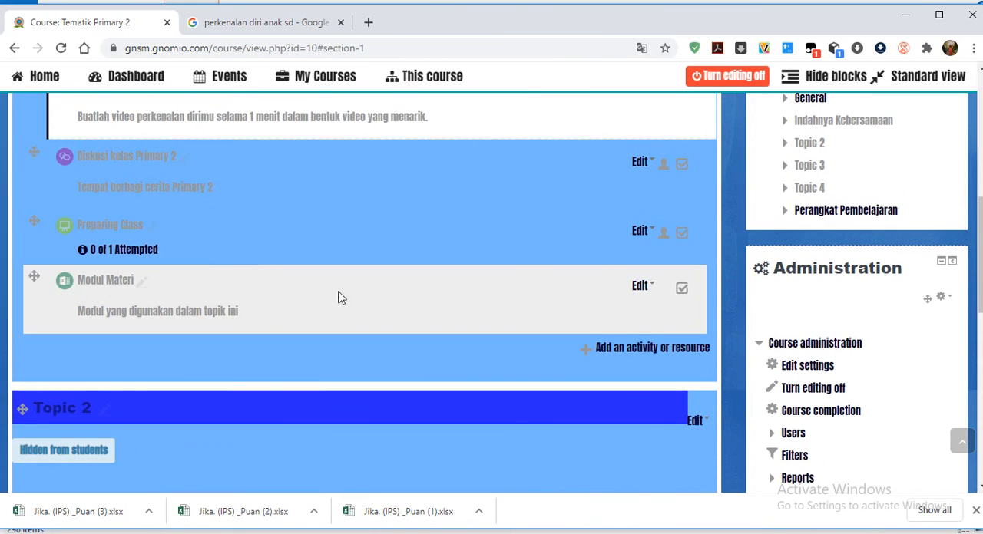
pyautogui.click(649, 286)
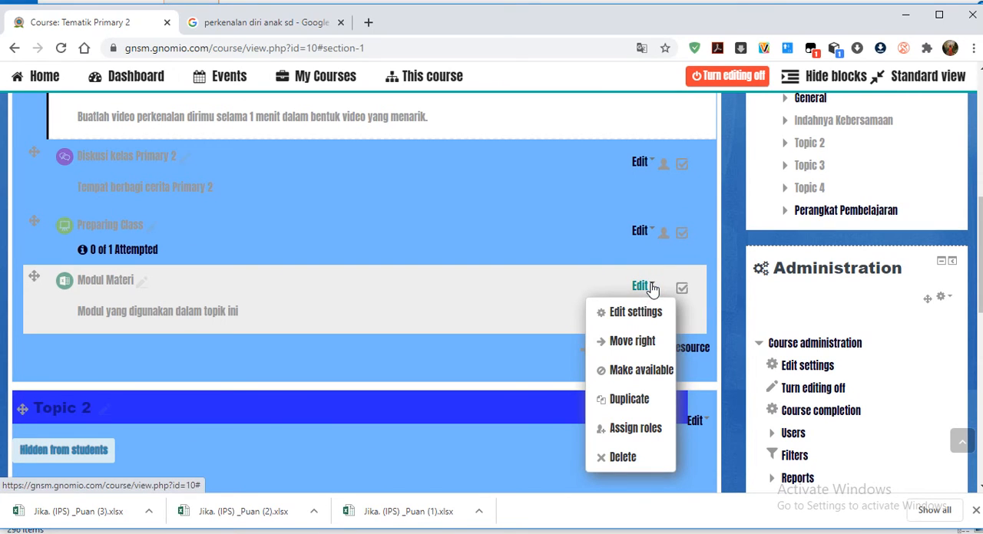
pyautogui.click(624, 458)
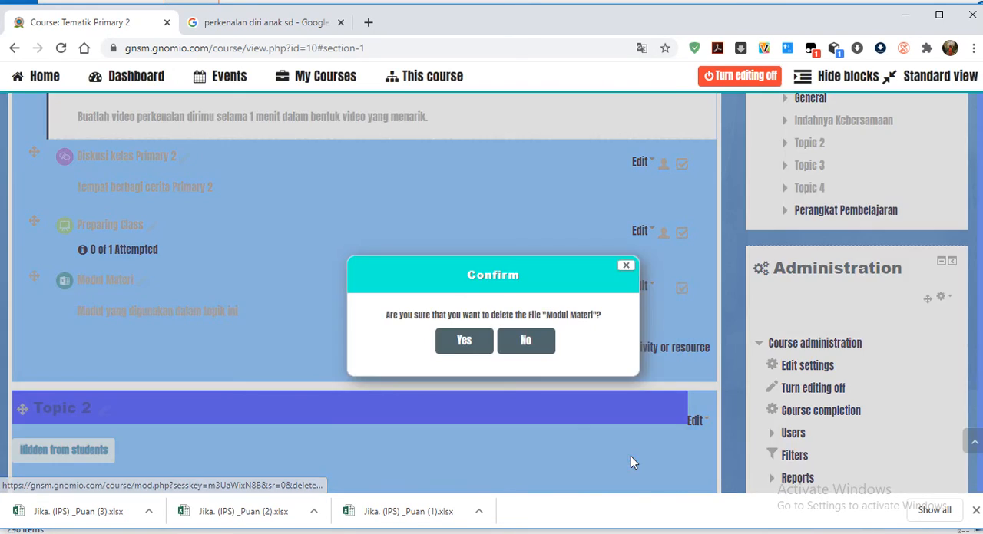
pyautogui.click(470, 342)
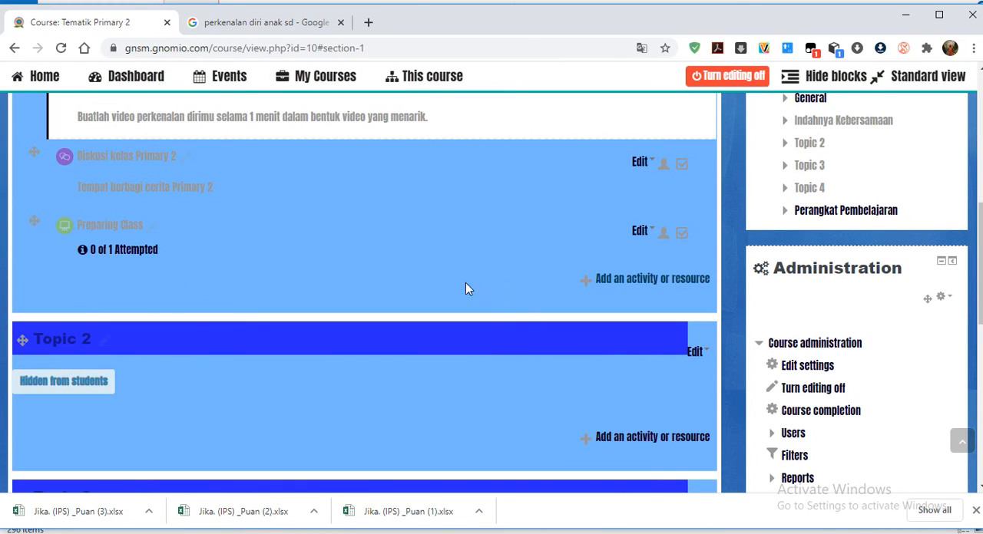
# Look through the available activities and resources for Indahnya Kebersamaan and add a new Label.
pyautogui.click(657, 281)
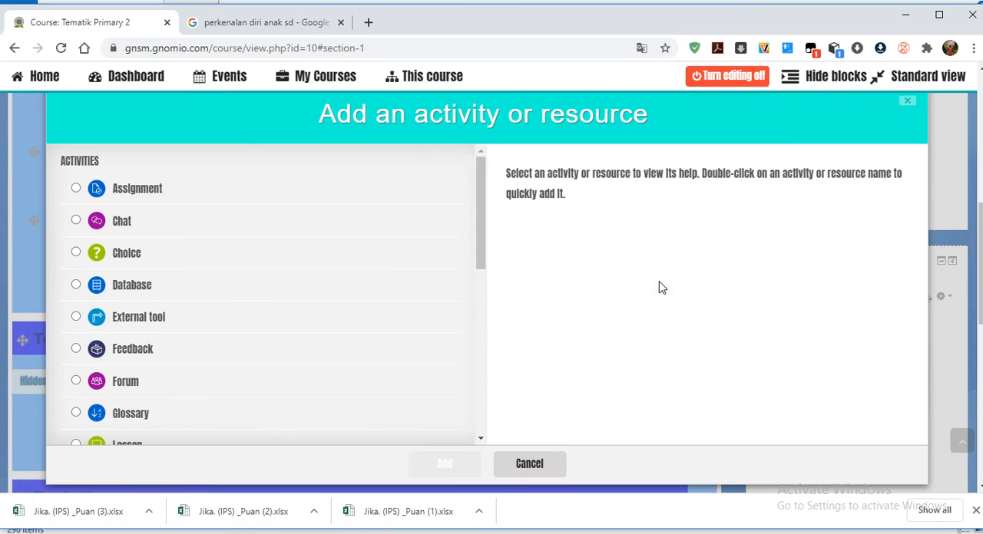
pyautogui.scroll(-5, 265, 275)
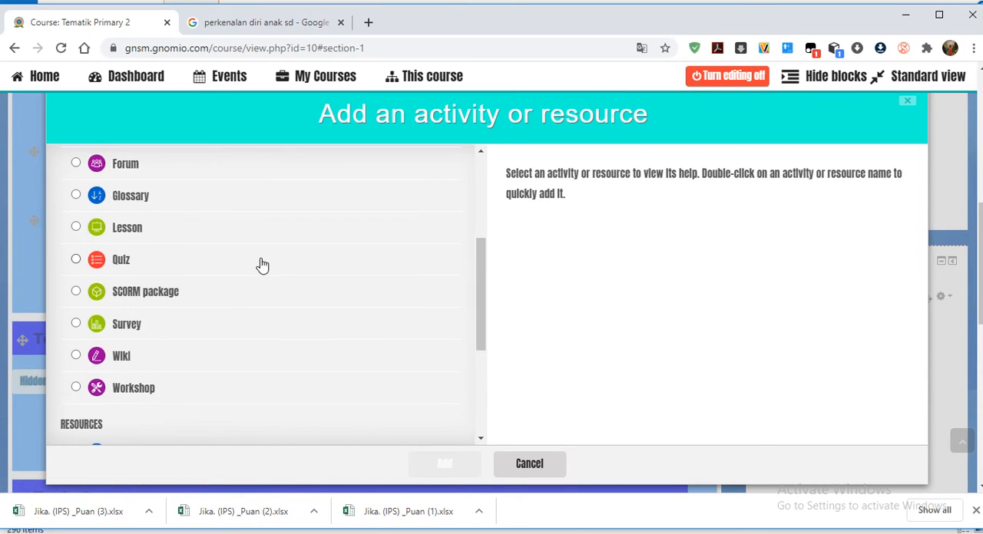
pyautogui.scroll(-2, 258, 276)
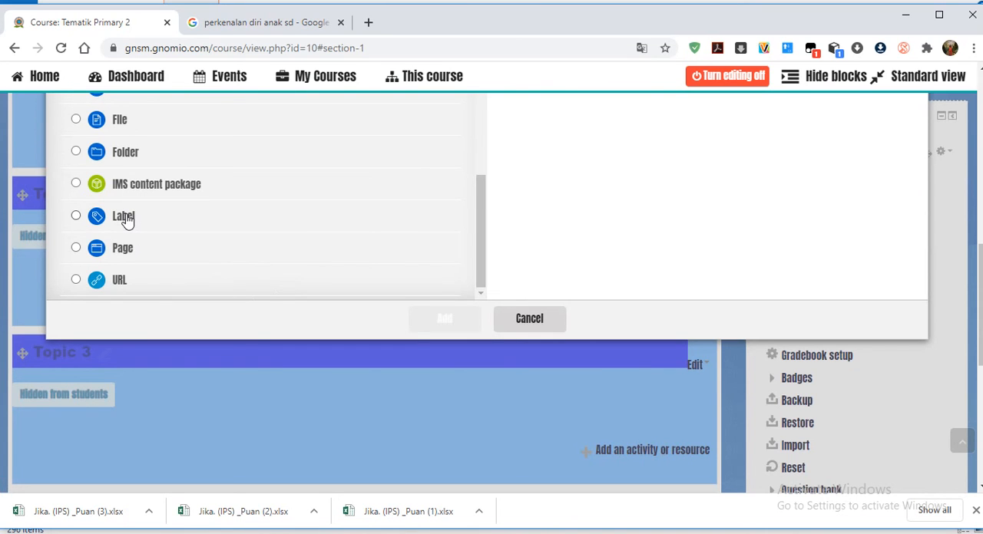
pyautogui.scroll(-2, 207, 222)
pyautogui.scroll(2, 178, 181)
pyautogui.scroll(2, 188, 190)
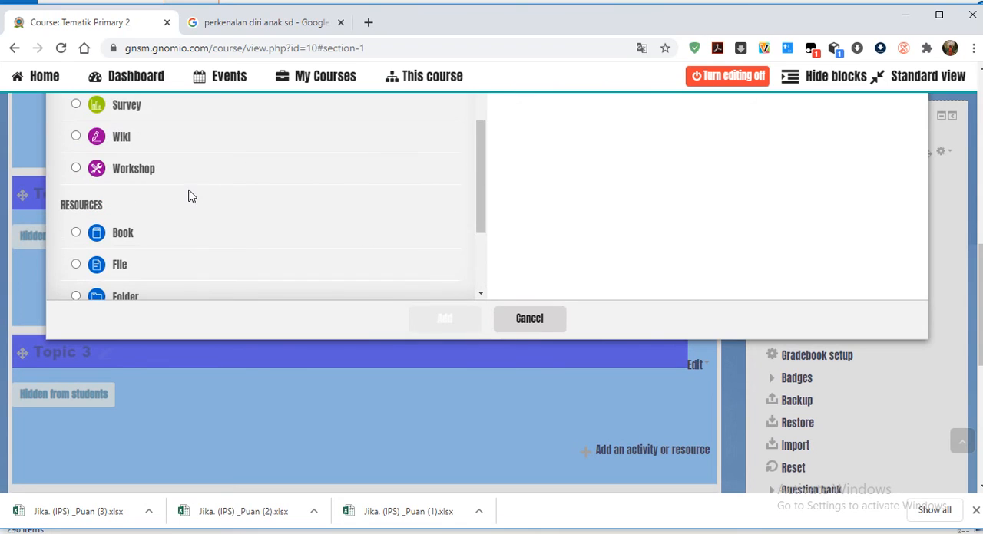
pyautogui.click(485, 214)
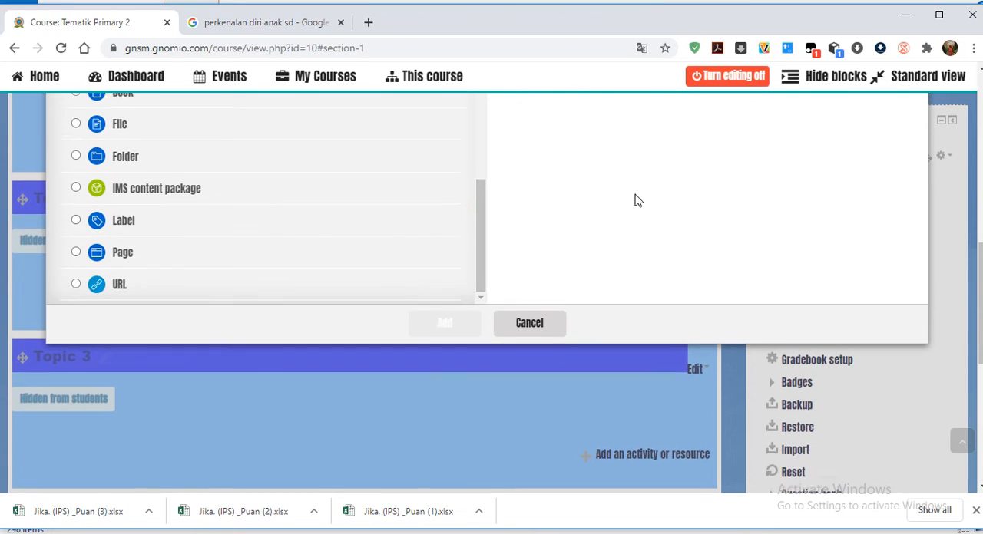
pyautogui.scroll(2, 634, 200)
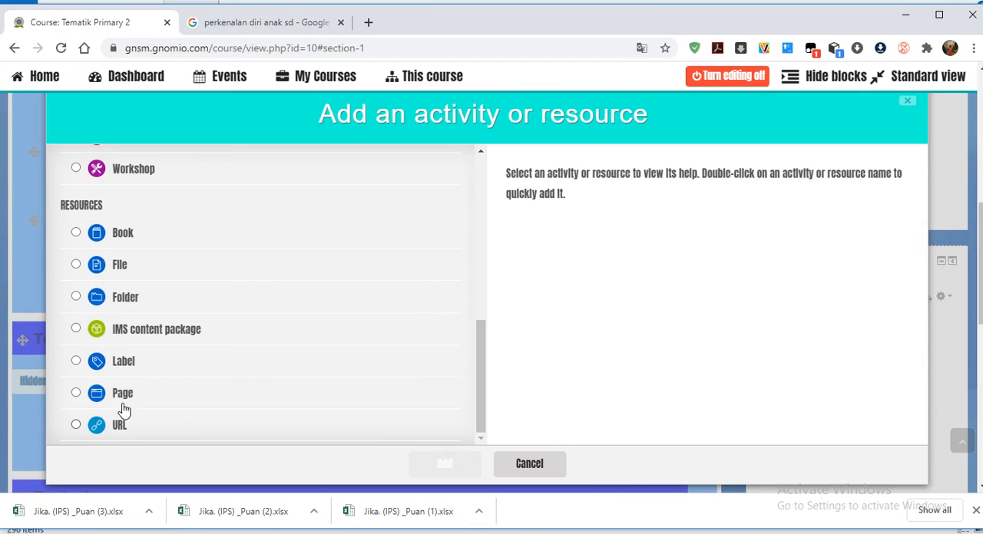
pyautogui.click(129, 366)
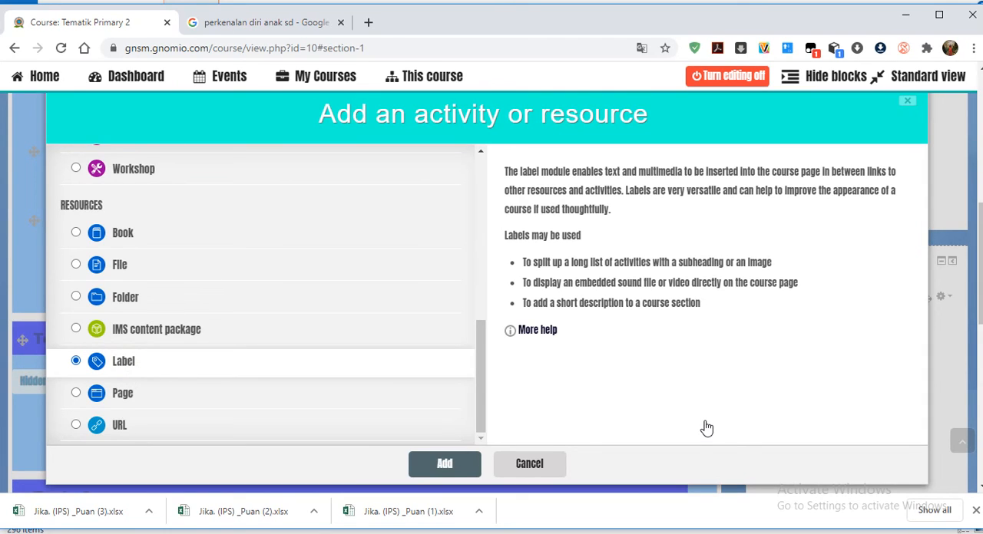
pyautogui.click(434, 463)
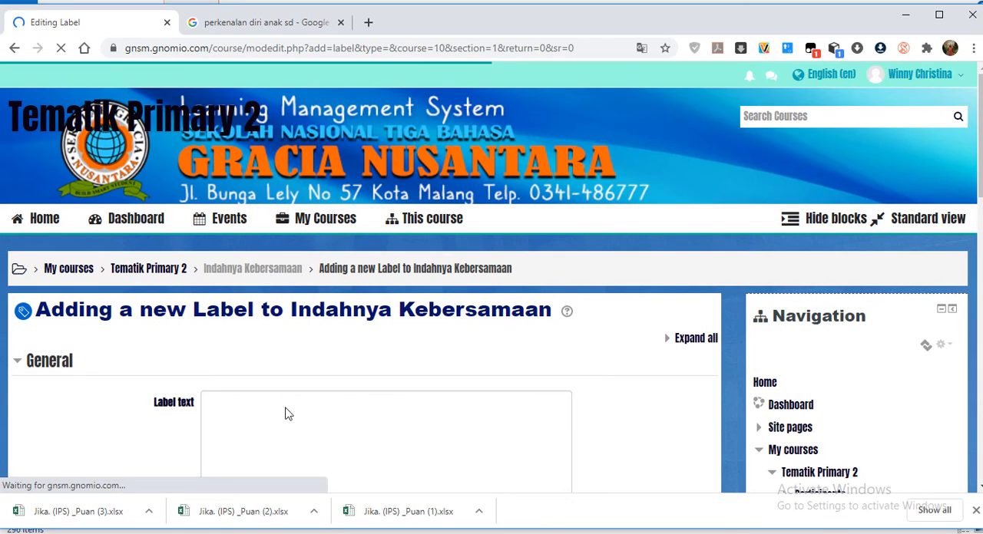
# Enter the label text "Instruksi : Kerjakan tugas membuat video sebelum melanjutkan masuk ke penjelasan tentang materi" and save it, returning to the course.
pyautogui.scroll(-3, 263, 442)
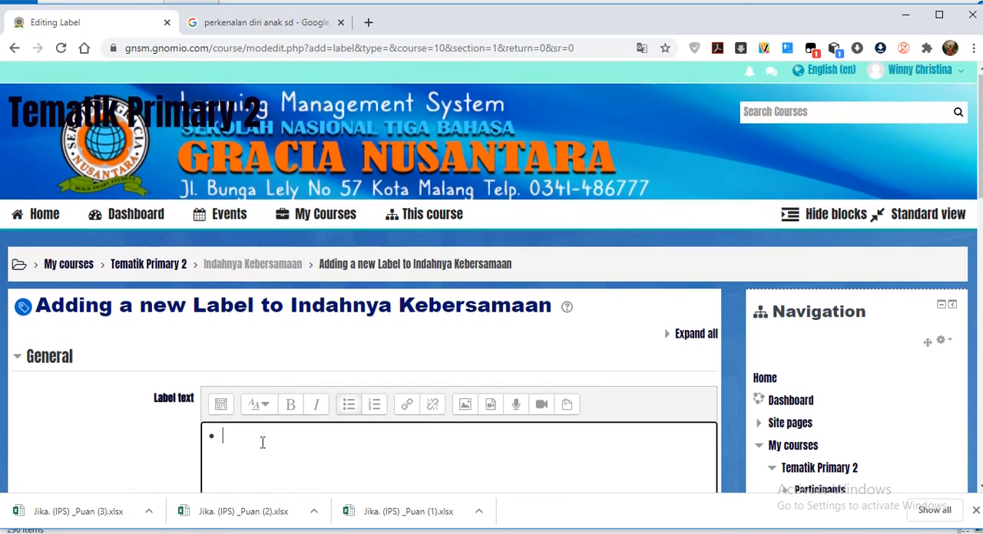
pyautogui.click(269, 272)
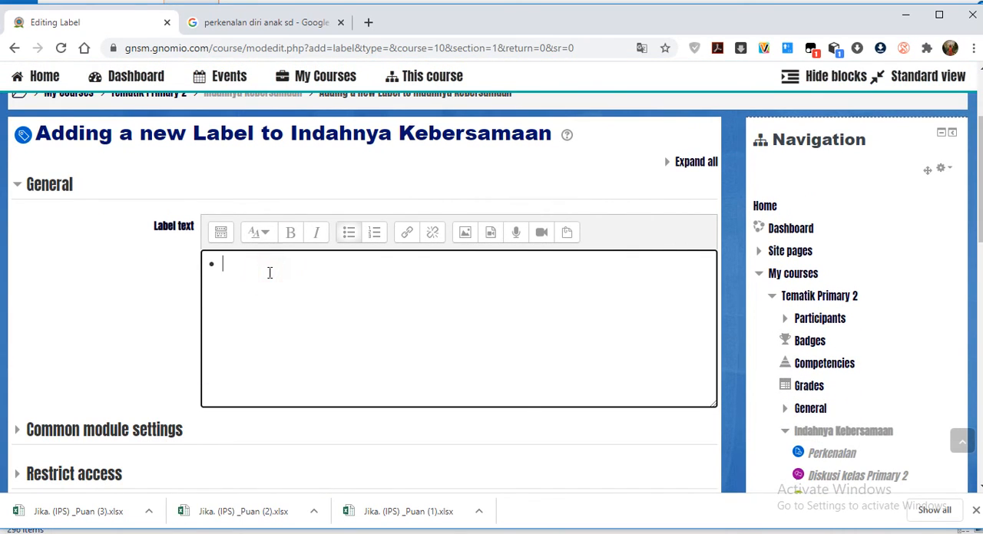
pyautogui.click(268, 273)
pyautogui.write('Instruksi :')
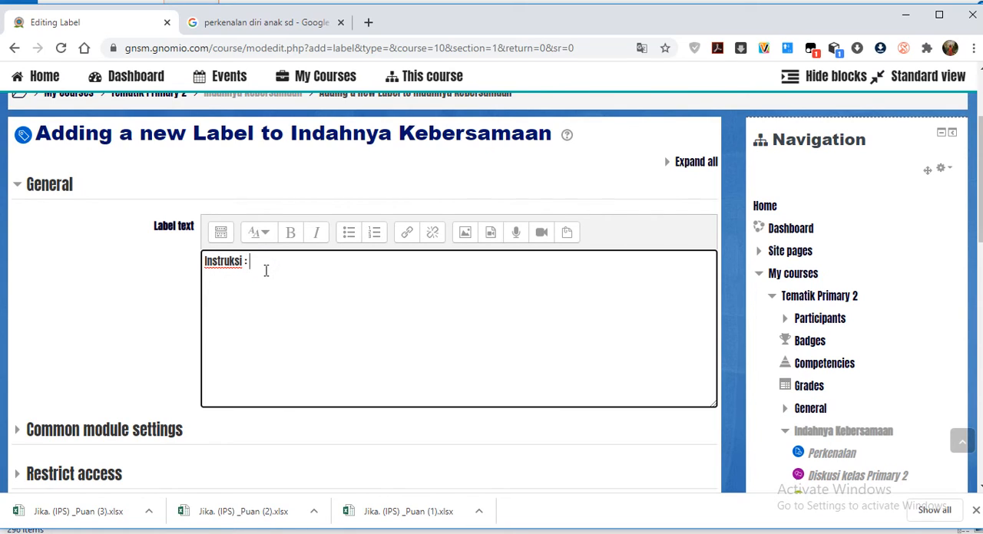
pyautogui.write(' Kerjakan tugas membuat ')
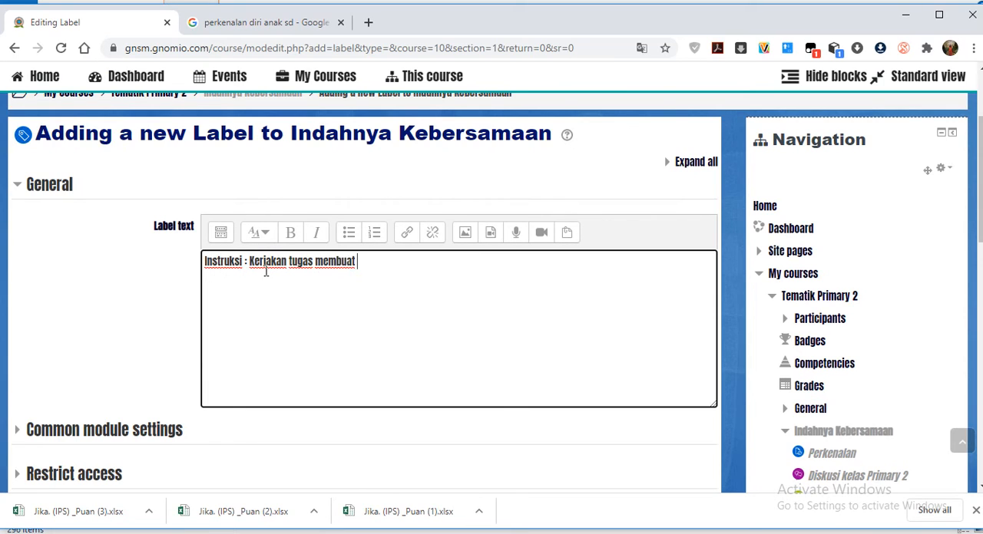
pyautogui.write('vieeo sebelum melan')
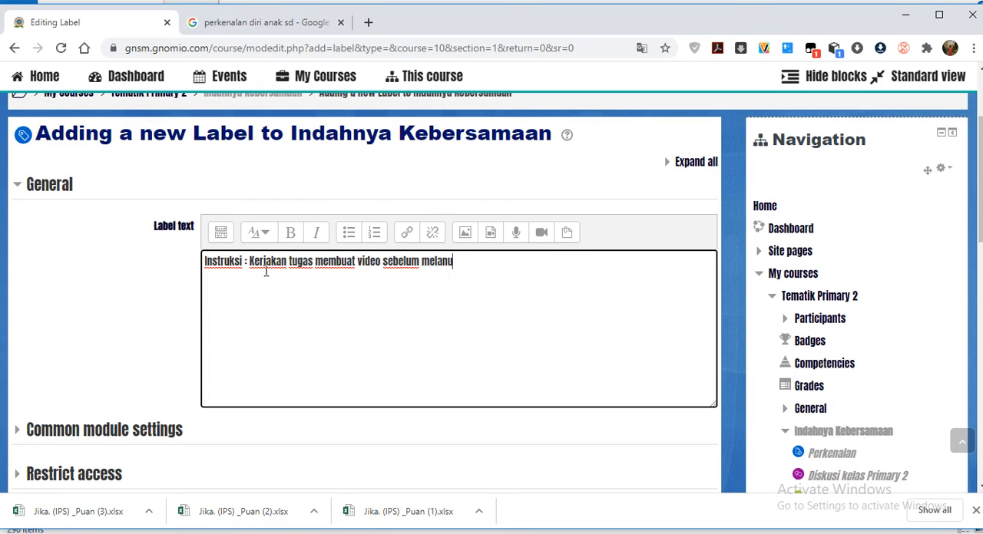
pyautogui.write('jutkan masuk ke')
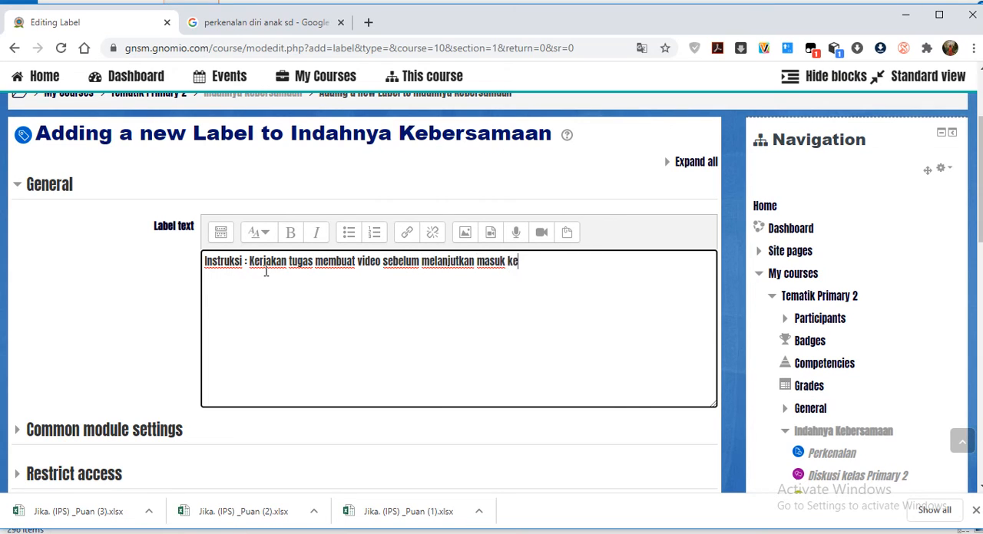
pyautogui.write('m')
pyautogui.press('BackSpace')
pyautogui.write('penjelasan ')
pyautogui.write('tem')
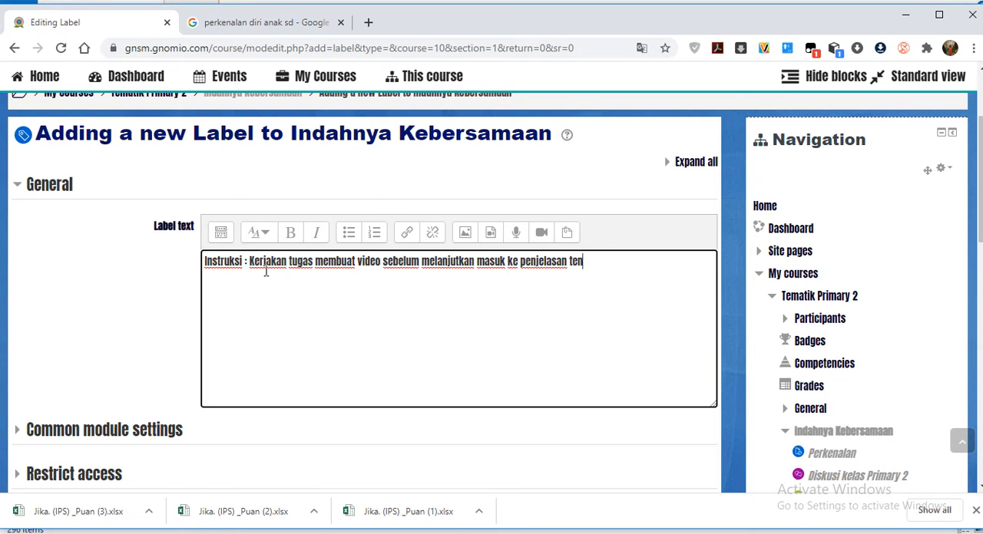
pyautogui.write('tang b')
pyautogui.write('ah')
pyautogui.write('m')
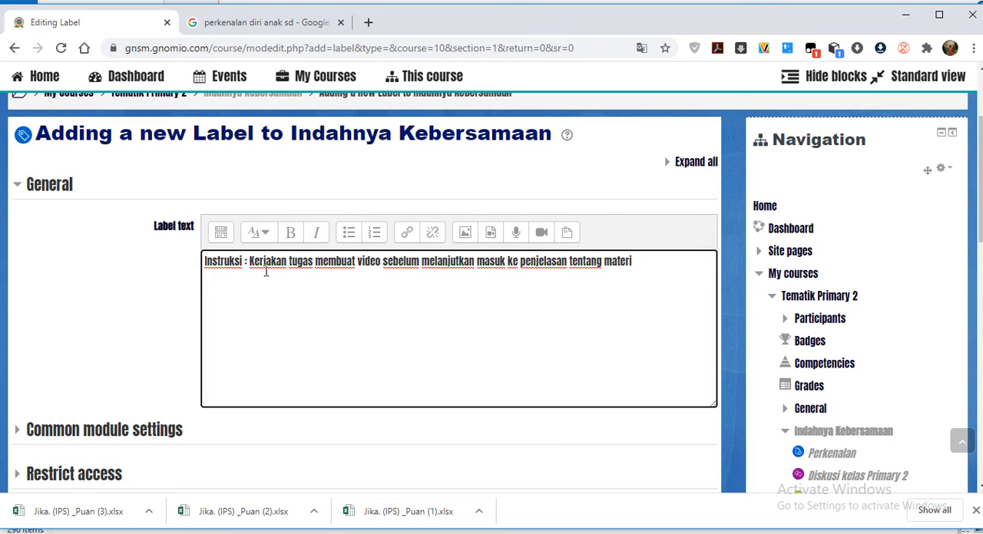
pyautogui.scroll(-4, 261, 399)
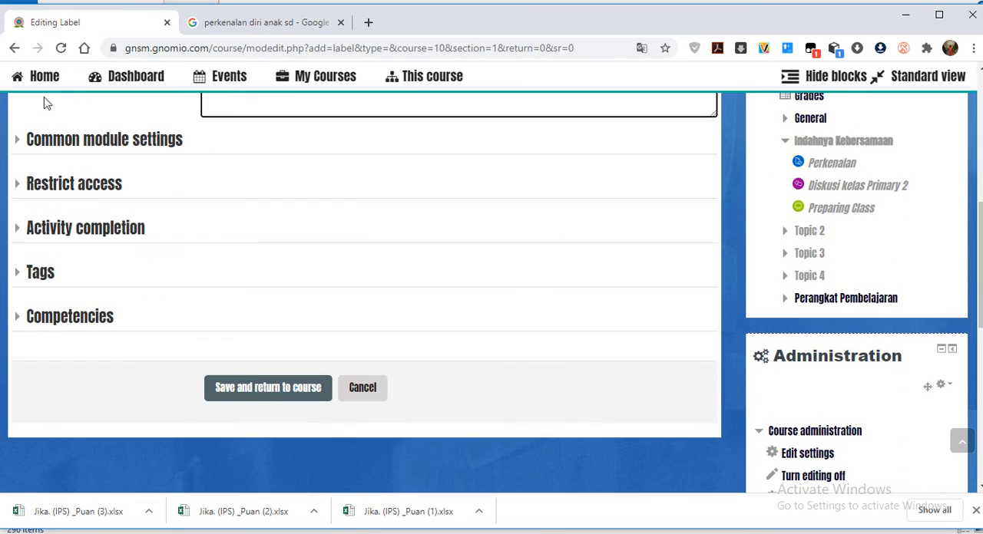
pyautogui.click(290, 387)
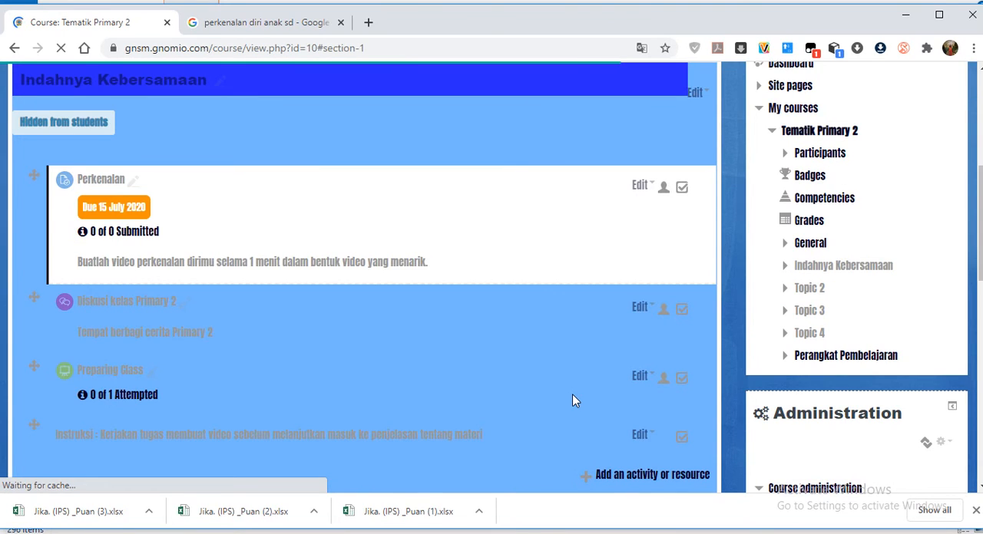
# Add a new Page resource to the Indahnya Kebersamaan section and name it "Modul Materi".
pyautogui.scroll(-2, 461, 423)
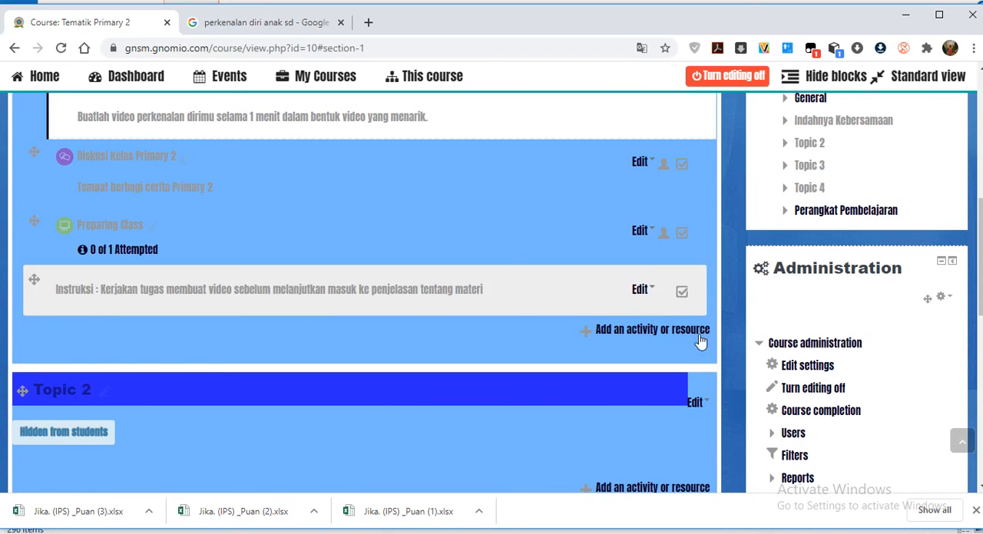
pyautogui.click(644, 329)
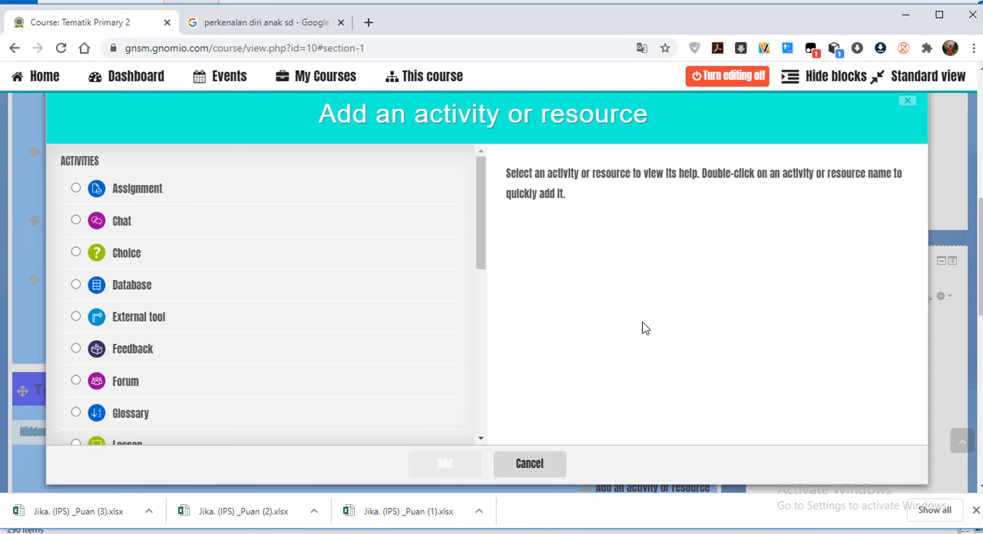
pyautogui.scroll(-5, 463, 333)
pyautogui.scroll(-2, 464, 334)
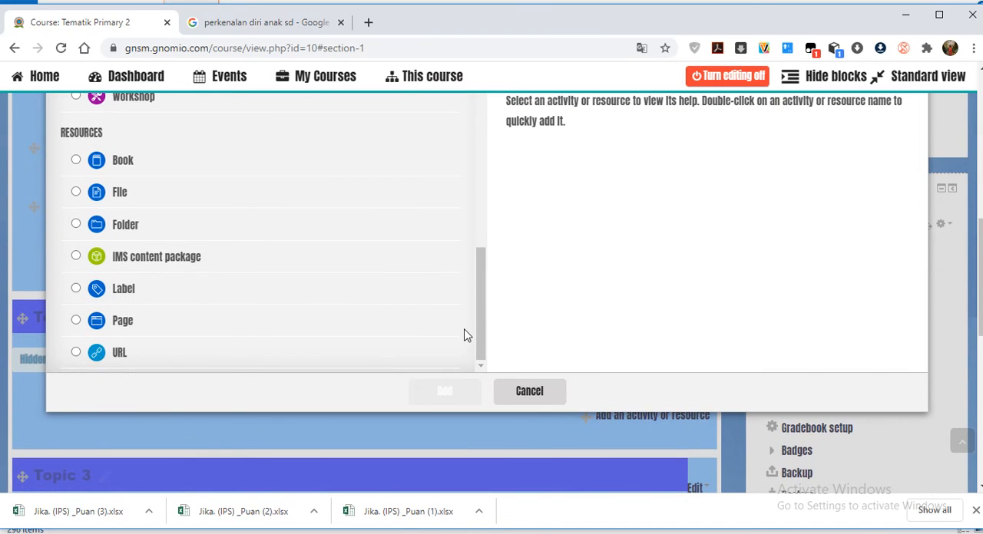
pyautogui.click(134, 325)
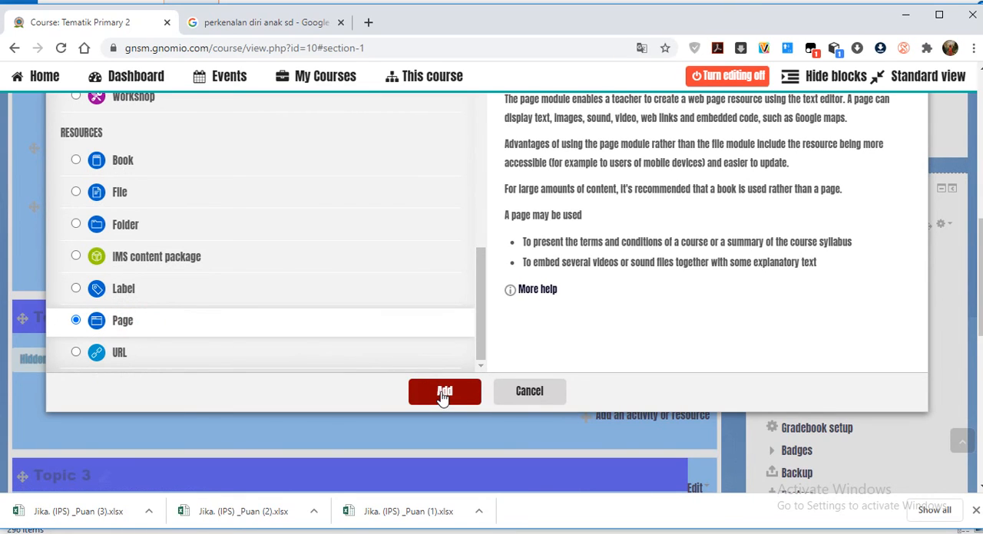
pyautogui.click(443, 393)
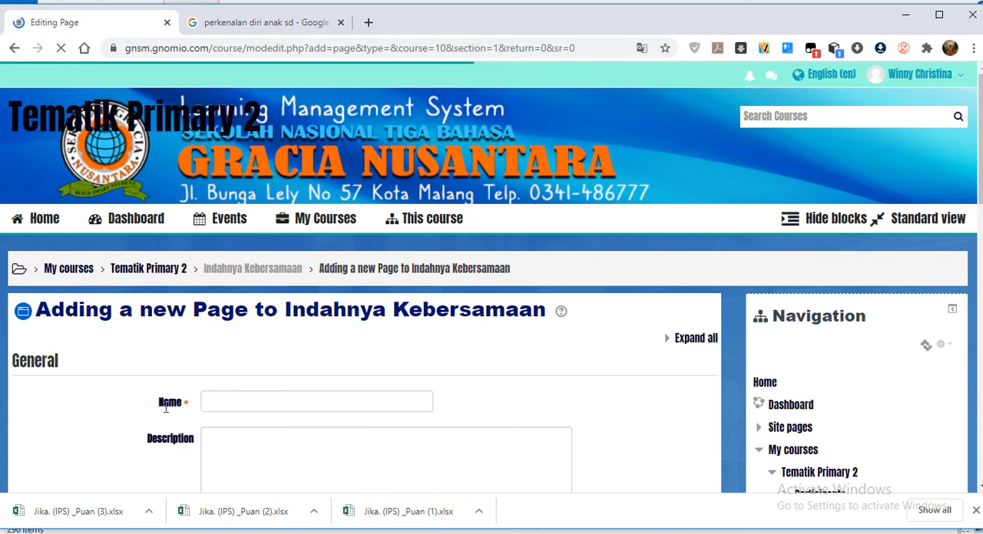
pyautogui.scroll(-2, 334, 434)
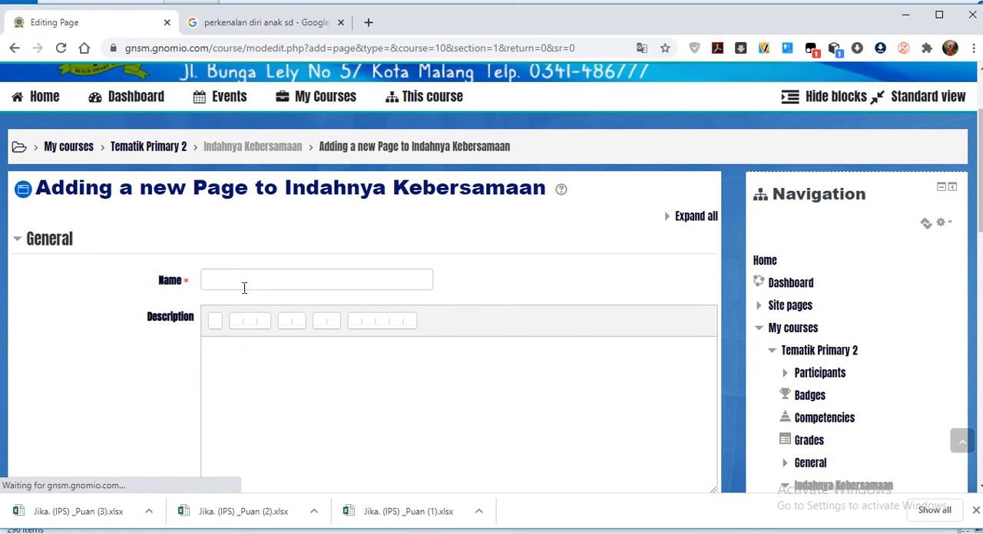
pyautogui.click(244, 281)
pyautogui.write('Modul Materi')
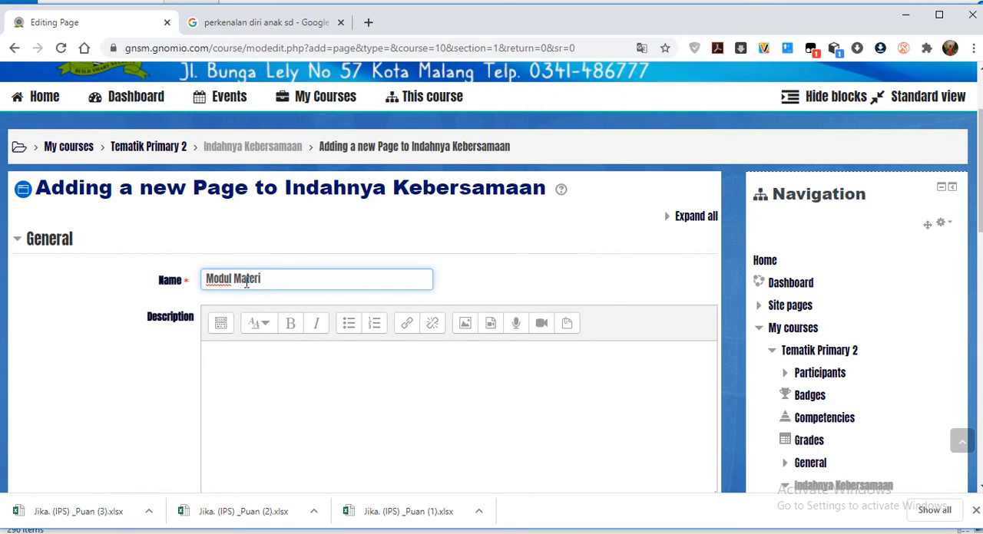
# Enter the page description "Materi yang digunakan dalam pembelajaran" and enable displaying the description on the course page.
pyautogui.scroll(-3, 246, 281)
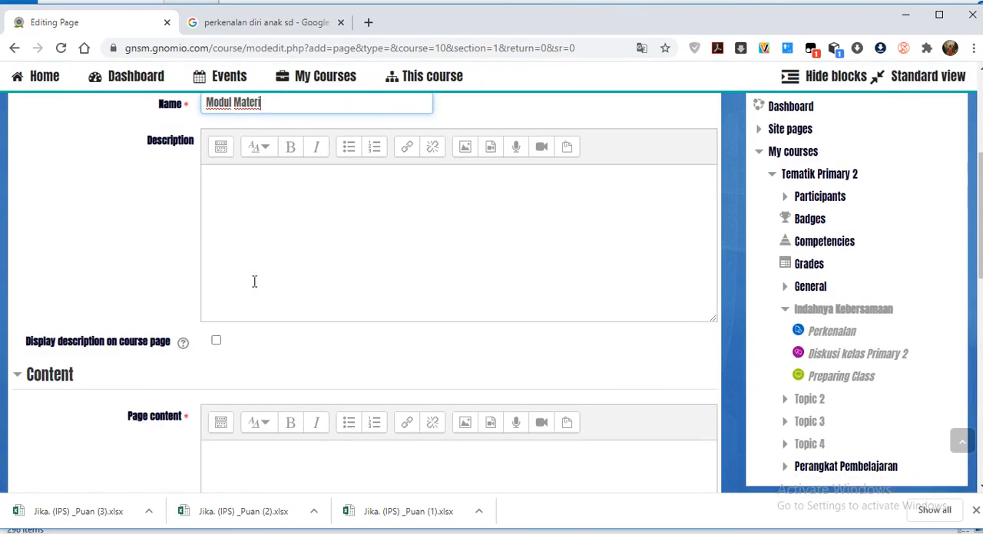
pyautogui.click(260, 208)
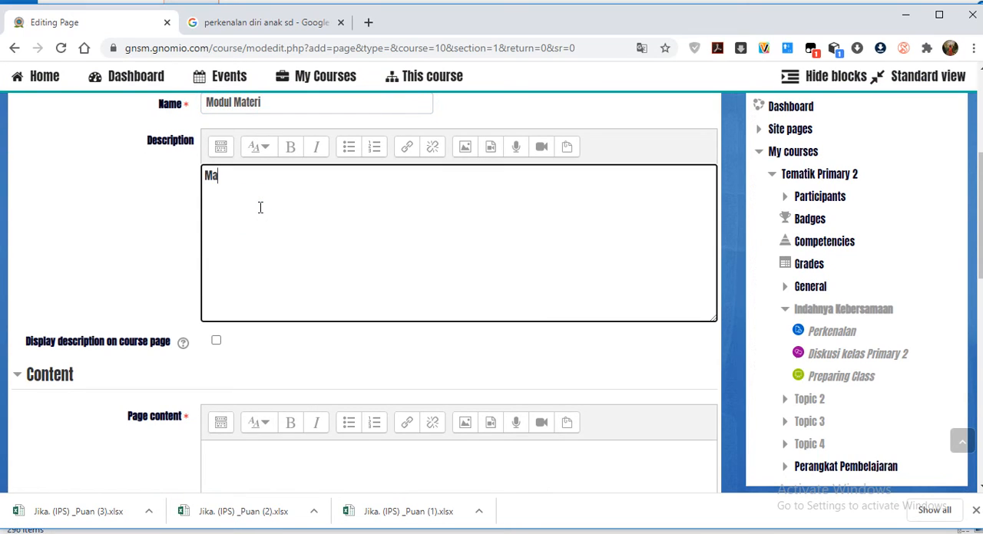
pyautogui.write('Materi yang d')
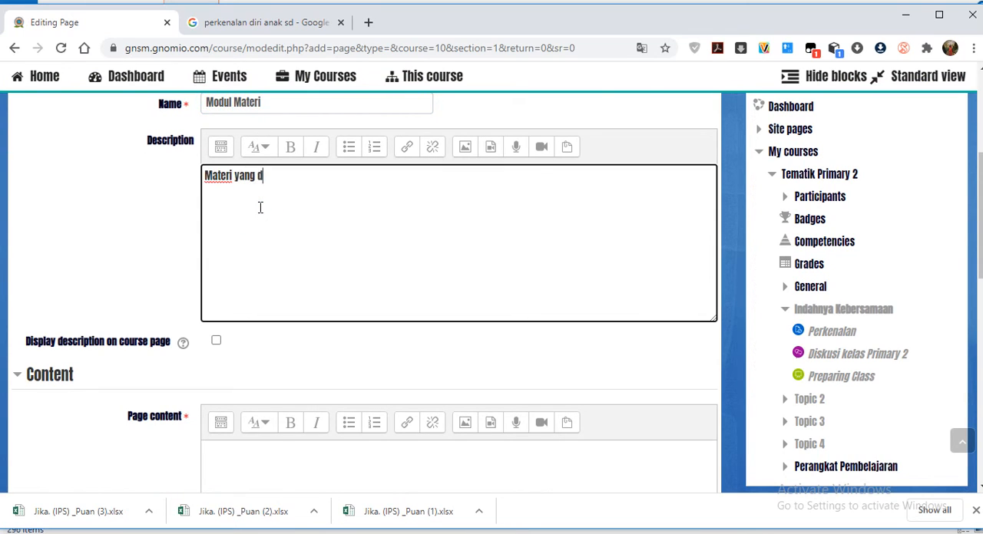
pyautogui.write('gn')
pyautogui.press('BackSpace')
pyautogui.press('BackSpace')
pyautogui.write('igunakan dalam')
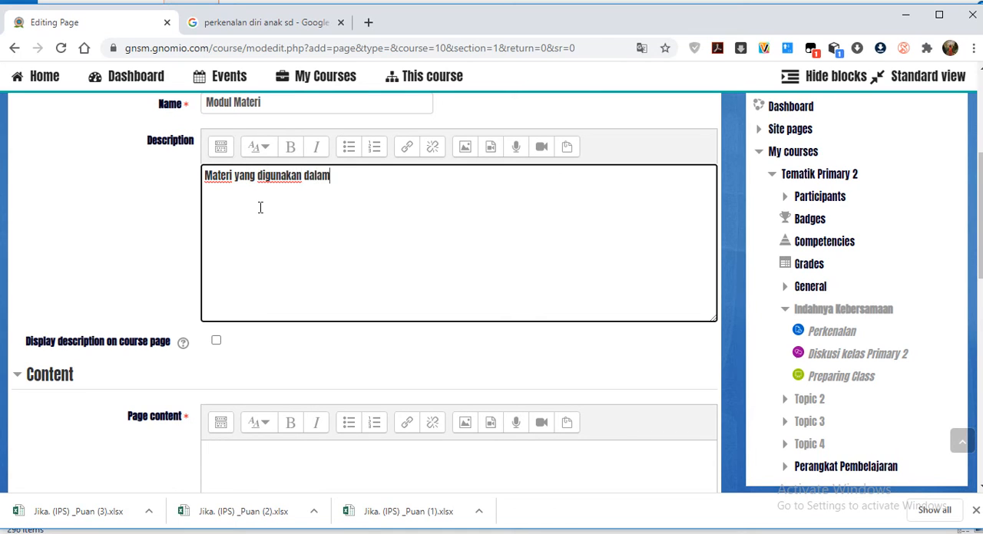
pyautogui.write(' pembelajaran')
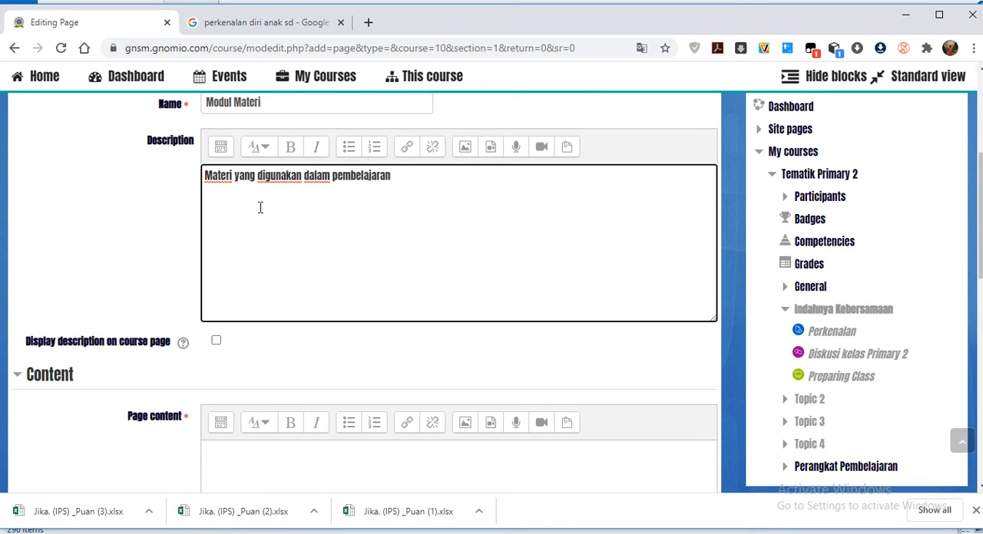
pyautogui.scroll(-2, 275, 279)
pyautogui.click(216, 195)
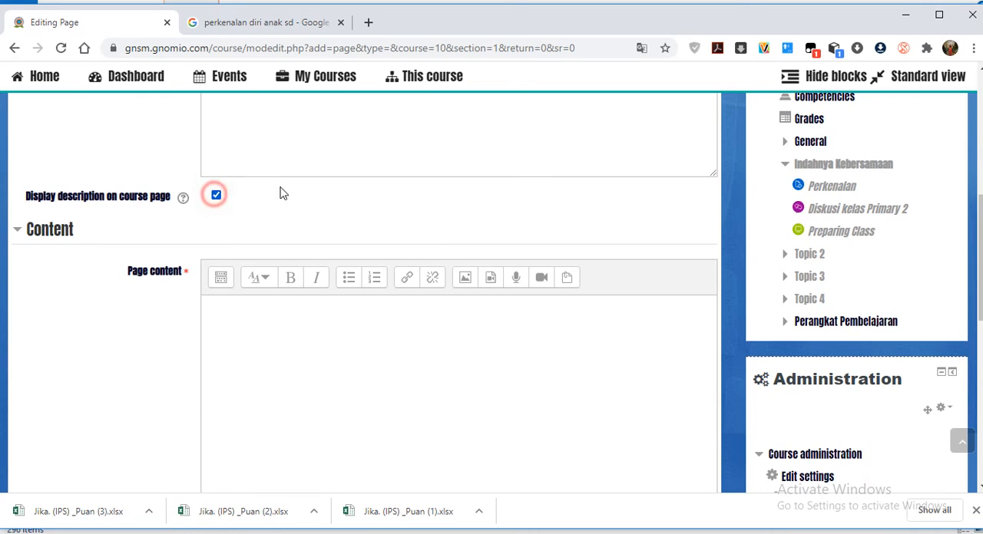
# Show the advanced editor buttons for the page content and write "Tahukah kalian arti dari kebersamaan?" as its first line.
pyautogui.scroll(-1, 243, 277)
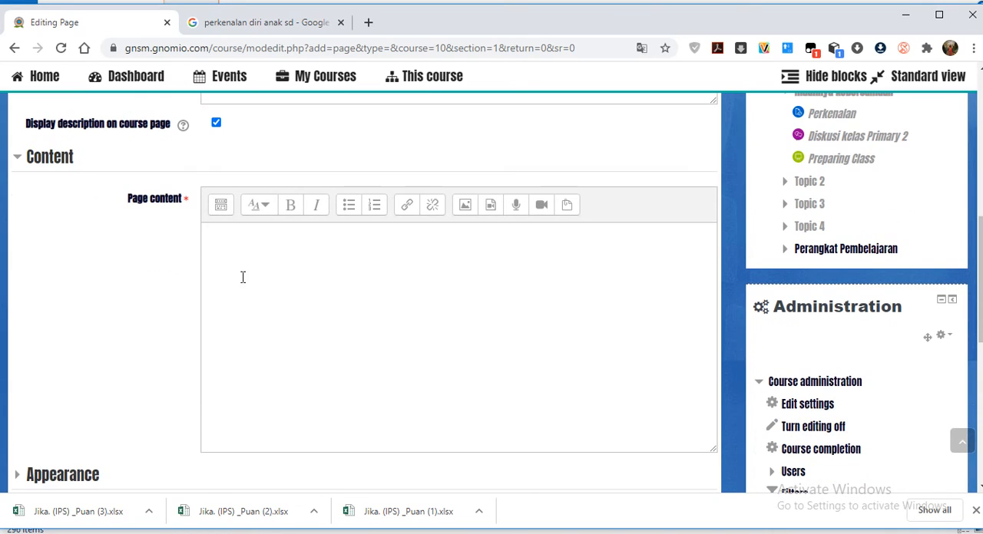
pyautogui.click(222, 209)
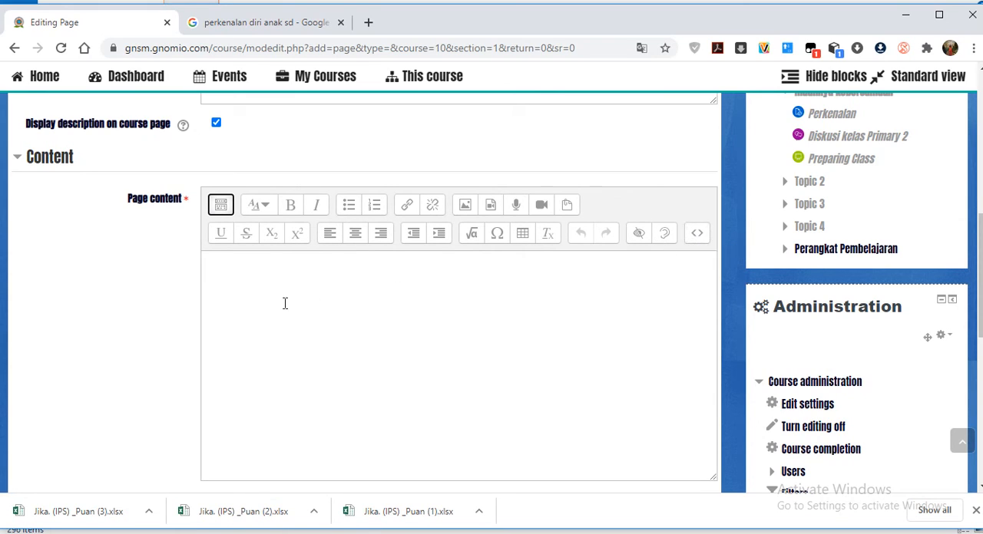
pyautogui.click(250, 277)
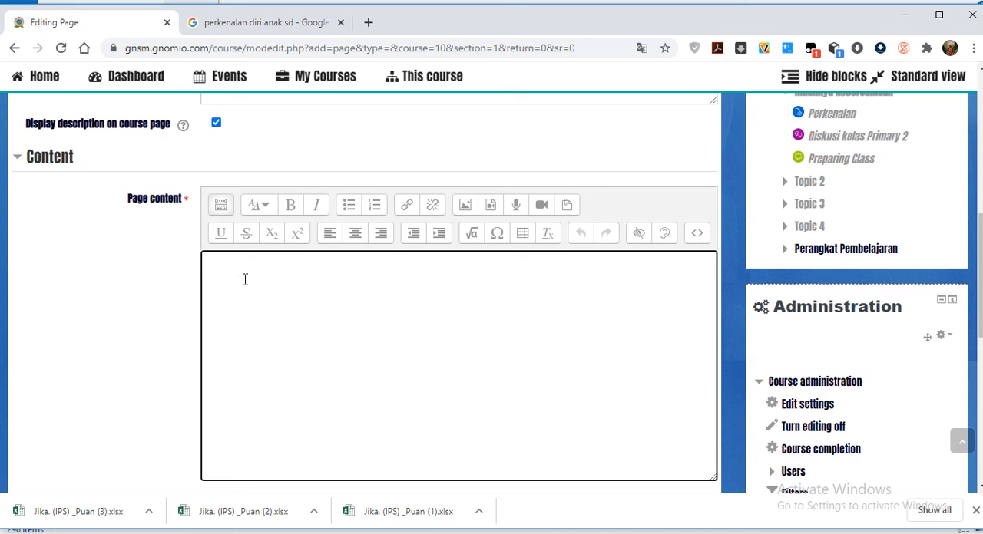
pyautogui.write('Tahukah kalian arti dari kber')
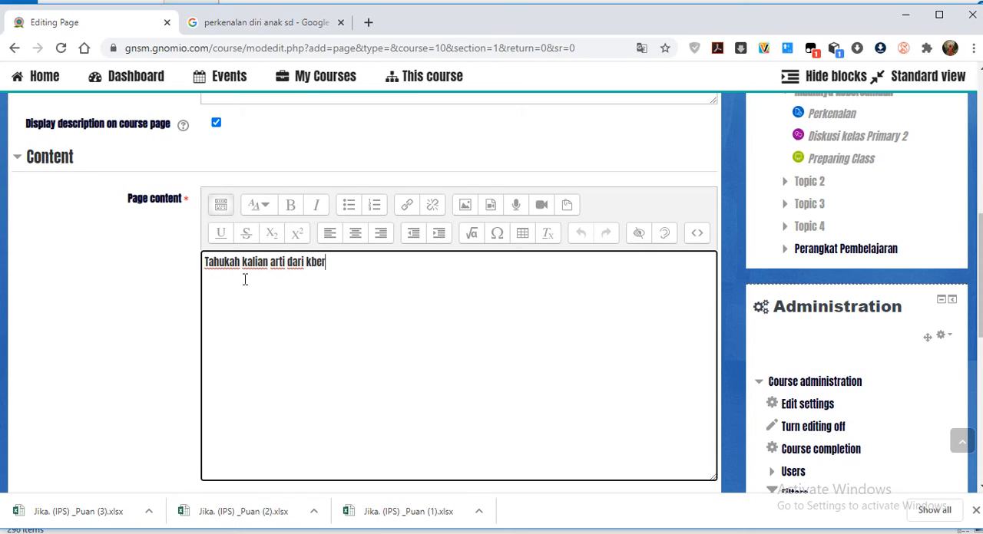
pyautogui.write('bersamaan')
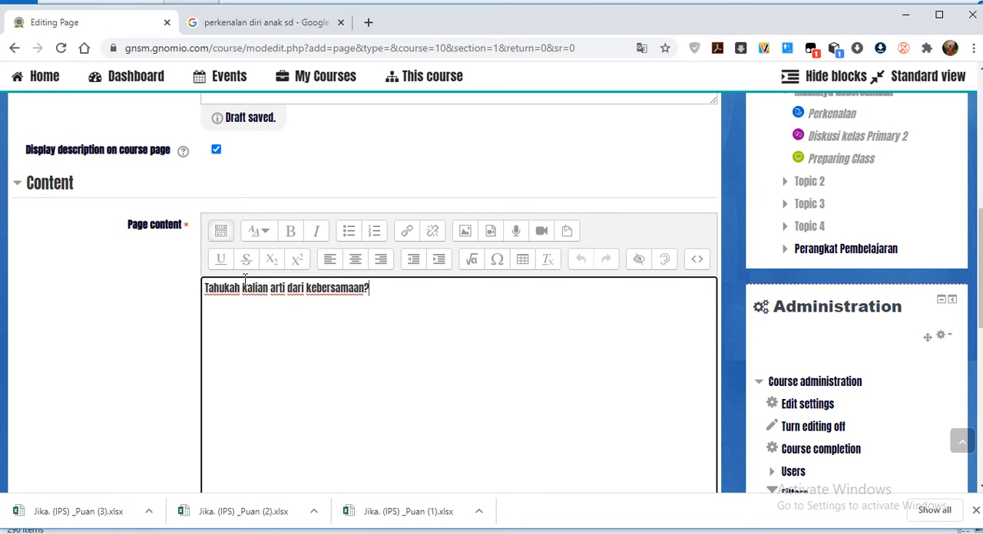
pyautogui.write('?')
# Add a second line to the page content reading "Perhatikan gambar berikut ini.".
pyautogui.press('Return')
pyautogui.write('Lihat')
pyautogui.press('BackSpace')
pyautogui.press('BackSpace')
pyautogui.press('BackSpace')
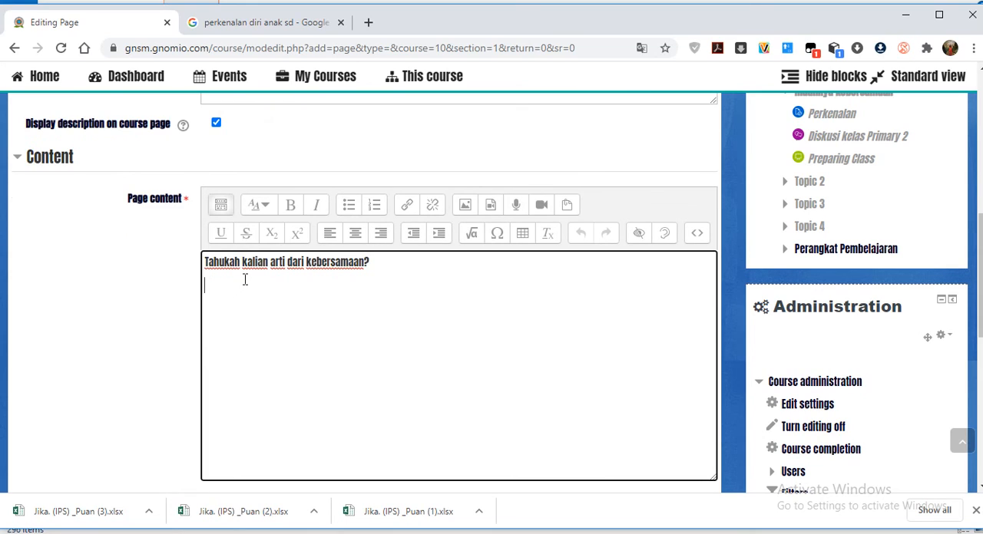
pyautogui.write('Perhatikan gambar berik')
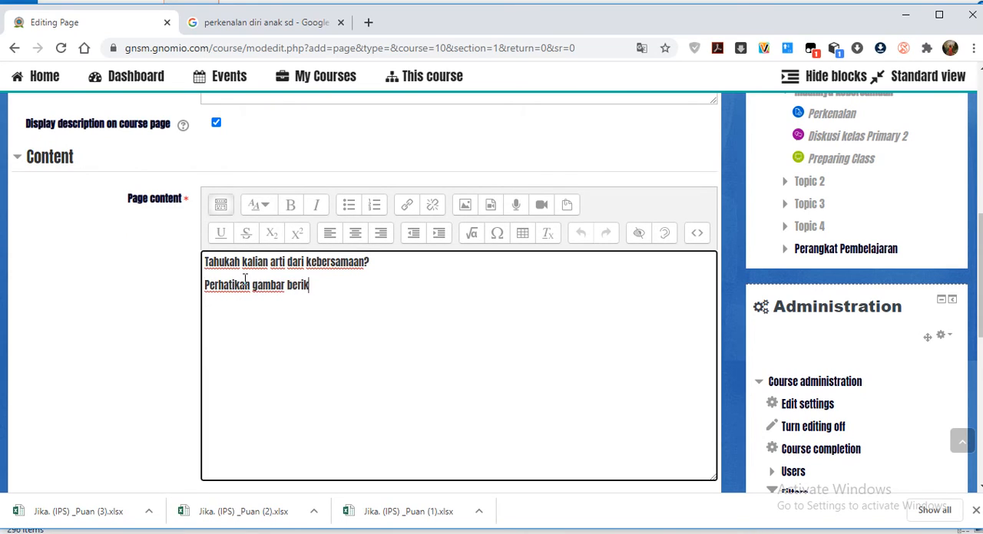
pyautogui.write('ut ini.')
# Start inserting an image below the page text, using the address of the two children in red shirts picture from the Google image results.
pyautogui.click(467, 205)
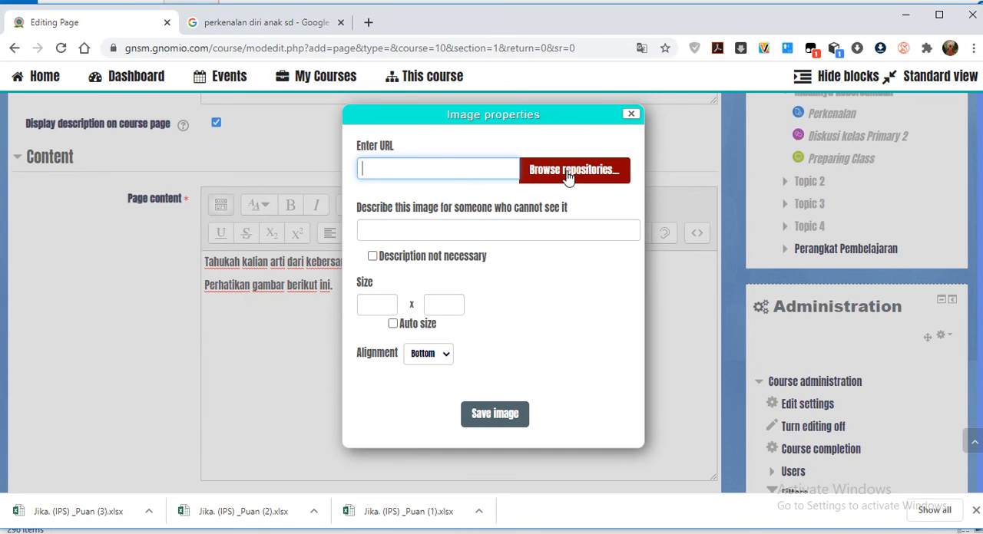
pyautogui.click(267, 23)
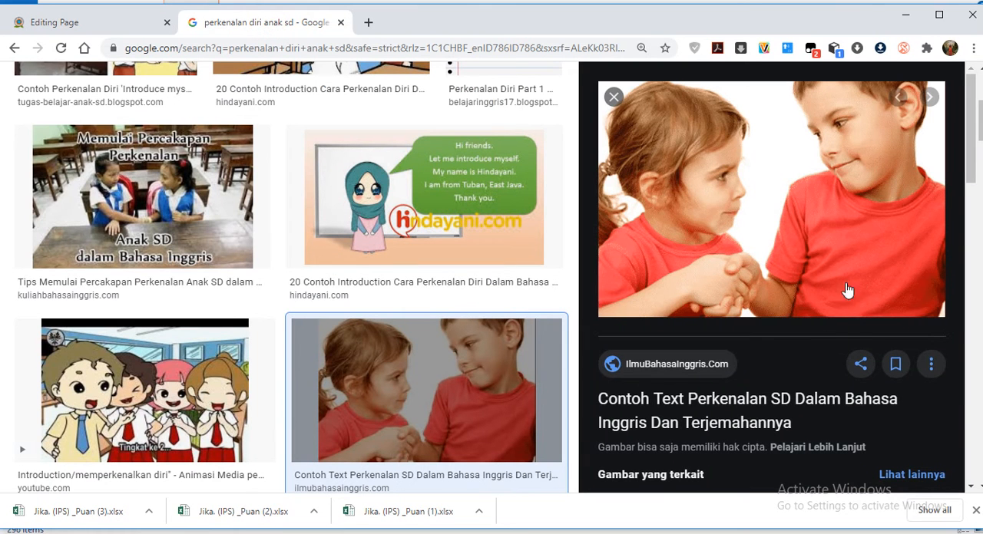
pyautogui.rightClick(713, 212)
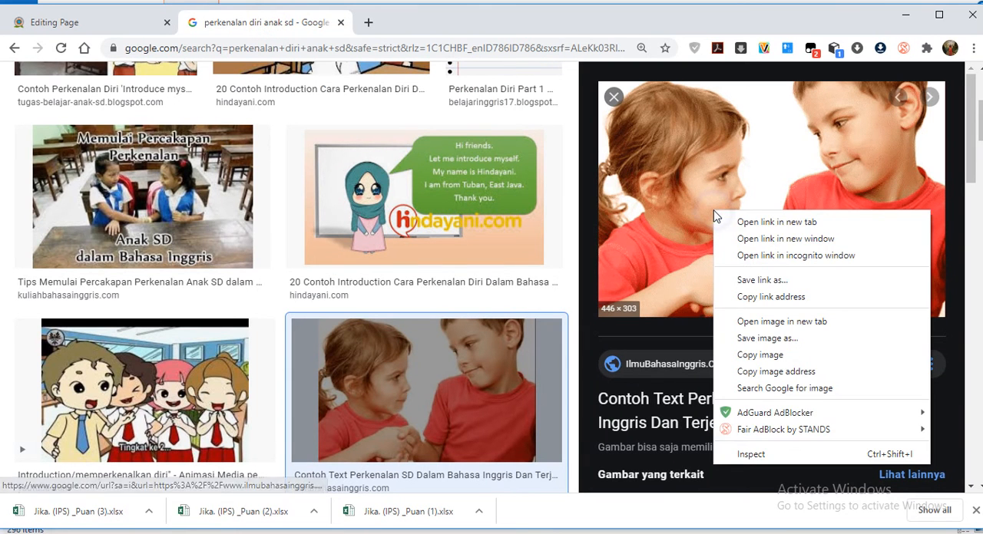
pyautogui.click(764, 376)
pyautogui.click(67, 22)
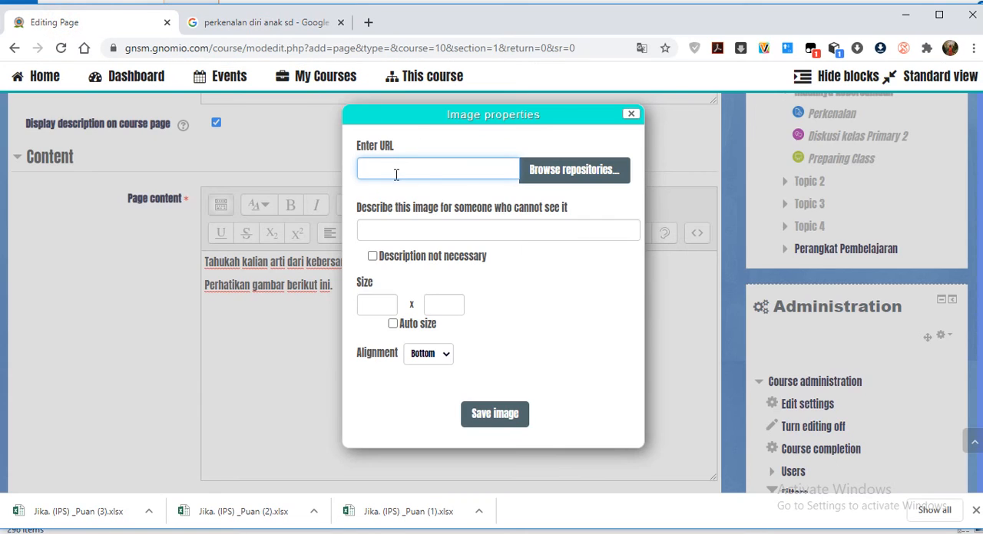
pyautogui.hotkey('ctrl', 'v')
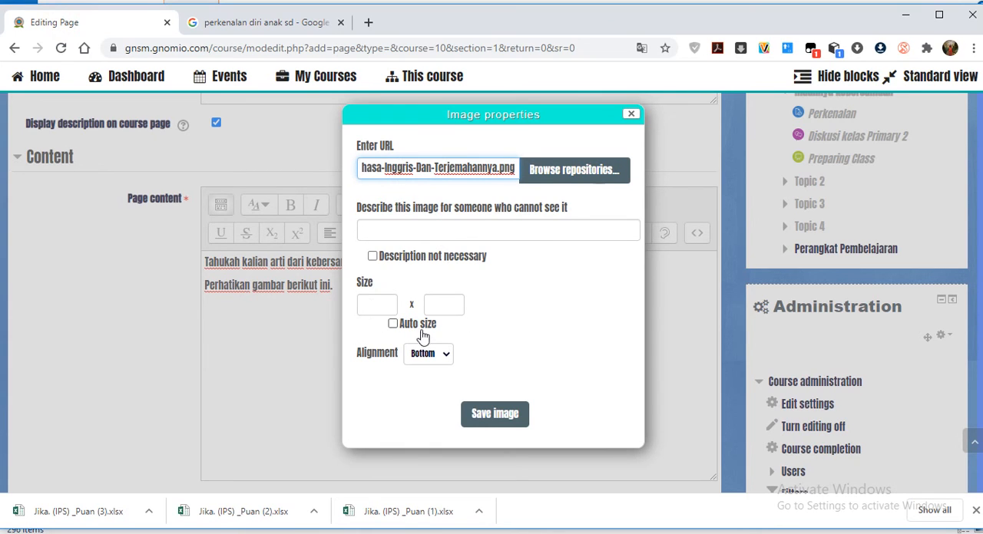
# Set the image's alignment to Middle with automatic sizing, and try to save it without a description.
pyautogui.click(376, 305)
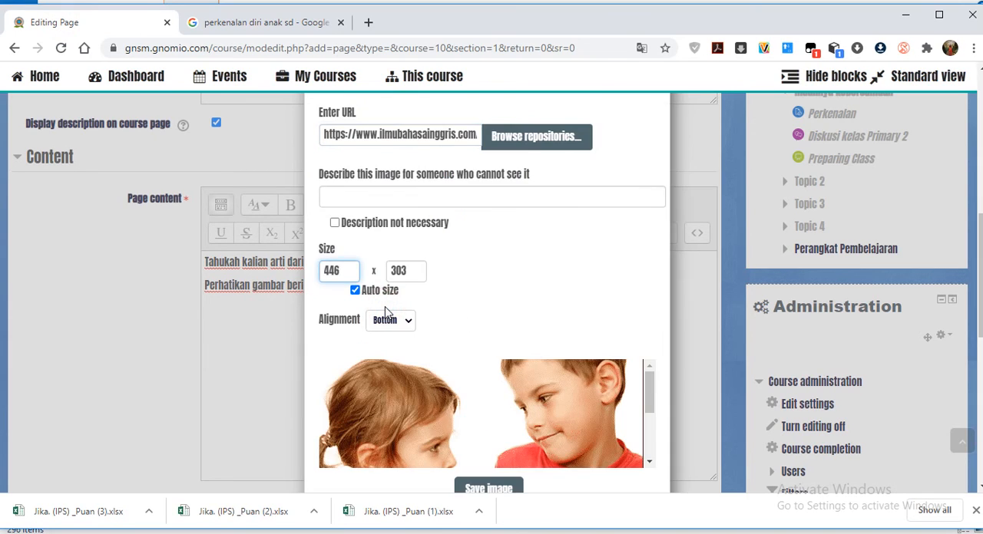
pyautogui.scroll(-1, 482, 305)
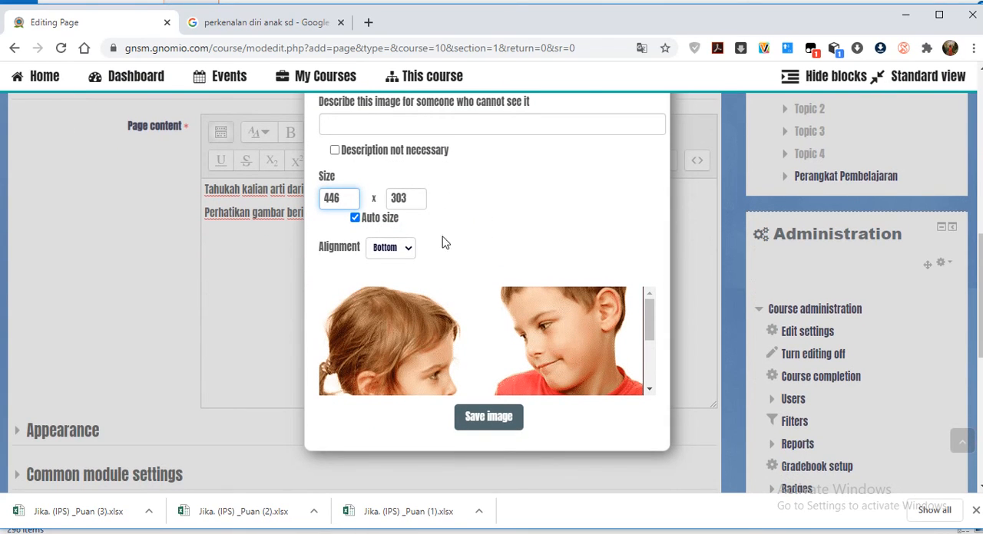
pyautogui.scroll(-1, 453, 198)
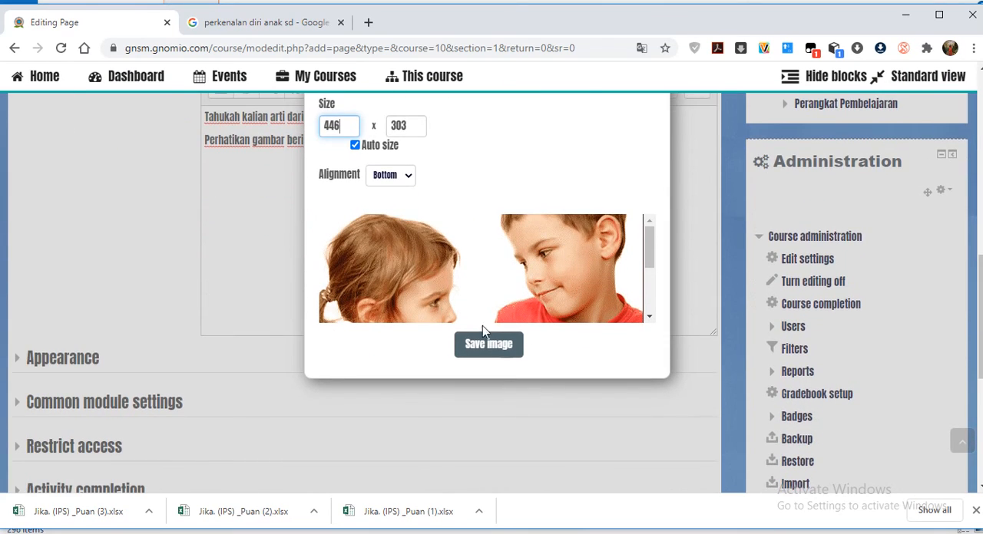
pyautogui.click(408, 181)
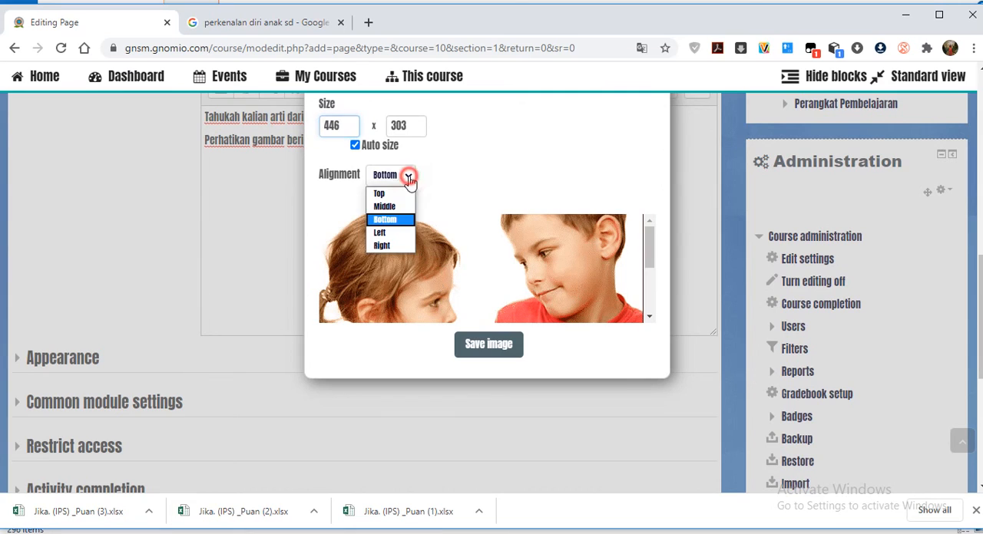
pyautogui.click(388, 206)
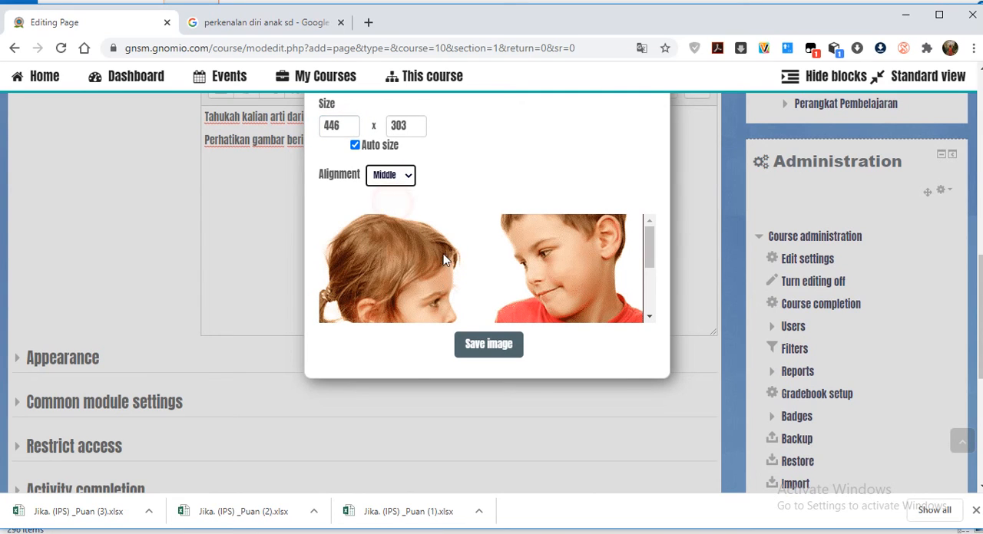
pyautogui.click(503, 350)
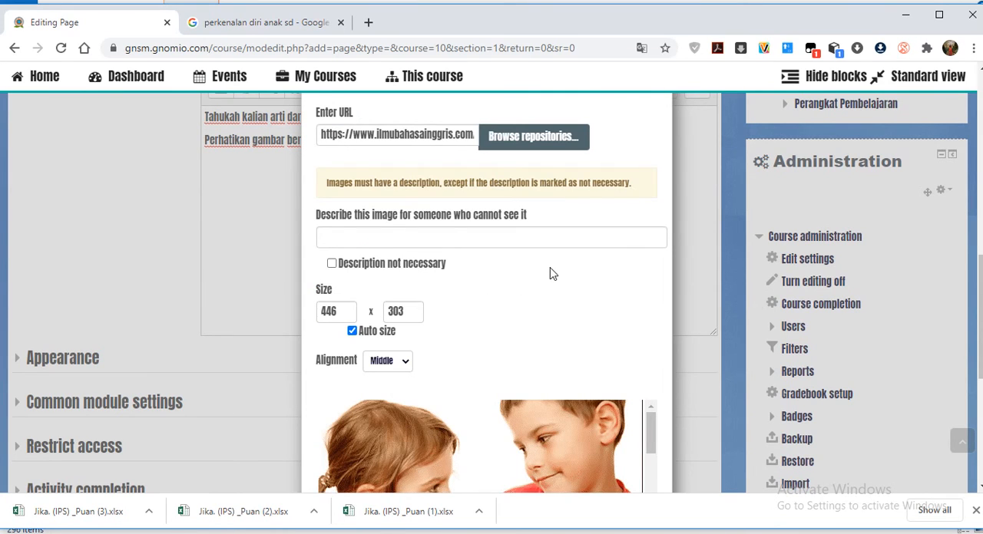
pyautogui.scroll(-3, 551, 275)
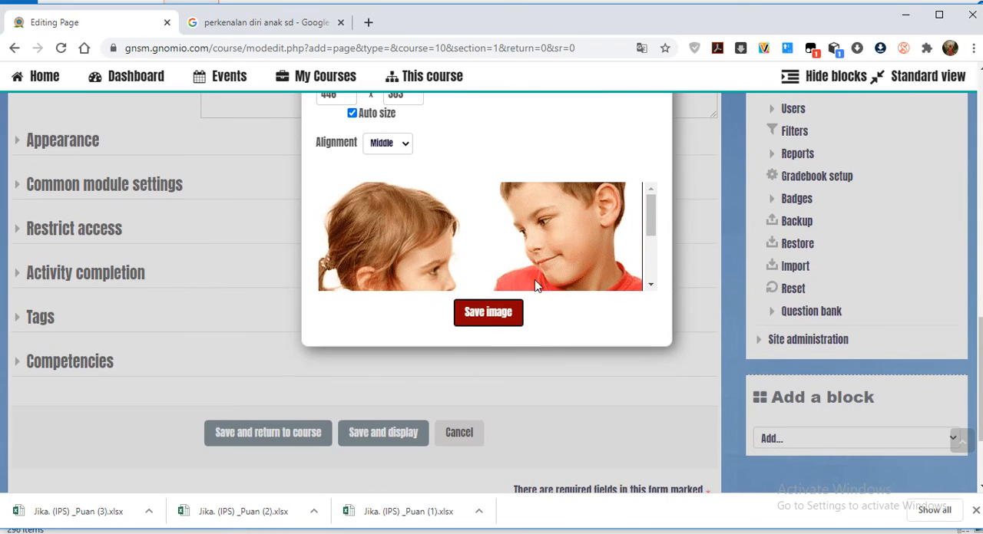
pyautogui.click(483, 318)
# Describe the image as "Gambar perkenalan" and save it into the page content.
pyautogui.scroll(3, 500, 297)
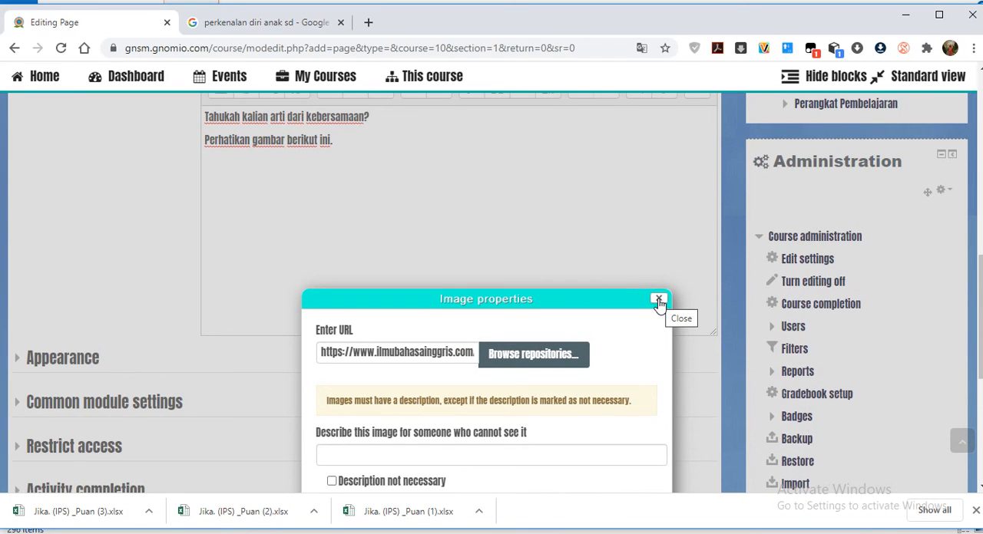
pyautogui.scroll(-2, 476, 330)
pyautogui.click(397, 312)
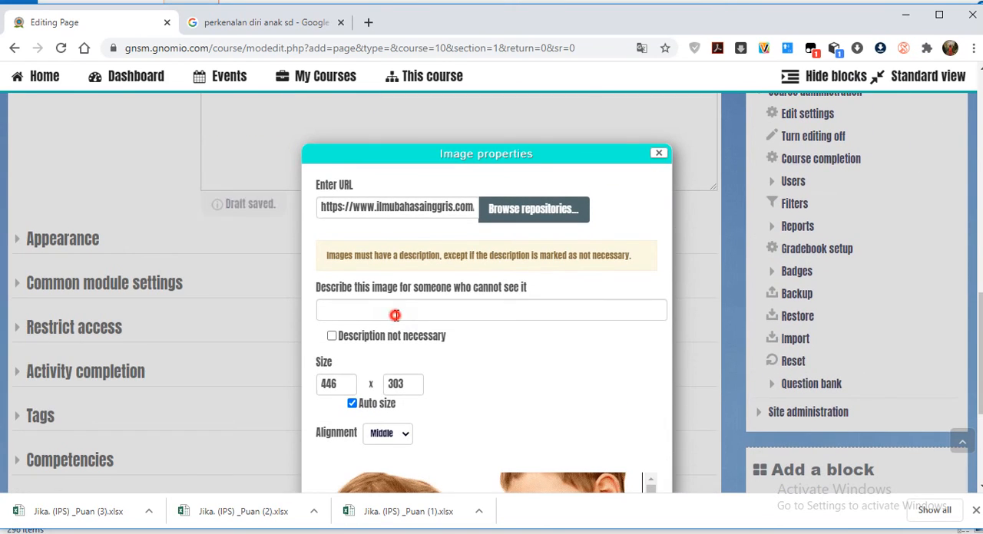
pyautogui.write('Ga')
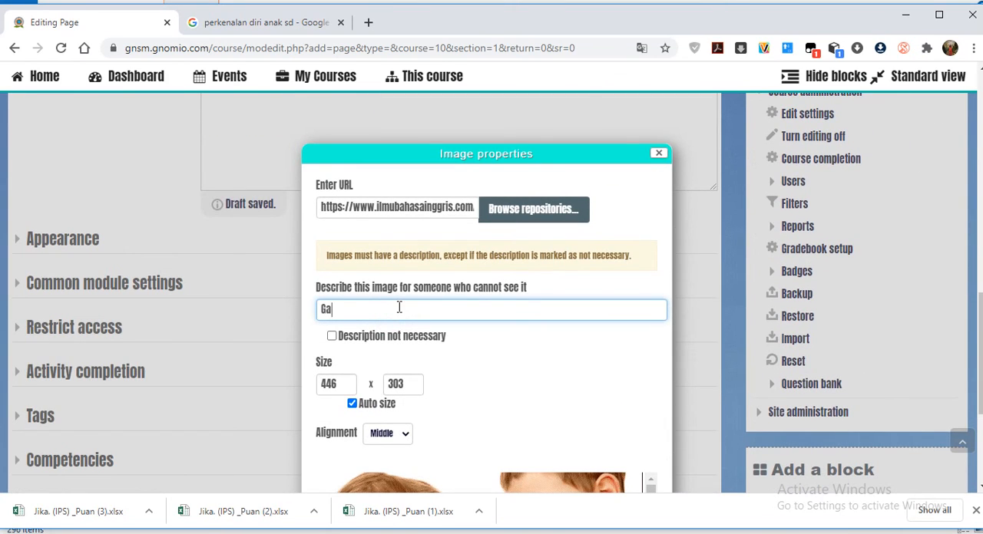
pyautogui.write('mbar perkenalan')
pyautogui.scroll(-3, 399, 307)
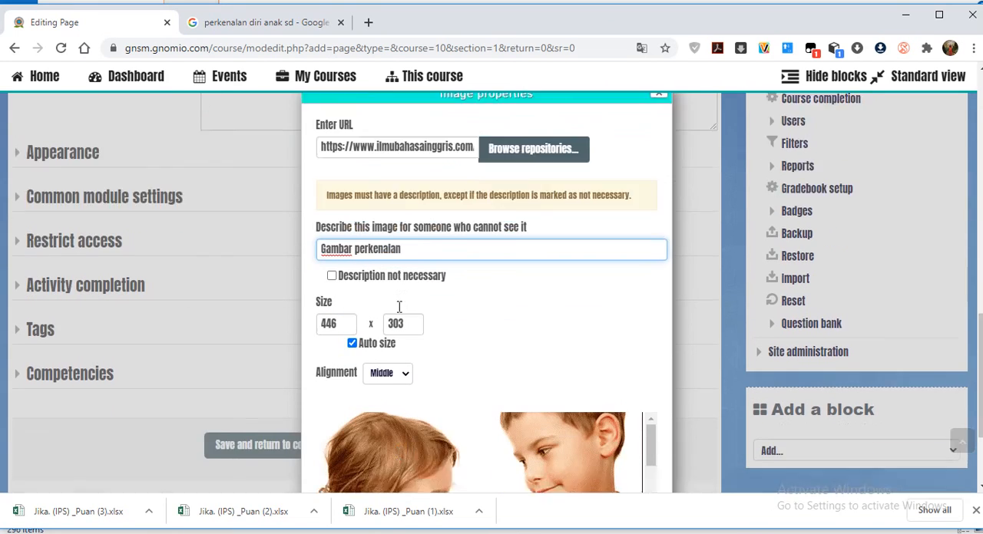
pyautogui.click(465, 395)
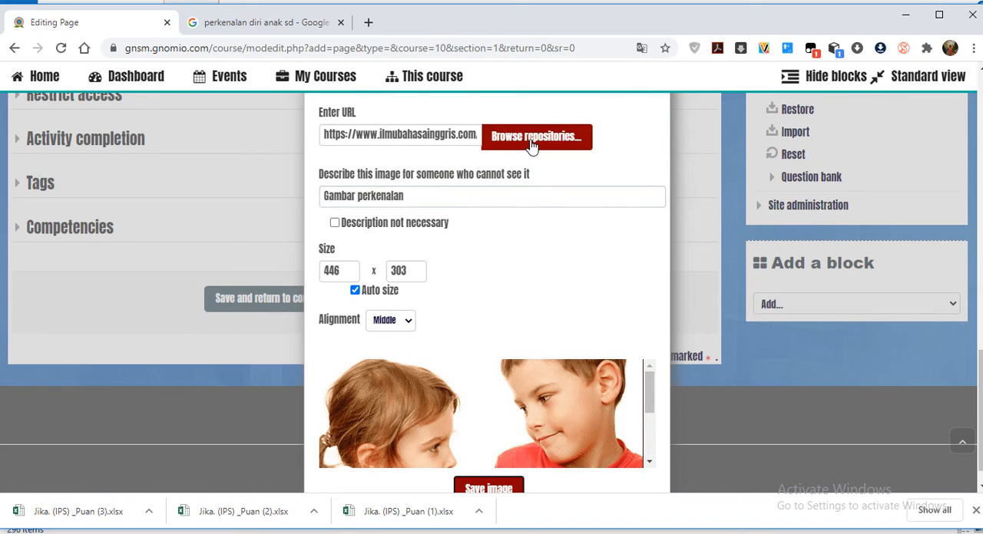
pyautogui.scroll(-1, 522, 287)
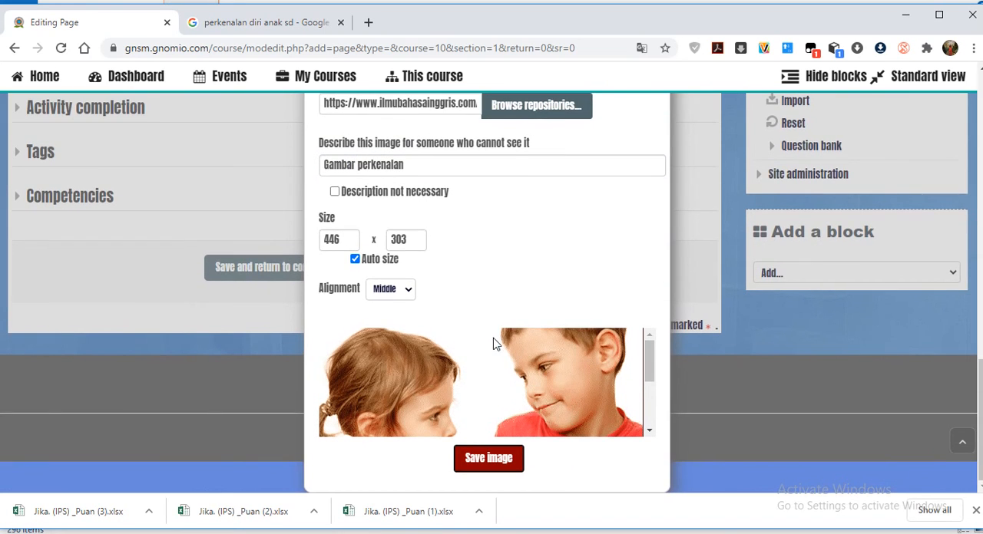
pyautogui.click(487, 459)
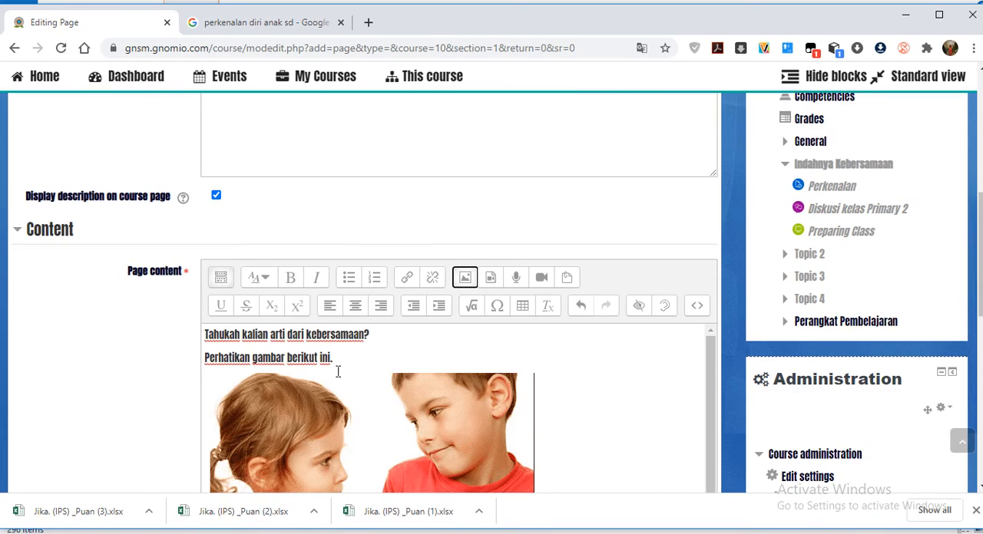
# Add an empty line below the inserted image and start a new line of text beneath it in the page content.
pyautogui.scroll(-1, 413, 370)
pyautogui.scroll(1, 678, 408)
pyautogui.moveTo(710, 401); pyautogui.dragTo(702, 466)
pyautogui.scroll(1, 584, 397)
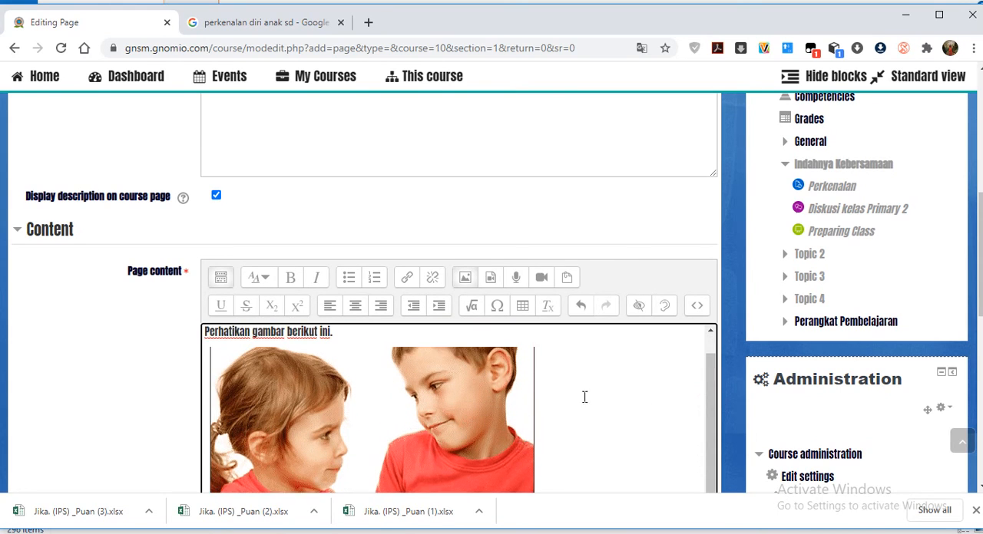
pyautogui.scroll(1, 585, 397)
pyautogui.moveTo(709, 386); pyautogui.dragTo(673, 475)
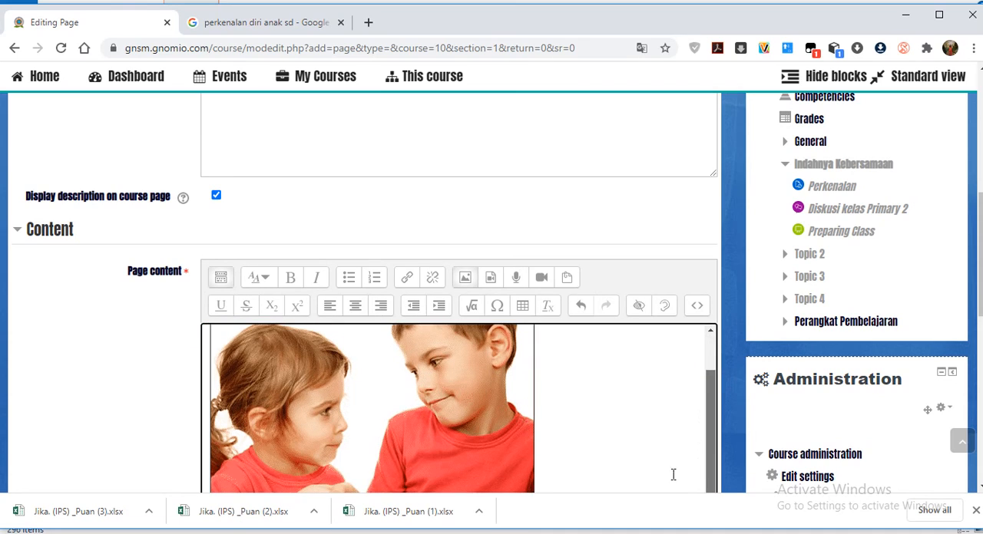
pyautogui.scroll(-3, 595, 467)
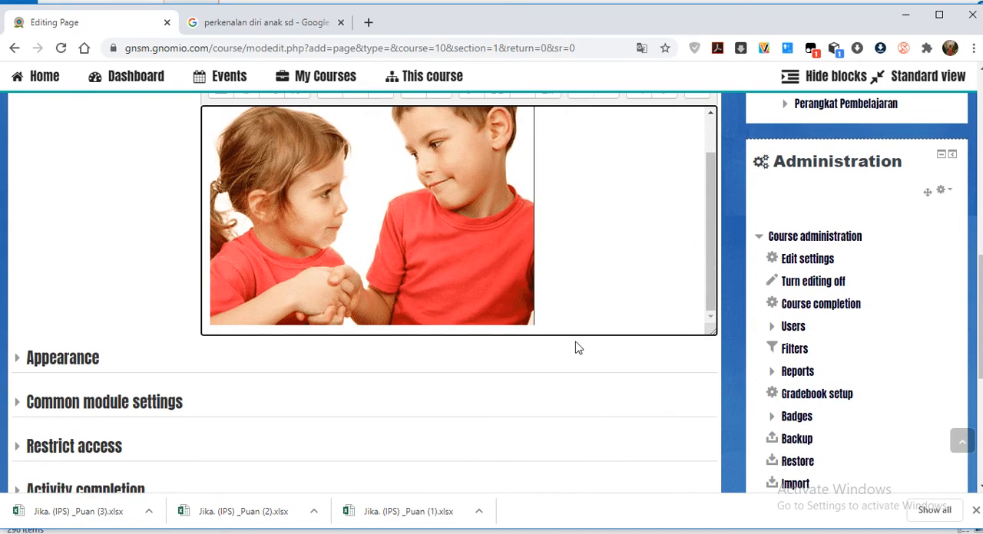
pyautogui.click(546, 314)
pyautogui.press('Return')
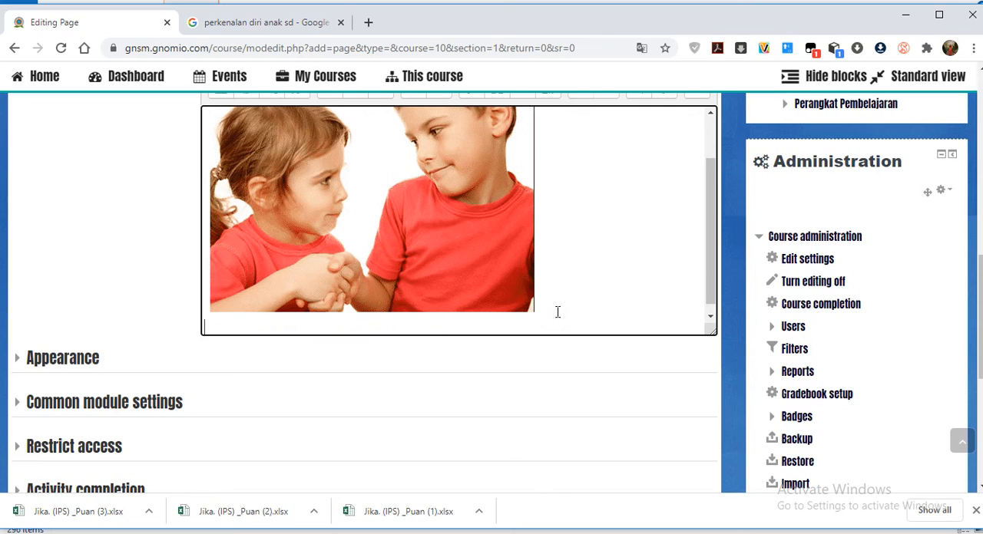
pyautogui.press('Return')
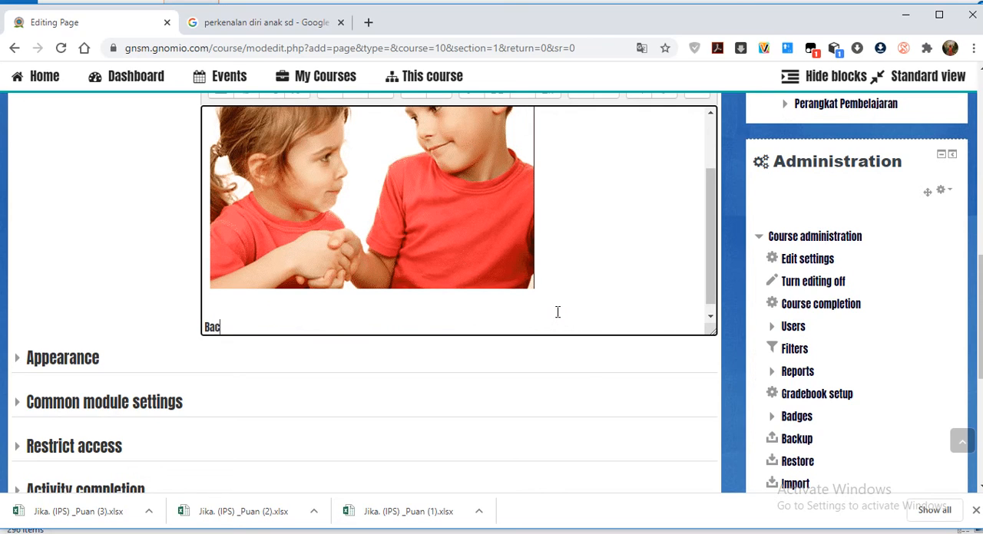
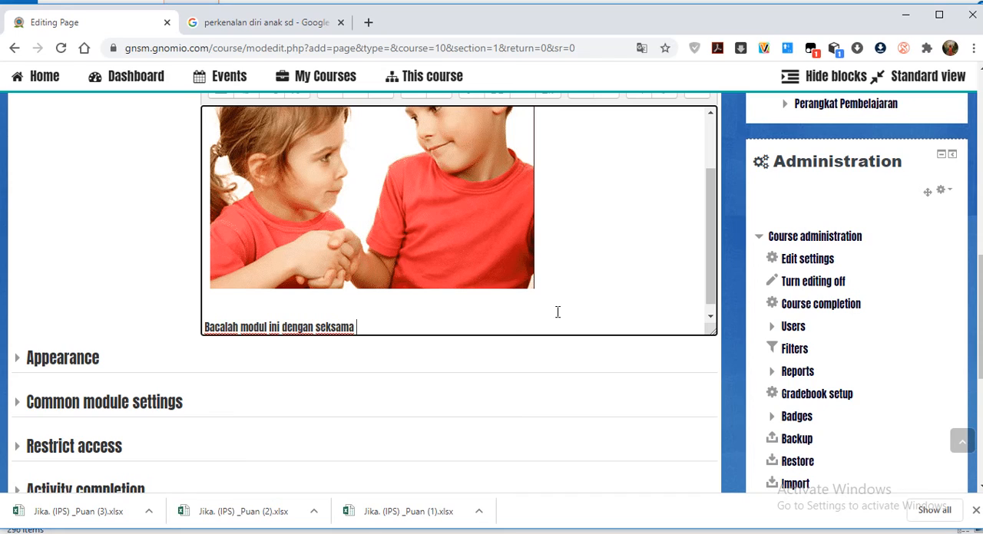
# Start a new line below "Bacalah modul ini dengan seksama", and open Google Drive for the teacher's Google account in a new browser tab.
pyautogui.press('Return')
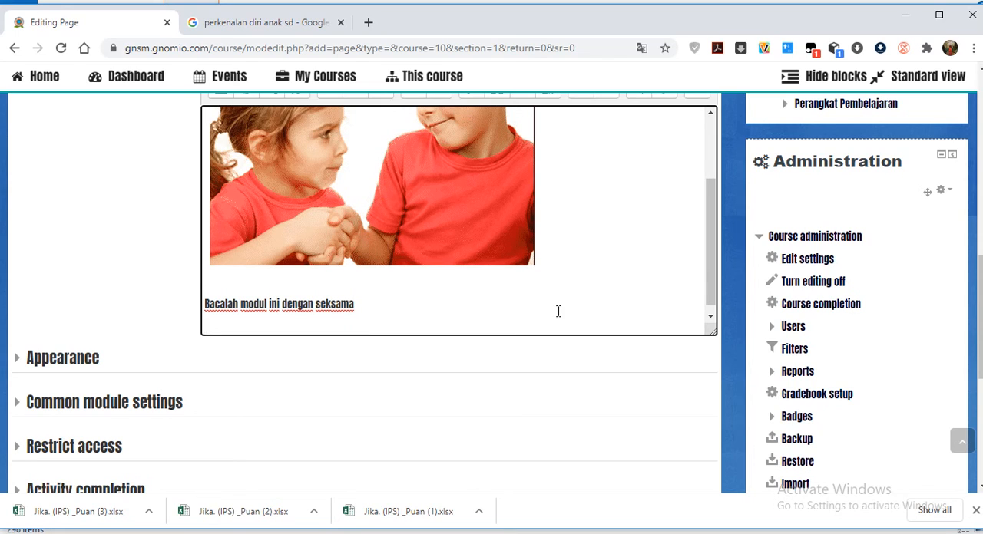
pyautogui.click(369, 22)
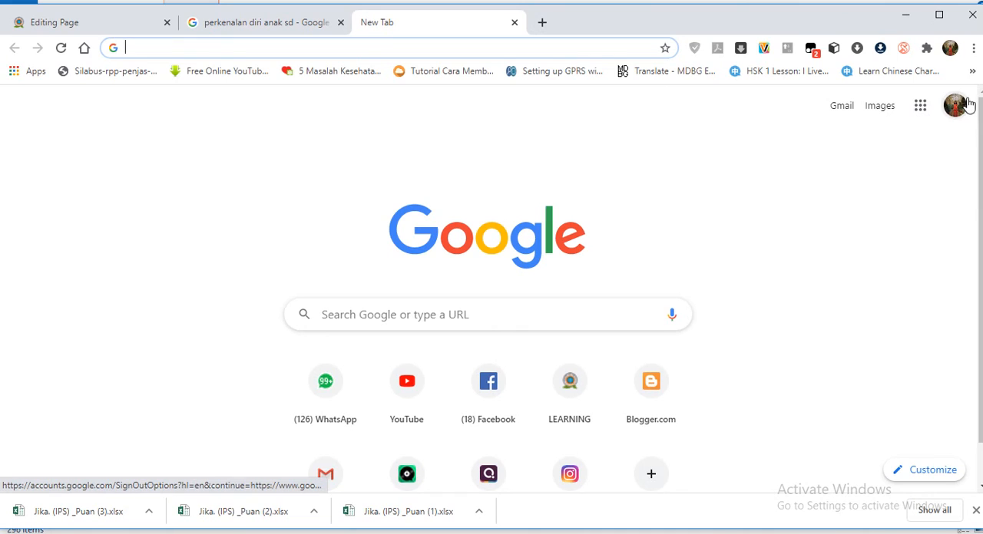
pyautogui.click(955, 107)
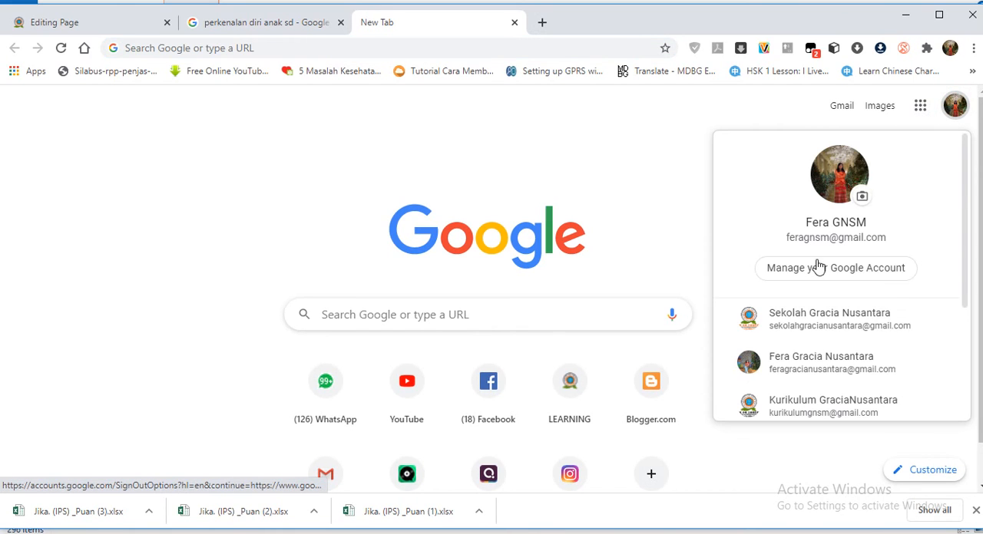
pyautogui.scroll(-1, 798, 349)
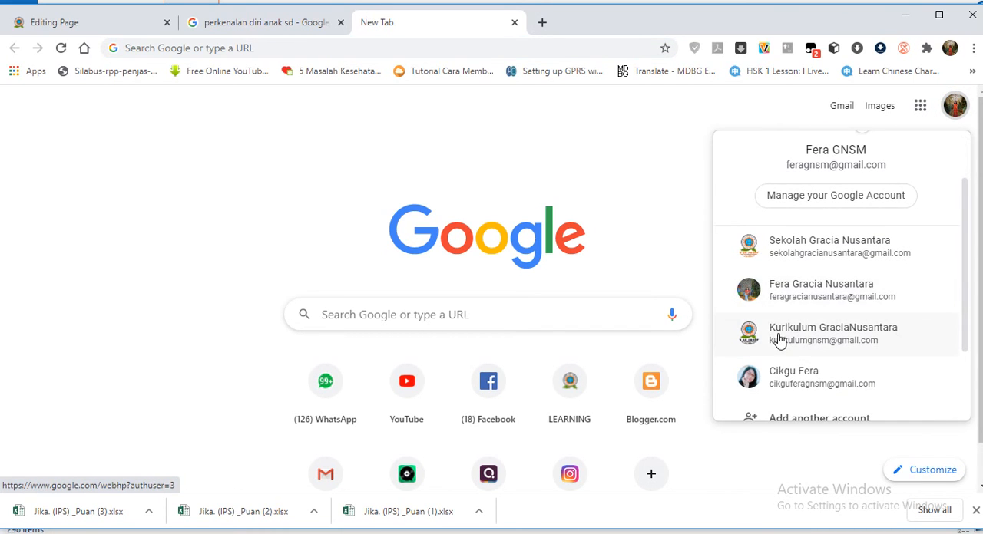
pyautogui.click(754, 378)
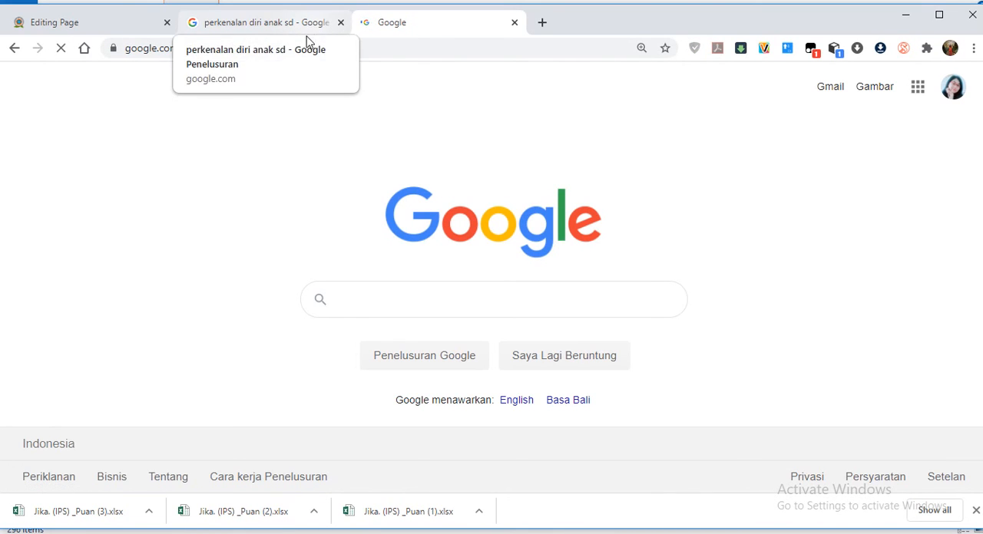
pyautogui.click(916, 89)
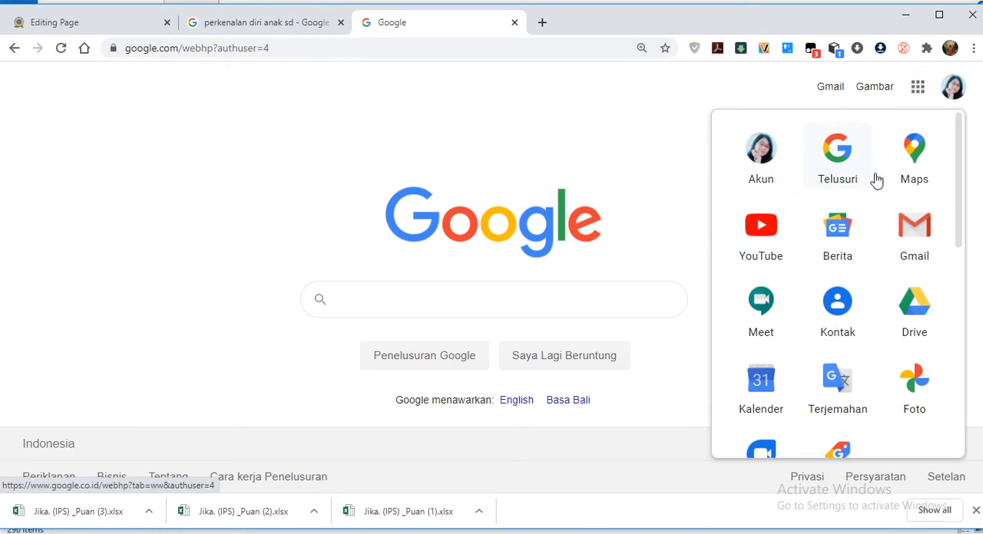
pyautogui.click(919, 308)
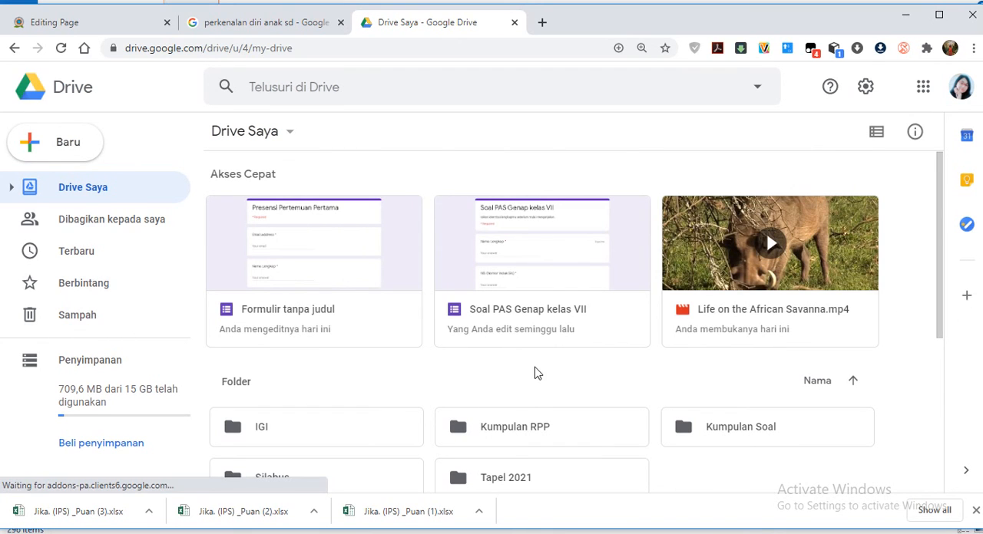
# Look through the folders and files in Drive Saya and open the Kumpulan Soal folder.
pyautogui.scroll(-1, 535, 373)
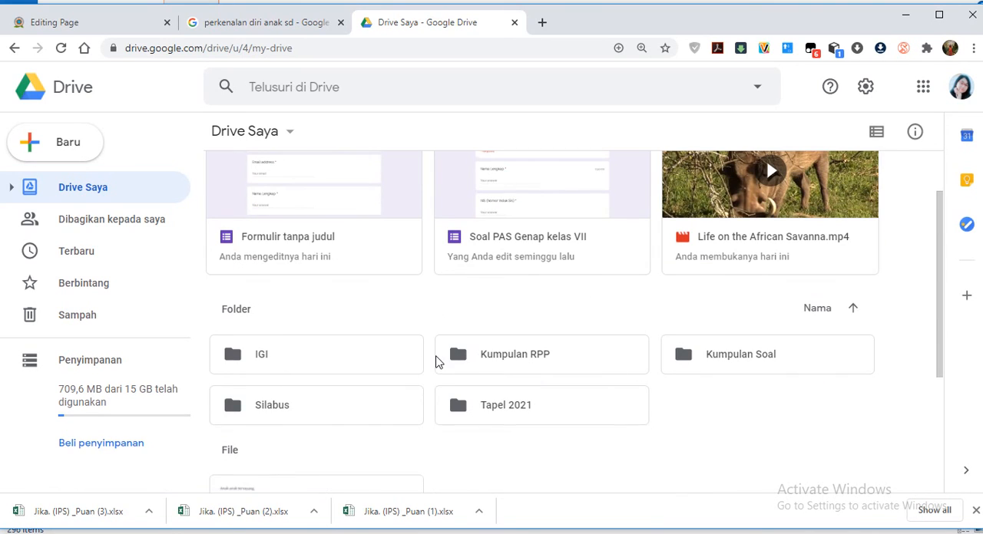
pyautogui.scroll(-1, 435, 365)
pyautogui.scroll(-2, 540, 381)
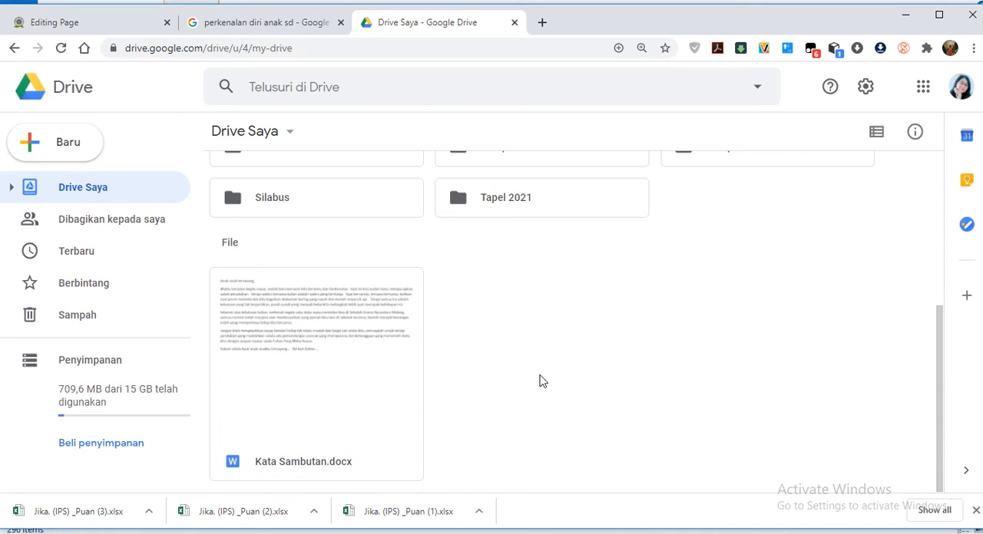
pyautogui.scroll(2, 540, 381)
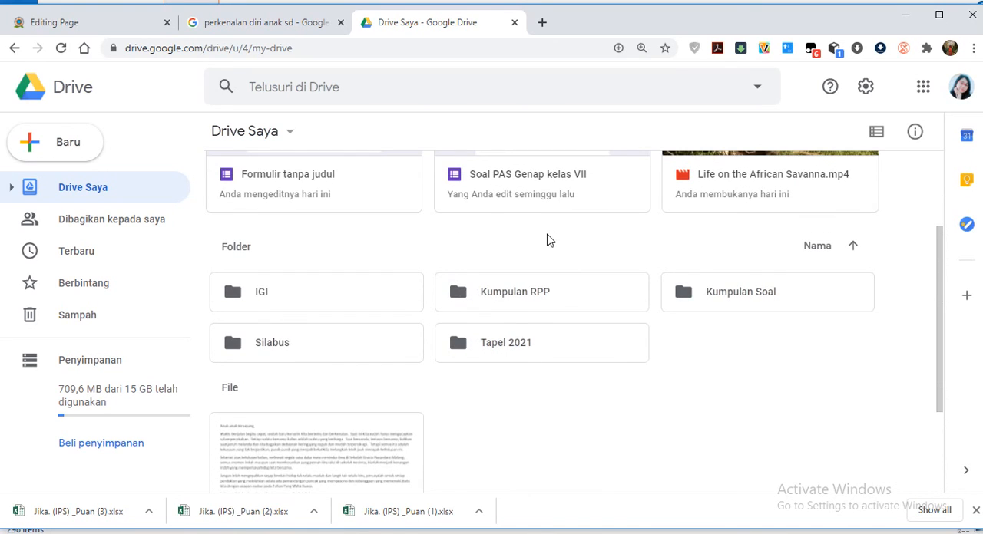
pyautogui.scroll(2, 538, 254)
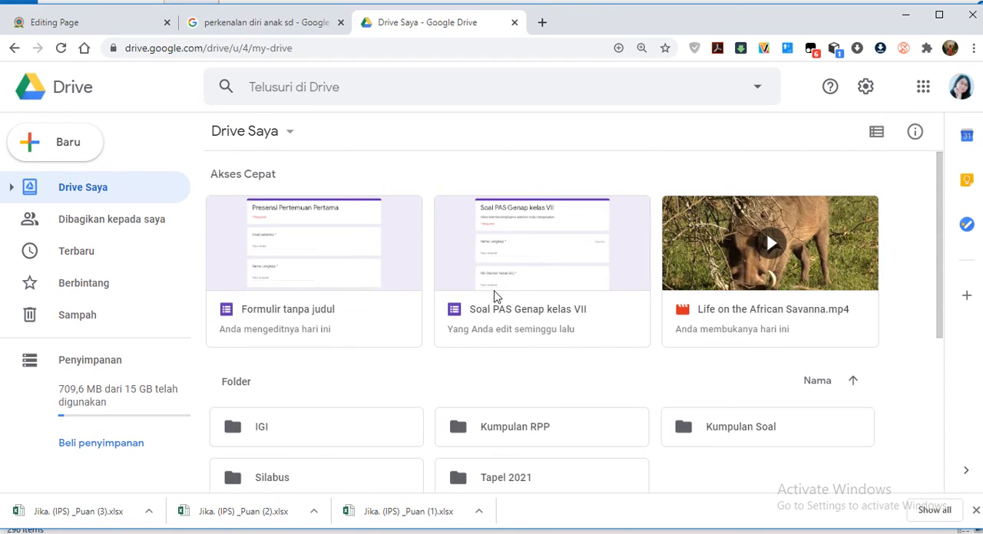
pyautogui.scroll(-2, 520, 383)
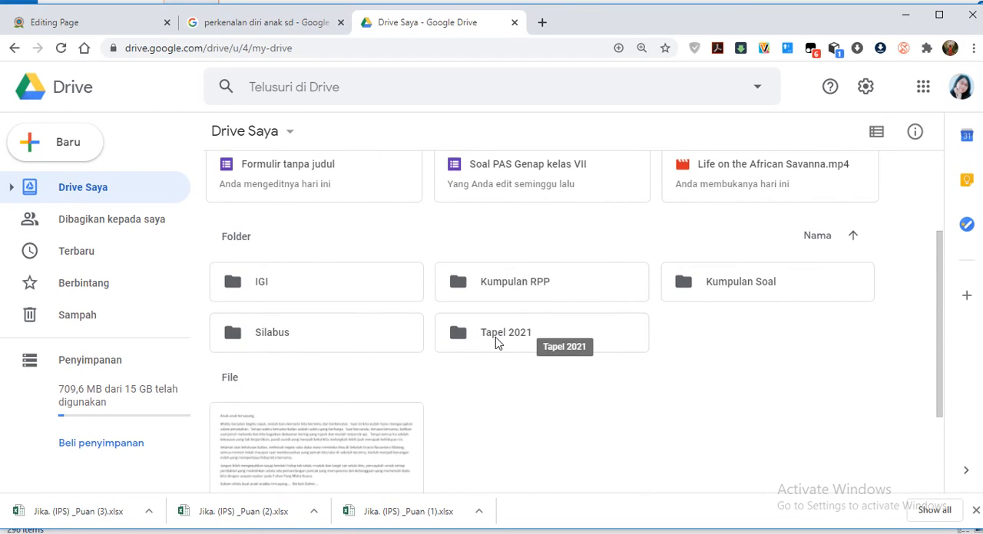
pyautogui.doubleClick(708, 290)
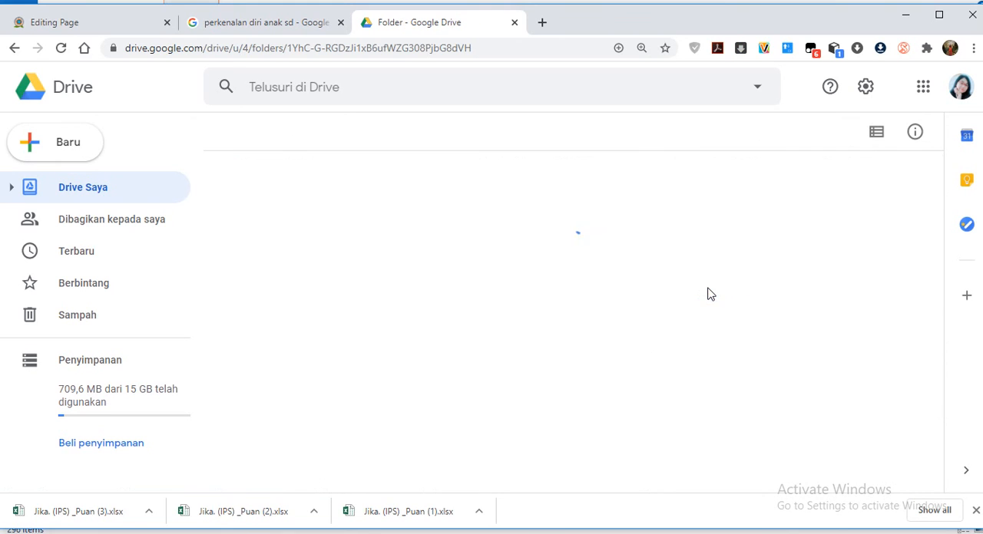
# Share the Word file "bahan soal usbn ips untuk googl..." as view-only with anyone who has the link, and copy its link.
pyautogui.scroll(-1, 477, 322)
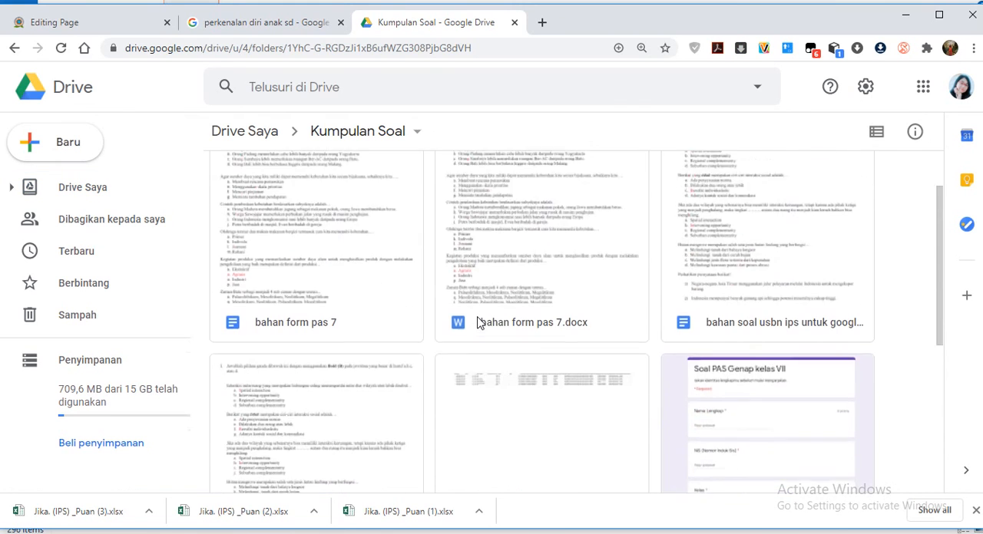
pyautogui.scroll(-2, 478, 322)
pyautogui.scroll(-1, 276, 336)
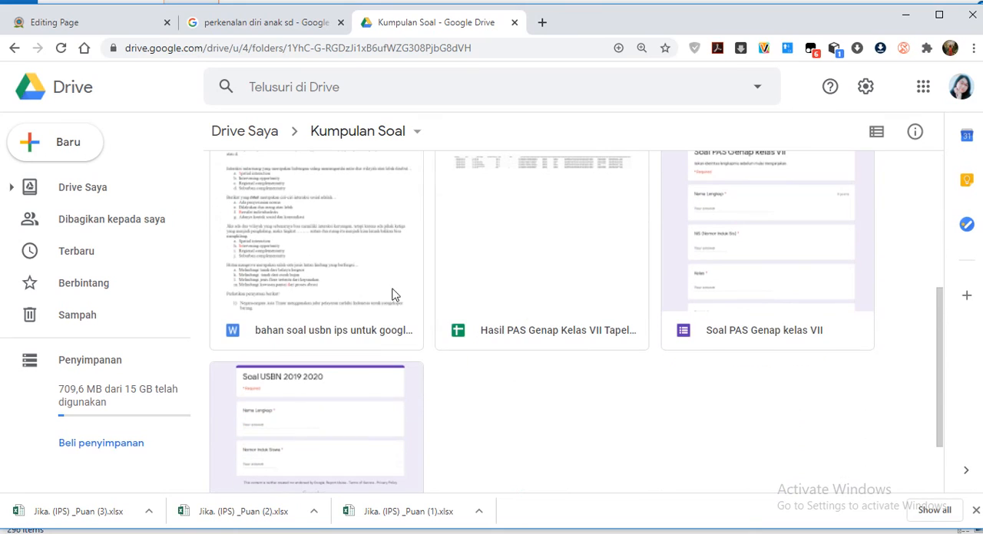
pyautogui.rightClick(319, 253)
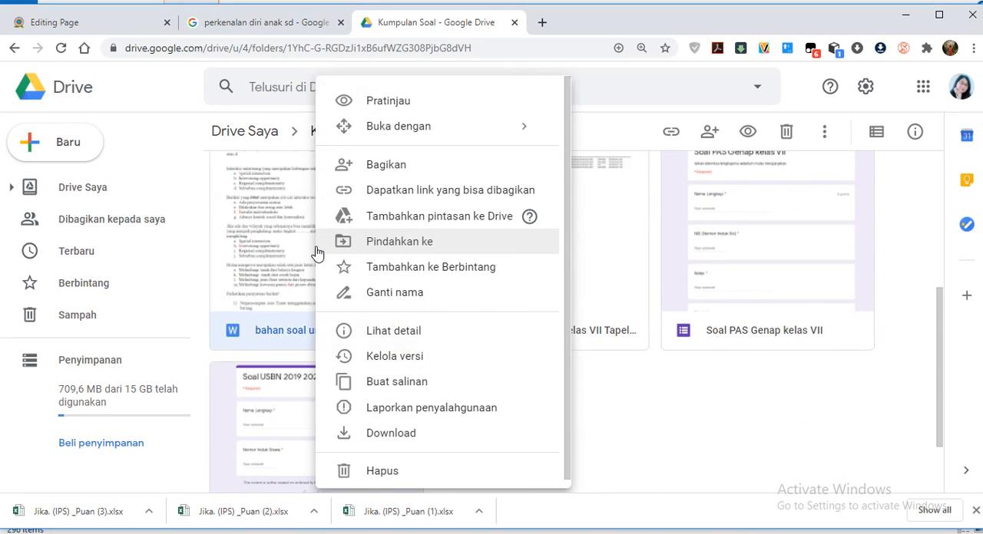
pyautogui.click(388, 166)
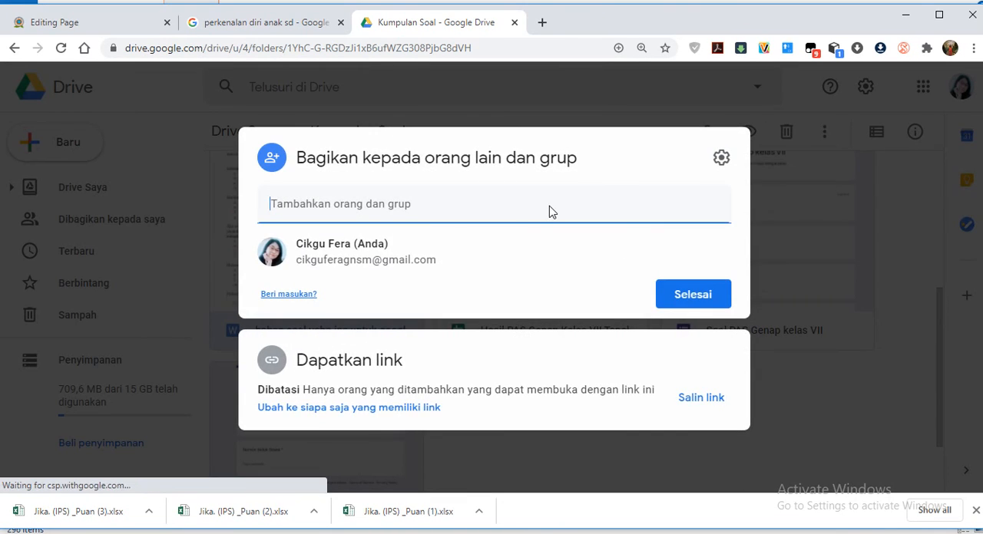
pyautogui.click(346, 408)
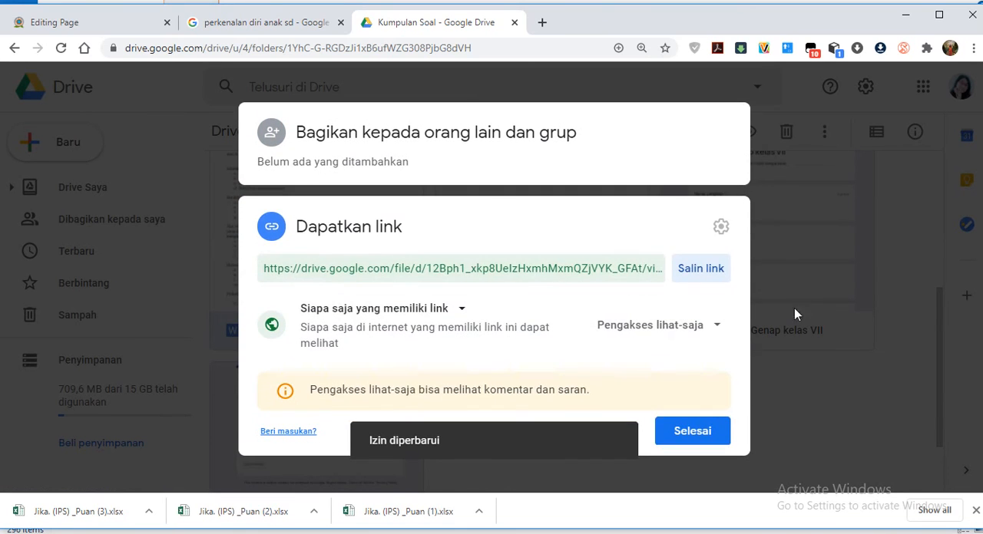
pyautogui.click(692, 270)
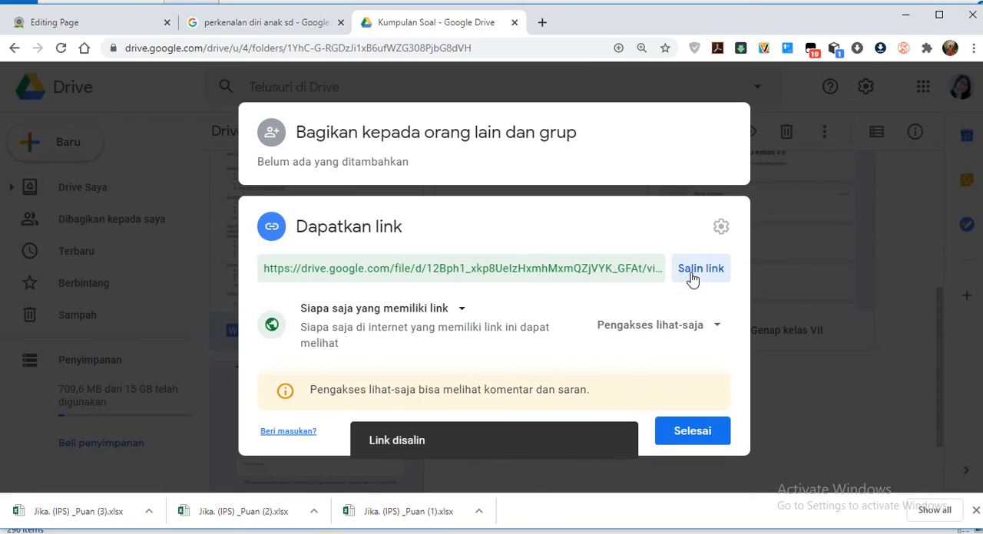
pyautogui.click(705, 433)
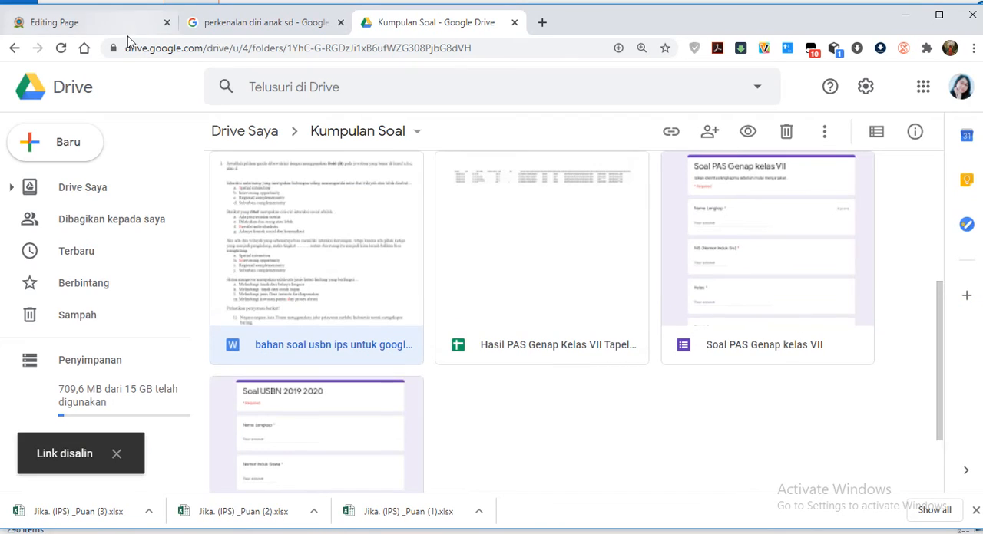
# Back on the Moodle page being edited, insert the copied Drive address as a link below "Bacalah modul ini dengan seksama".
pyautogui.click(113, 22)
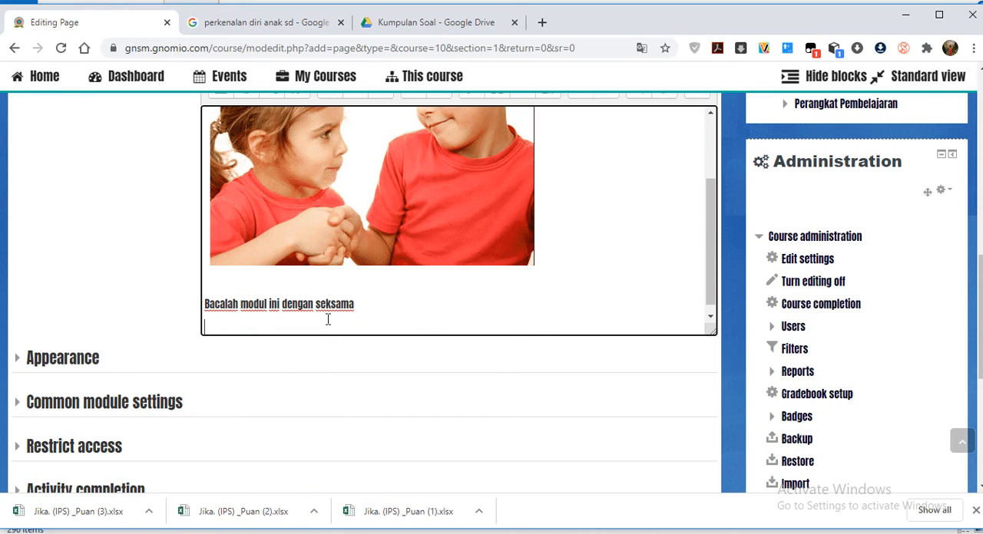
pyautogui.scroll(3, 461, 220)
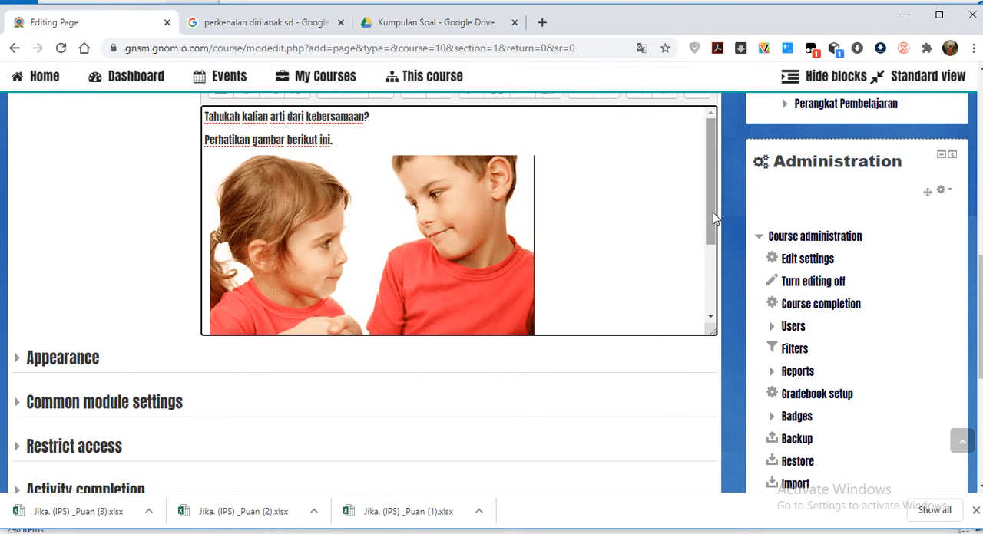
pyautogui.scroll(1, 699, 138)
pyautogui.scroll(2, 701, 143)
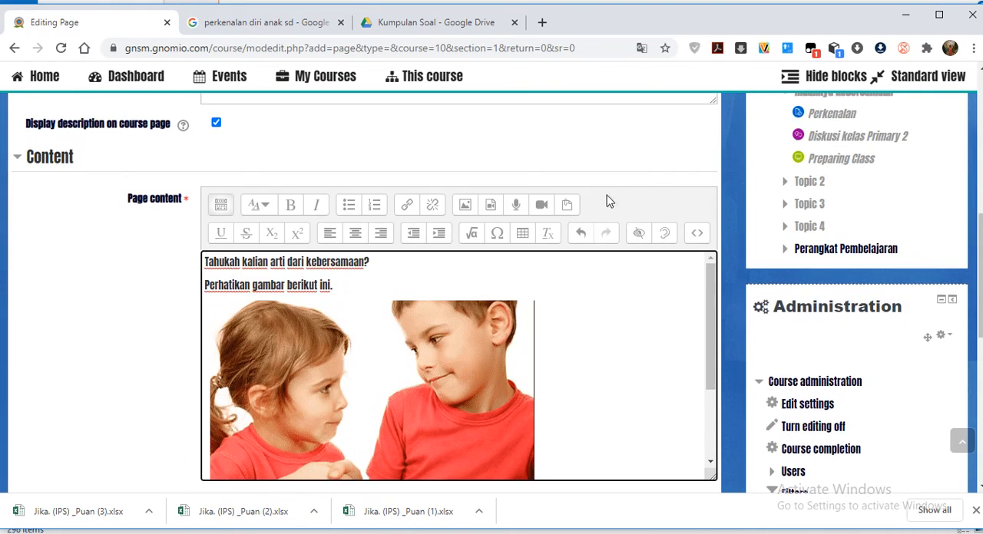
pyautogui.click(407, 206)
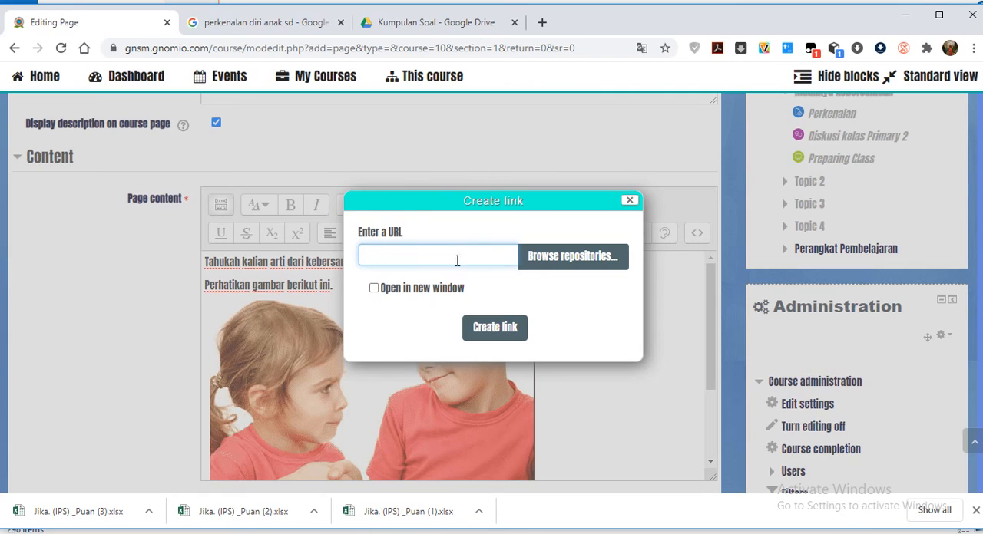
pyautogui.hotkey('ctrl', 'v')
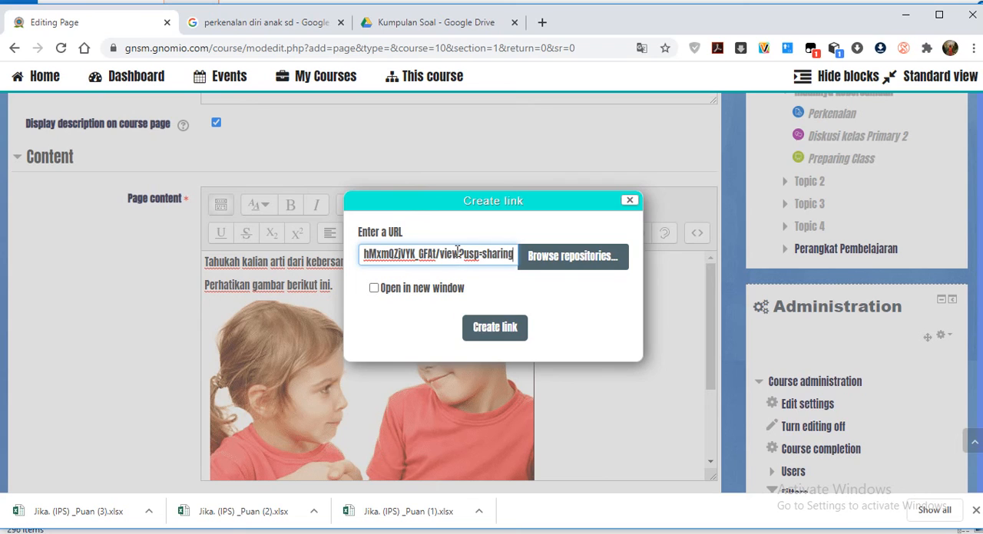
pyautogui.click(486, 329)
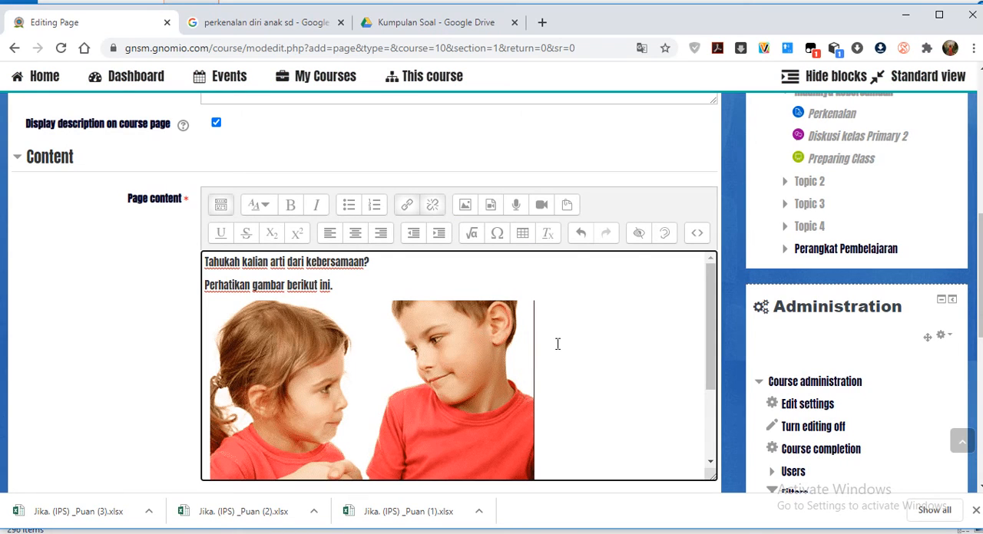
pyautogui.scroll(-5, 711, 349)
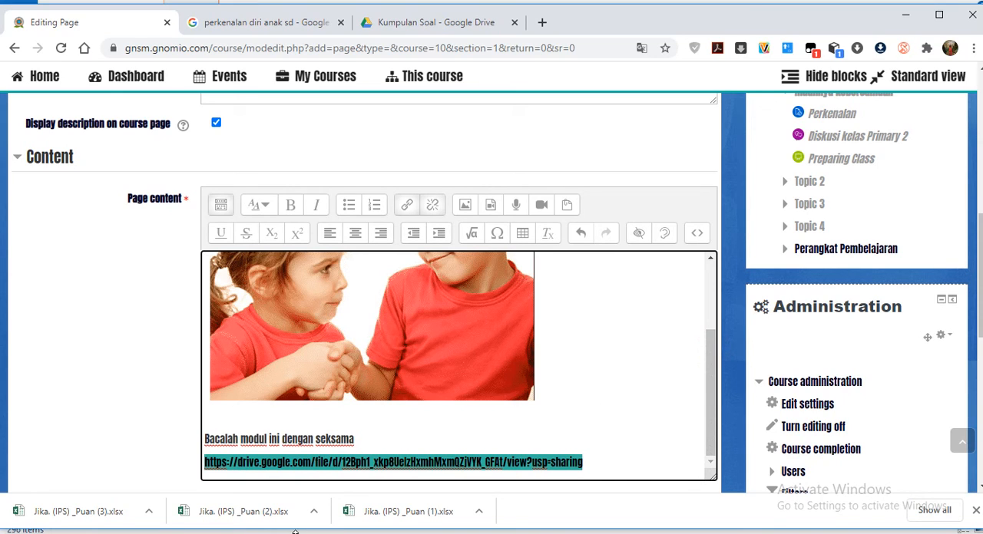
pyautogui.press('super')
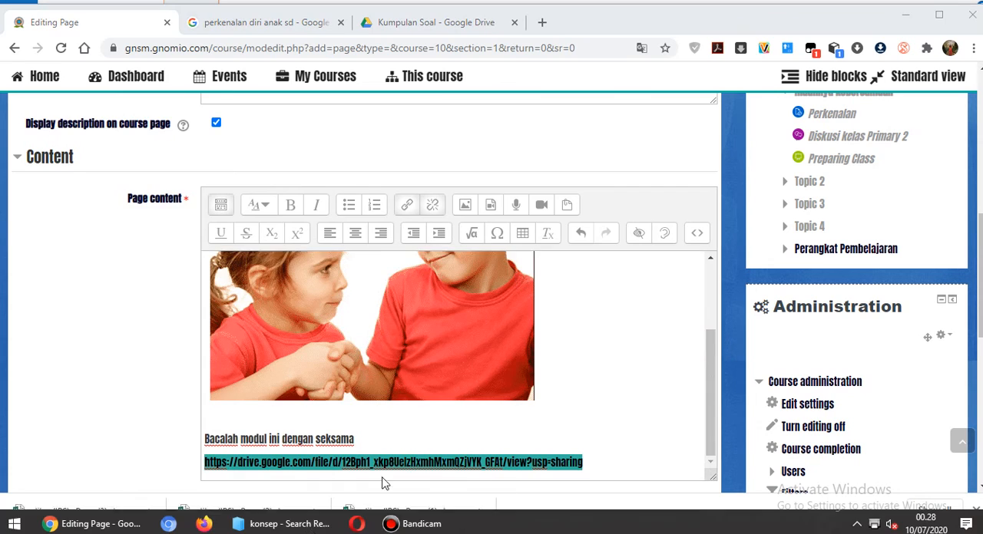
pyautogui.press('super')
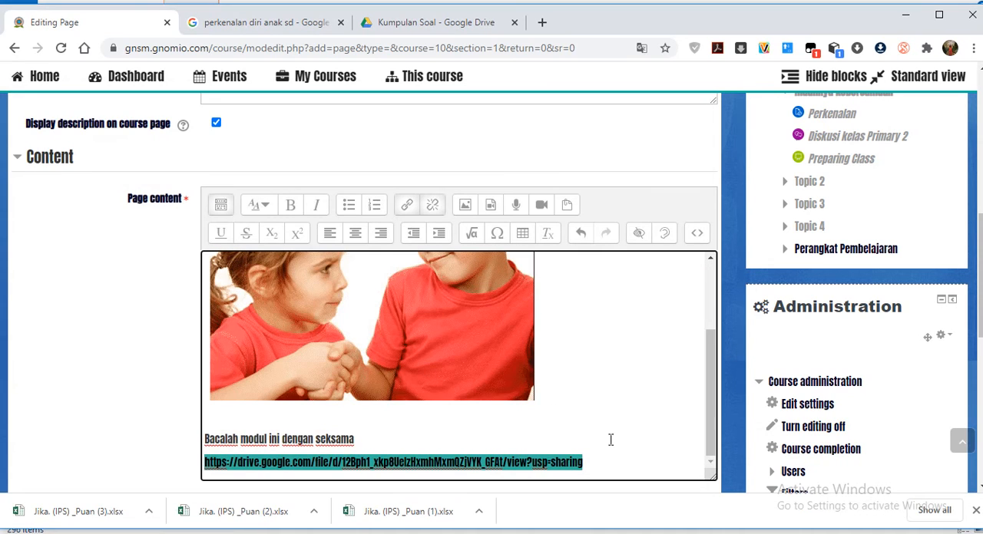
pyautogui.click(611, 466)
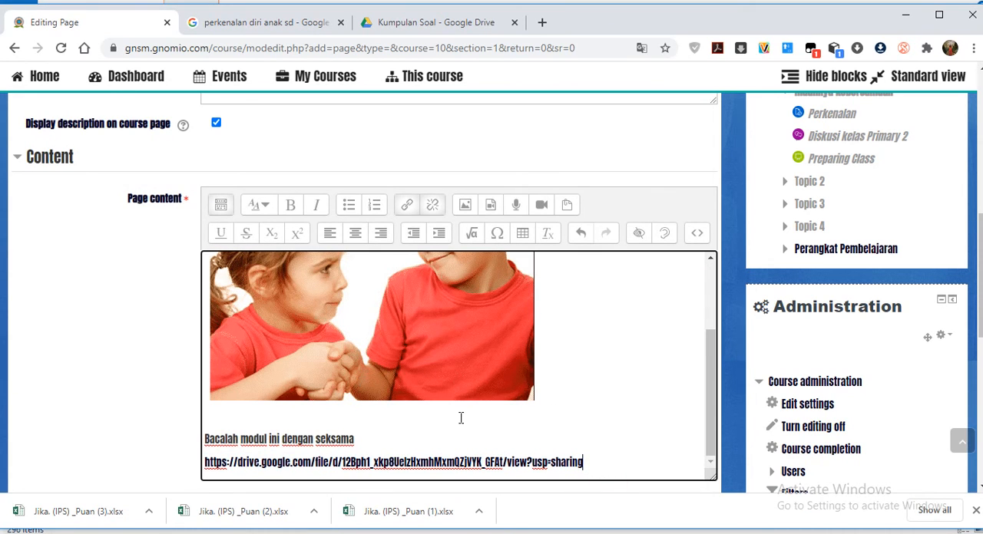
# Save the page, return to the course, and locate Modul Materi in the Indahnya Kebersamaan section.
pyautogui.scroll(-2, 374, 419)
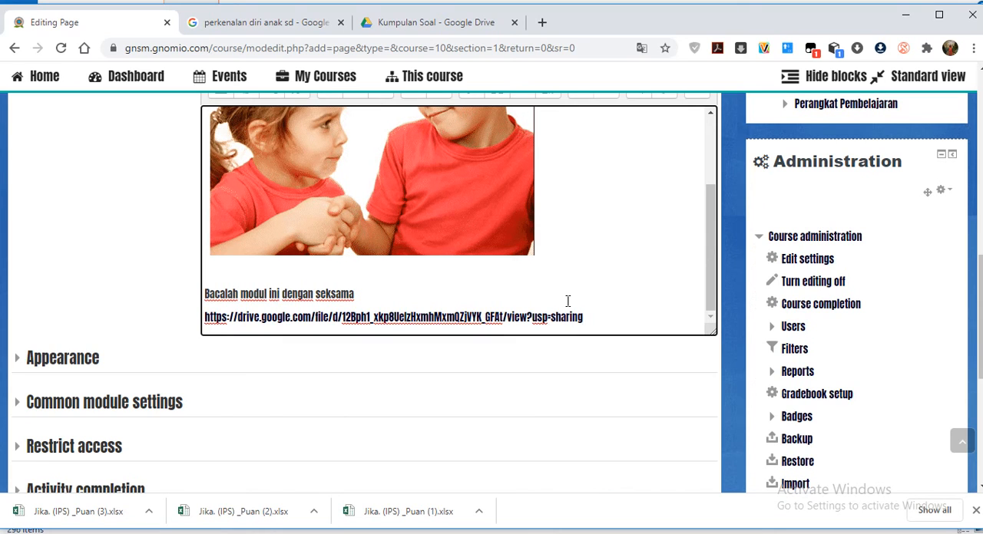
pyautogui.scroll(-4, 397, 455)
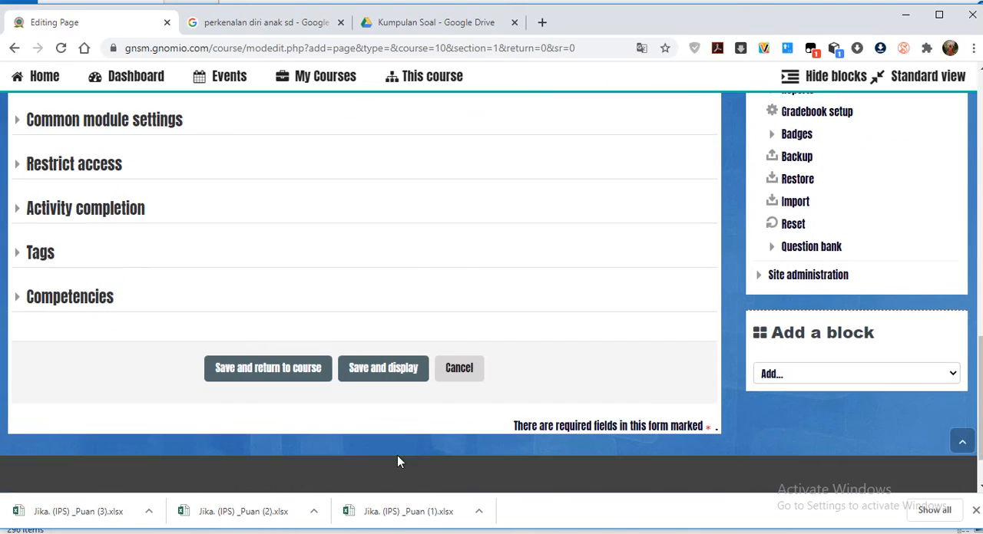
pyautogui.click(304, 367)
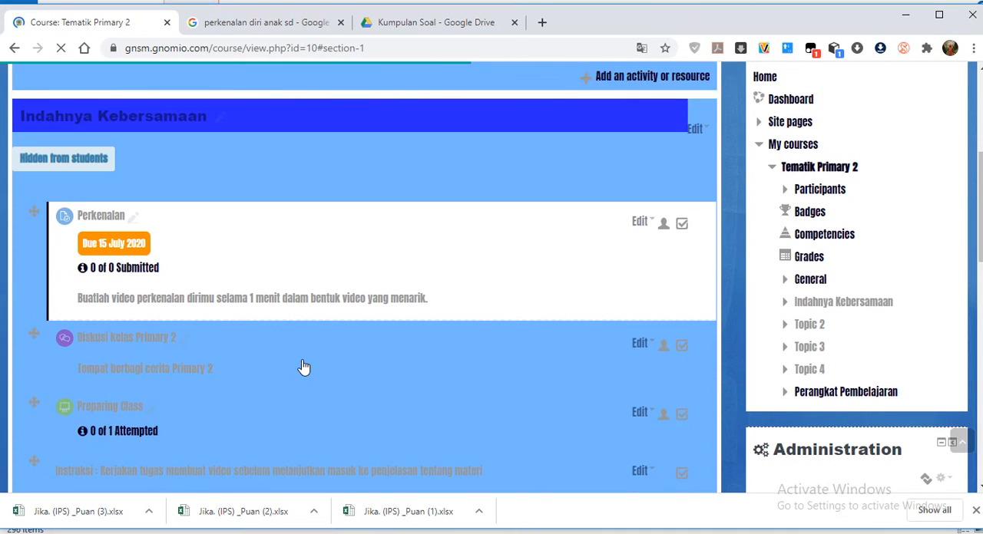
pyautogui.scroll(-4, 177, 308)
pyautogui.scroll(4, 272, 235)
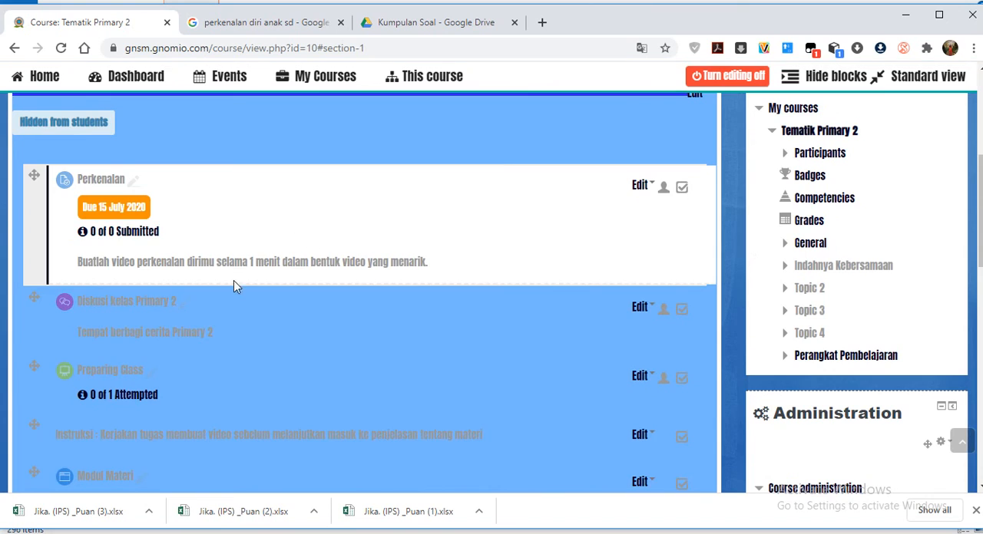
pyautogui.scroll(-3, 241, 349)
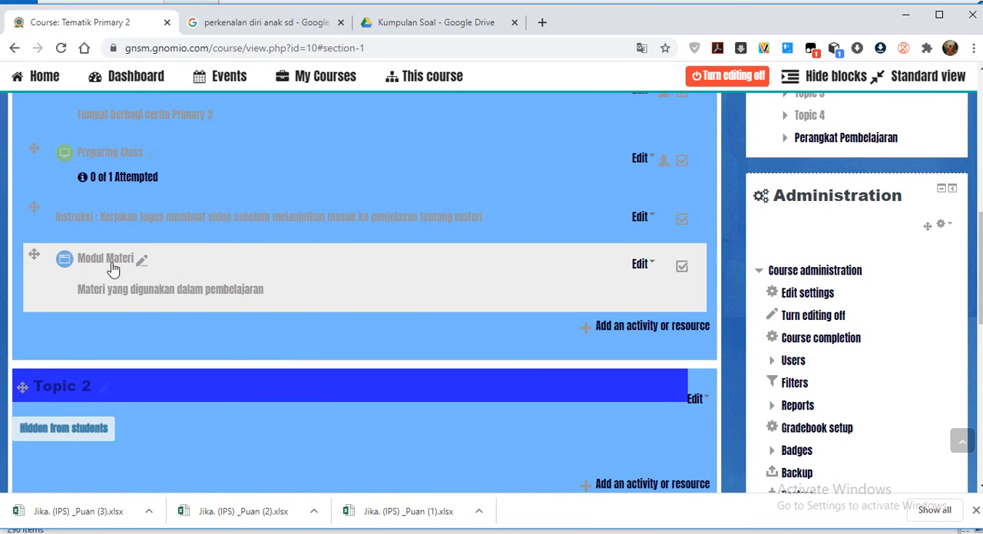
# Open the Modul Materi page, check its content down to the Drive link, and return to the course.
pyautogui.click(98, 263)
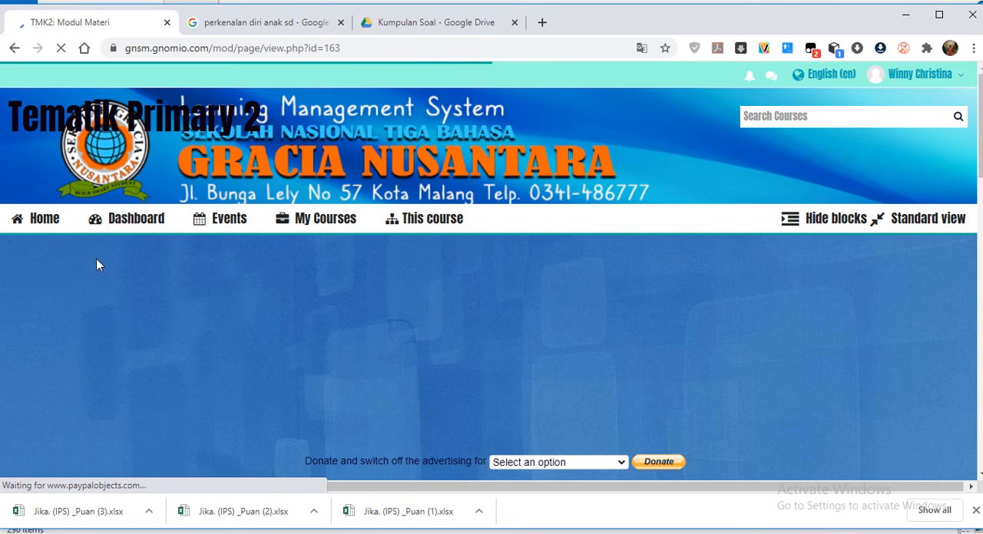
pyautogui.scroll(-3, 82, 305)
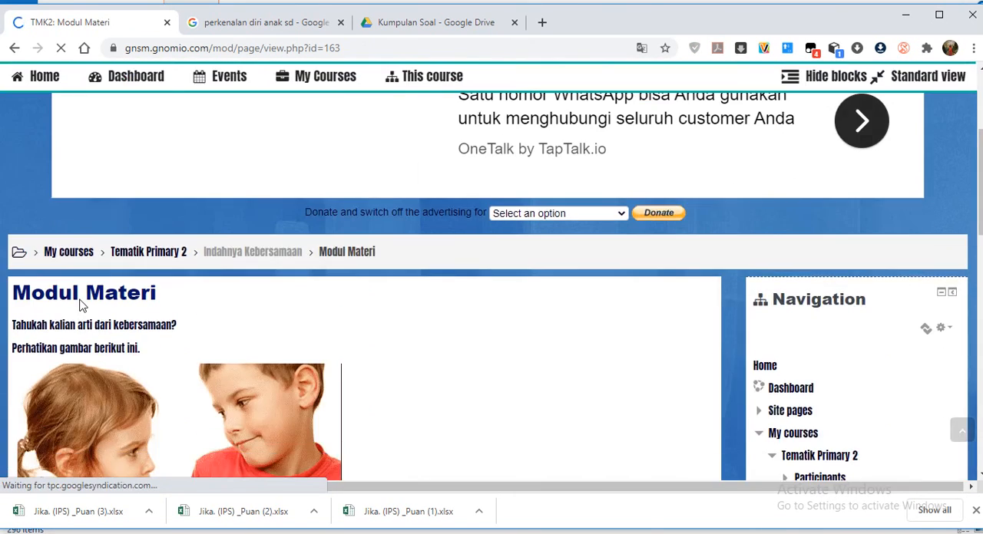
pyautogui.scroll(-3, 496, 360)
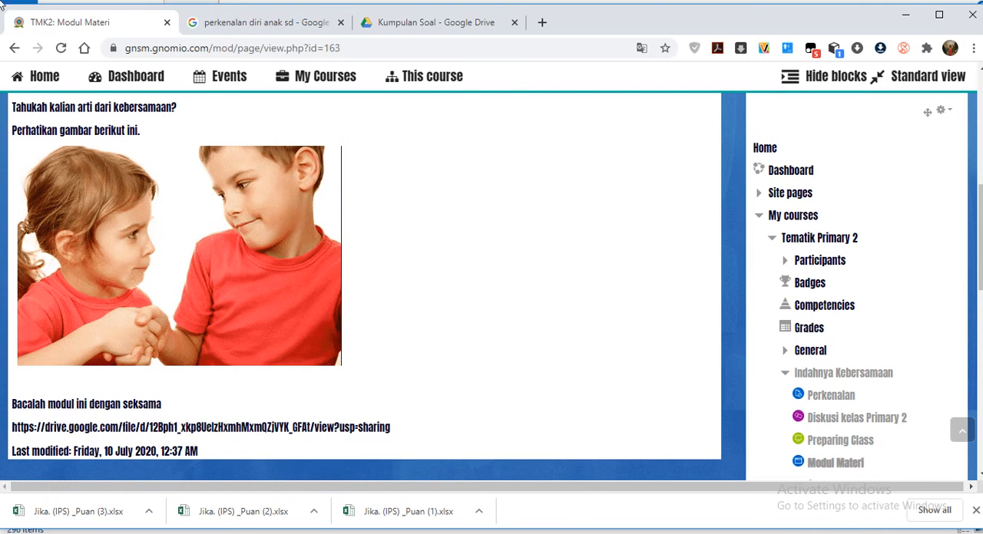
pyautogui.click(15, 50)
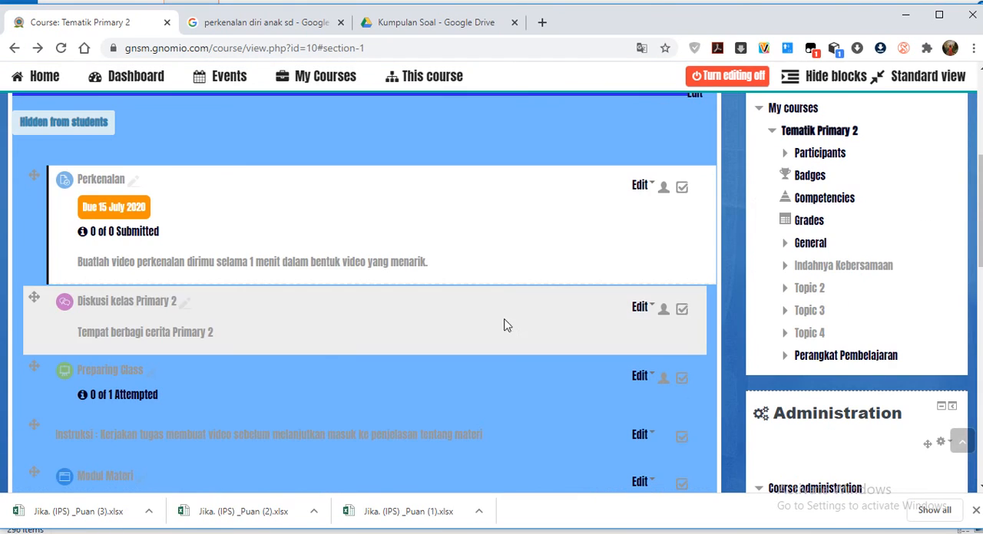
# Open the settings of the Modul Materi page for editing, expand Appearance, and go back to the page content.
pyautogui.scroll(-2, 324, 377)
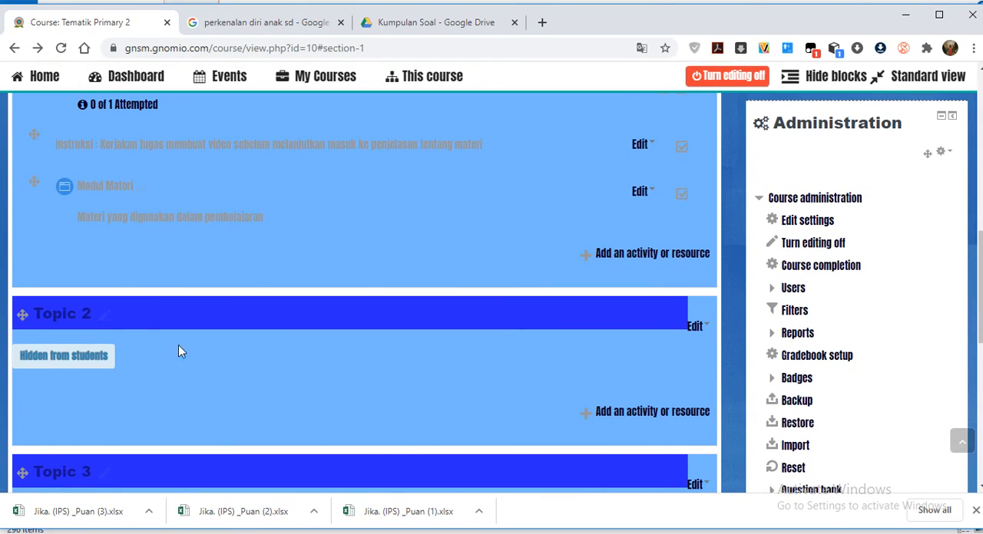
pyautogui.click(639, 191)
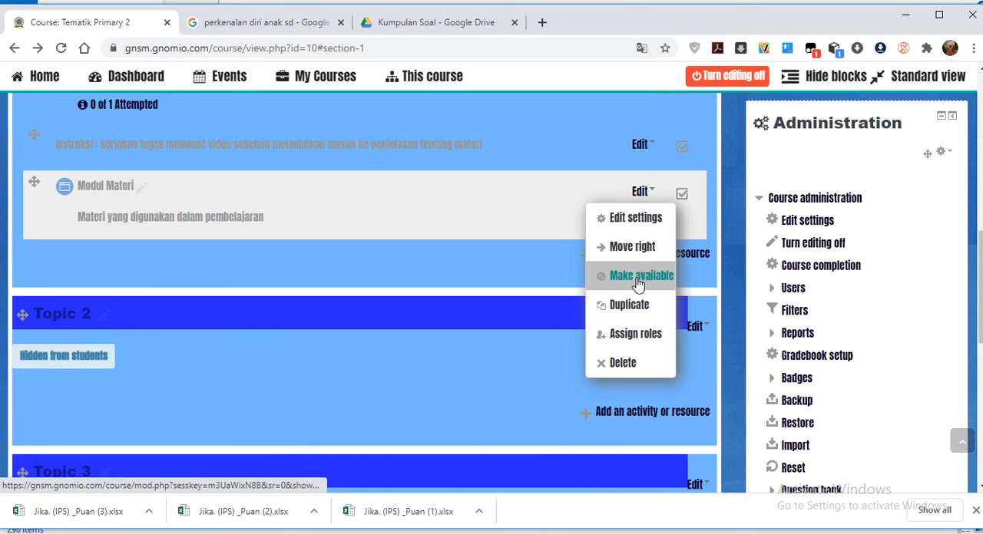
pyautogui.click(627, 218)
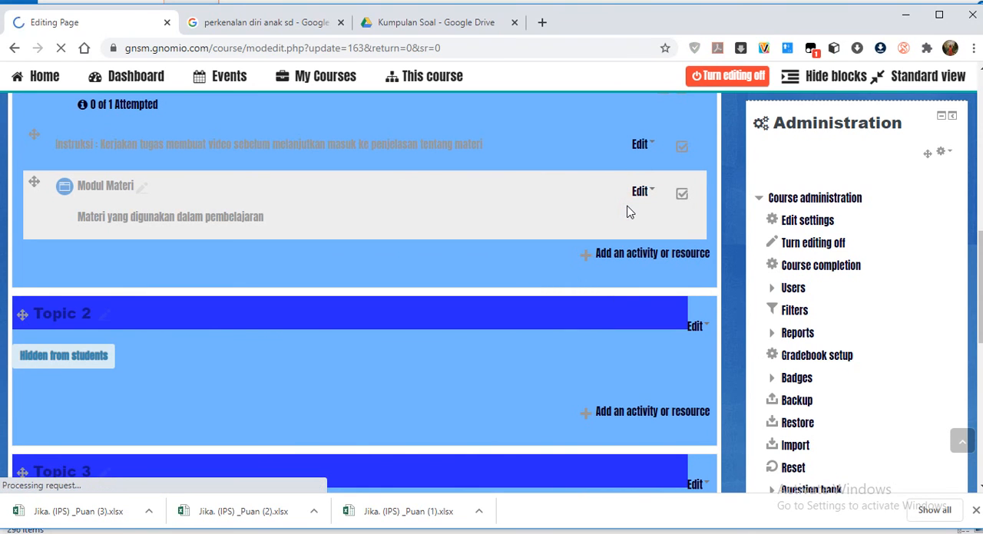
pyautogui.scroll(-5, 546, 234)
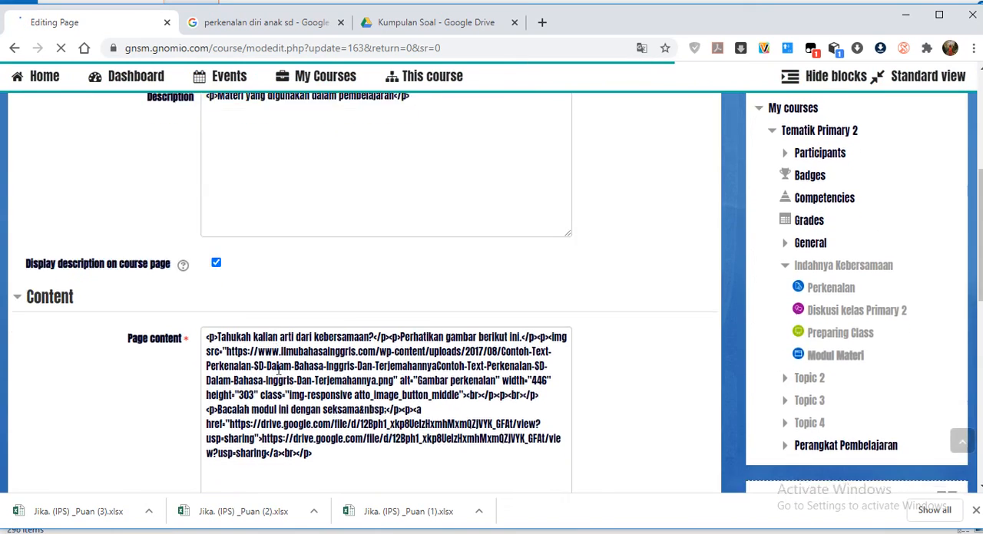
pyautogui.scroll(-3, 218, 356)
pyautogui.scroll(-2, 334, 364)
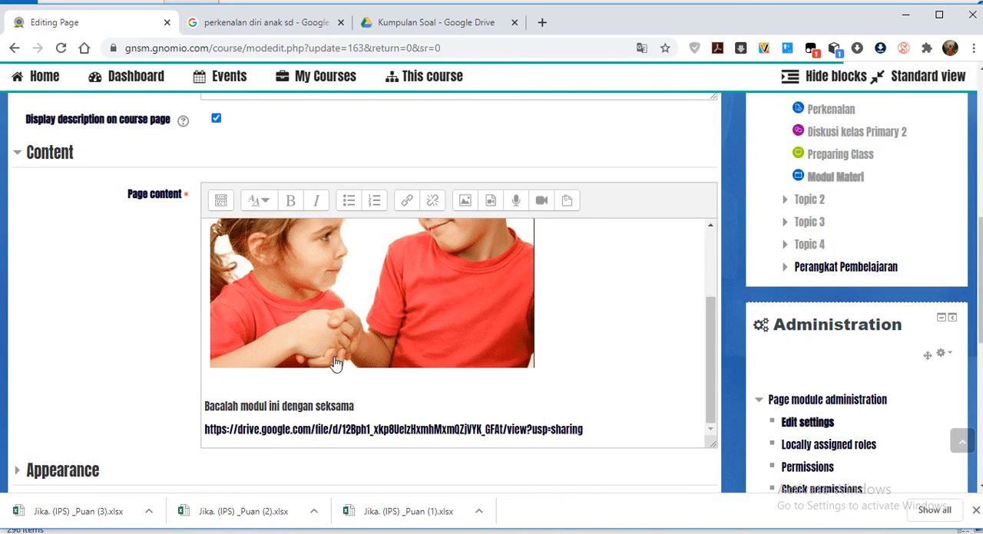
pyautogui.scroll(-2, 335, 364)
pyautogui.click(62, 330)
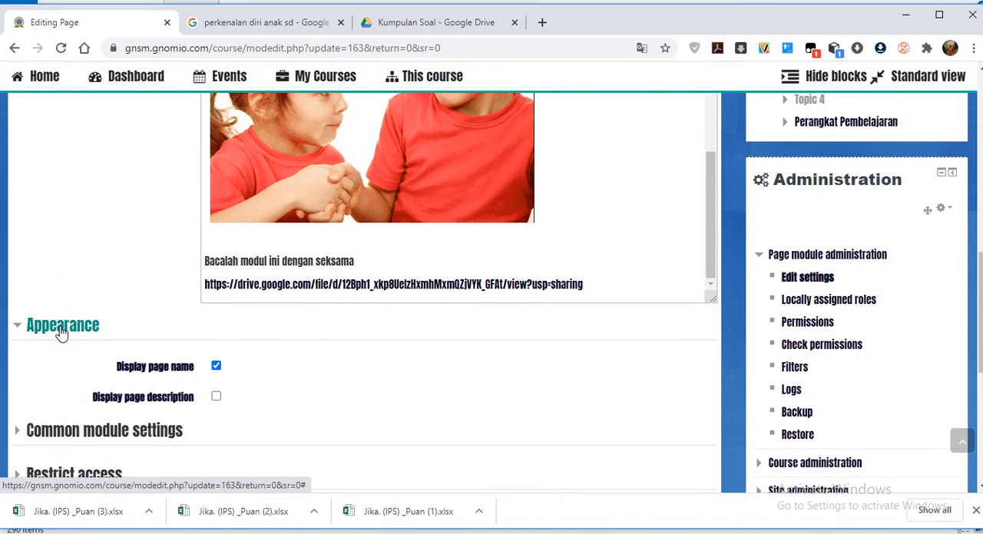
pyautogui.scroll(-1, 189, 385)
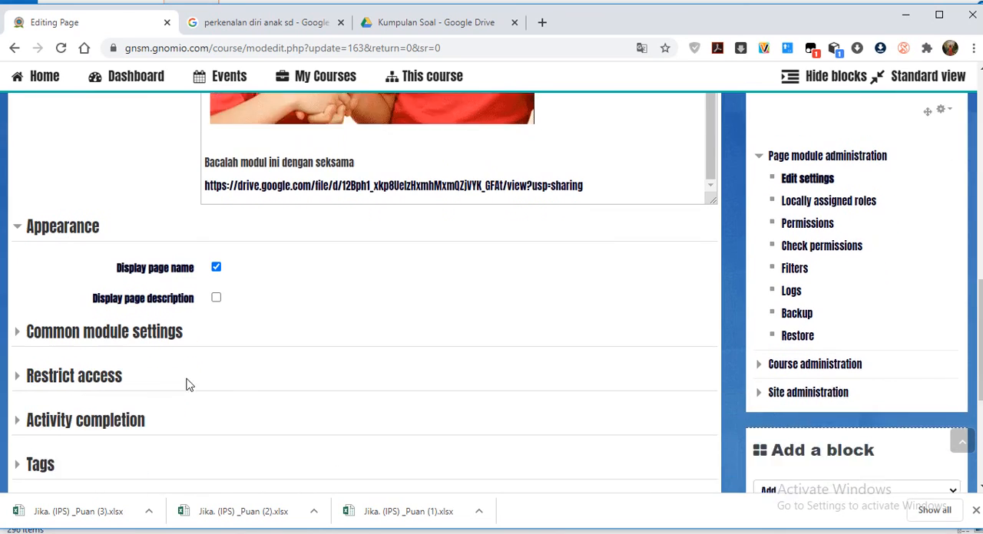
pyautogui.scroll(3, 305, 285)
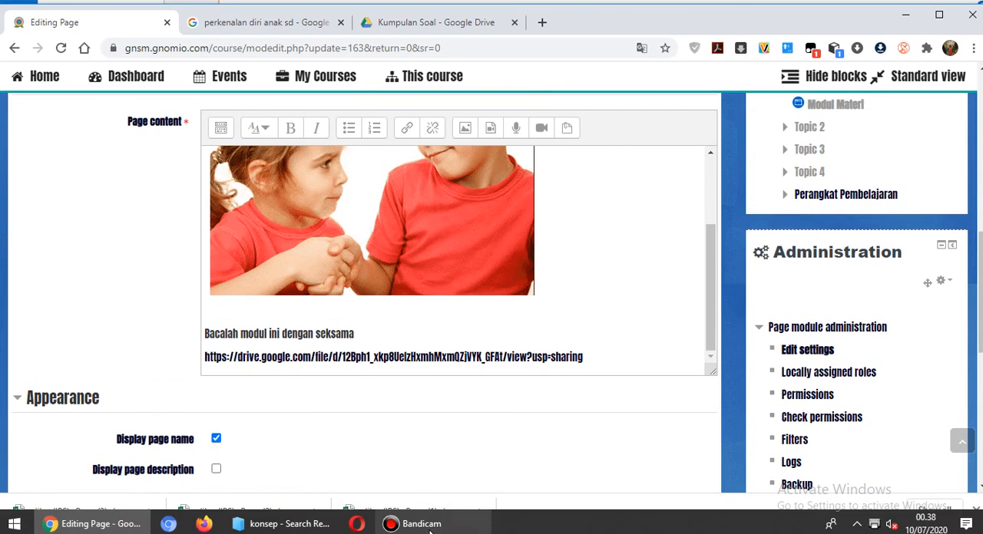
# Switch to the Kumpulan Soal folder in Google Drive and preview "bahan soal usbn ips untuk google form.docx".
pyautogui.click(75, 529)
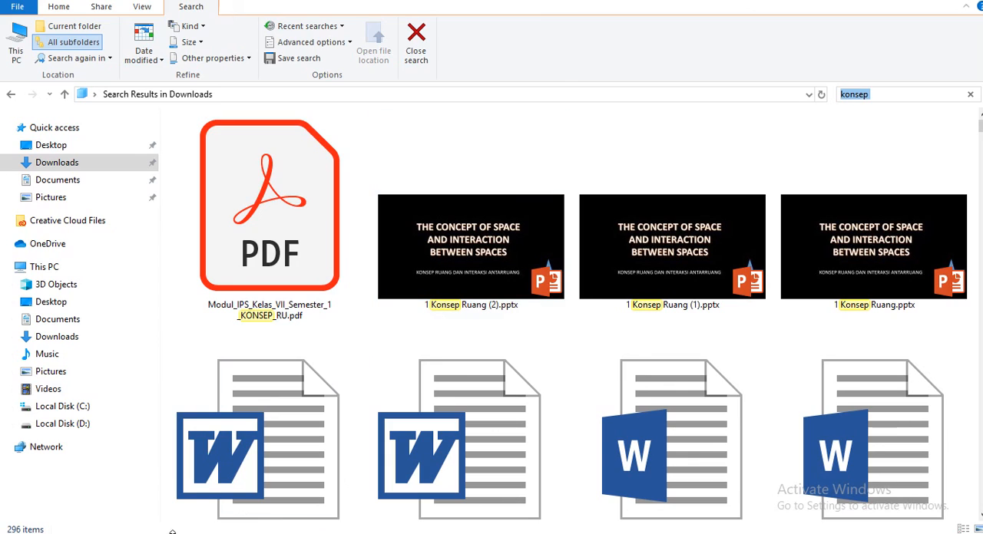
pyautogui.press('super')
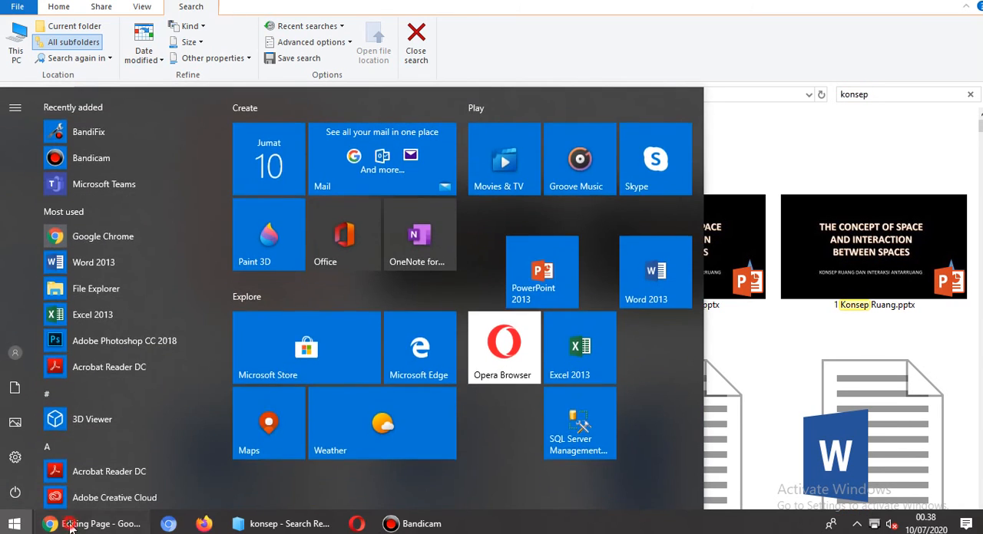
pyautogui.click(74, 527)
pyautogui.click(450, 29)
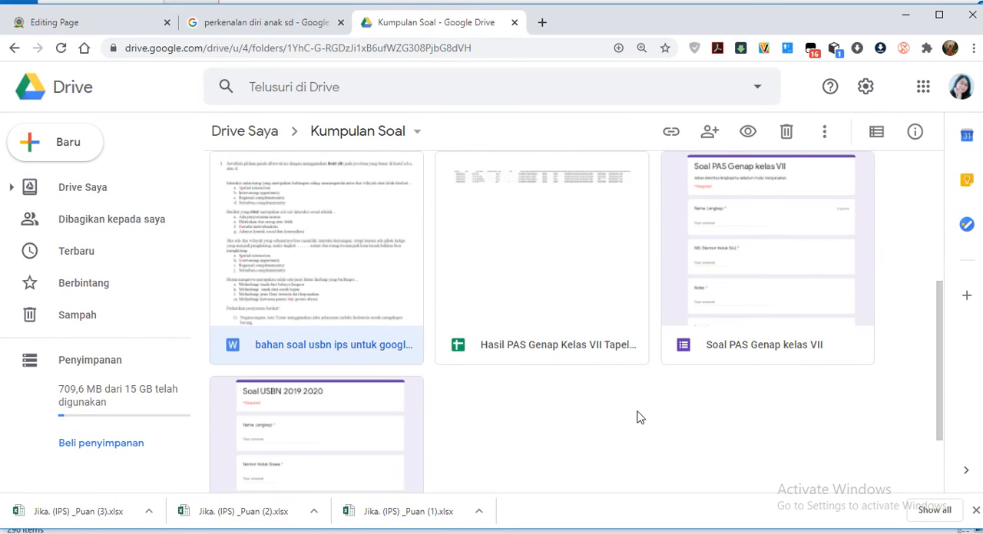
pyautogui.scroll(2, 637, 418)
pyautogui.scroll(-2, 284, 307)
pyautogui.rightClick(343, 277)
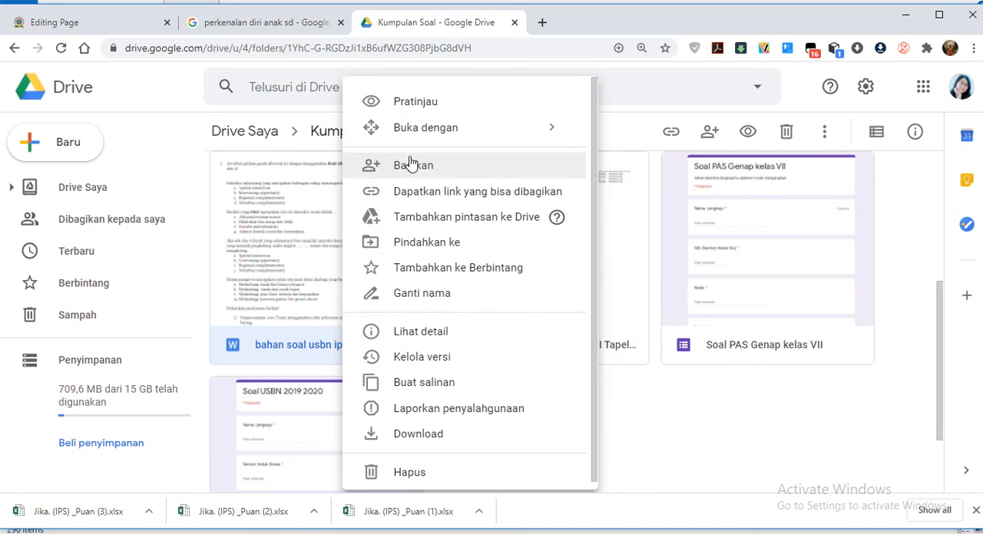
pyautogui.click(283, 231)
pyautogui.doubleClick(283, 231)
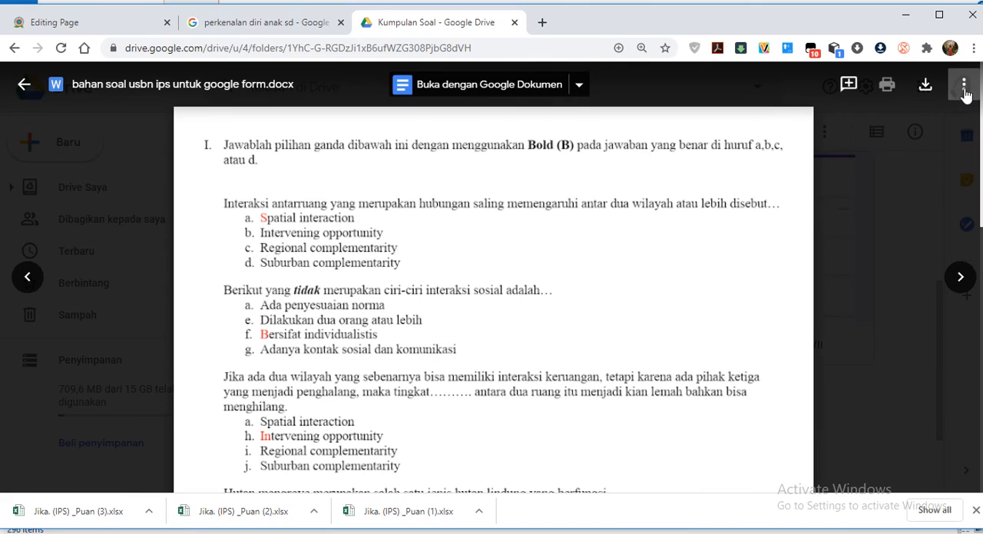
# Open the previewed Word document in its own window and copy its HTML embed code.
pyautogui.click(964, 88)
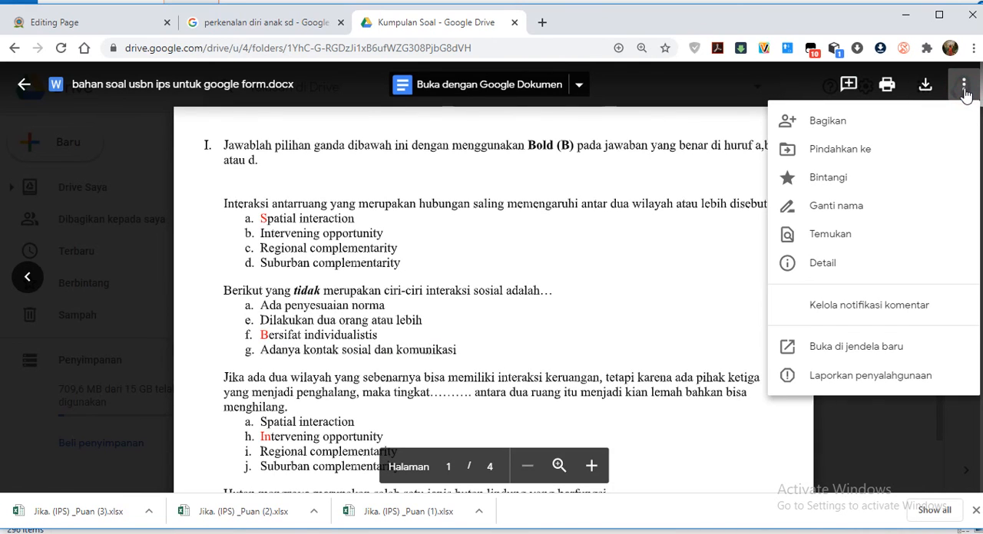
pyautogui.click(880, 346)
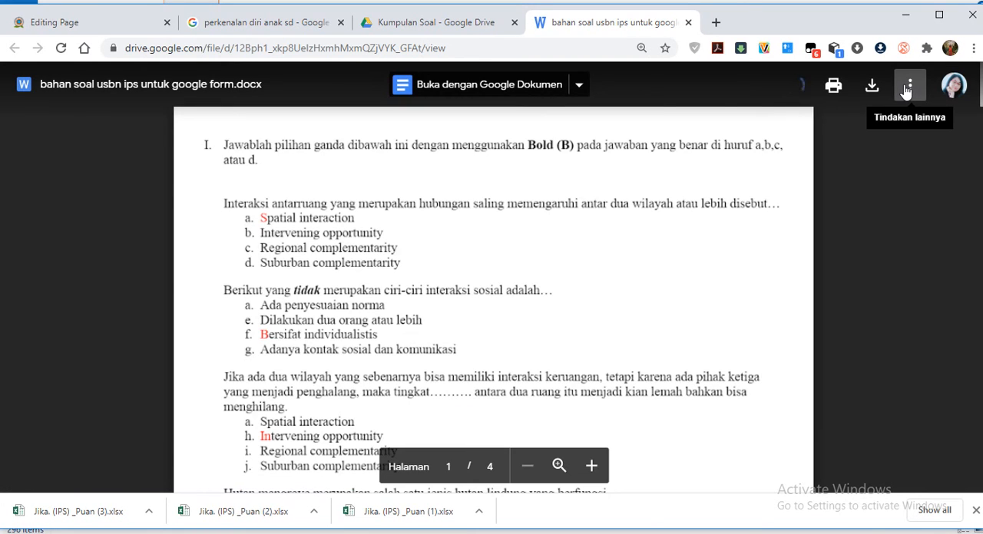
pyautogui.click(908, 87)
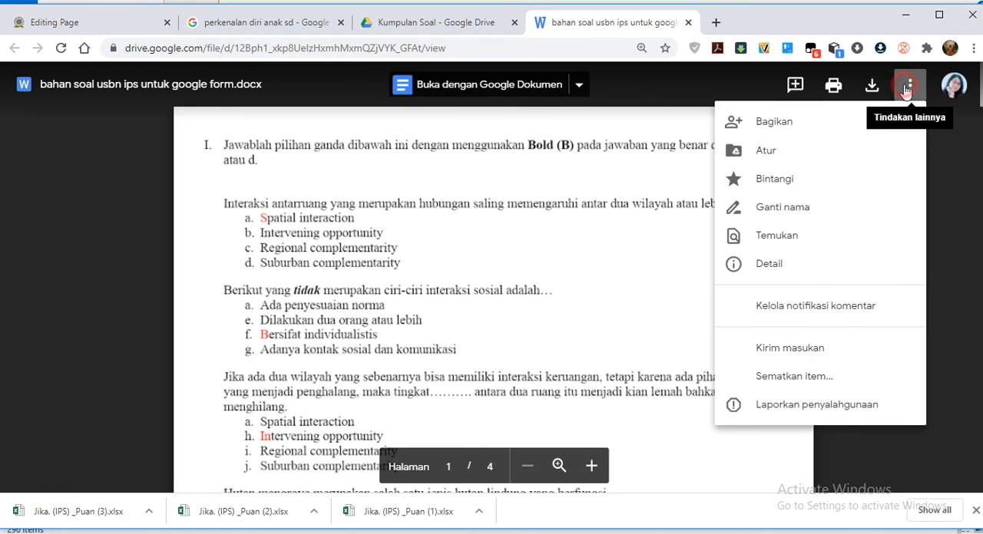
pyautogui.click(803, 377)
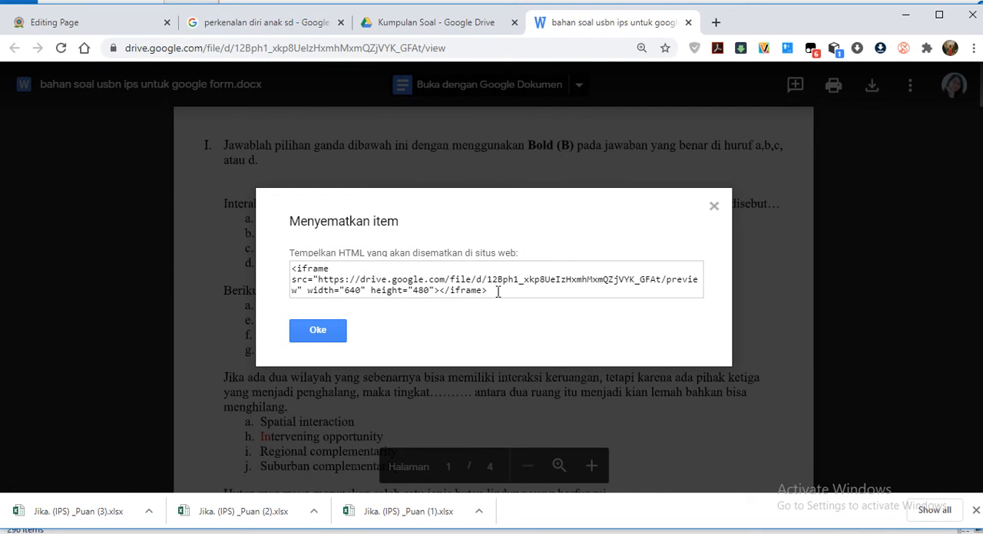
pyautogui.tripleClick(498, 292)
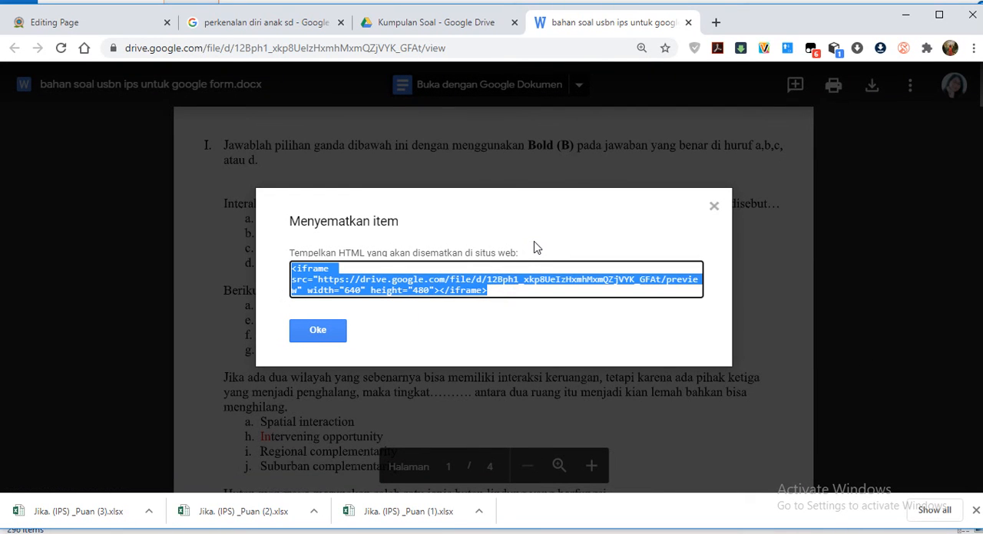
# Back on the Moodle page being edited, delete the Drive link below "Bacalah modul ini dengan seksama".
pyautogui.click(156, 16)
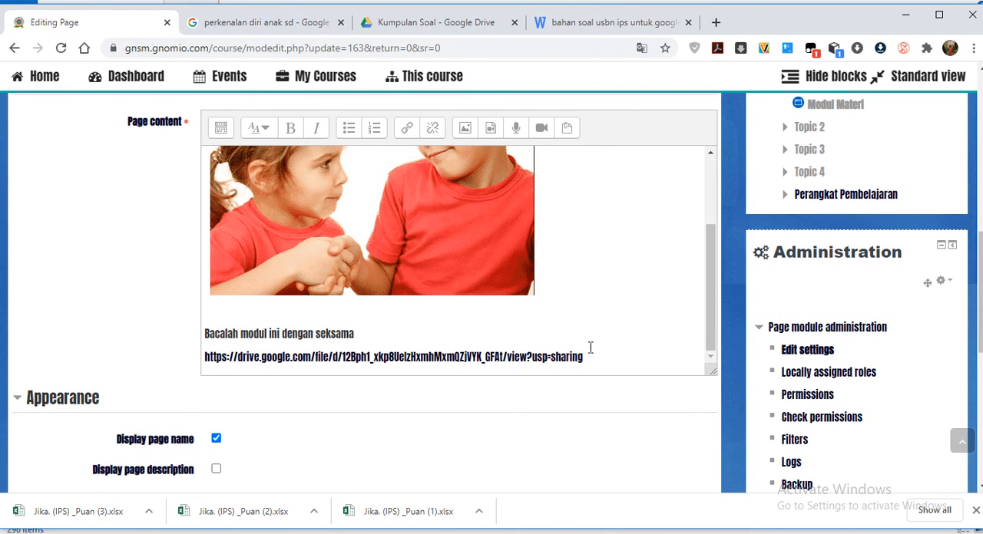
pyautogui.moveTo(588, 355); pyautogui.dragTo(182, 374)
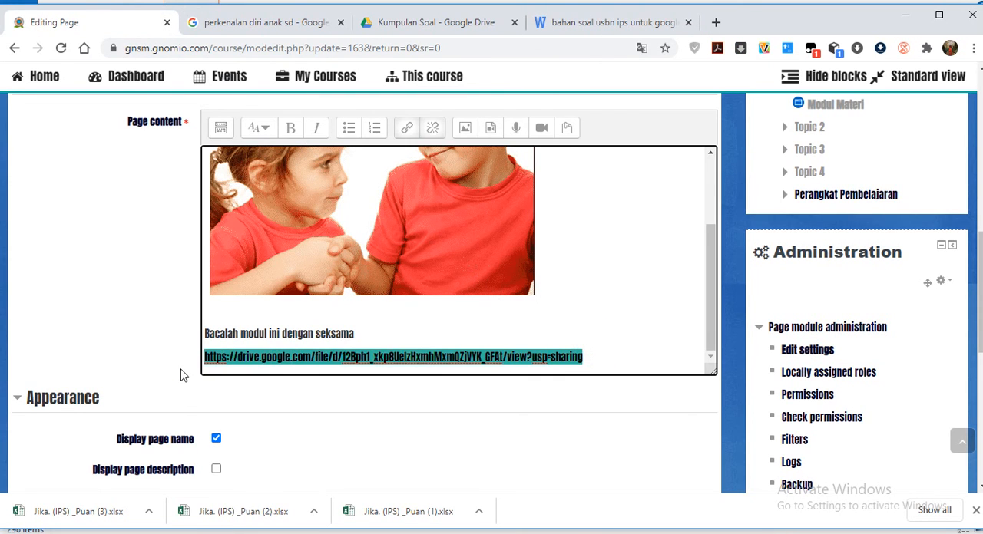
pyautogui.press('Delete')
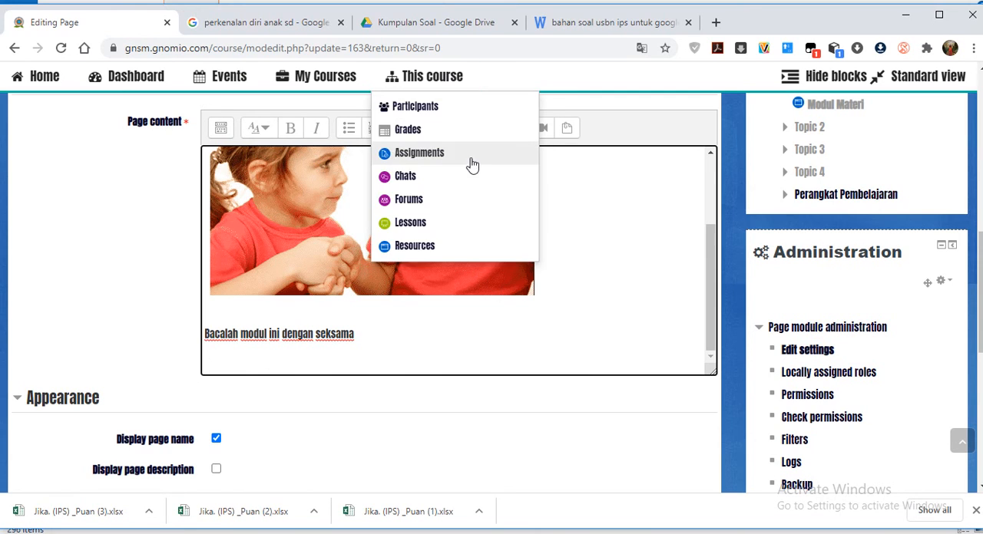
# Show the page content as HTML source and paste the copied 640 by 480 iframe code on a new line at the end.
pyautogui.scroll(1, 217, 134)
pyautogui.click(221, 156)
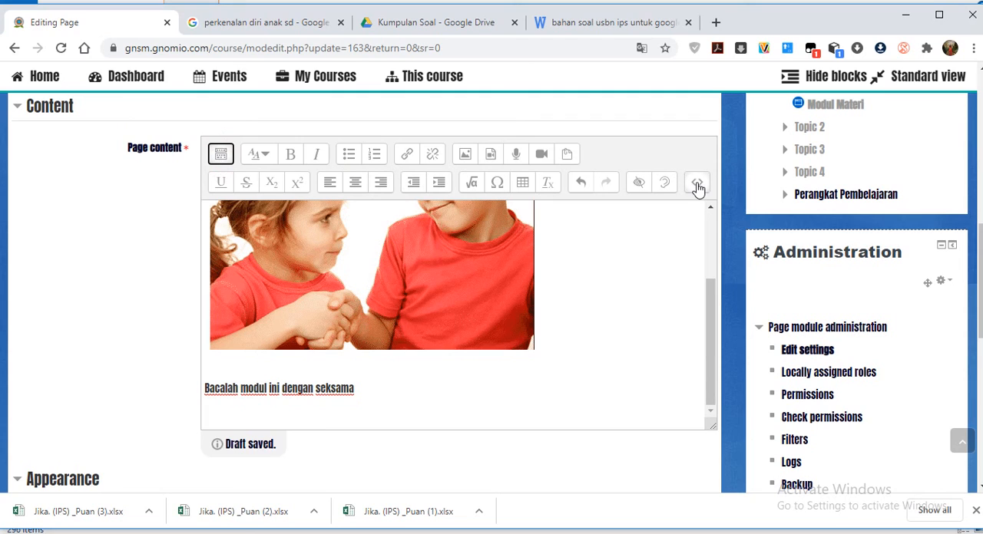
pyautogui.click(697, 184)
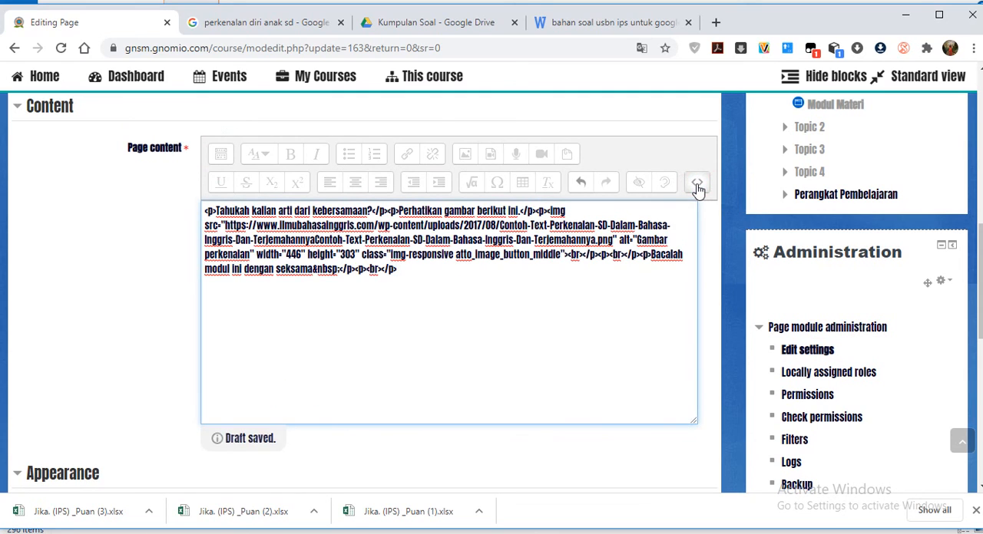
pyautogui.scroll(-1, 697, 184)
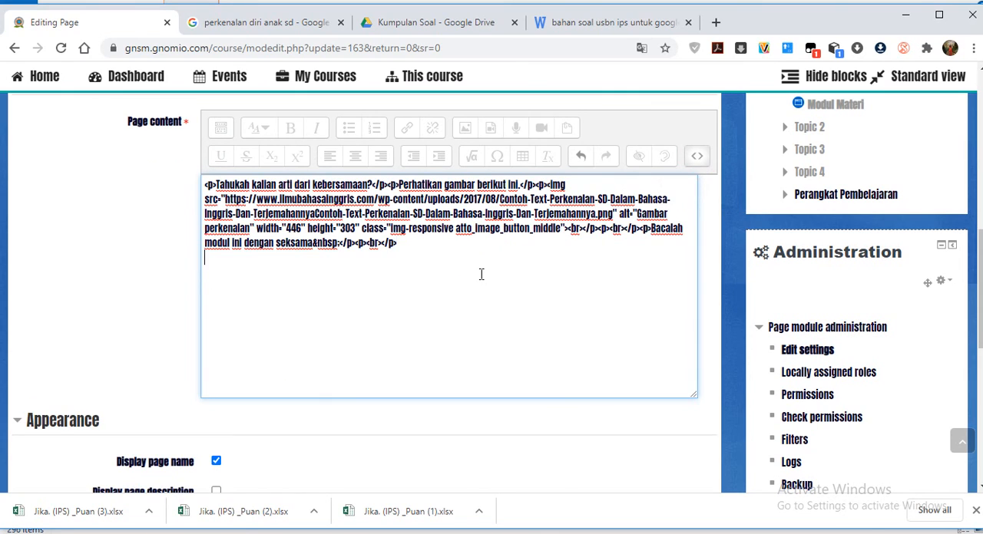
pyautogui.write('<iframe src="https://drive.google.com/file/d/12Bph1_xkp8UelzHxmhMxmQZJVYK_GFAt/preview" width="640" height="480"></iframe>')
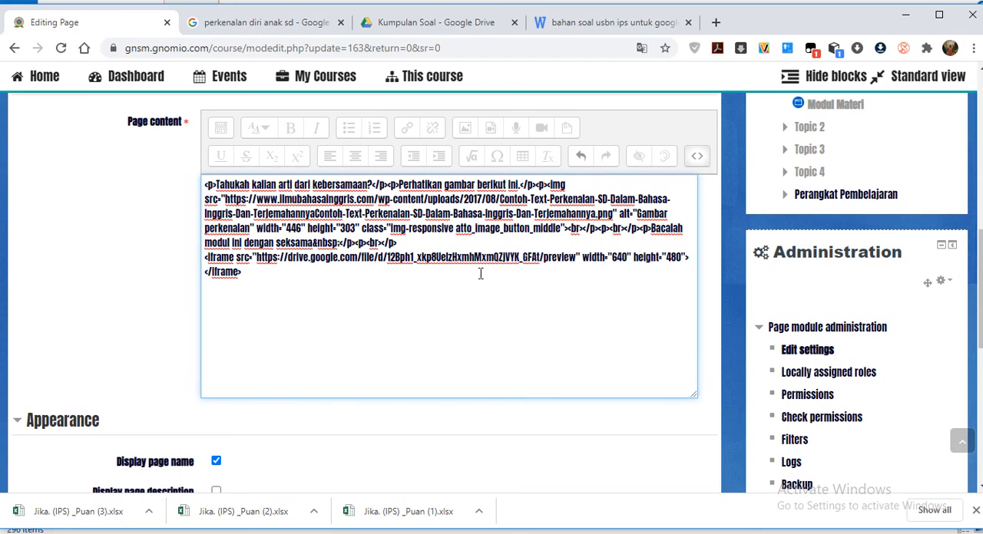
# Save the edited Modul Materi page and return to the course.
pyautogui.scroll(-5, 289, 379)
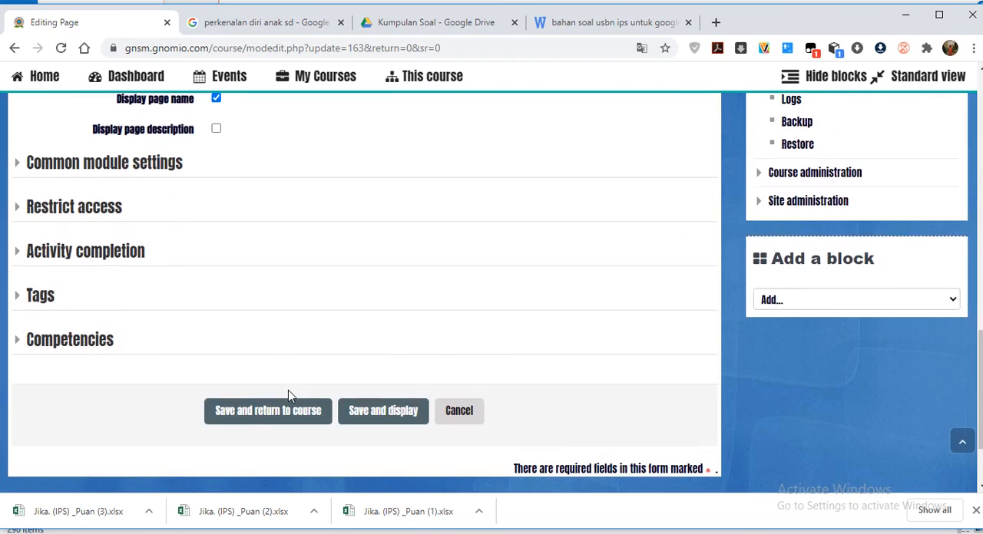
pyautogui.scroll(-1, 289, 392)
pyautogui.click(278, 344)
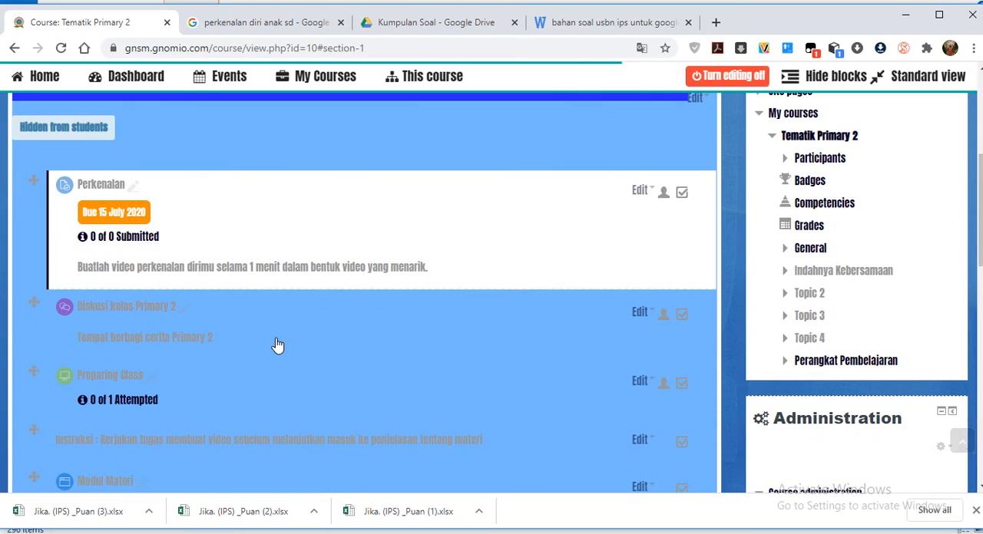
# Open the Modul Materi page and check the embedded document below "Bacalah modul ini dengan seksama".
pyautogui.scroll(-3, 278, 345)
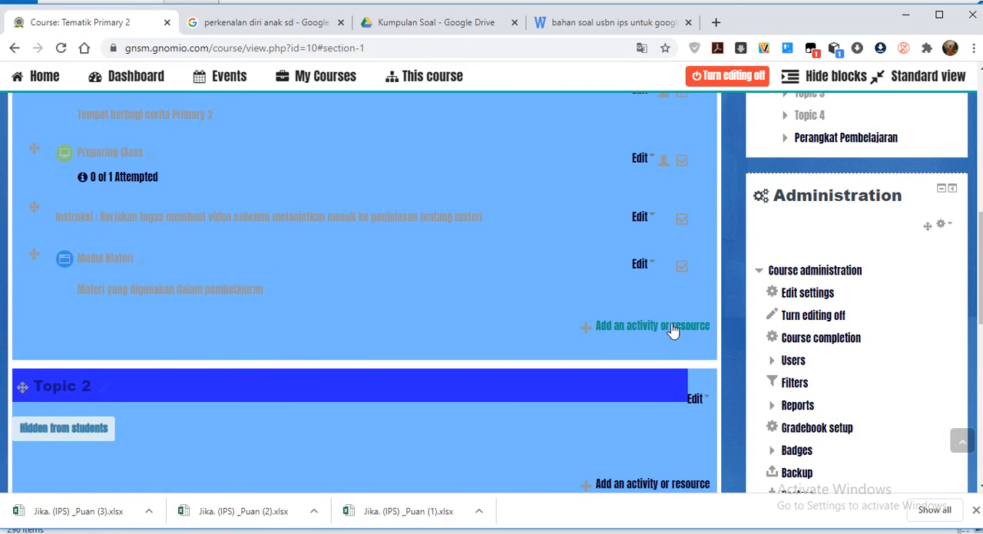
pyautogui.click(91, 263)
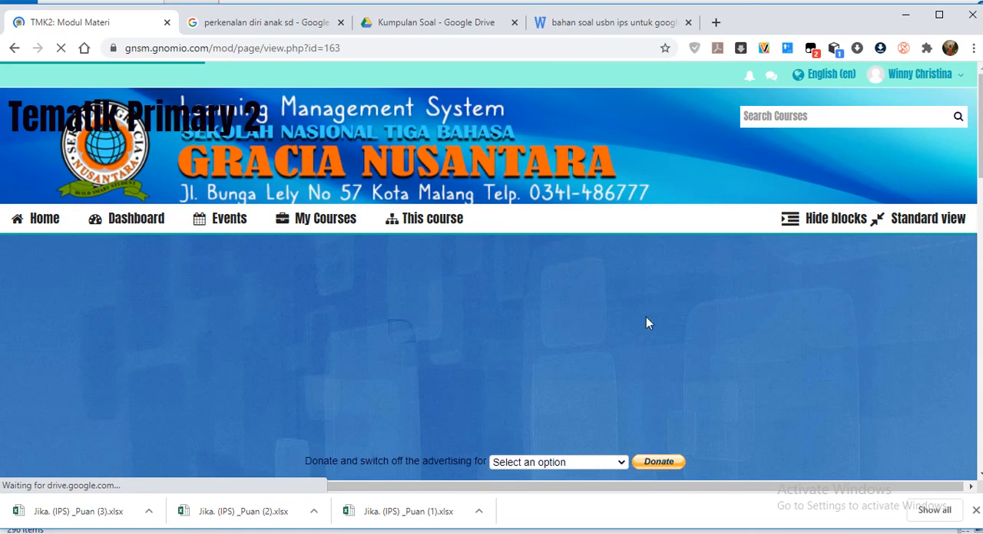
pyautogui.scroll(-3, 704, 331)
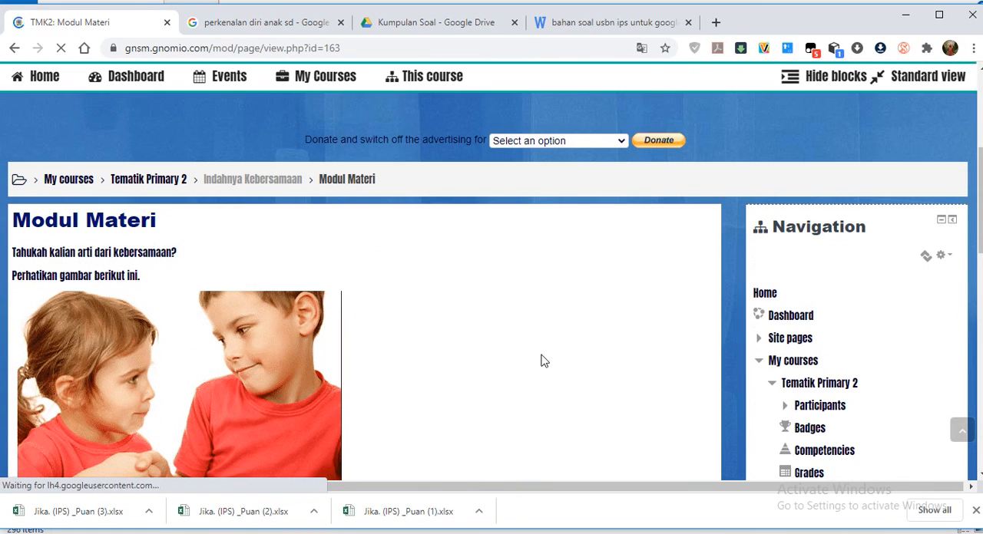
pyautogui.scroll(-2, 542, 360)
pyautogui.scroll(-2, 317, 321)
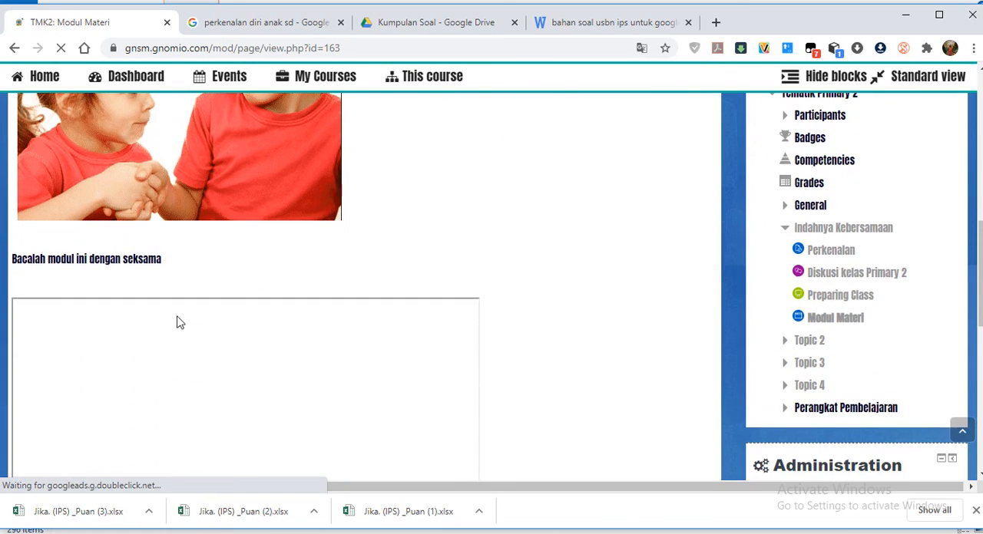
# Look over the beginning of the embedded Drive document on the Modul Materi page.
pyautogui.scroll(-1, 394, 345)
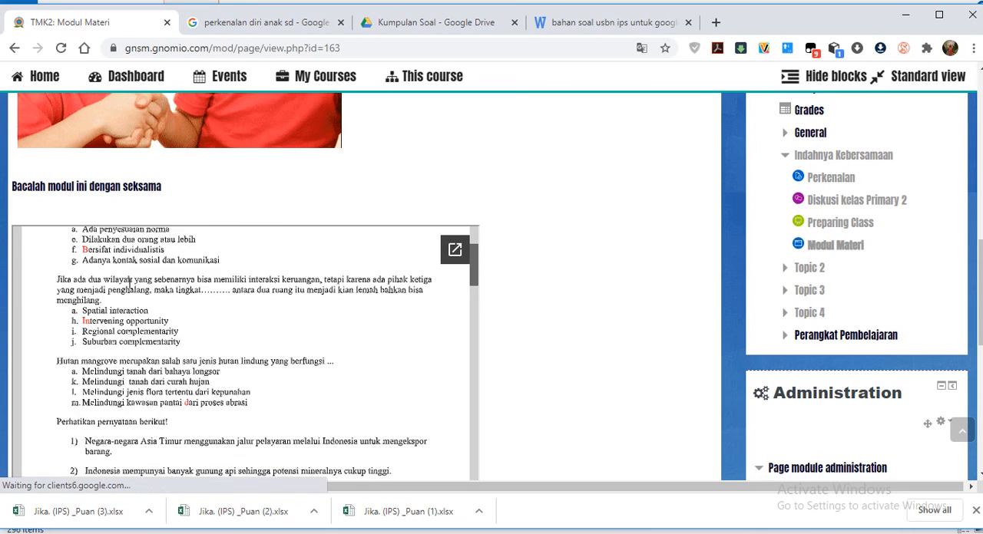
pyautogui.scroll(-1, 457, 299)
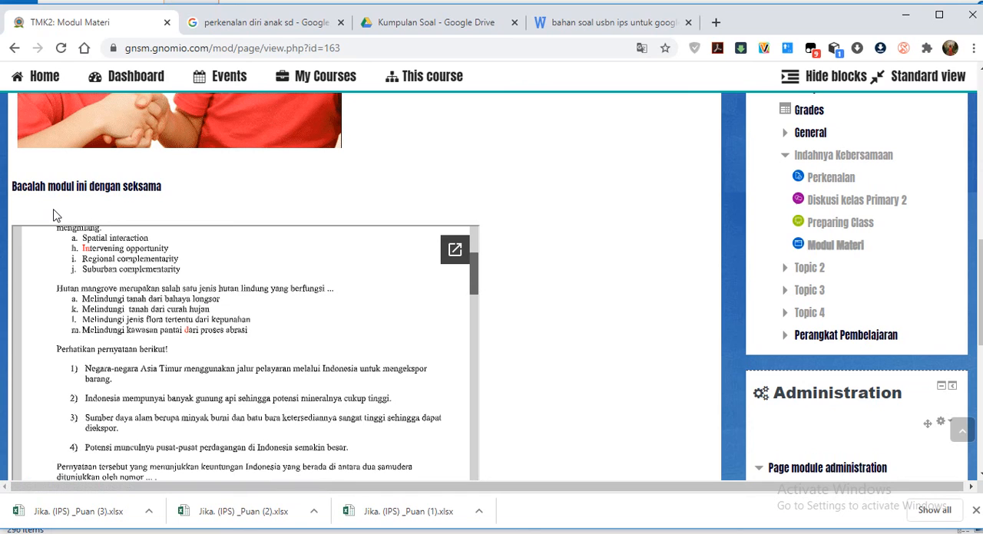
pyautogui.scroll(3, 449, 304)
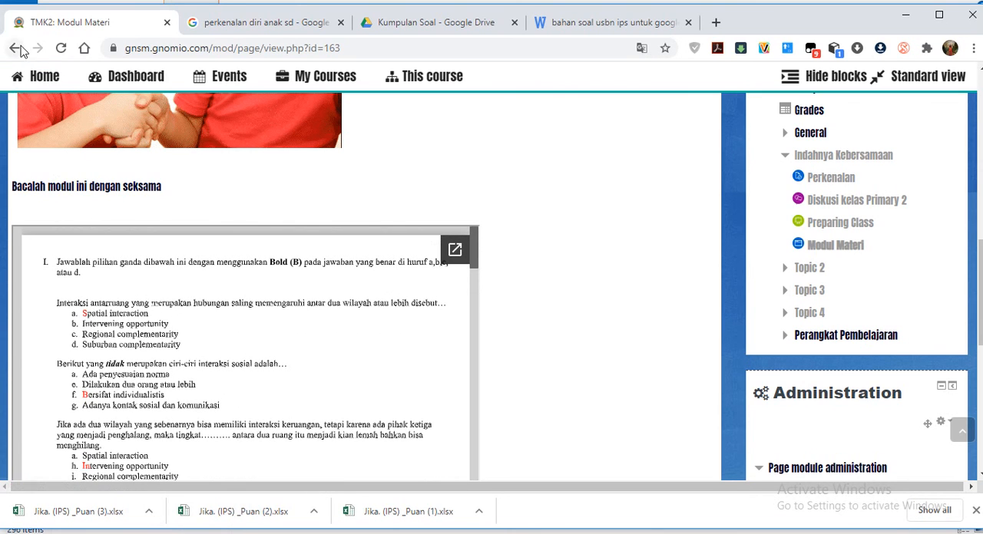
pyautogui.scroll(-3, 605, 415)
pyautogui.scroll(10, 592, 335)
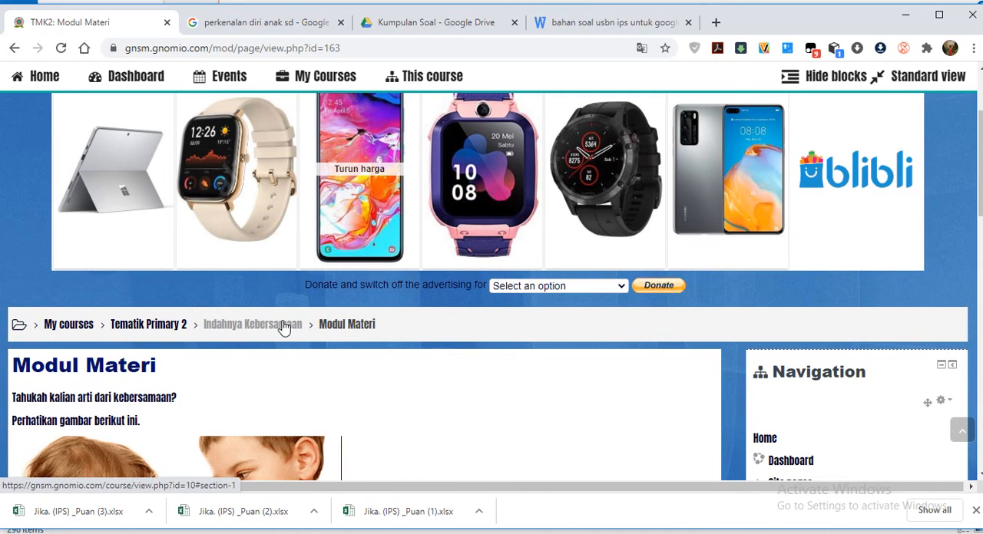
# Go back to the Indahnya Kebersamaan section of the course and open the Modul Materi page's settings for editing.
pyautogui.click(284, 327)
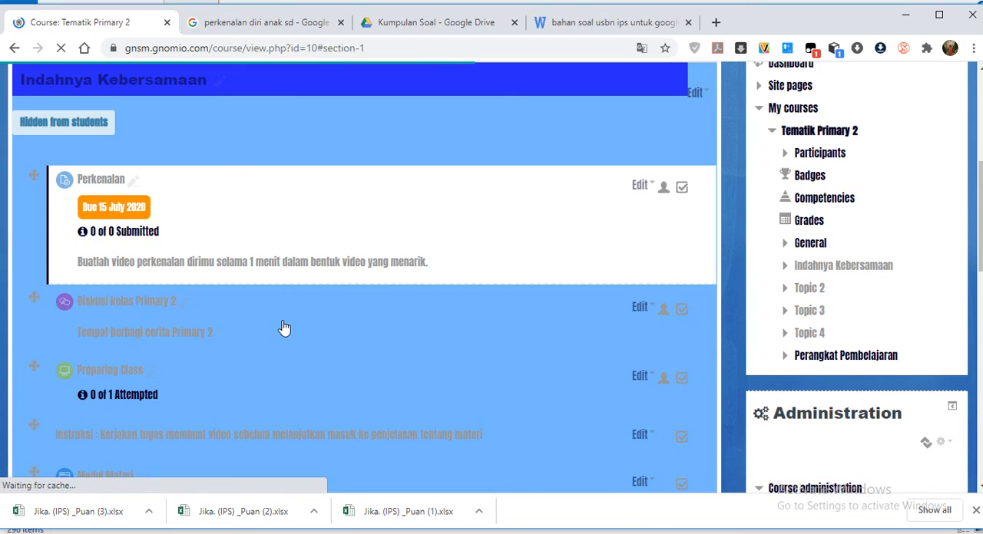
pyautogui.scroll(-3, 226, 324)
pyautogui.scroll(2, 566, 373)
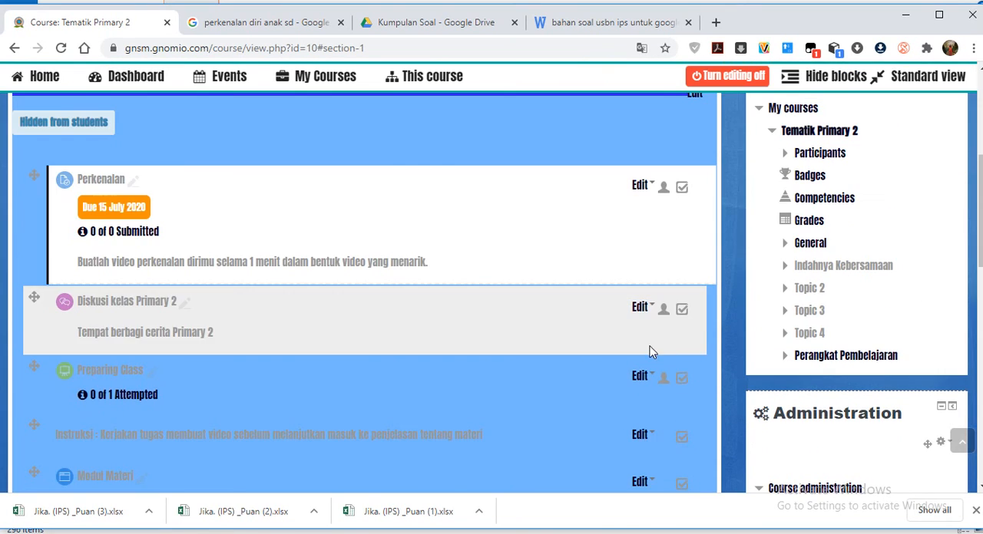
pyautogui.scroll(-3, 325, 281)
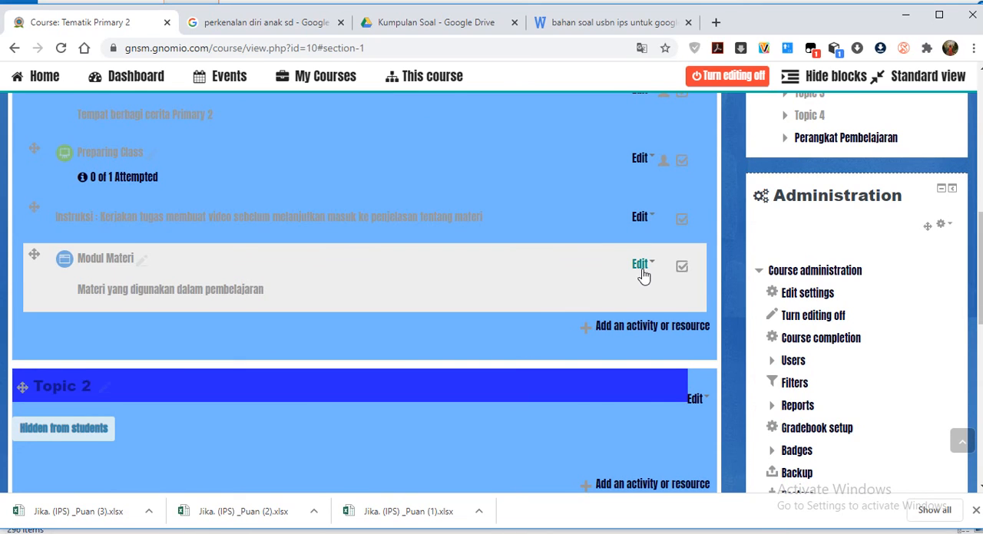
pyautogui.click(642, 268)
pyautogui.click(635, 290)
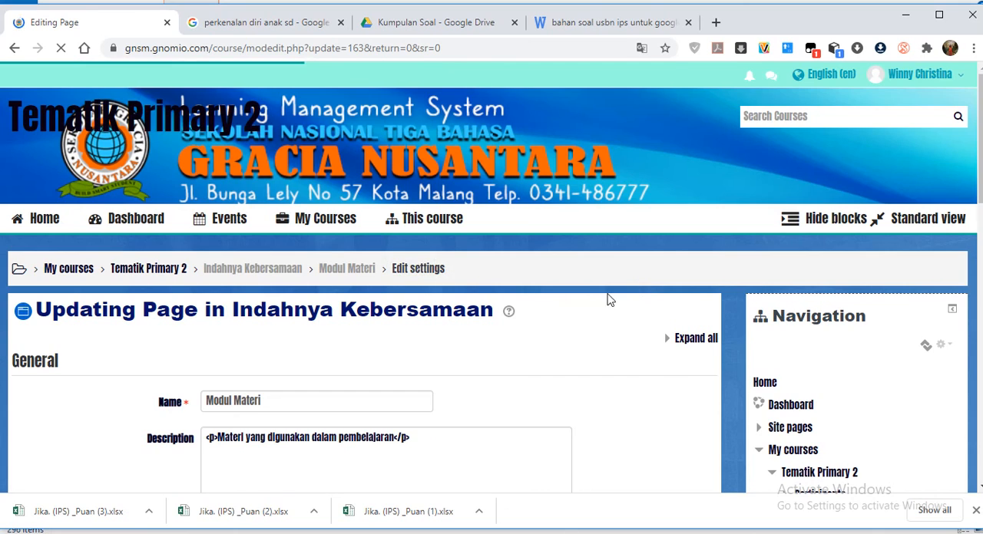
# Show the page content as HTML source and set the Drive iframe's width to 100%.
pyautogui.scroll(-4, 299, 396)
pyautogui.scroll(-2, 299, 407)
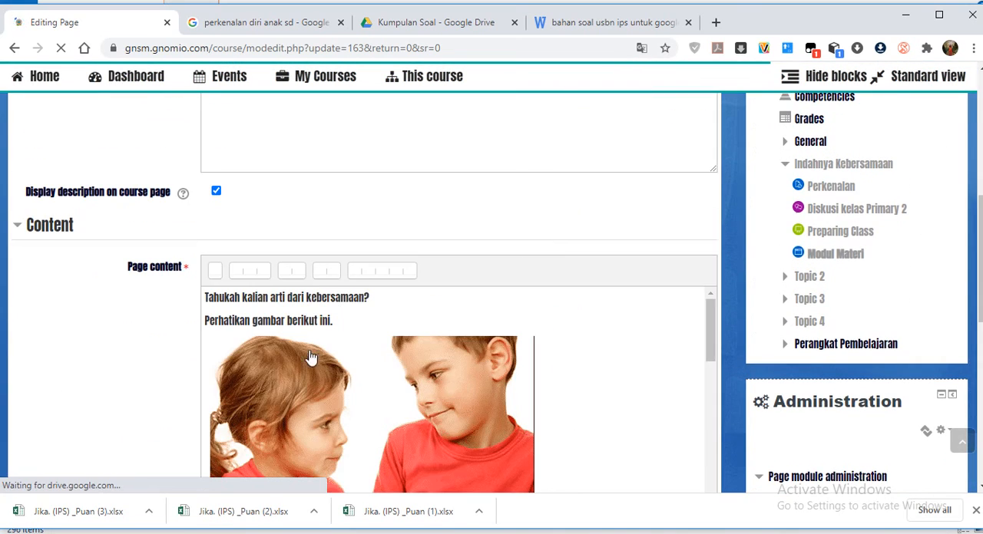
pyautogui.scroll(-4, 419, 358)
pyautogui.scroll(-1, 456, 399)
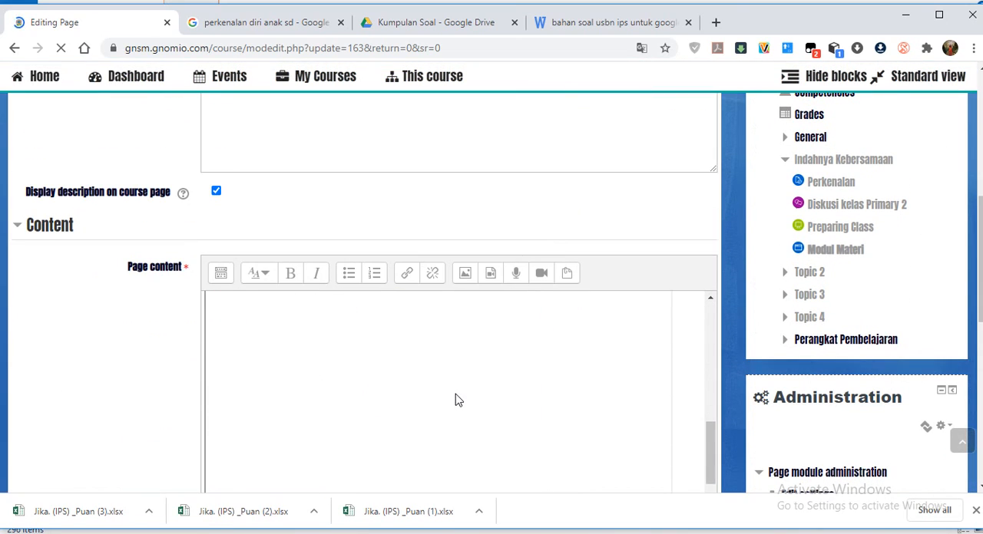
pyautogui.click(221, 273)
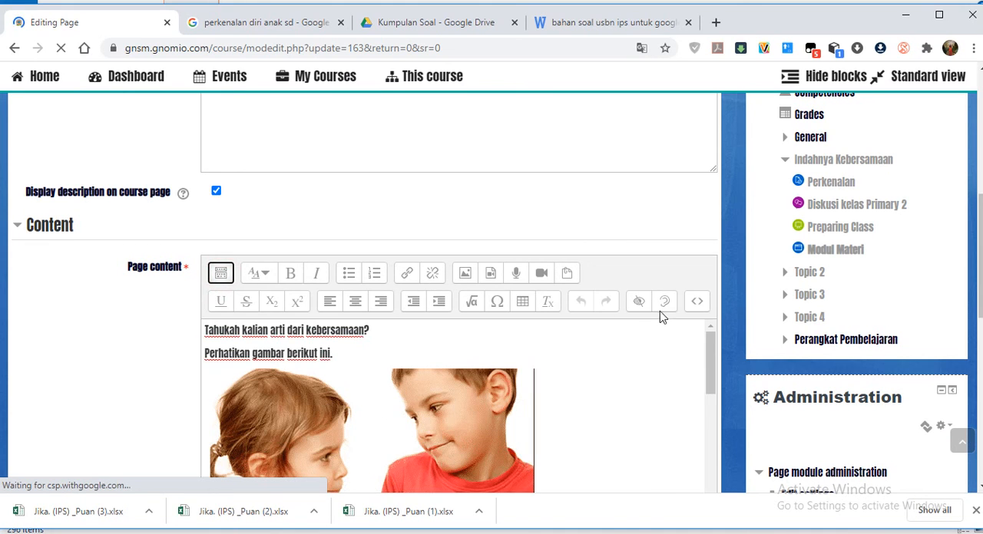
pyautogui.click(694, 304)
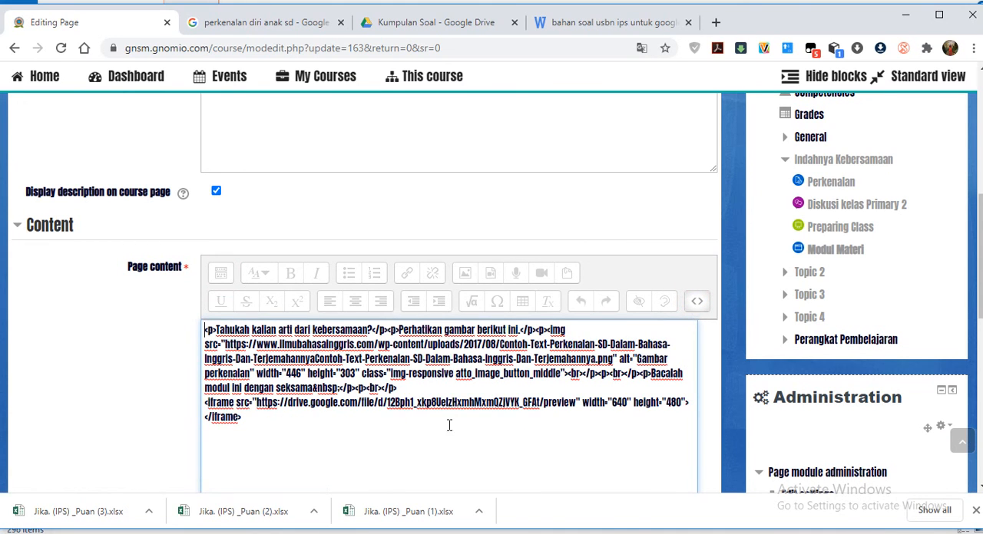
pyautogui.doubleClick(615, 402)
pyautogui.write('100%')
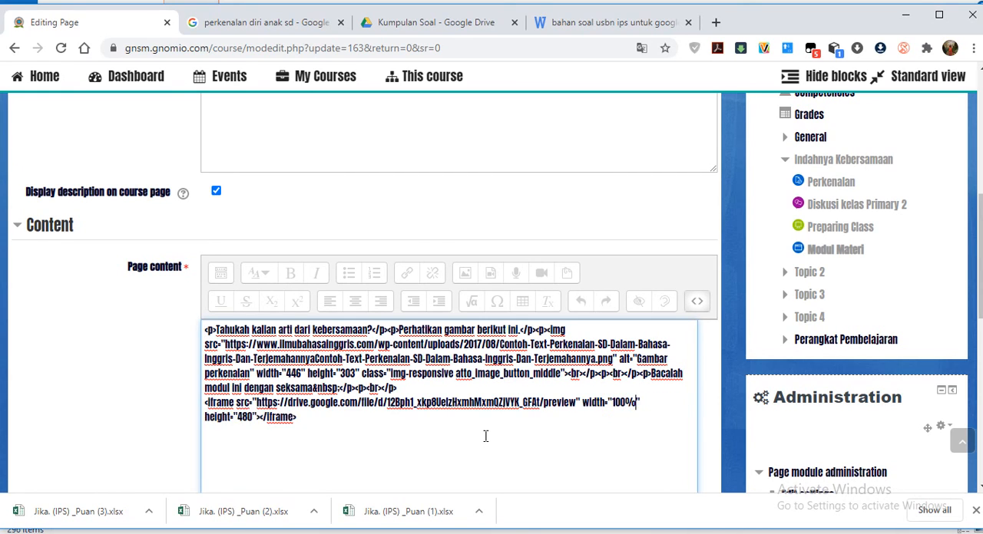
# In the same HTML source, set the width of the "Gambar perkenalan" image to 100%.
pyautogui.scroll(-3, 485, 436)
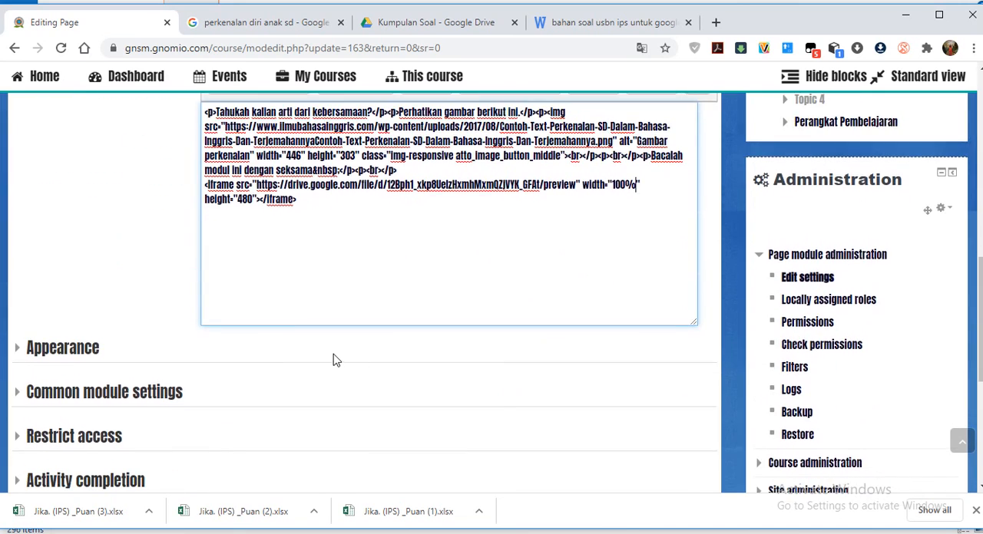
pyautogui.scroll(-1, 412, 228)
pyautogui.scroll(-3, 369, 346)
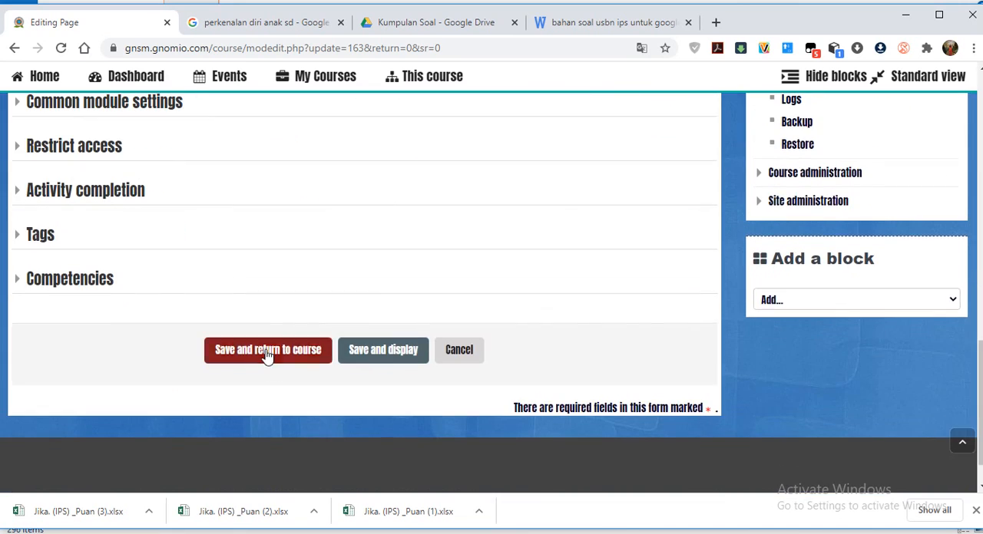
pyautogui.scroll(12, 340, 302)
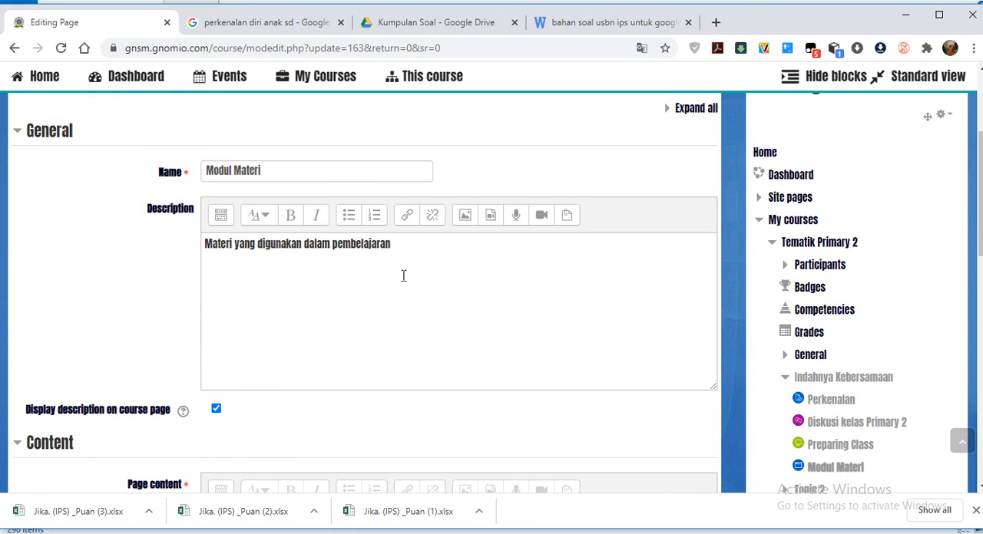
pyautogui.scroll(-6, 404, 251)
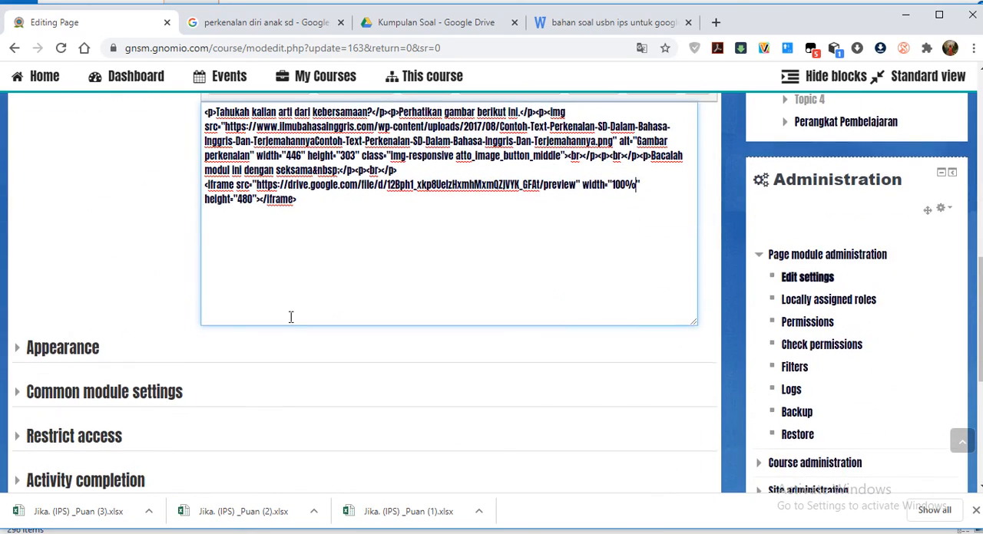
pyautogui.scroll(2, 296, 286)
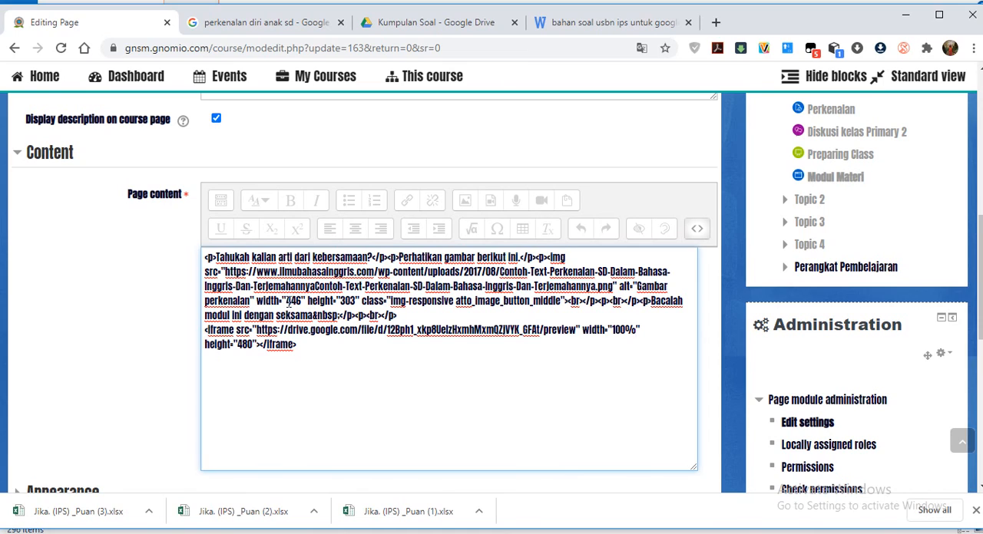
pyautogui.moveTo(287, 301); pyautogui.dragTo(298, 301)
pyautogui.write('100%^')
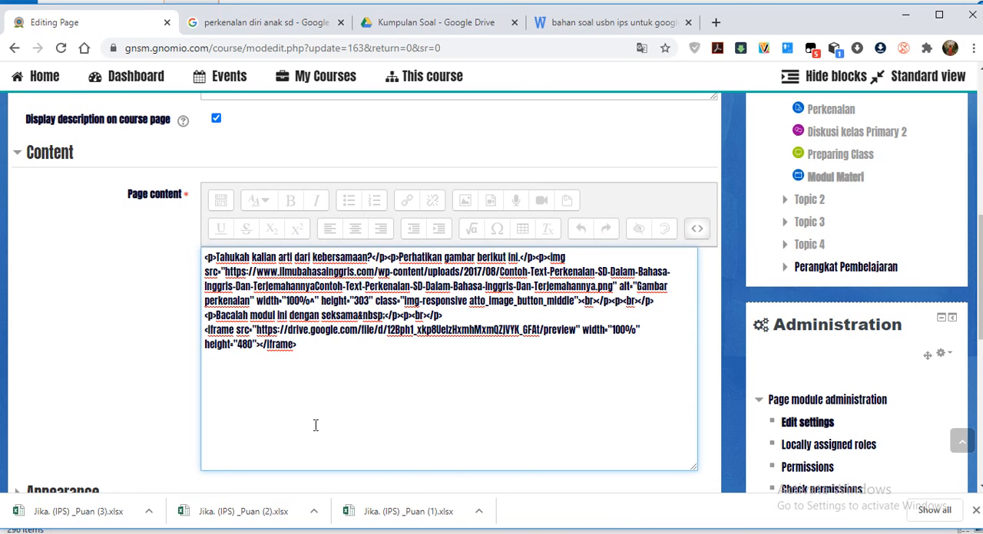
pyautogui.press('BackSpace')
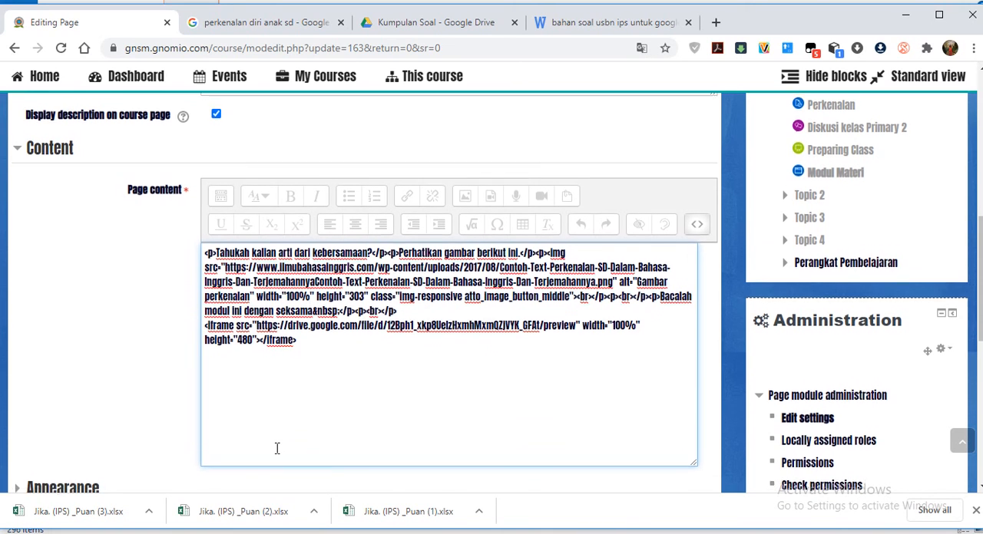
# Save the changes with a return to the course and open the Modul Materi page.
pyautogui.scroll(-6, 276, 445)
pyautogui.click(229, 355)
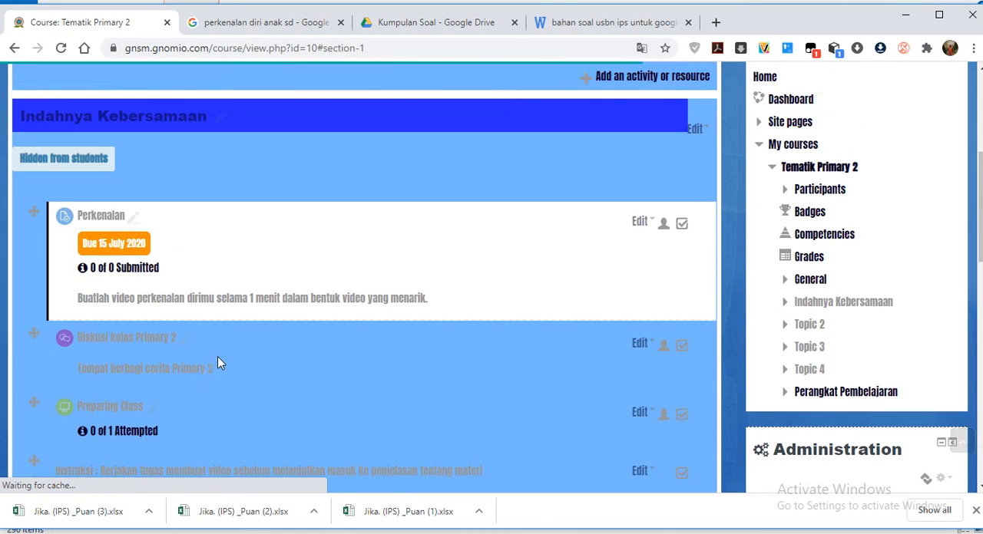
pyautogui.scroll(-3, 192, 315)
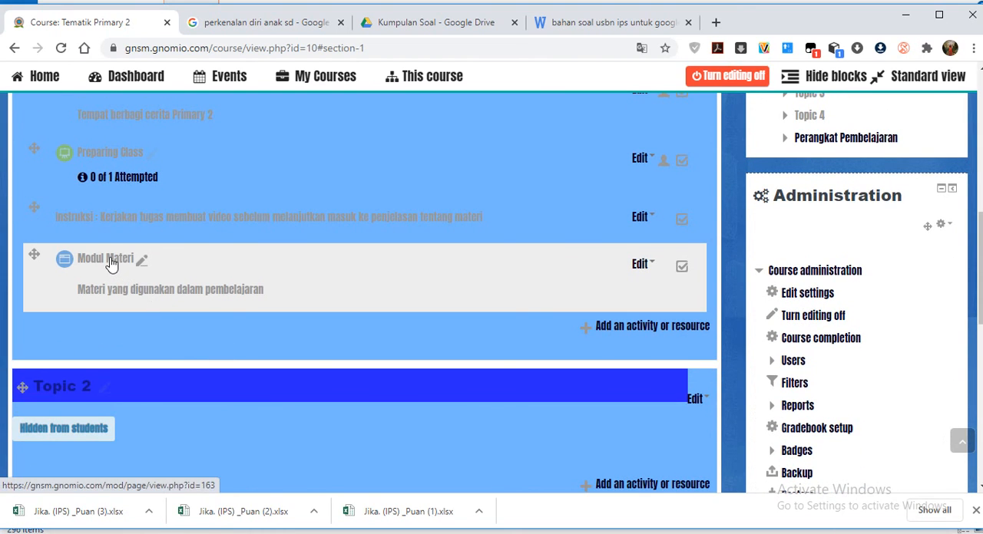
pyautogui.click(111, 262)
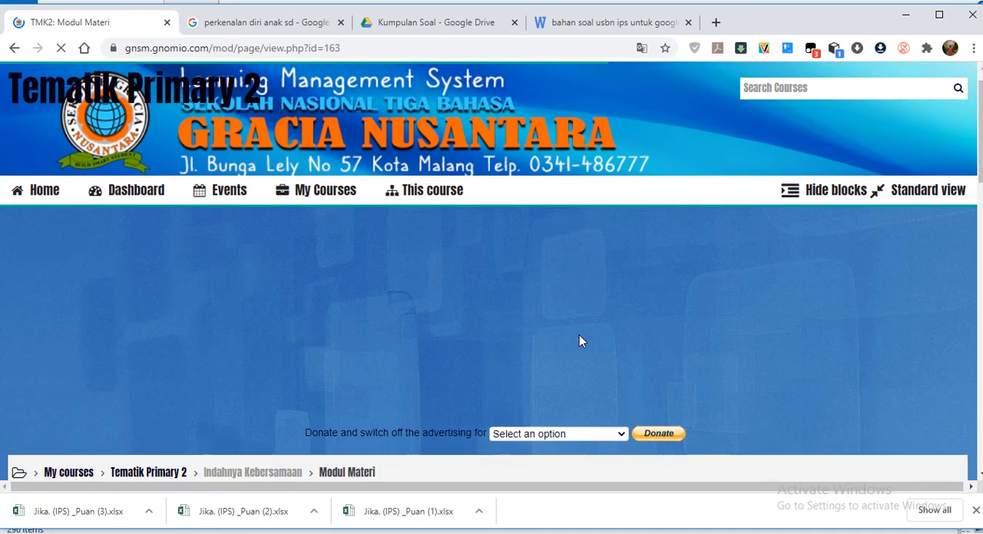
# Check how the picture and the embedded document fit the width of the page.
pyautogui.scroll(-8, 579, 341)
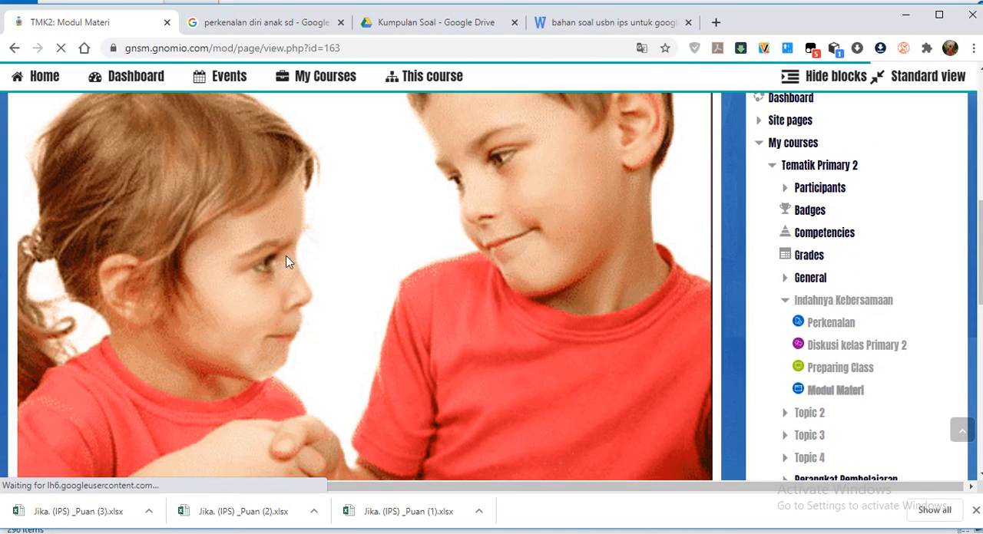
pyautogui.scroll(2, 327, 248)
pyautogui.scroll(-1, 518, 276)
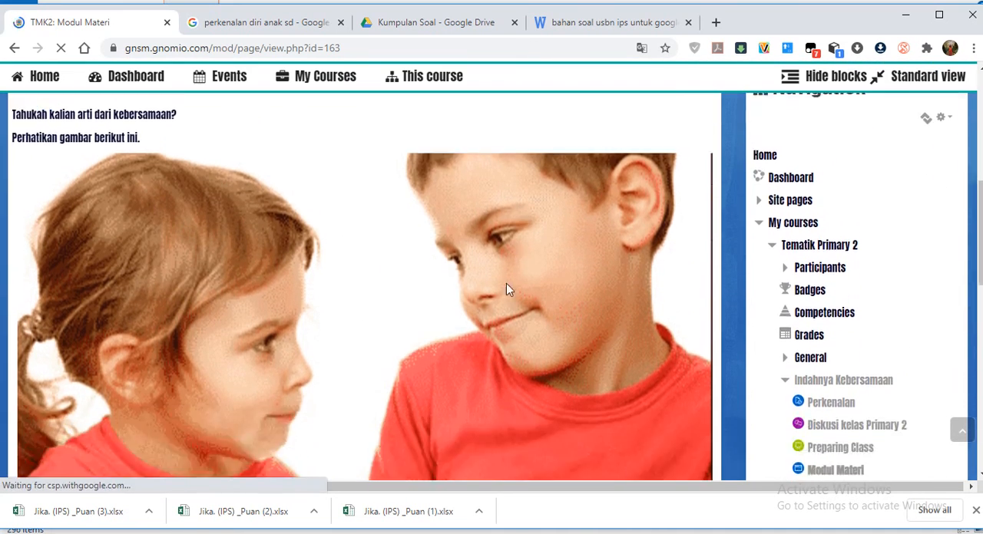
pyautogui.scroll(-5, 256, 274)
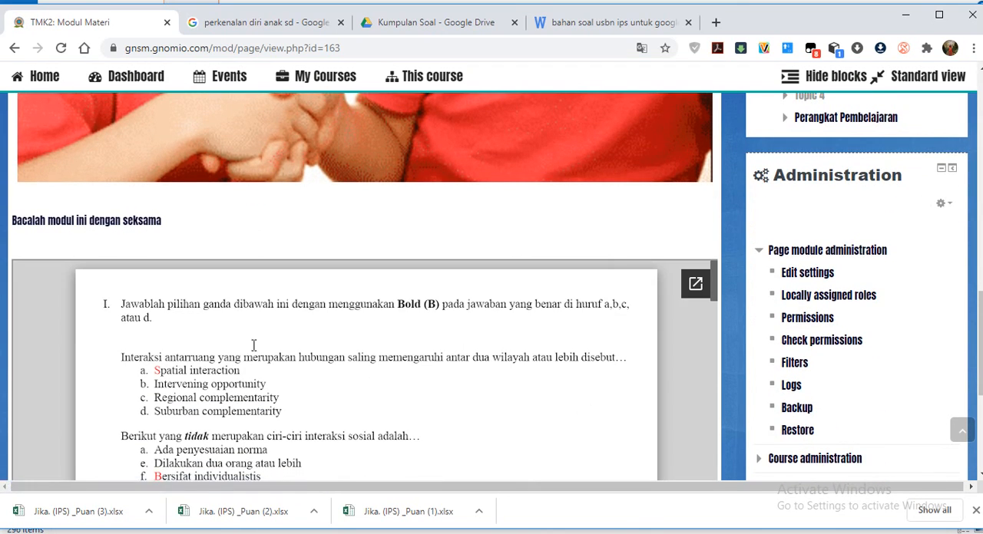
# Read through the pages of the embedded document, then go back to the beginning of the Modul Materi page.
pyautogui.scroll(-3, 336, 322)
pyautogui.scroll(-2, 731, 391)
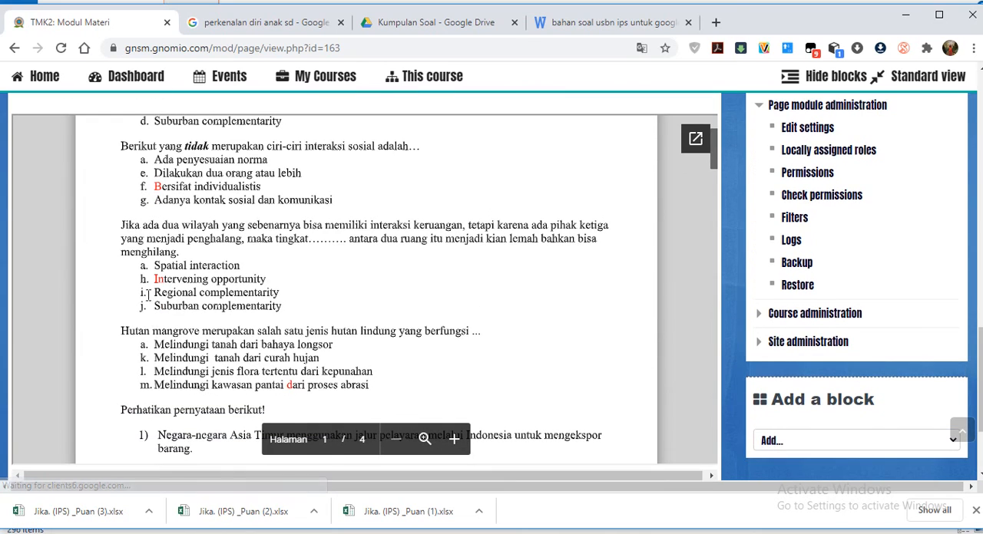
pyautogui.scroll(-5, 265, 265)
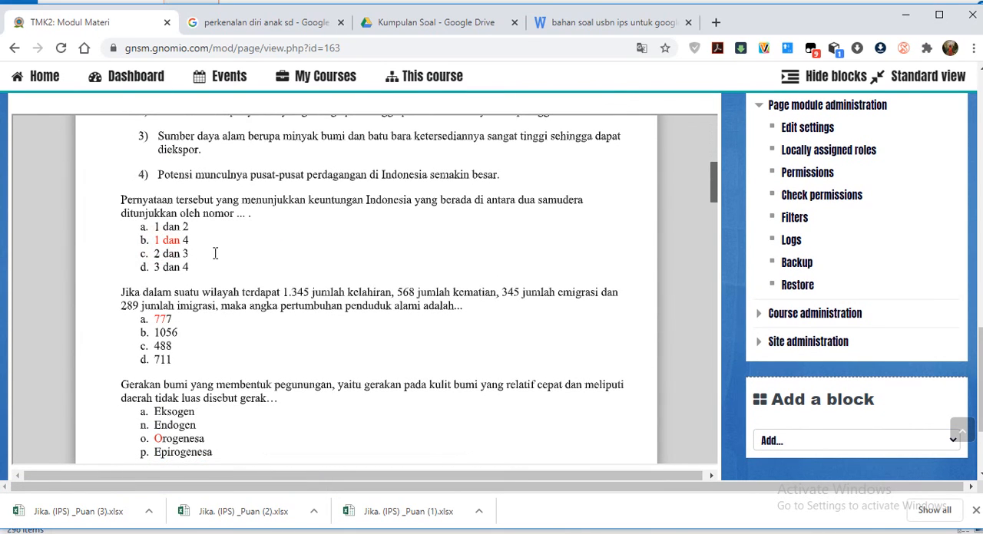
pyautogui.scroll(7, 621, 209)
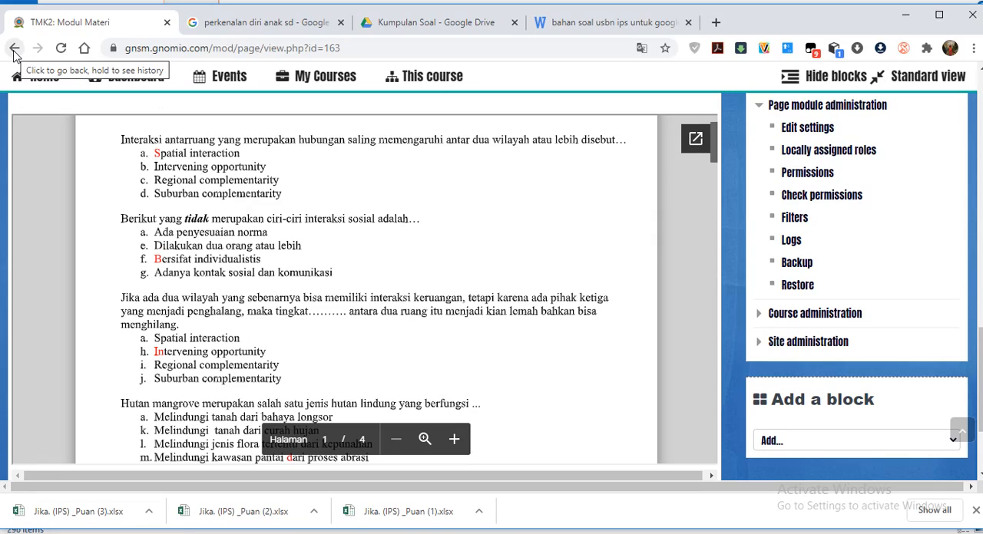
pyautogui.scroll(-10, 400, 300)
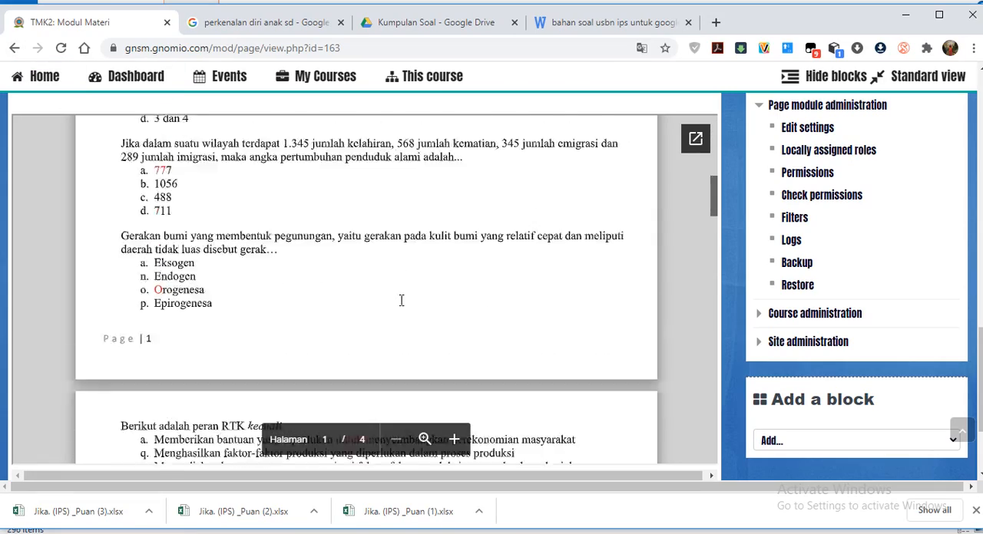
pyautogui.scroll(-8, 343, 381)
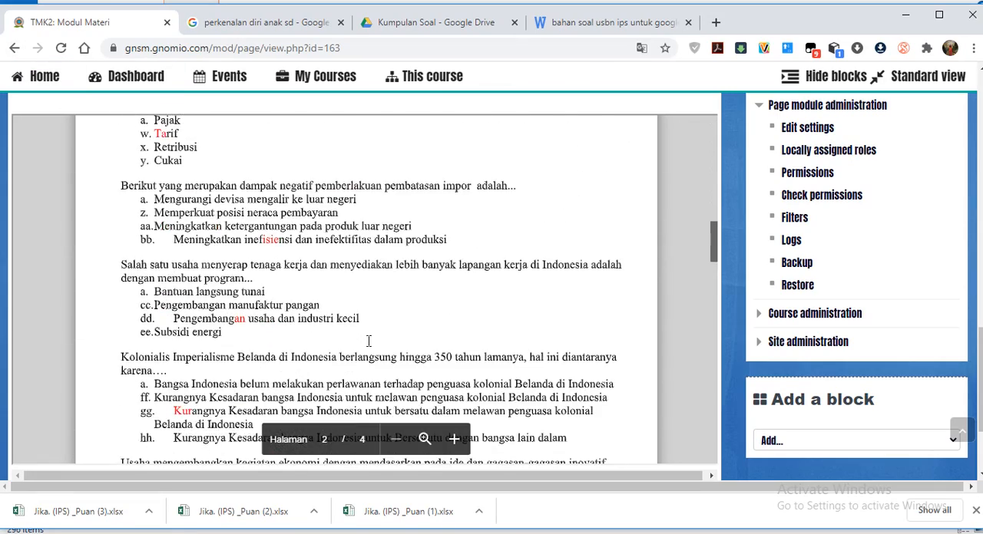
pyautogui.scroll(-2, 361, 412)
pyautogui.scroll(-4, 537, 300)
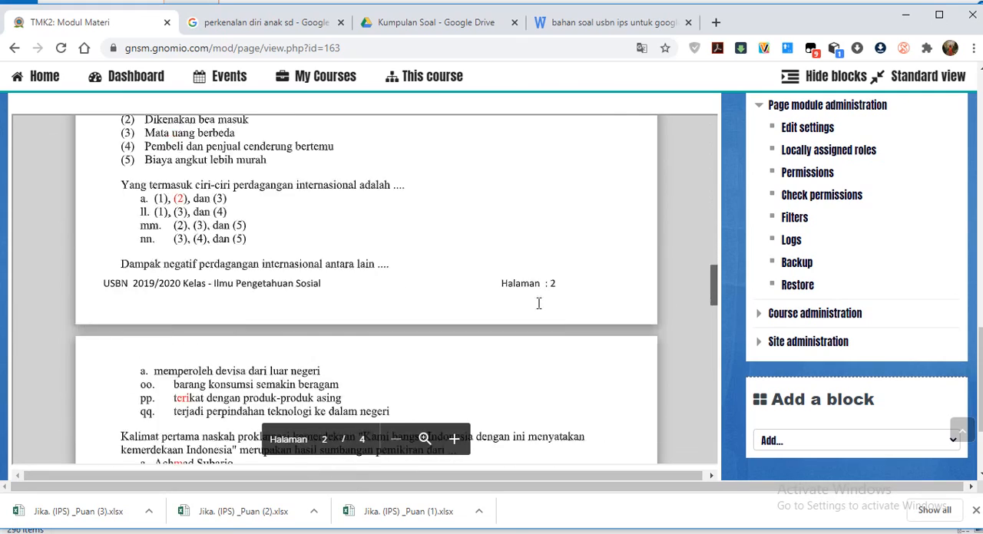
pyautogui.scroll(-2, 590, 297)
pyautogui.scroll(-10, 676, 348)
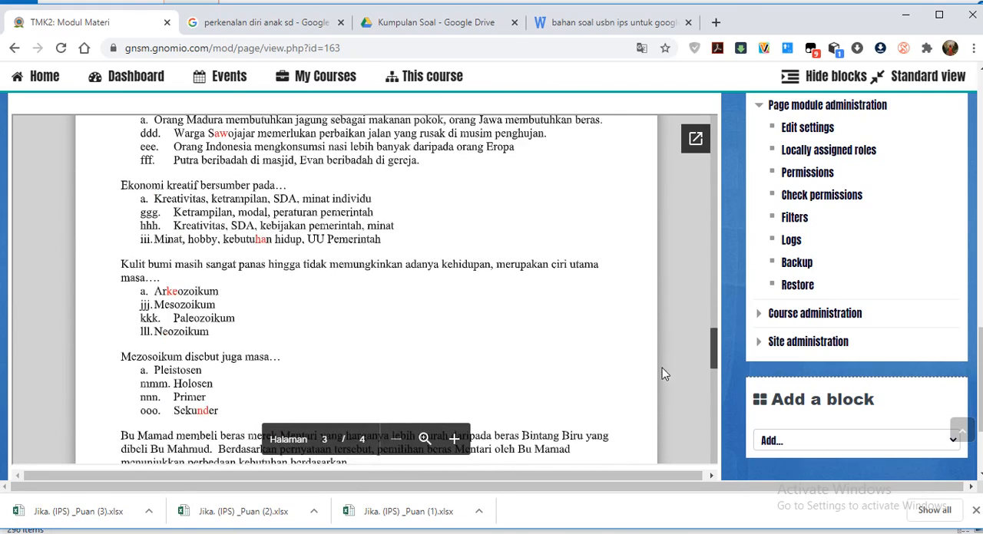
pyautogui.scroll(-2, 723, 317)
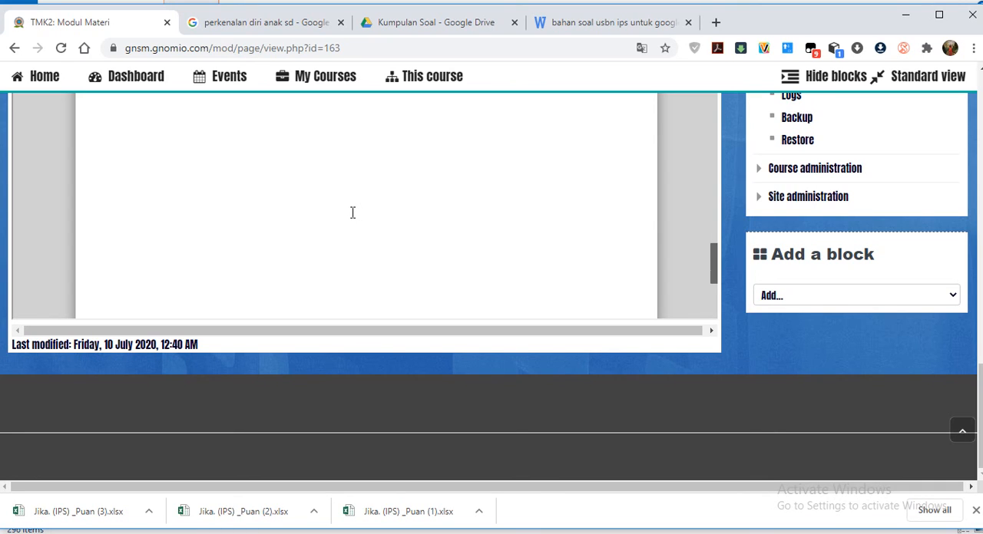
pyautogui.scroll(2, 353, 213)
pyautogui.scroll(-5, 455, 187)
pyautogui.moveTo(979, 380); pyautogui.dragTo(976, 113)
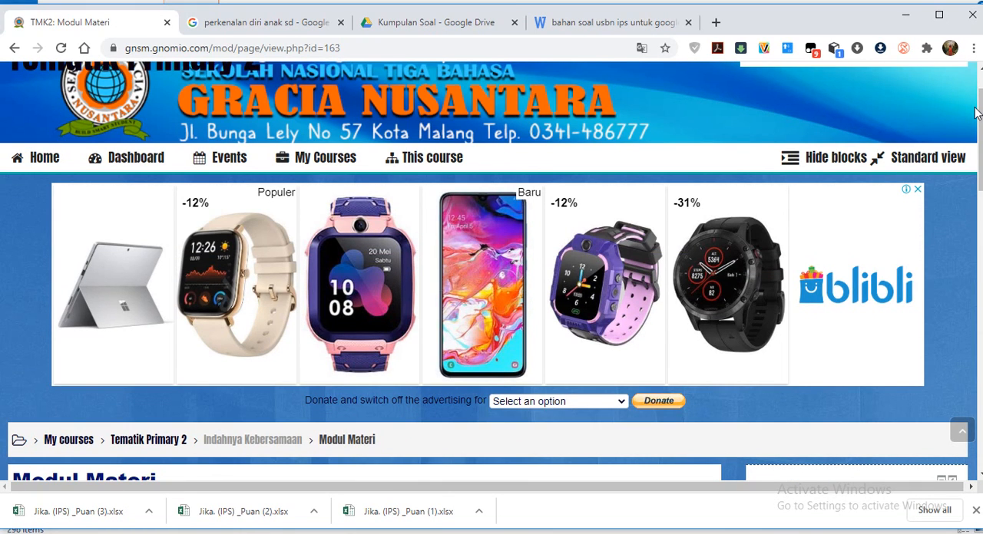
# Return to the Indahnya Kebersamaan section of the Tematik Primary 2 course and look over its activities and the topics below it.
pyautogui.scroll(-3, 318, 346)
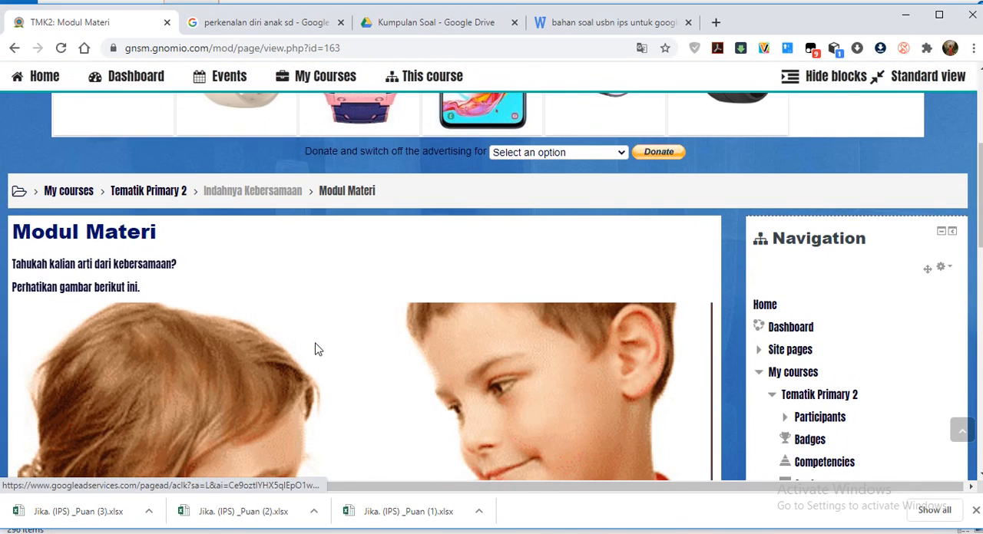
pyautogui.click(241, 195)
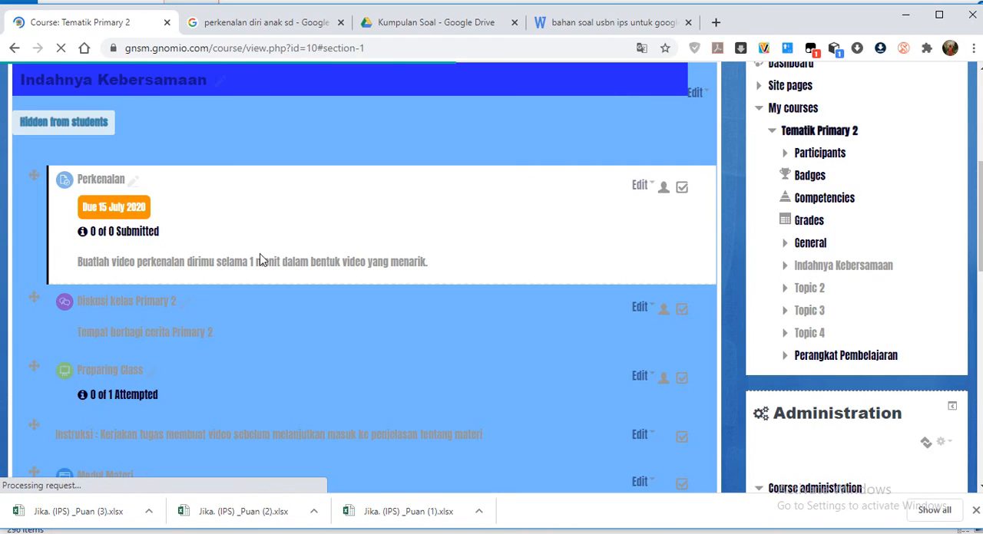
pyautogui.scroll(-2, 236, 327)
pyautogui.scroll(-1, 206, 323)
pyautogui.scroll(3, 206, 326)
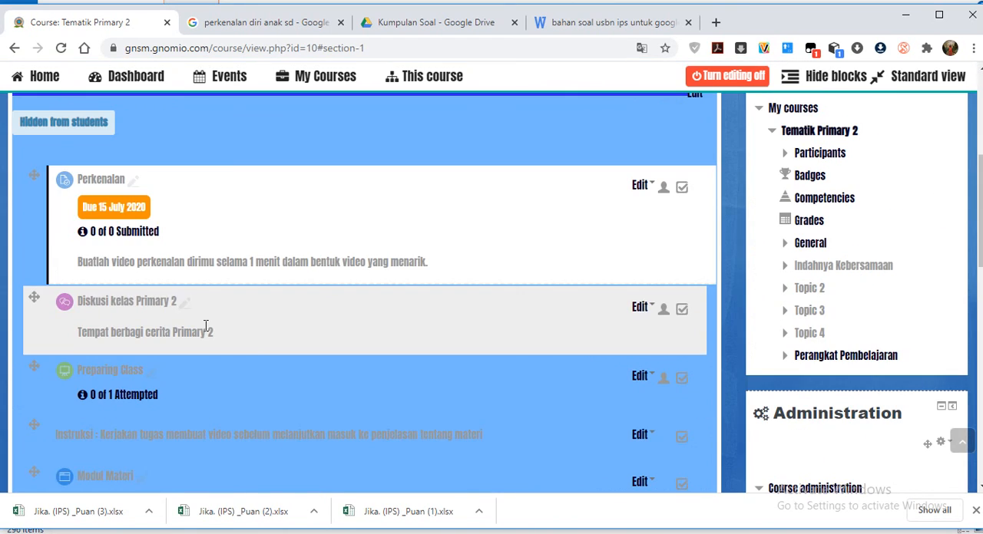
pyautogui.scroll(-3, 357, 346)
pyautogui.scroll(-6, 367, 356)
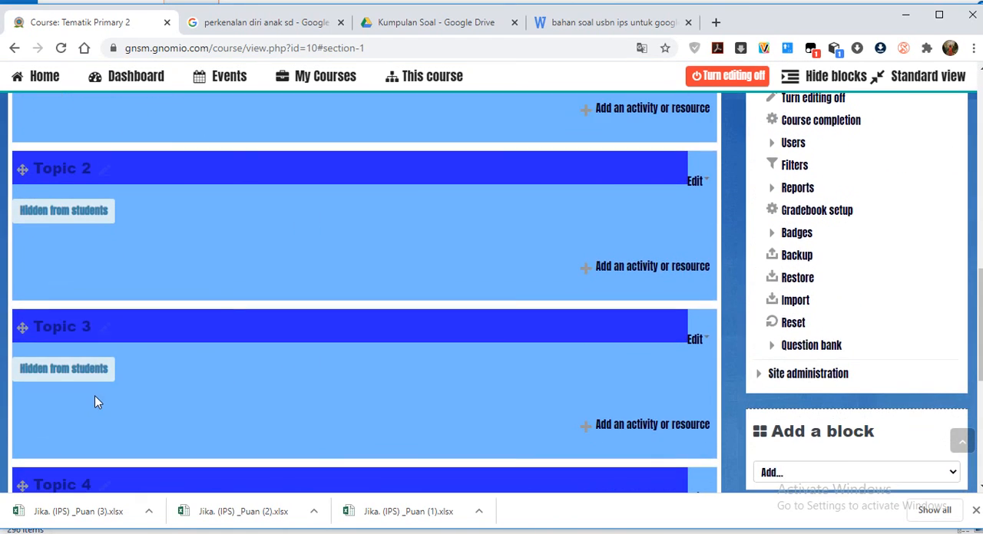
pyautogui.scroll(4, 386, 269)
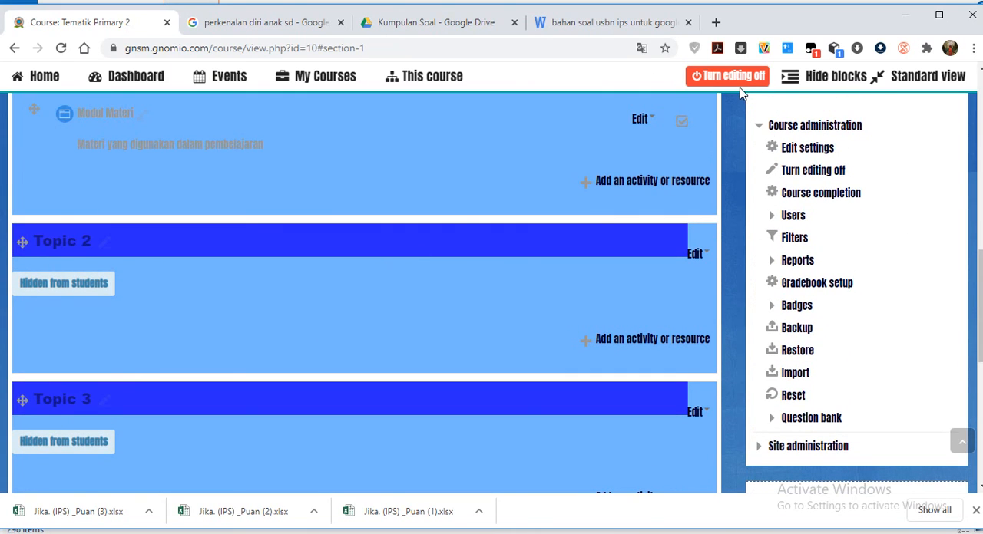
# Turn off editing mode for the Tematik Primary 2 course and log out of the Moodle site.
pyautogui.click(735, 76)
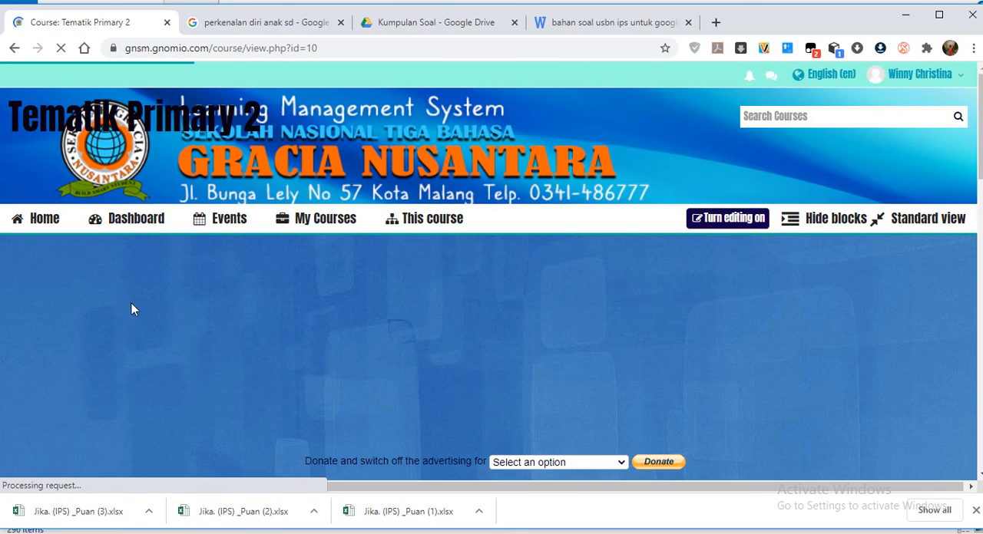
pyautogui.click(920, 76)
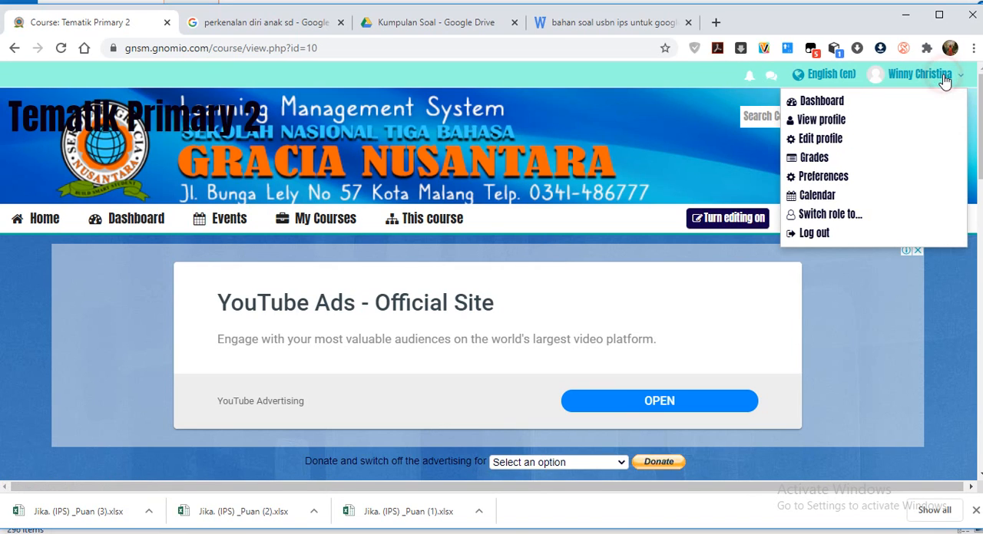
pyautogui.click(827, 237)
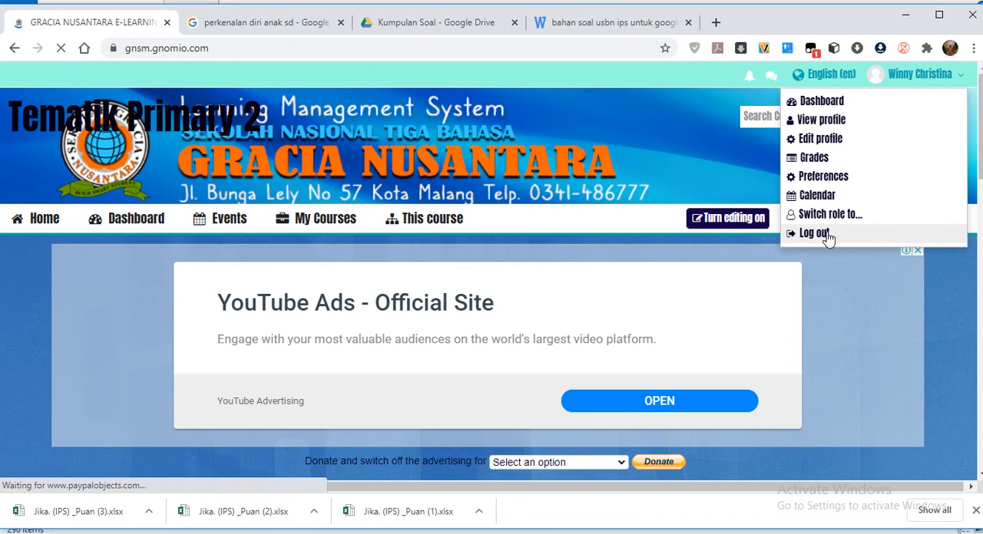